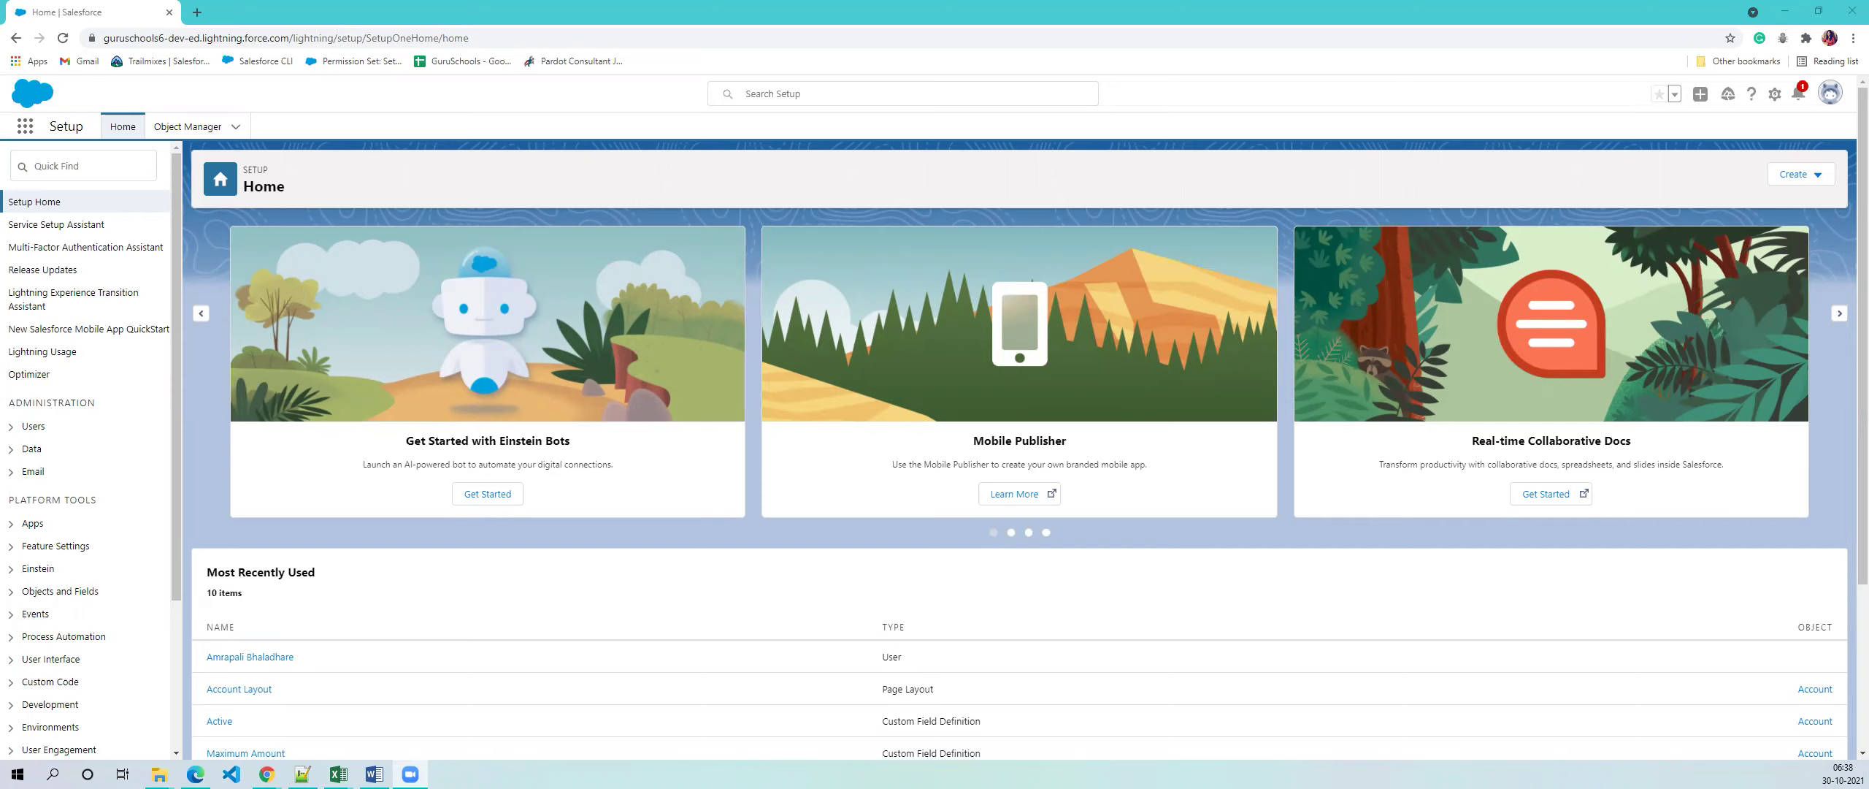
- Switch to the Sales app by searching 'Sale' in the App Launcher
left_click(31, 135)
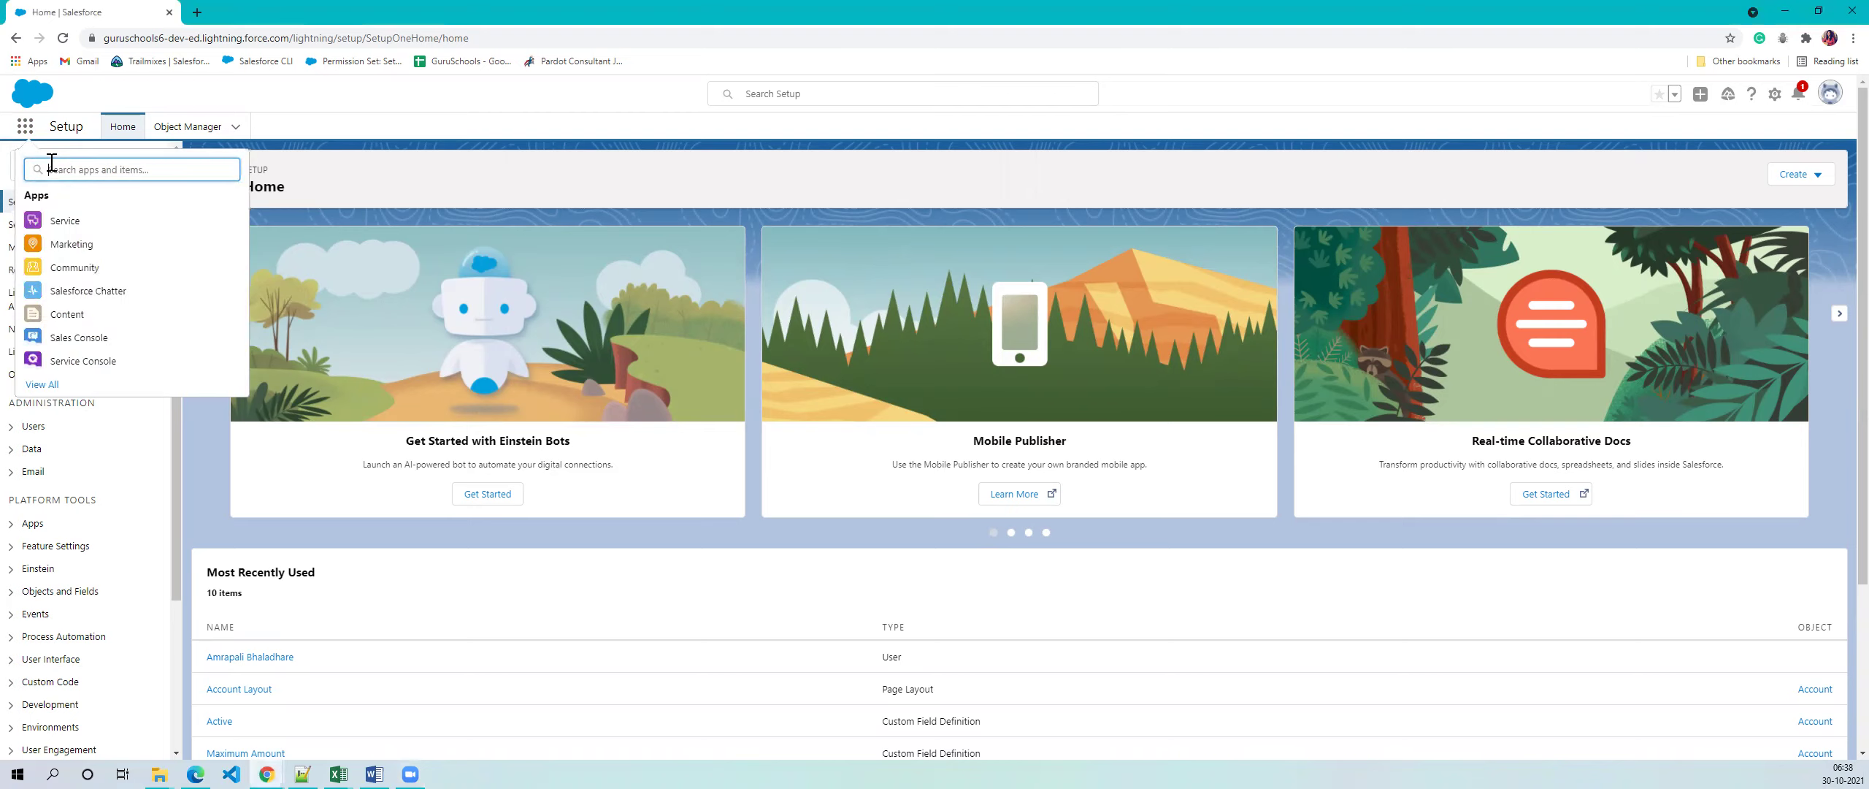
type("Sale")
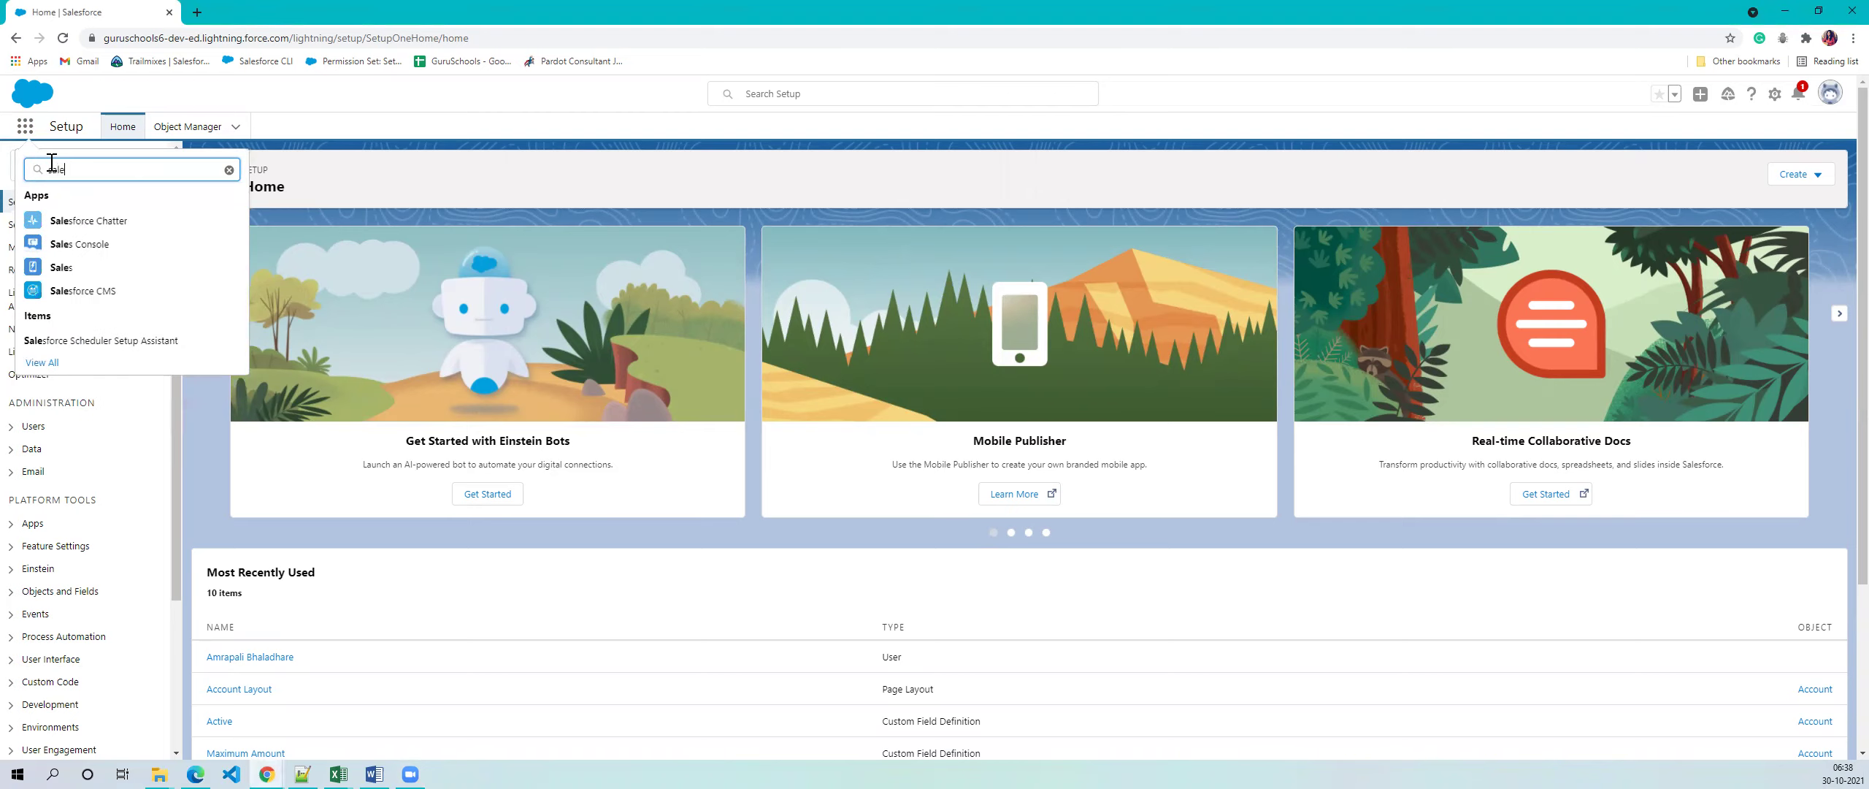
left_click(73, 269)
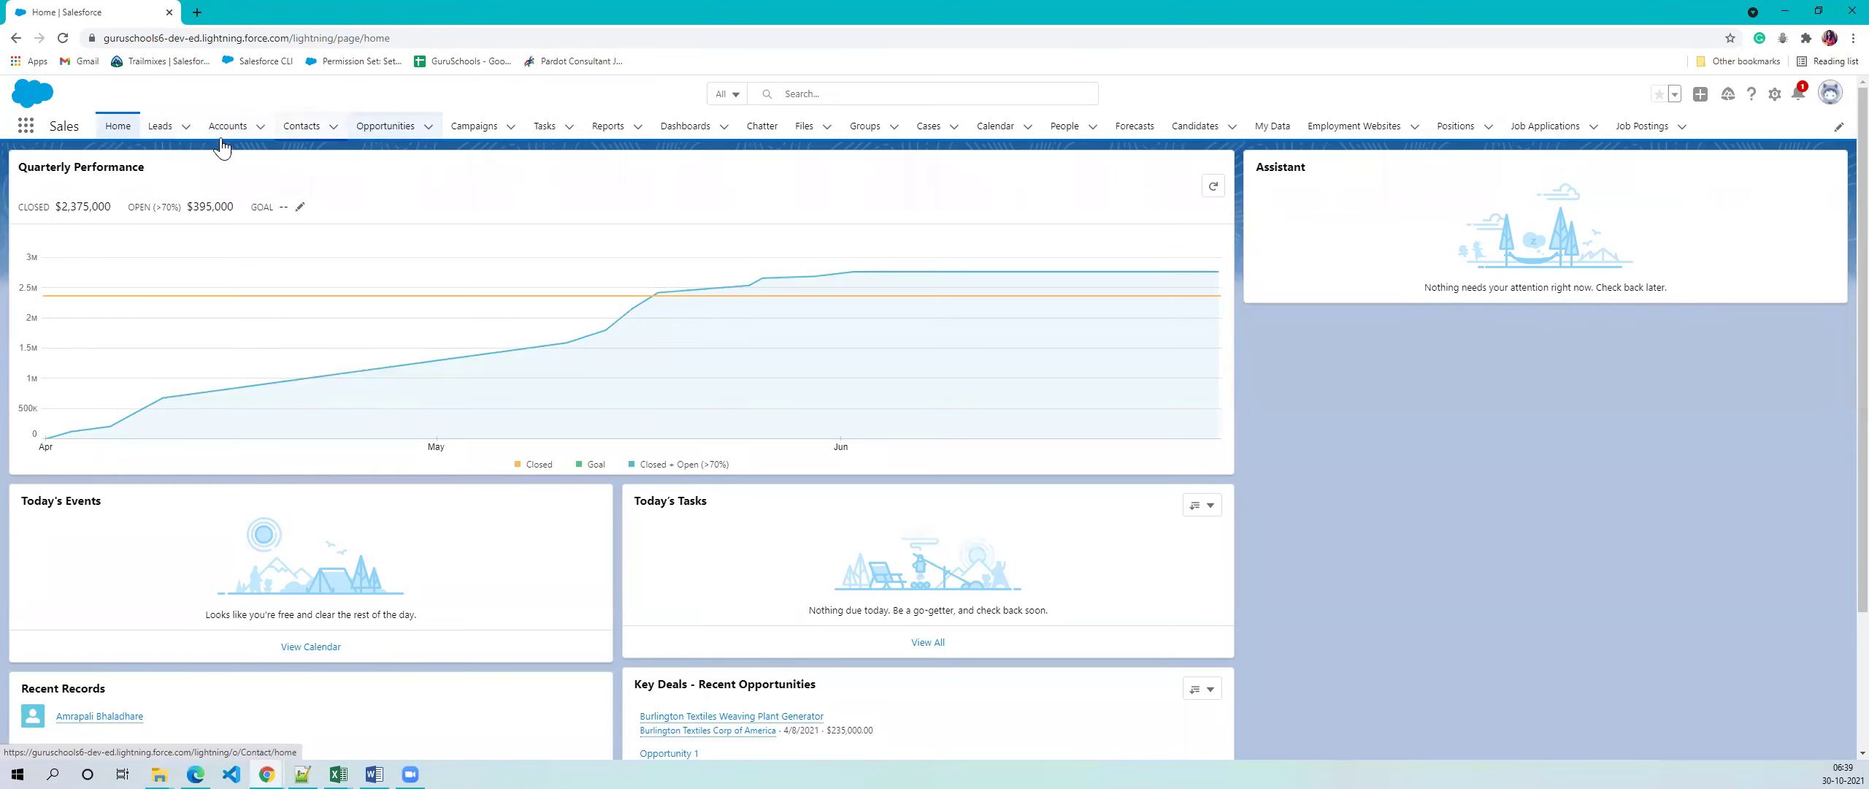
- Show the four Recently Viewed leads from the Leads tab, then switch to another application
left_click(154, 138)
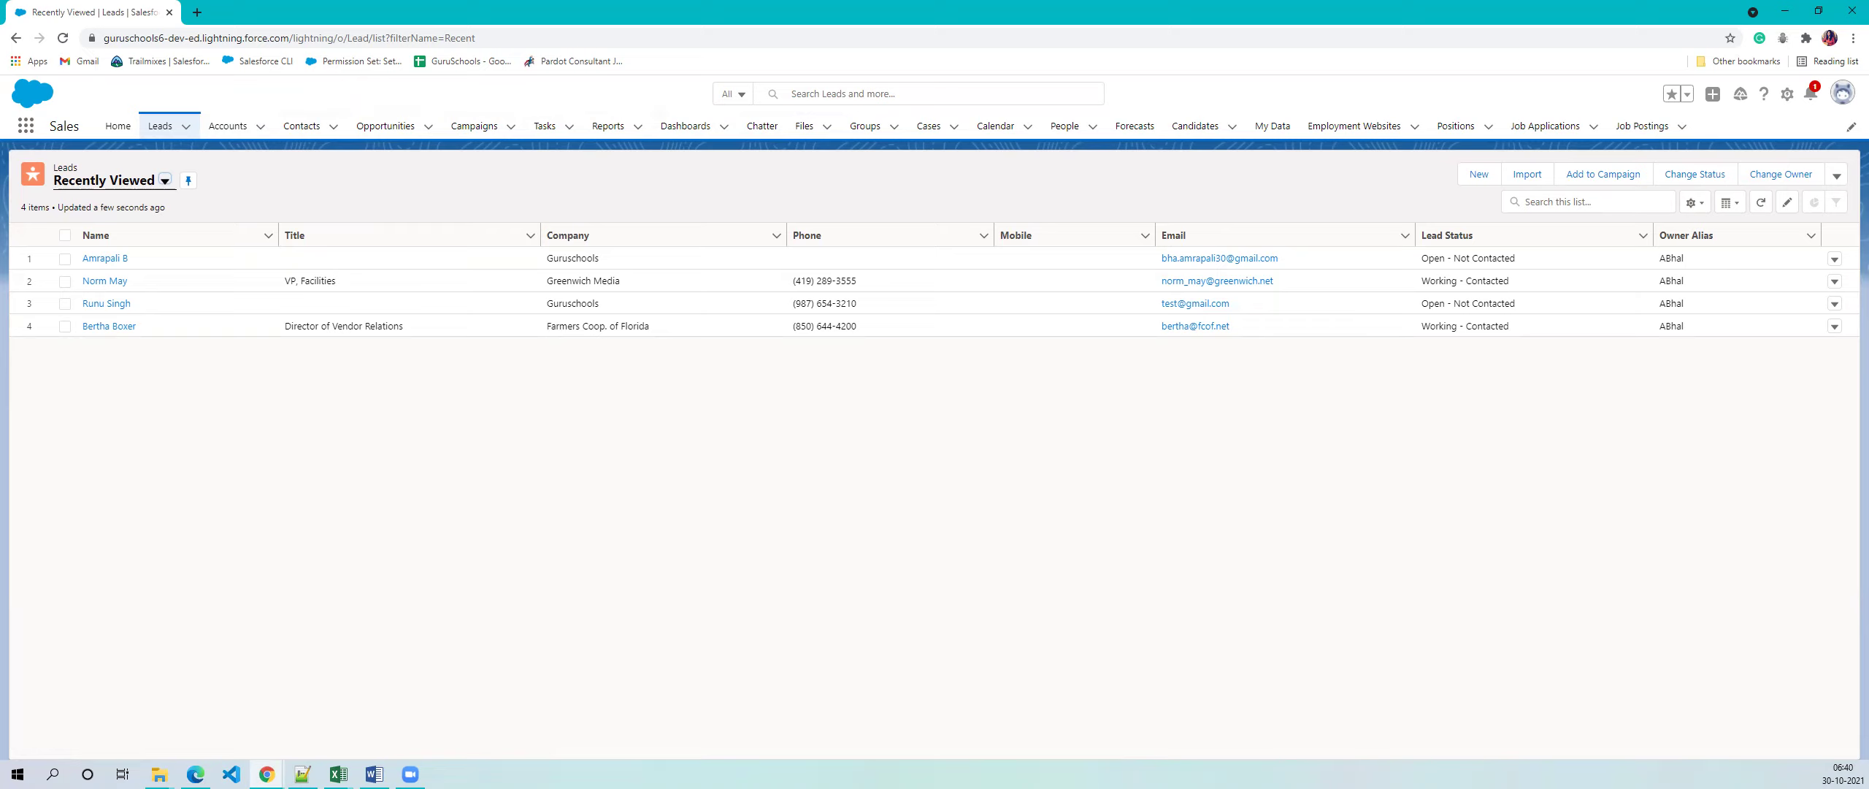
key("alt+Tab")
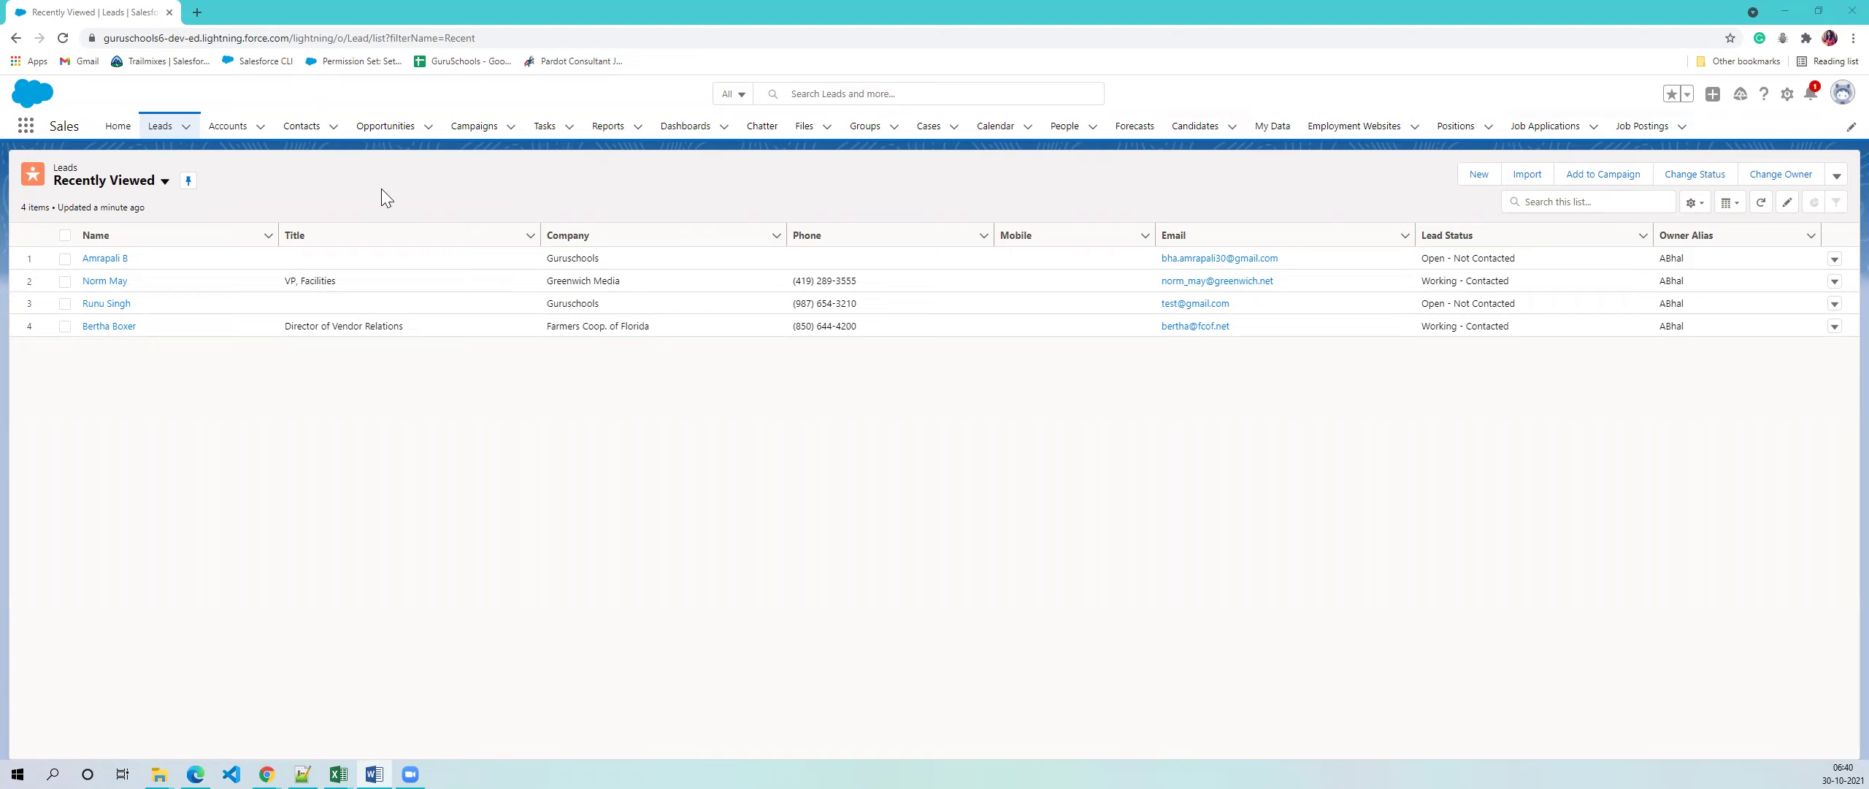
- Show the All Candidates list view instead of Recently Viewed
left_click(1194, 133)
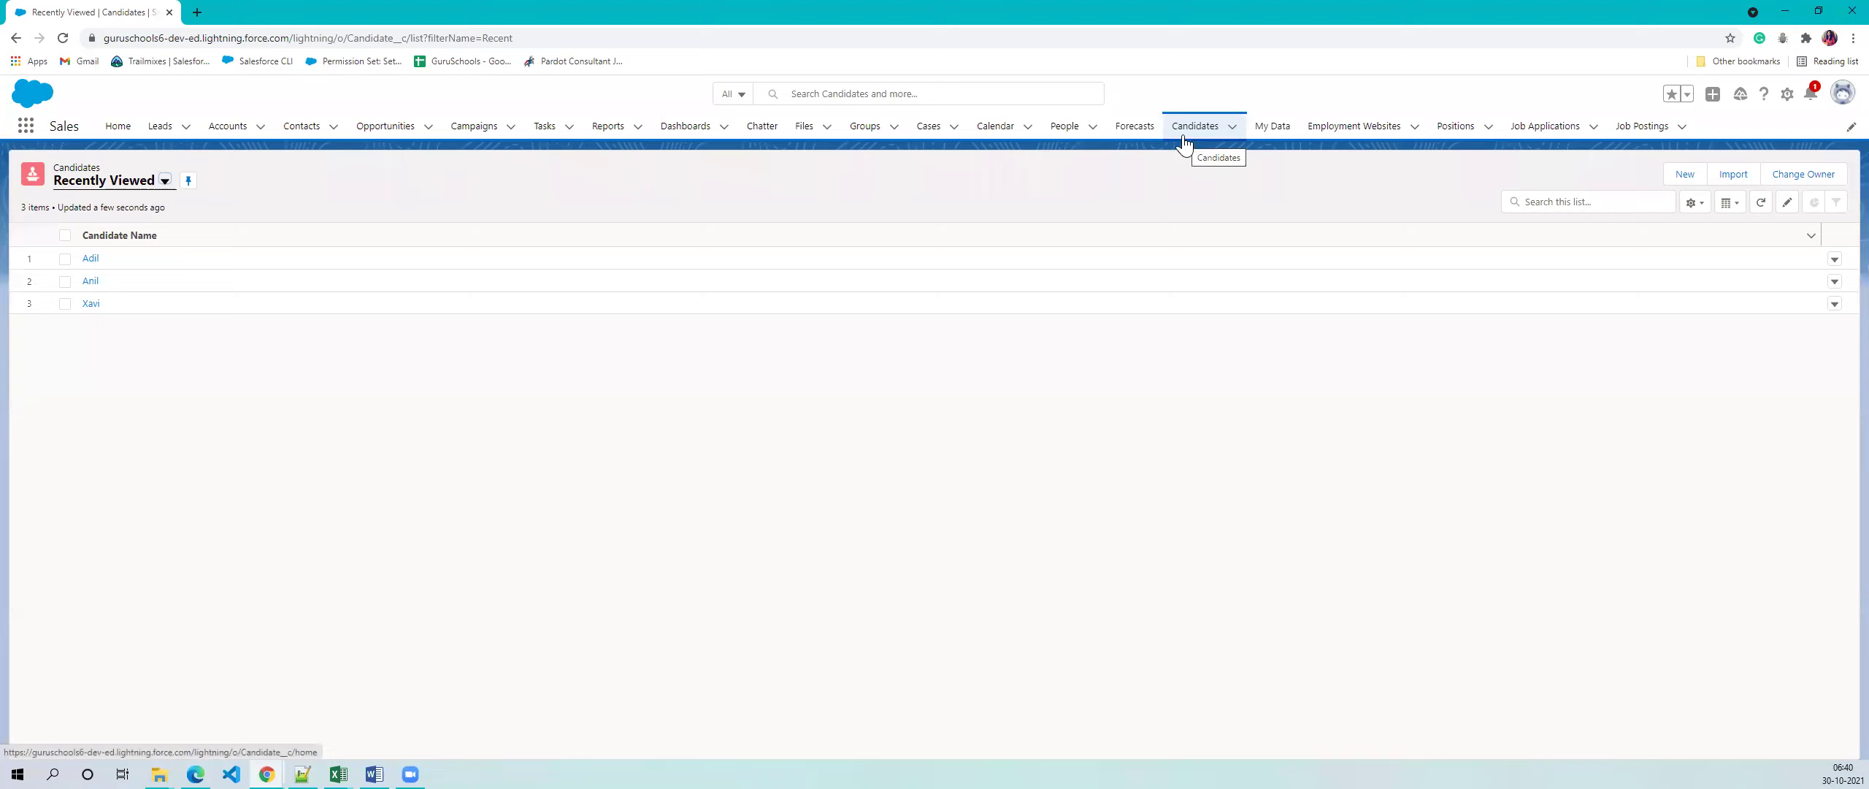
left_click(160, 181)
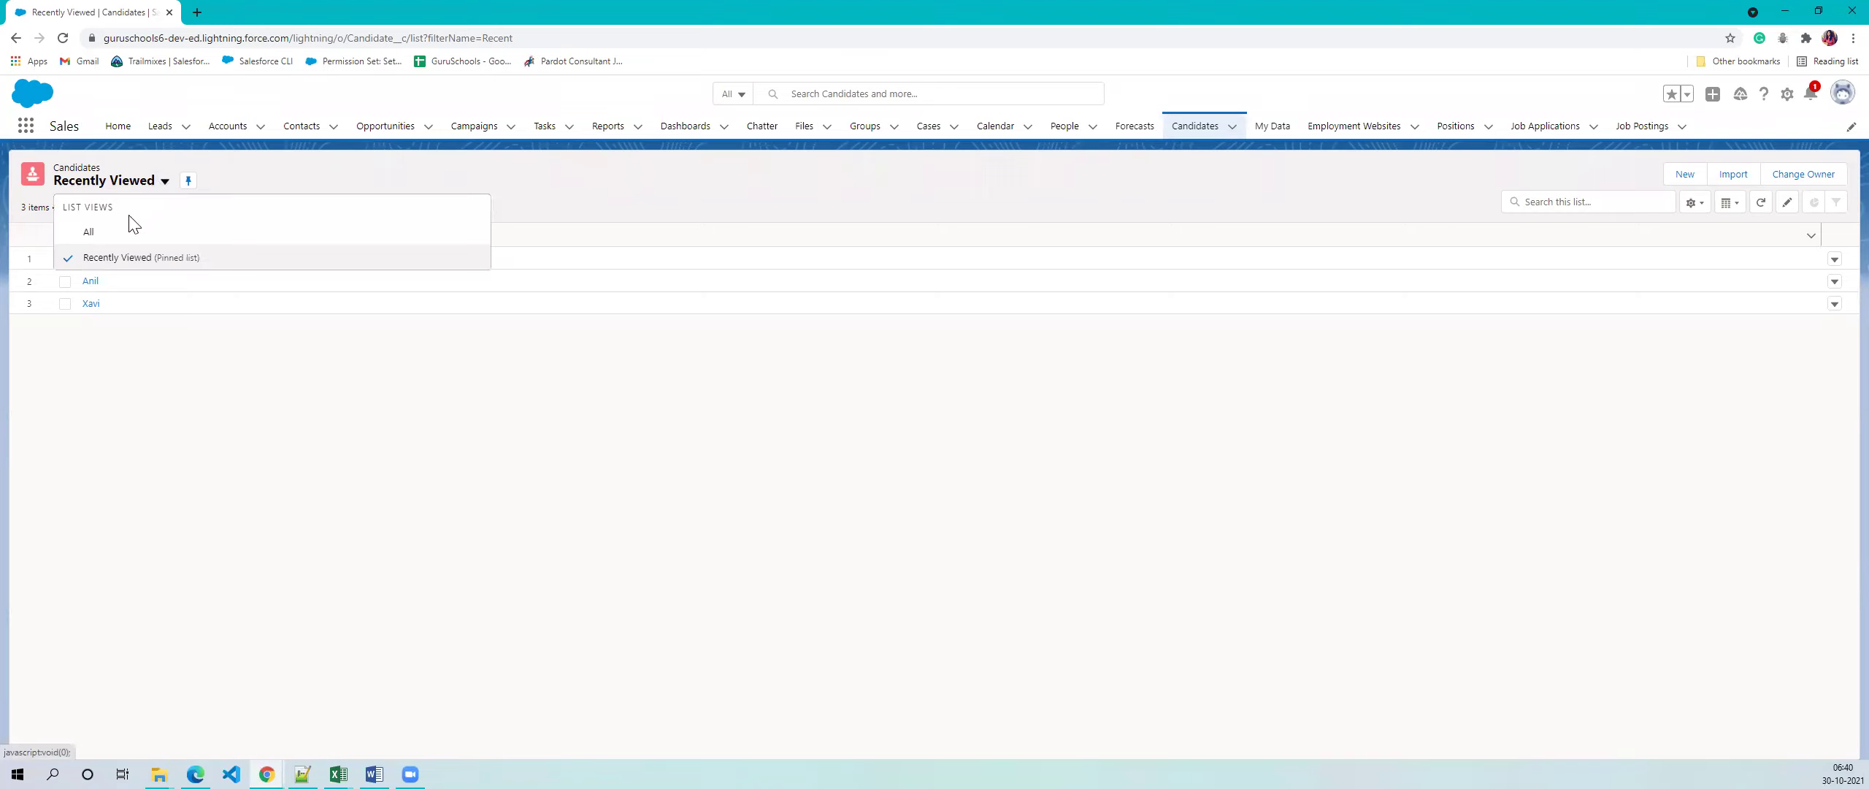
left_click(121, 234)
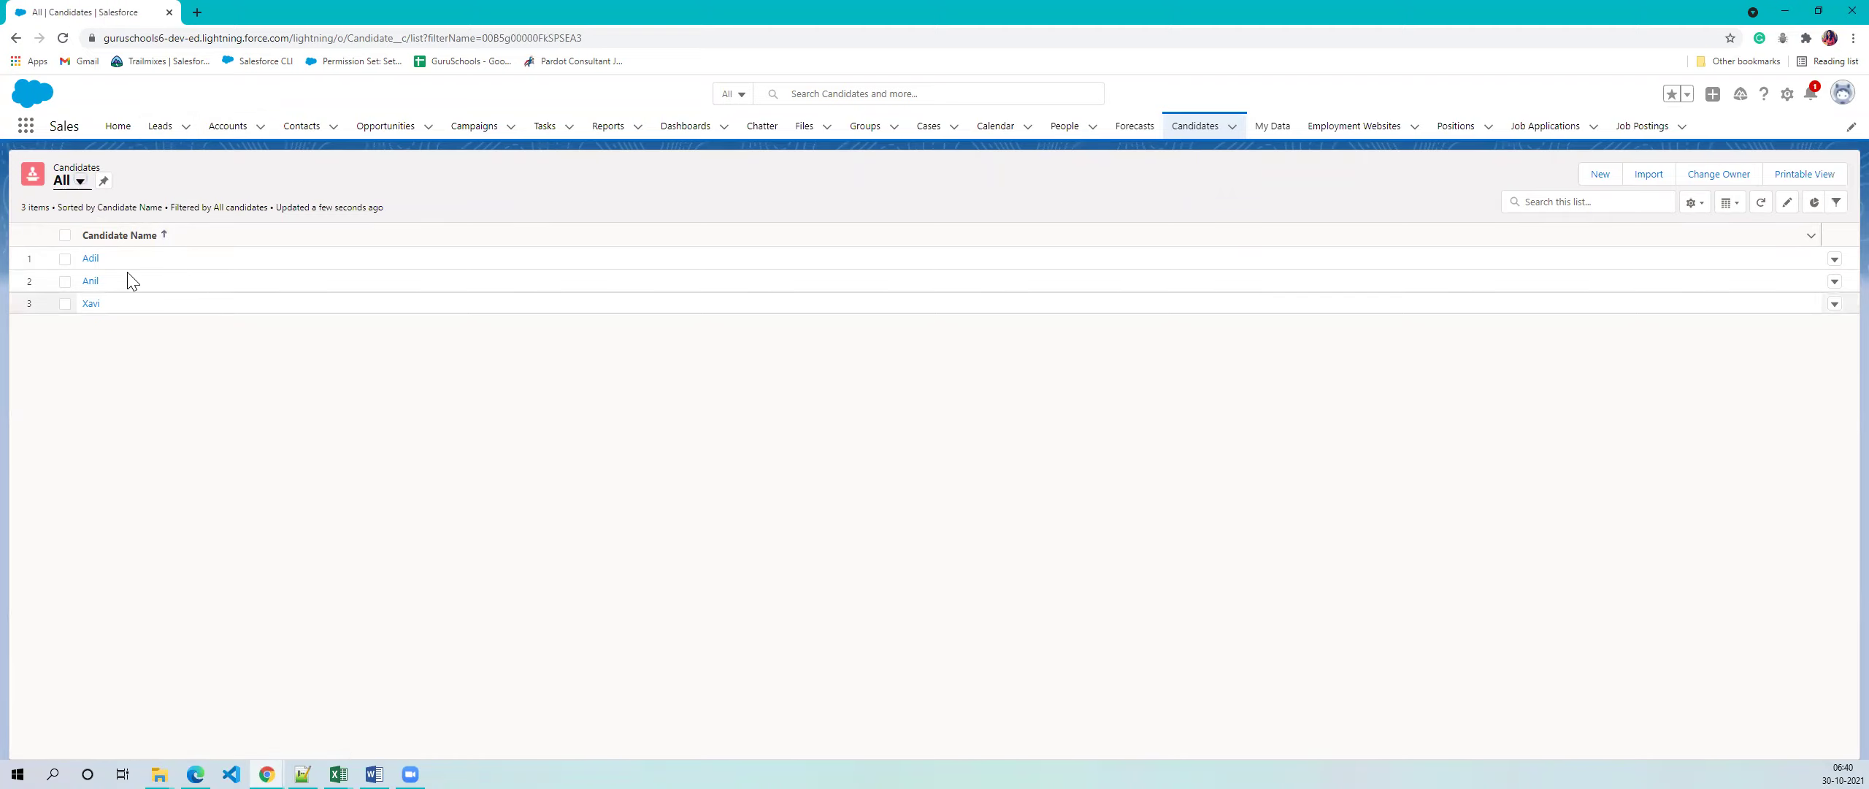
- Review the second candidate's record details, including the address with country US
left_click(86, 281)
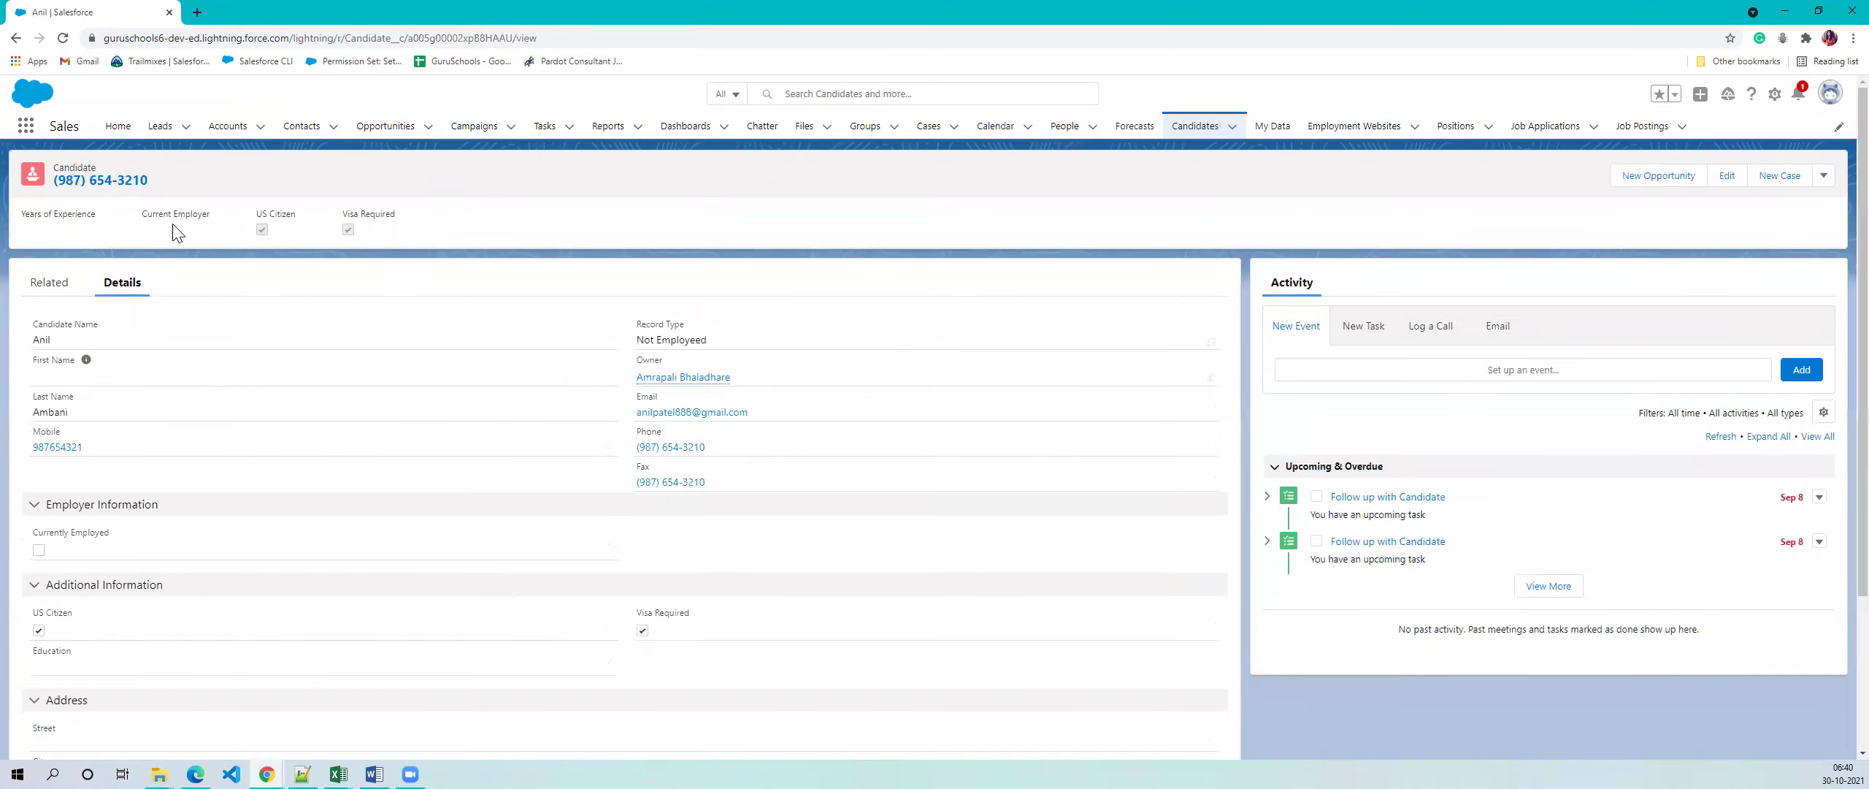
scroll(200, 585, "down", 3)
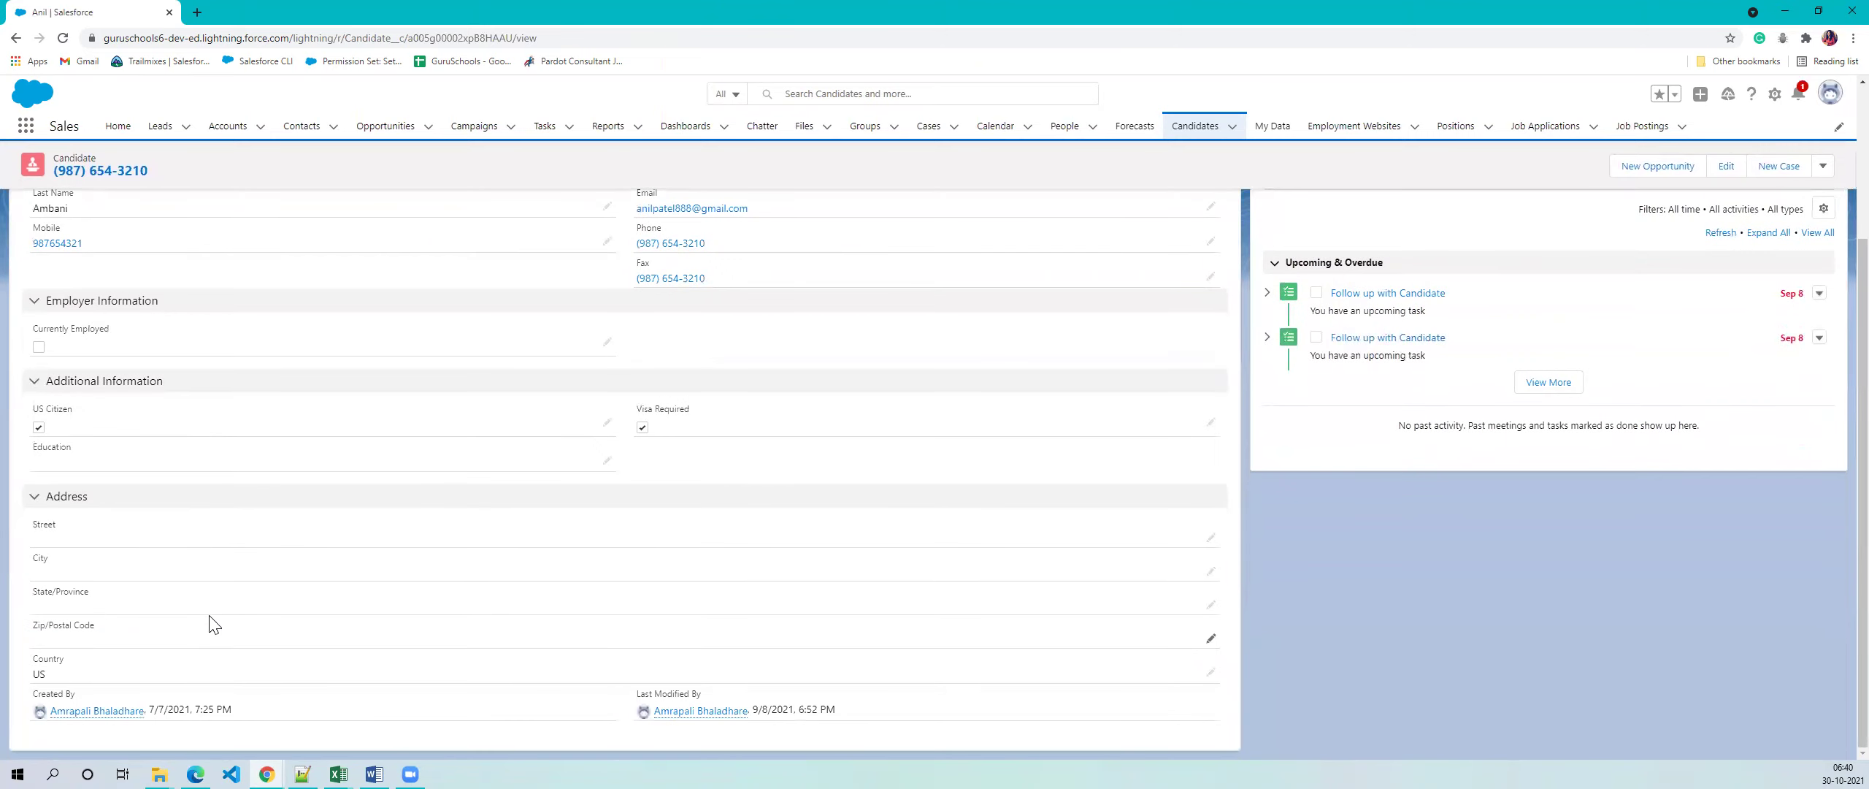
scroll(210, 624, "up", 3)
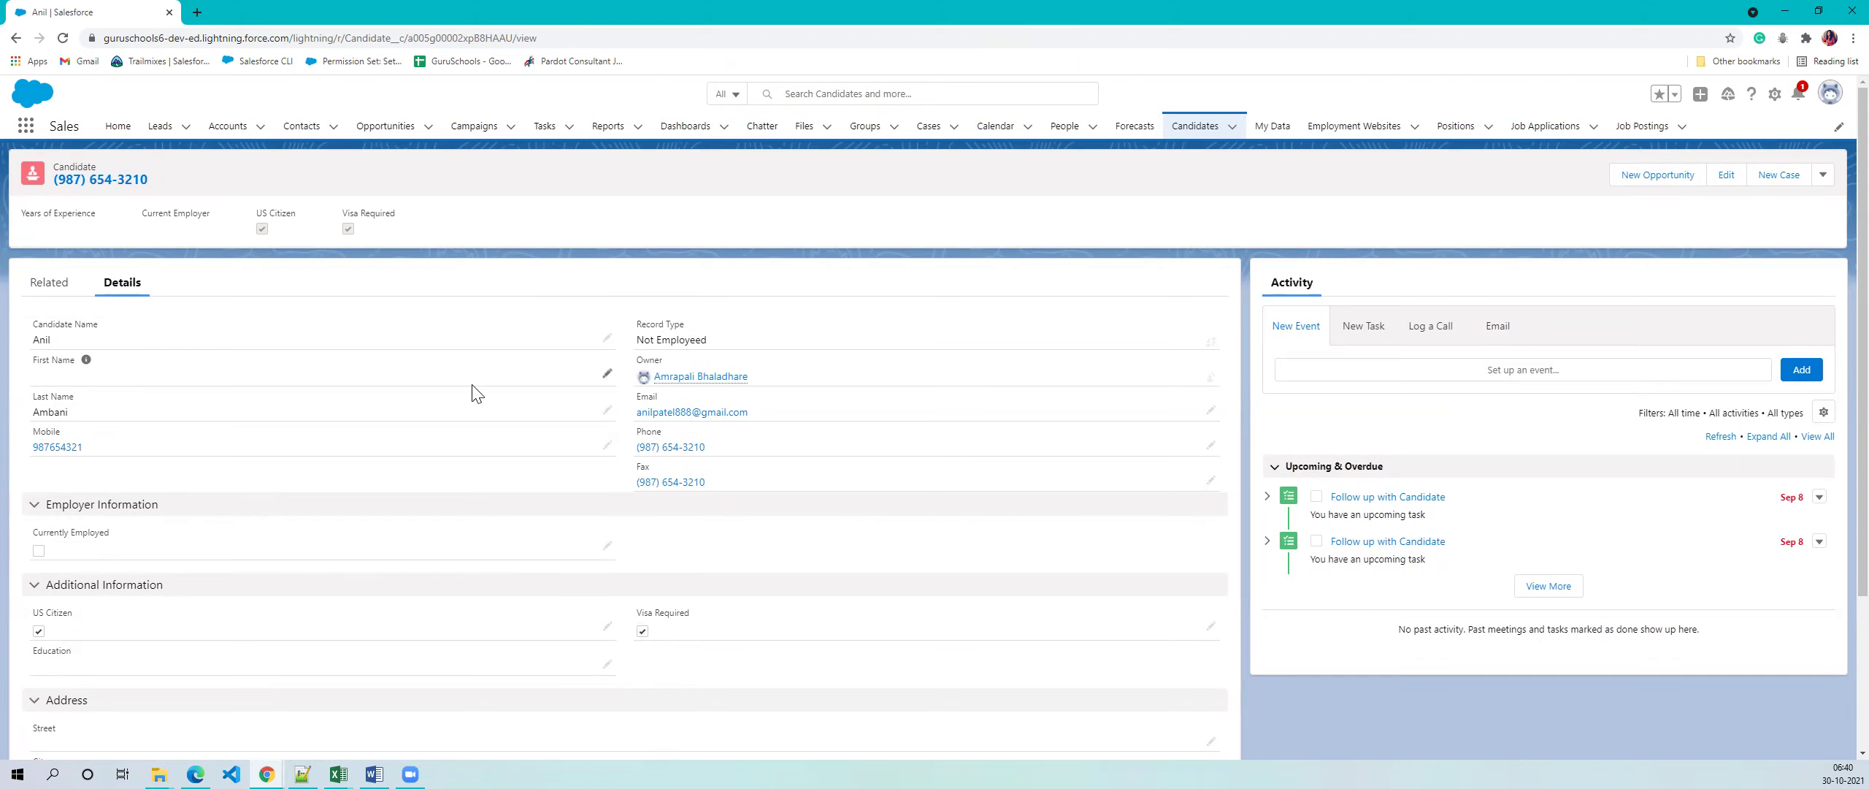
scroll(314, 581, "down", 3)
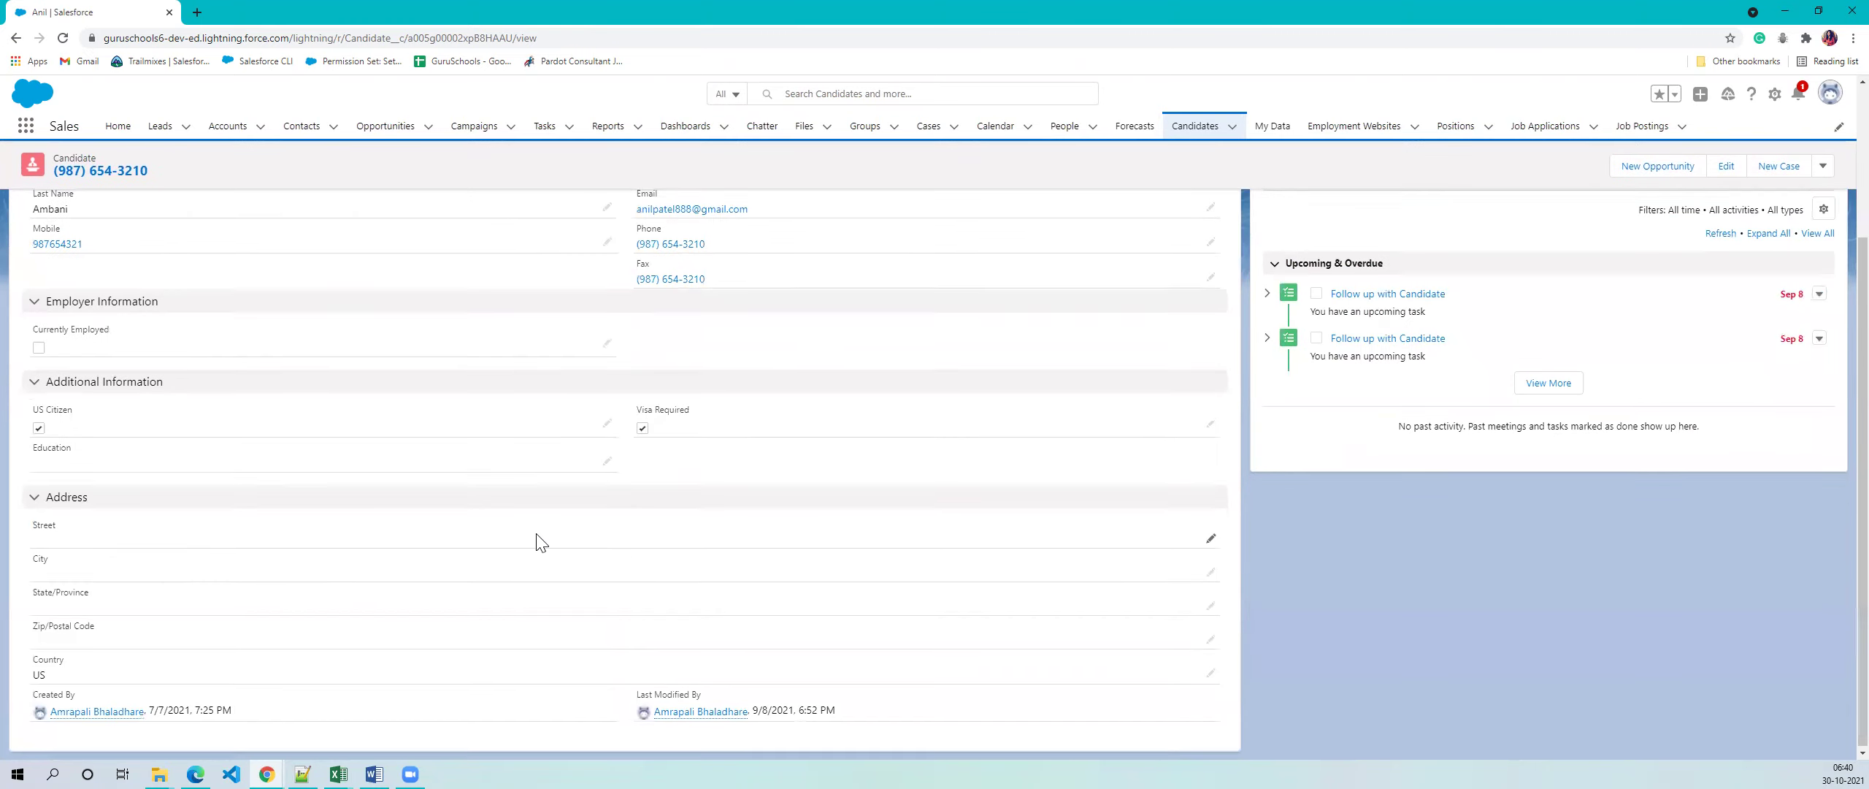
scroll(544, 536, "up", 3)
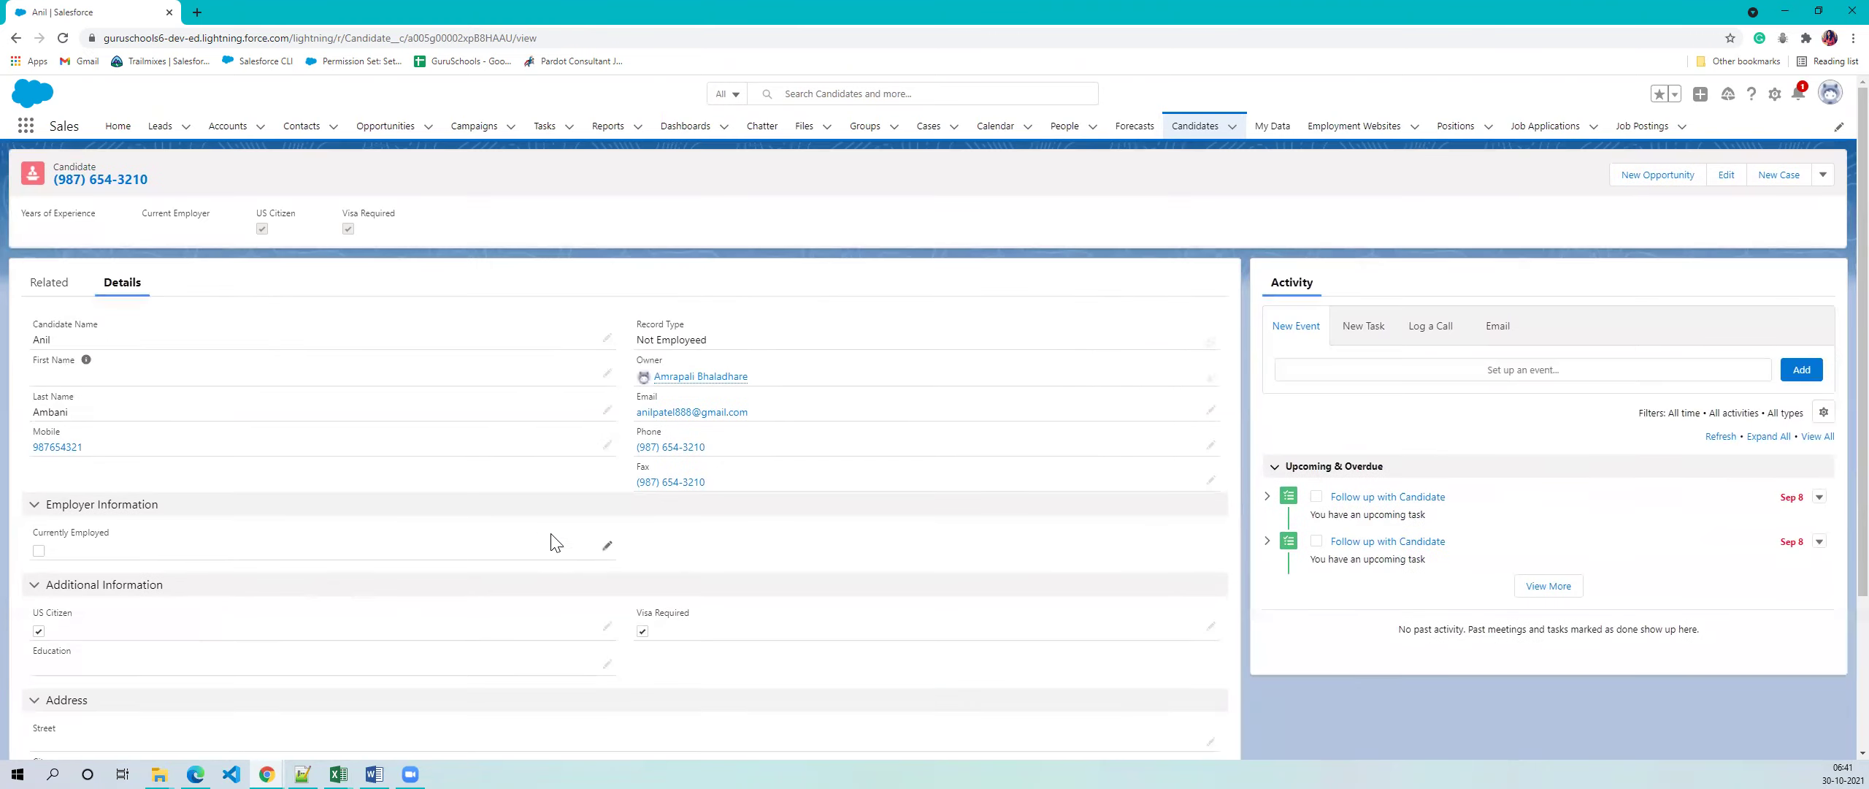
left_click(146, 143)
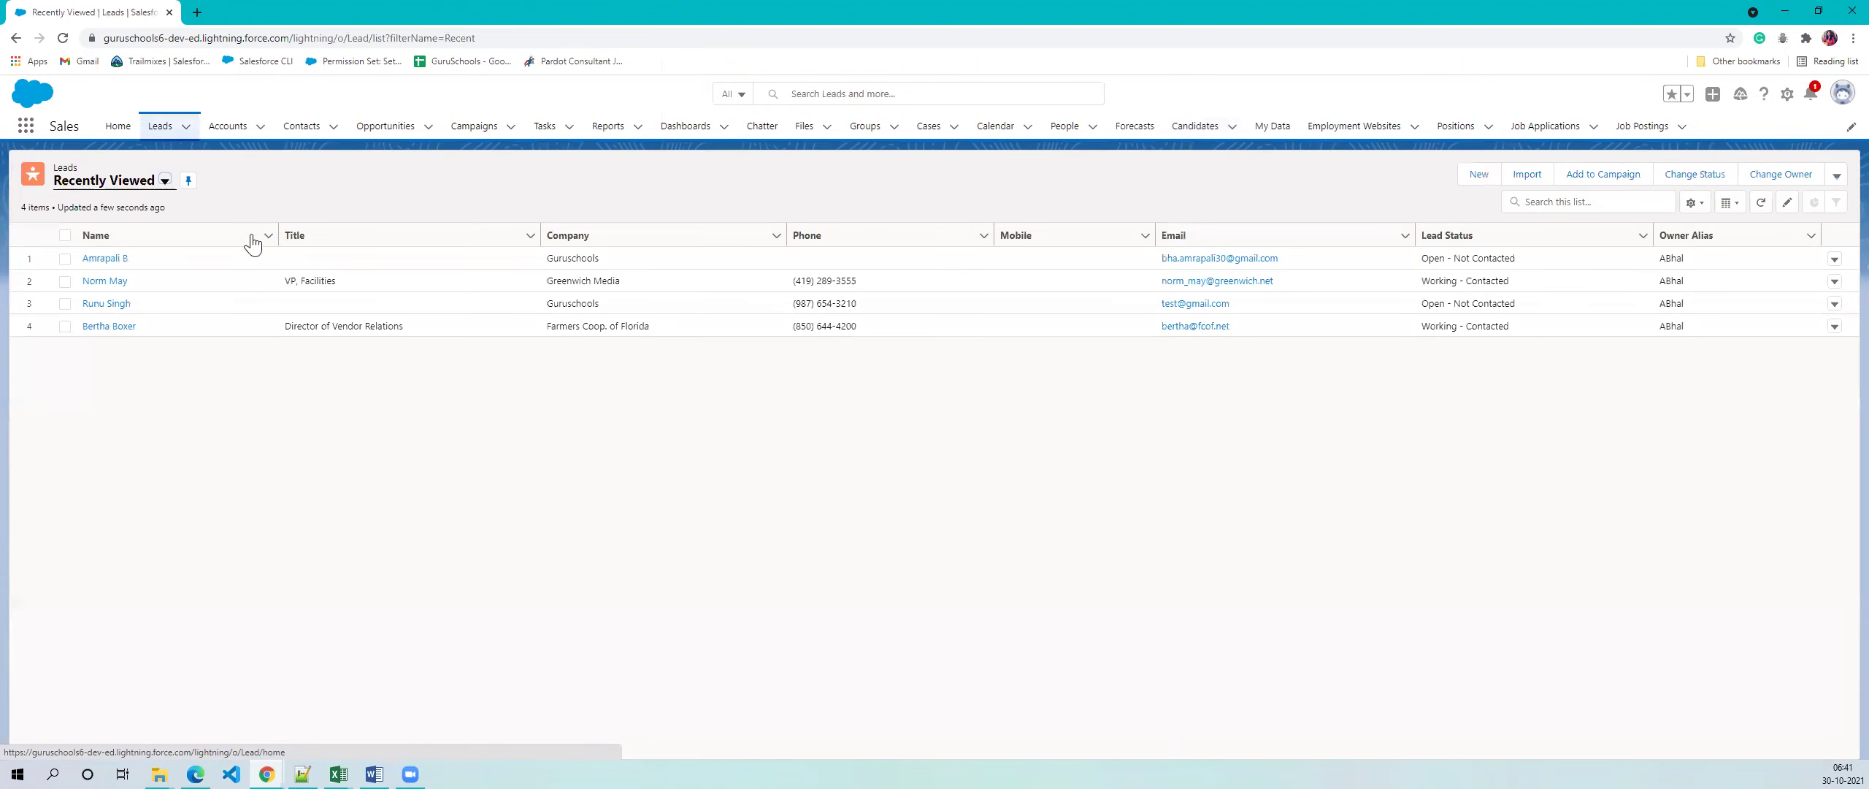
left_click(90, 260)
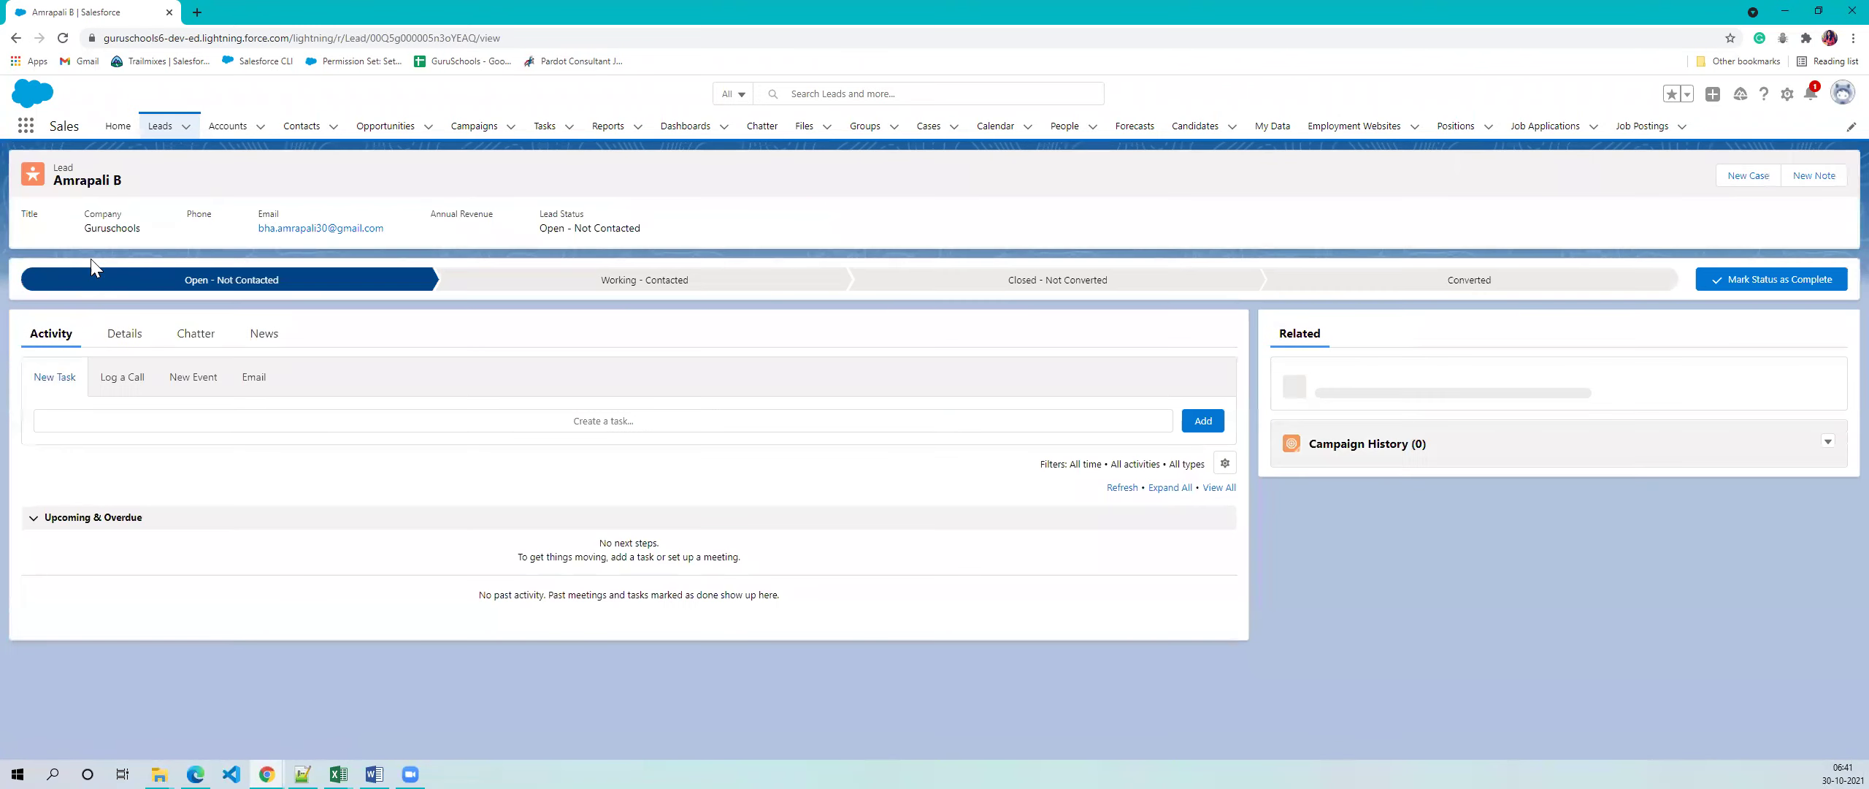
left_click(121, 333)
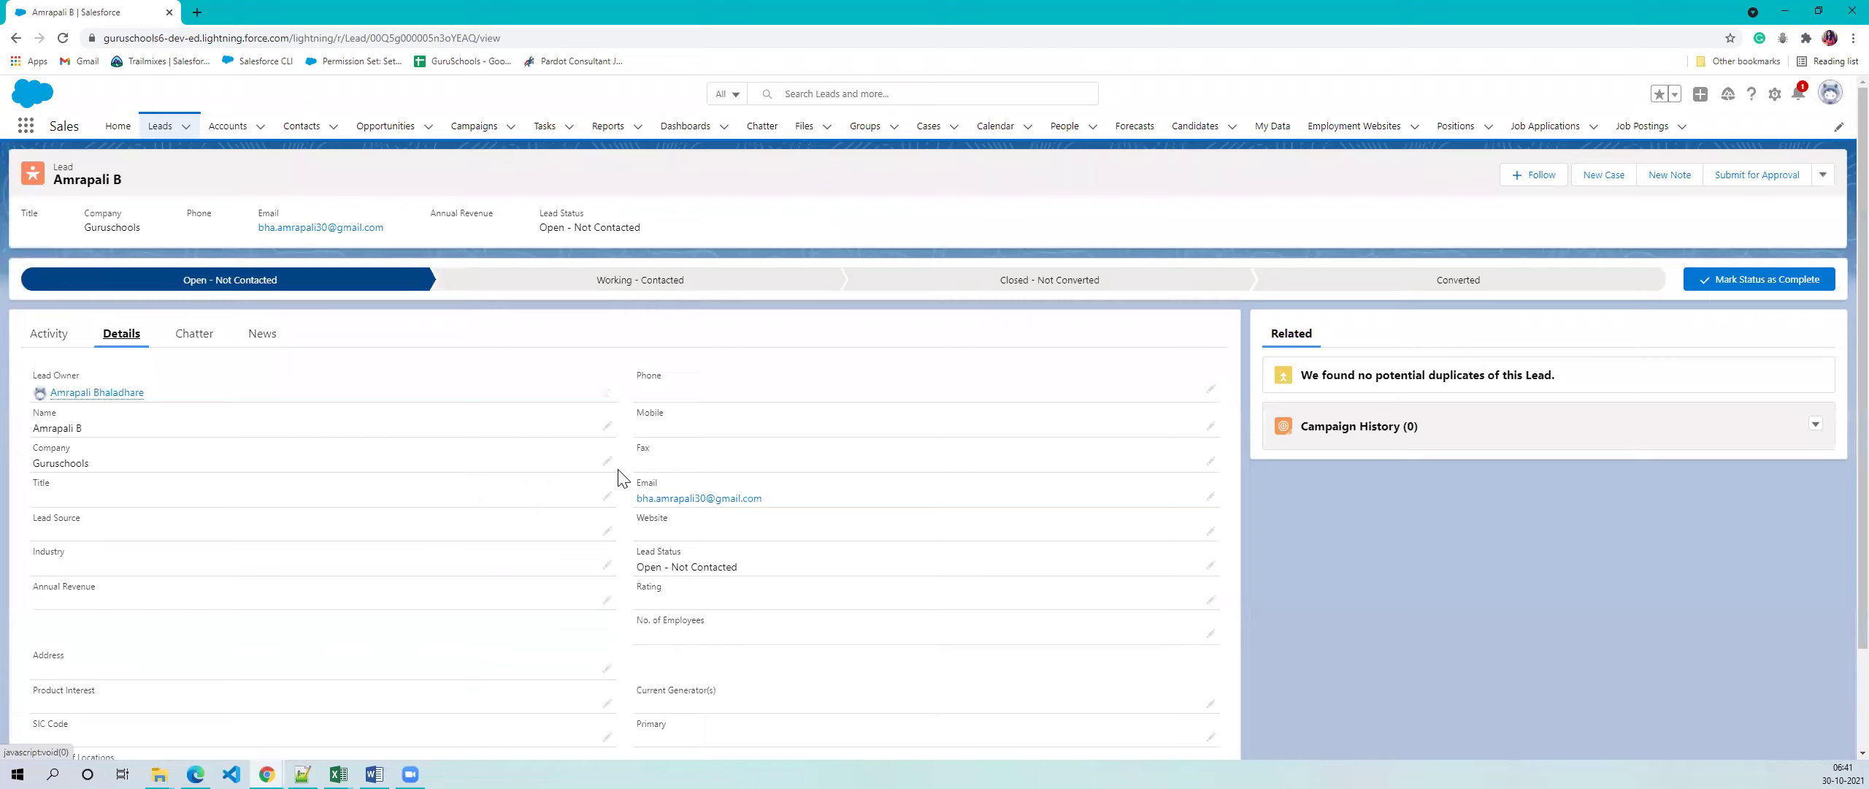
scroll(620, 478, "down", 1)
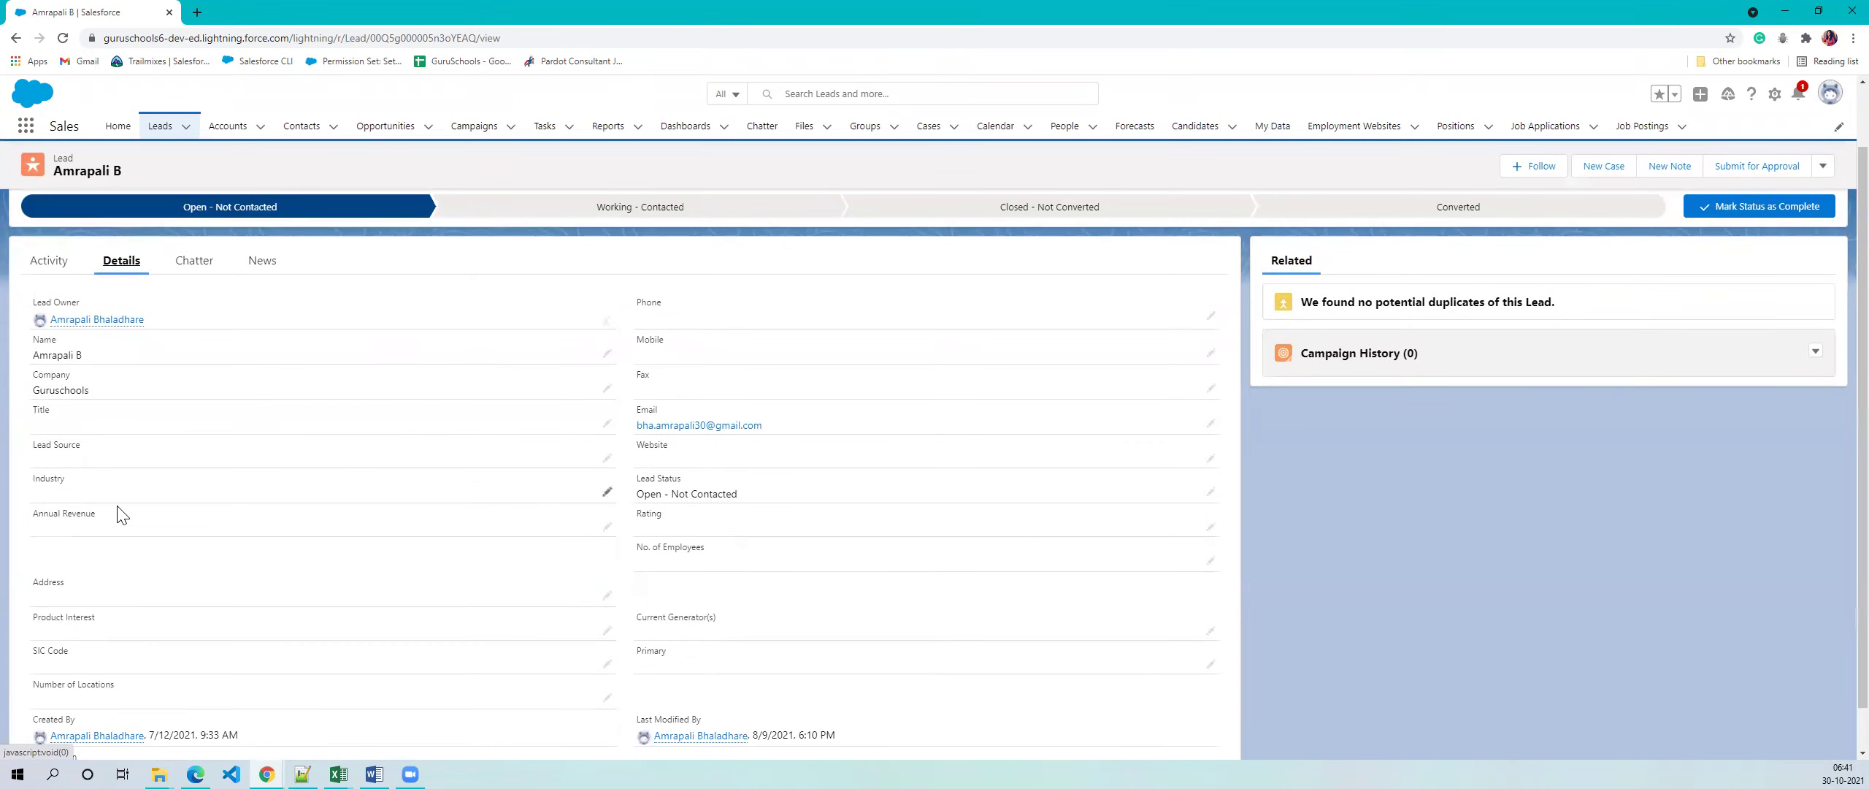
scroll(316, 480, "down", 1)
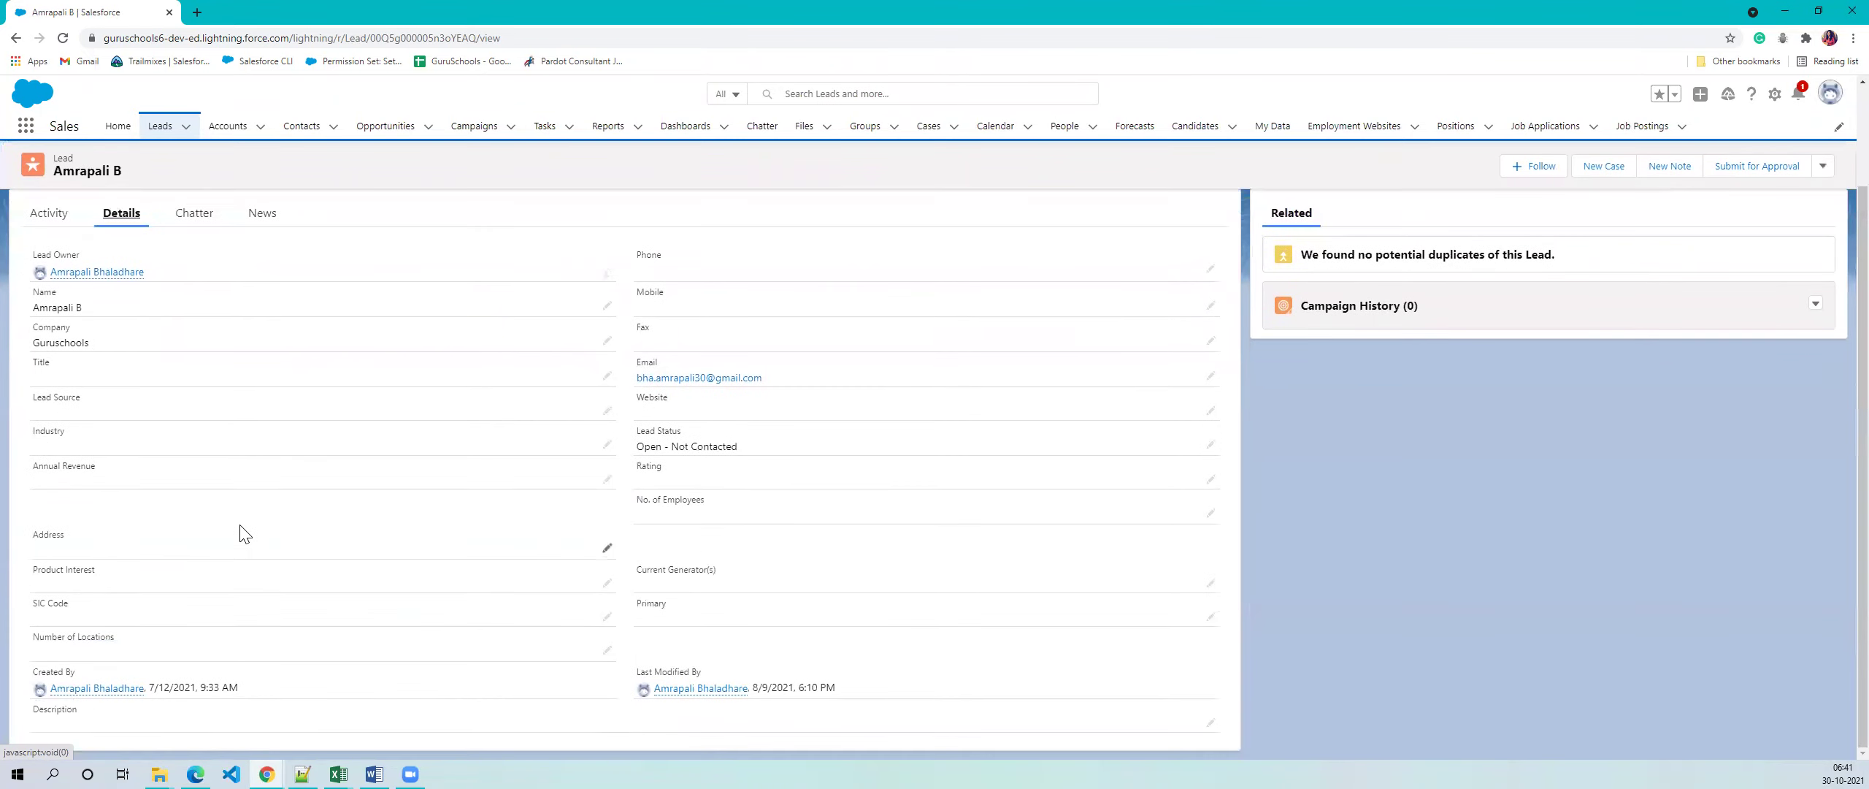
scroll(451, 520, "up", 2)
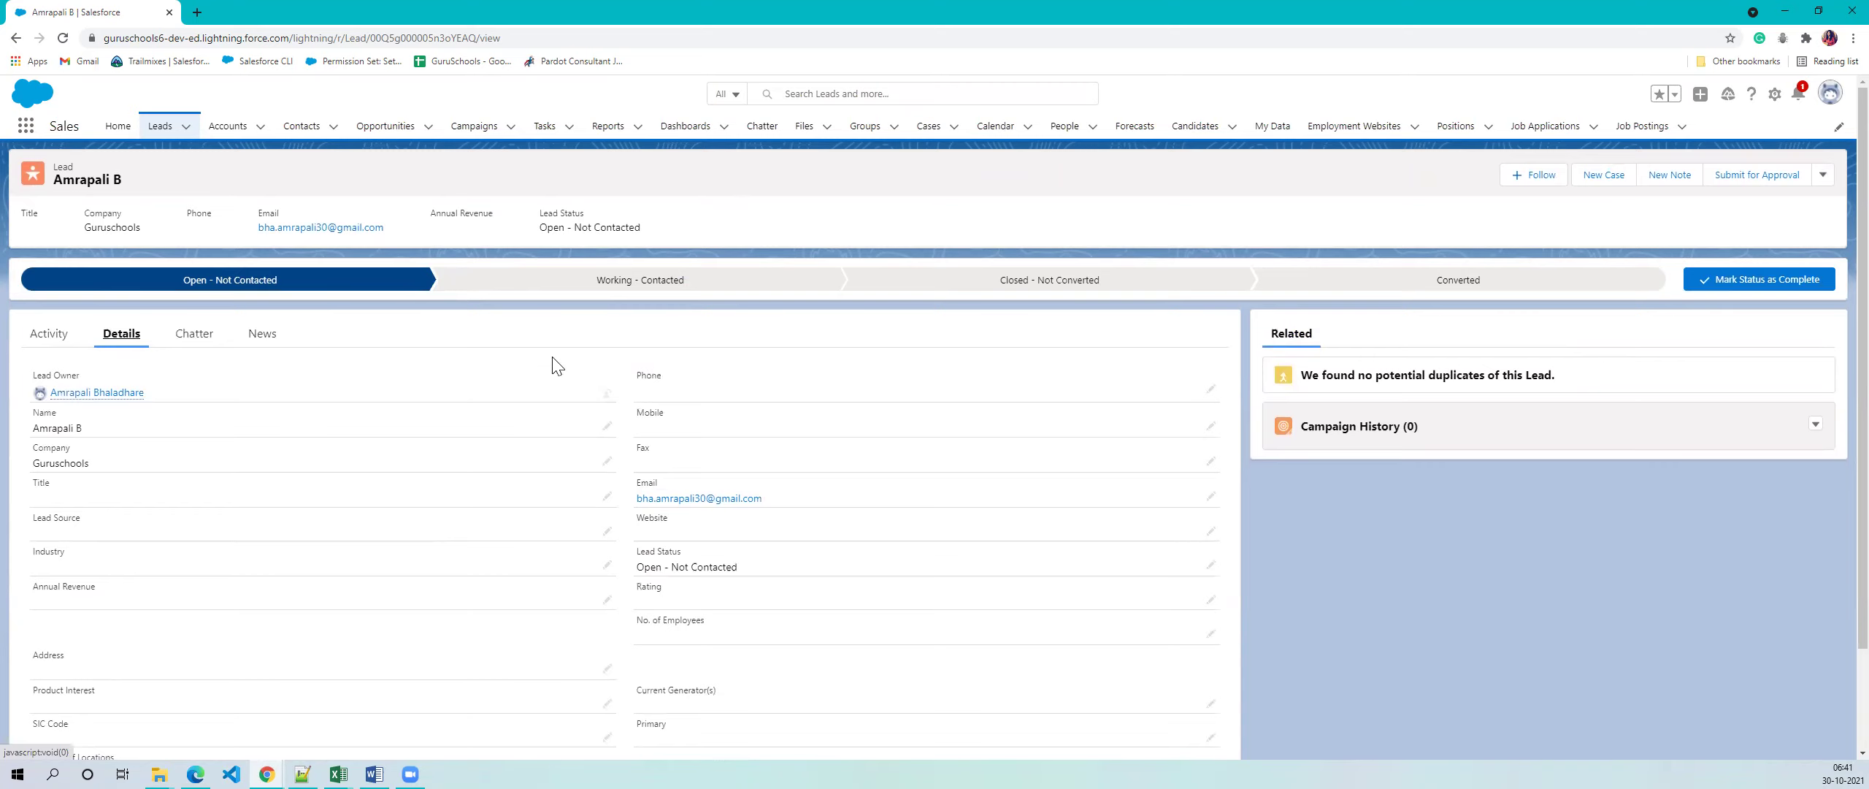
scroll(808, 498, "down", 2)
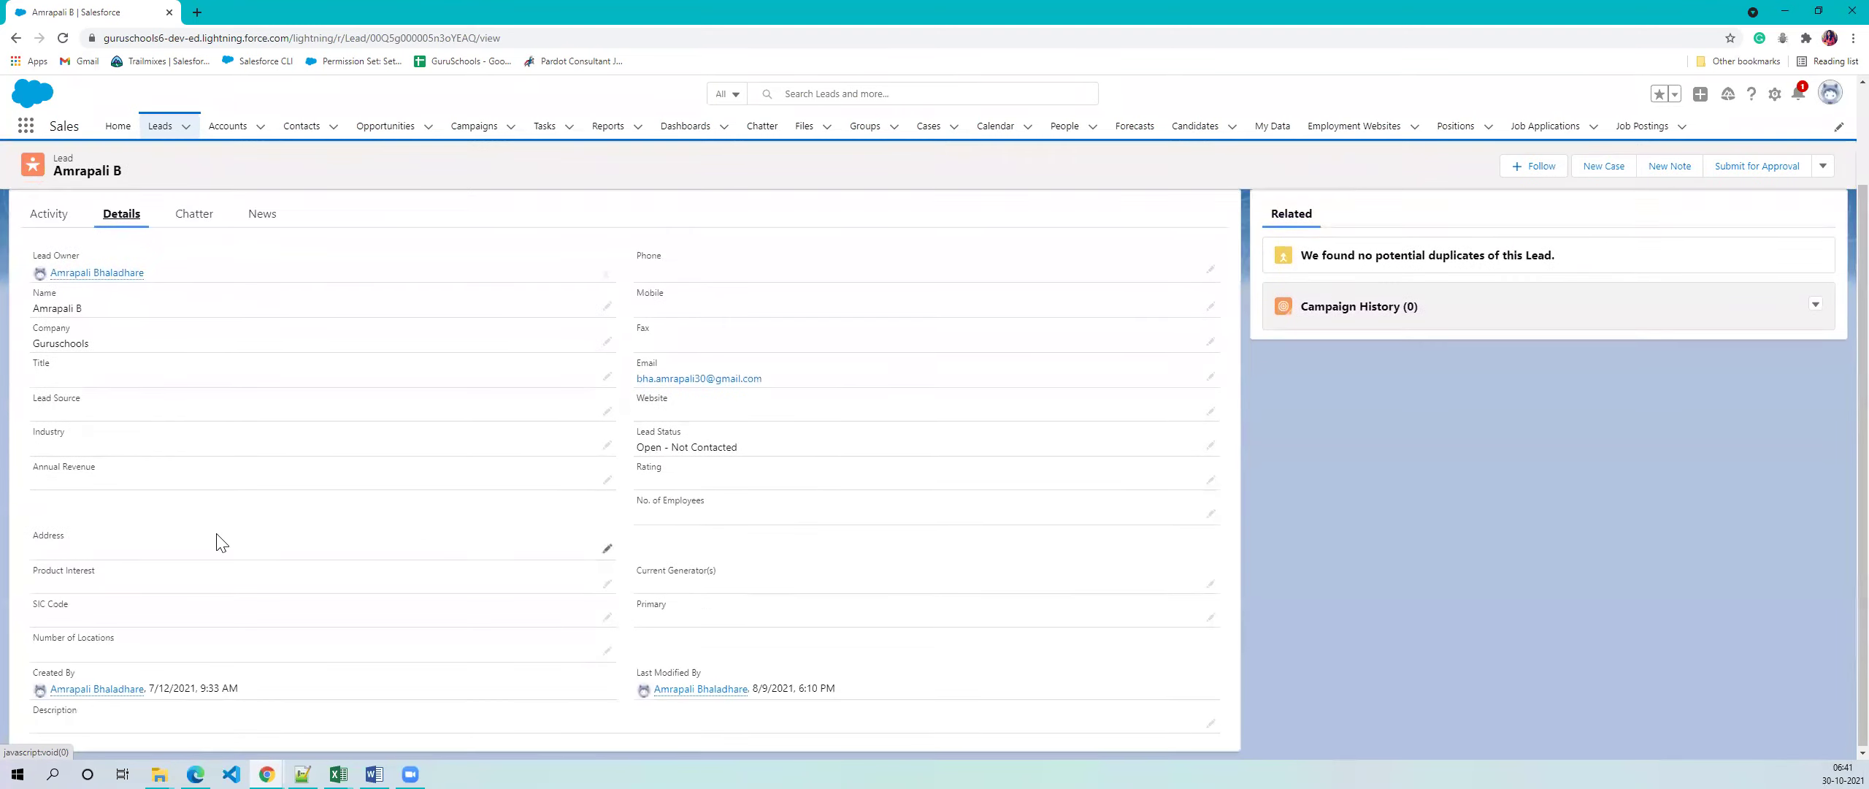
scroll(328, 511, "up", 2)
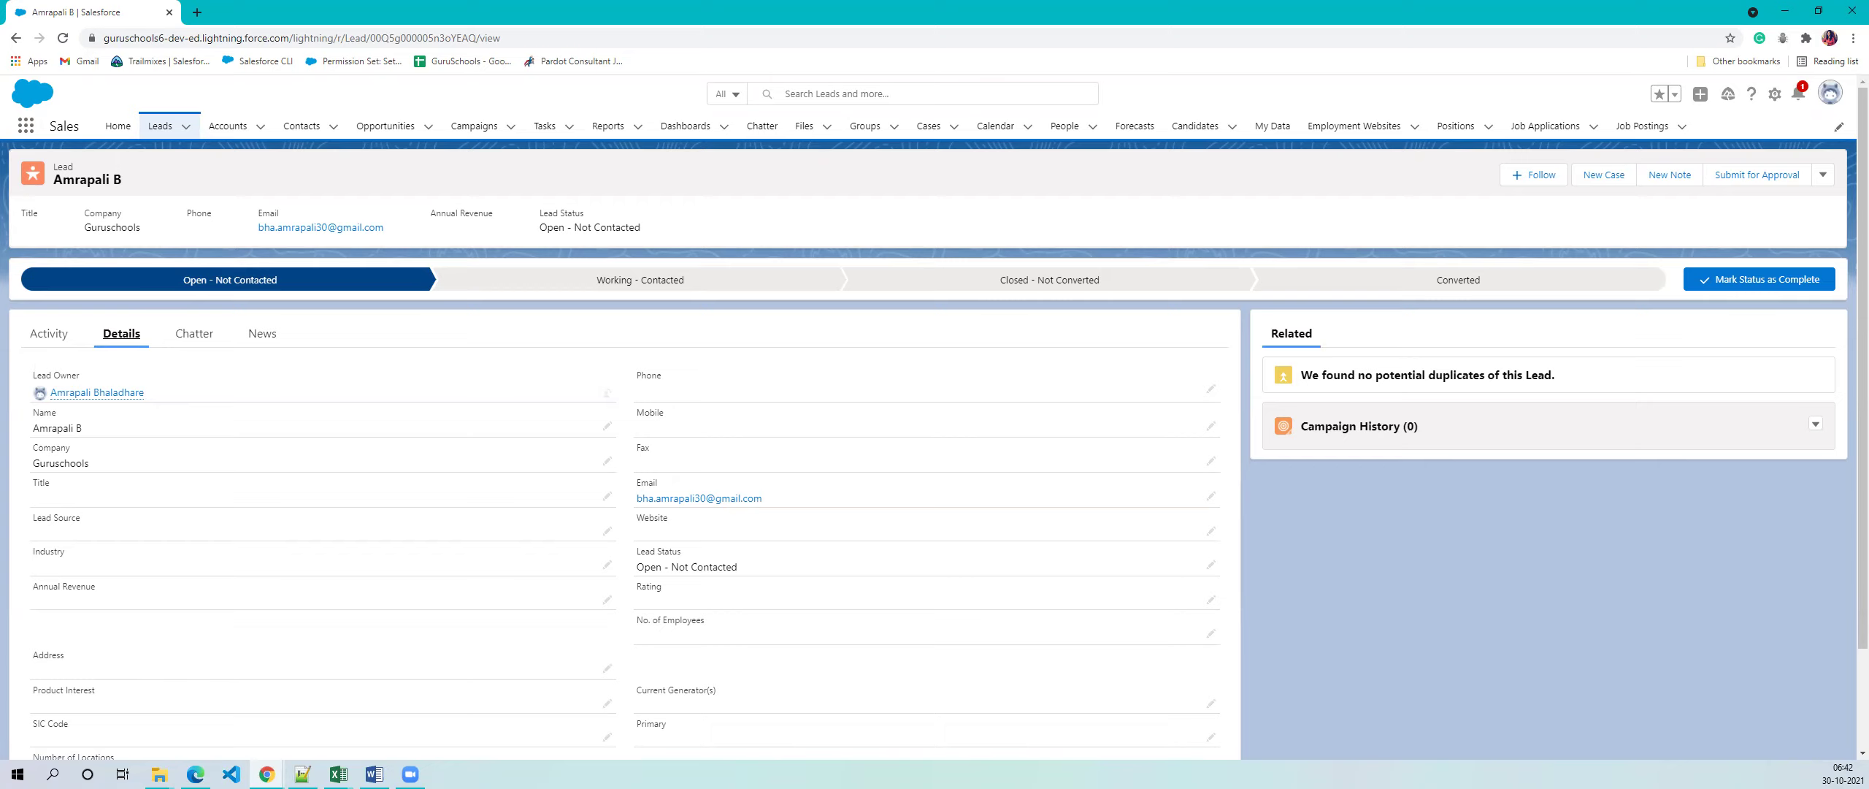
key("alt+Tab")
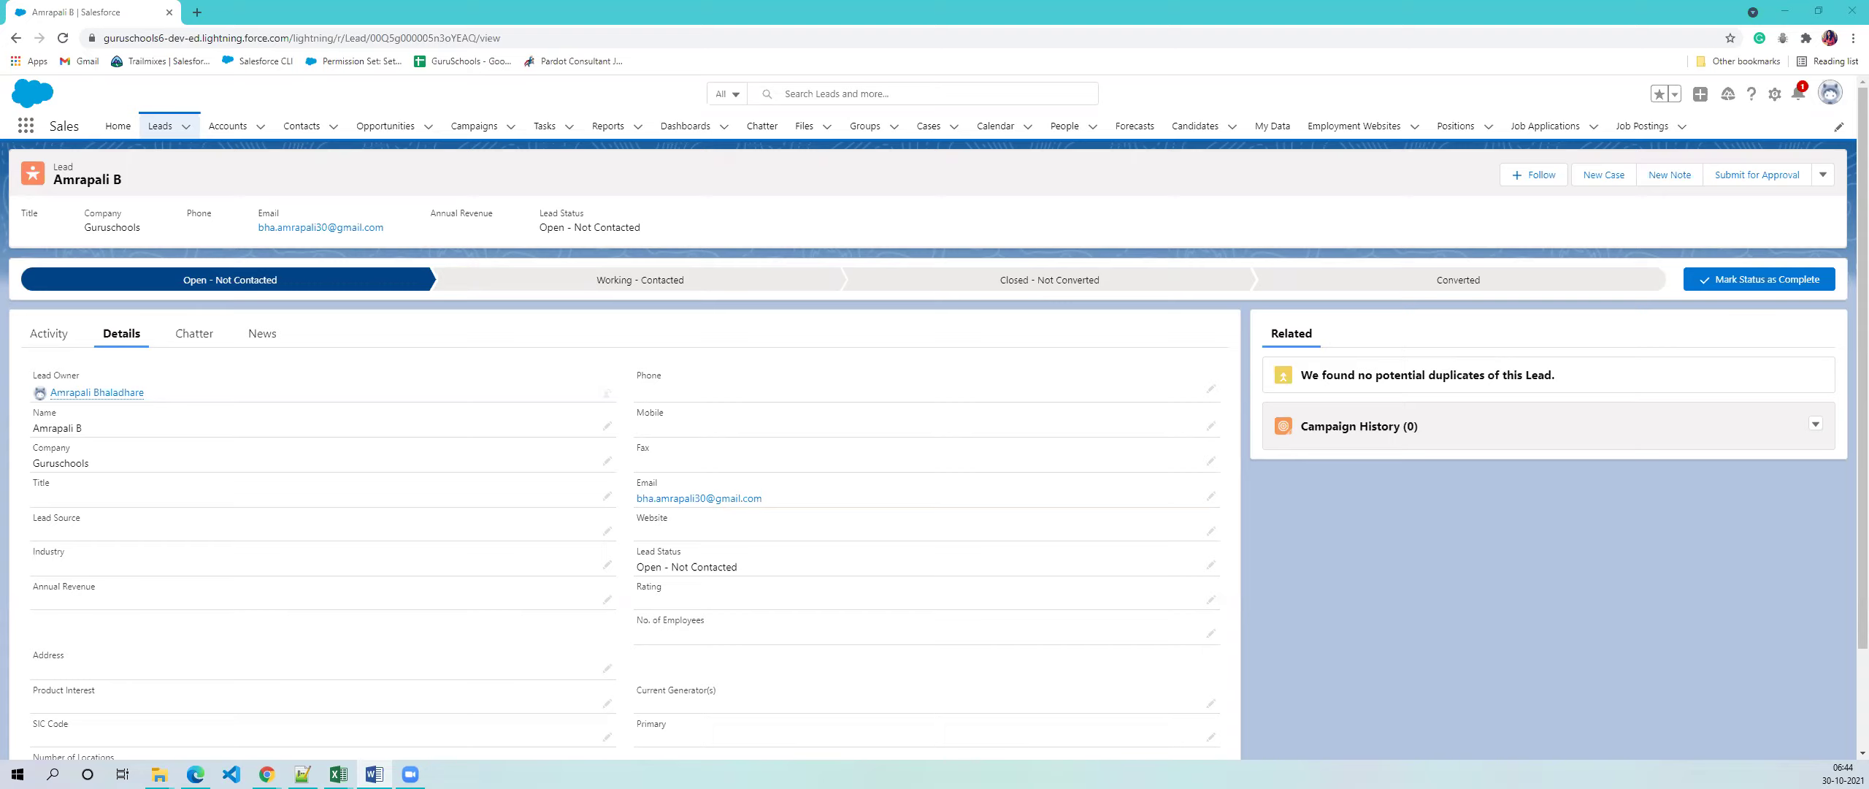
- Visit the Campaigns list, then return to the four Recently Viewed leads
left_click(474, 127)
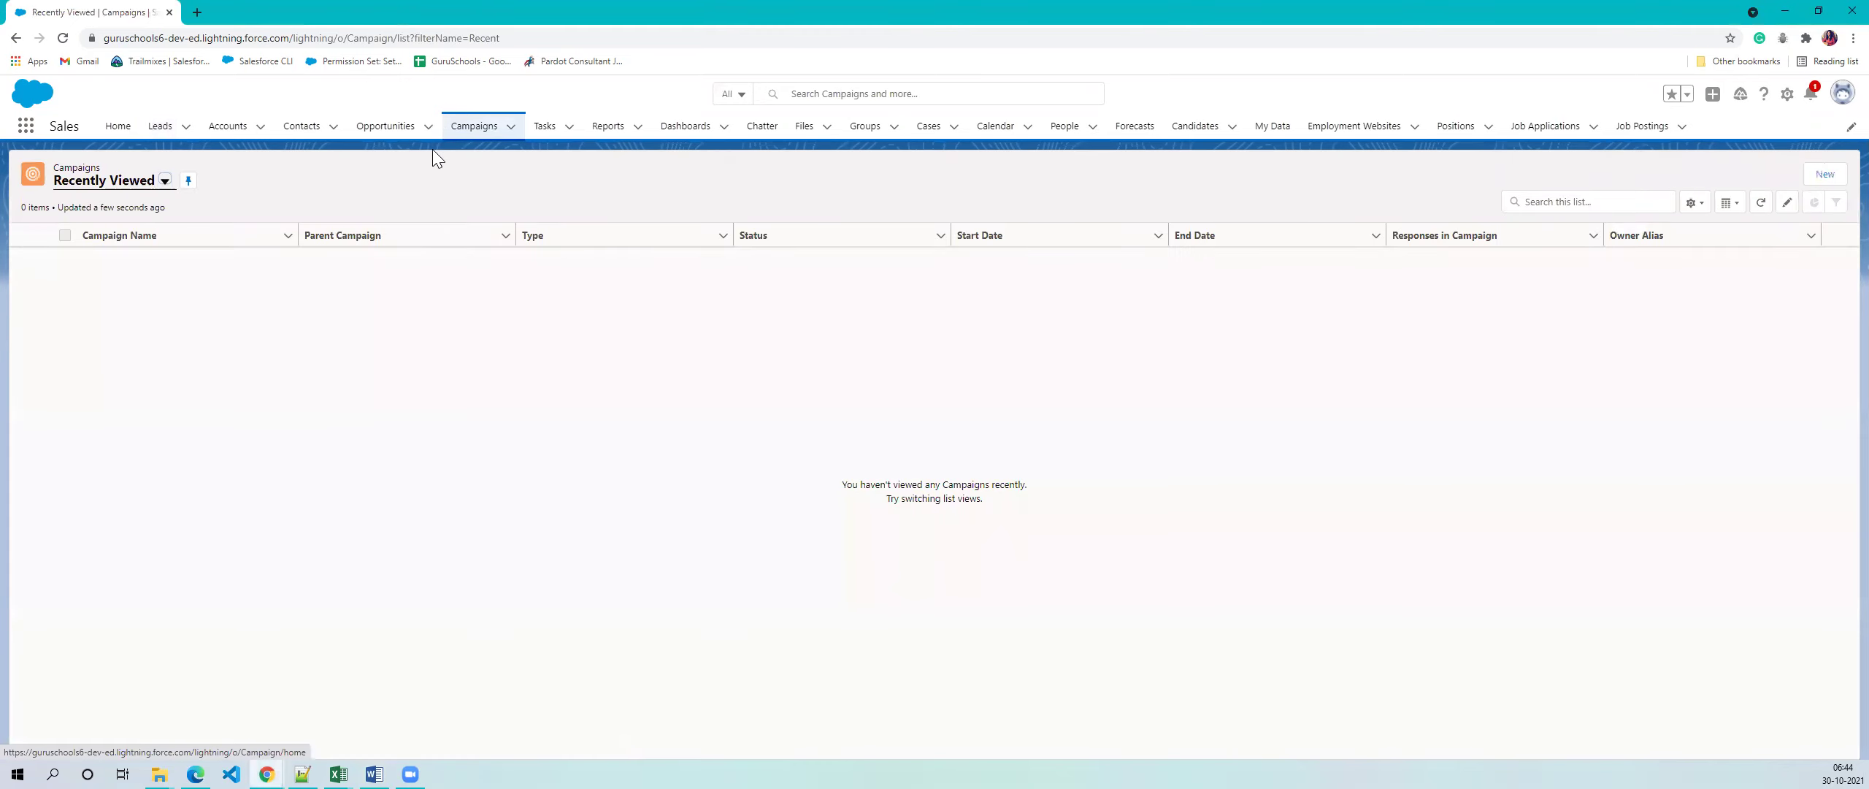
left_click(157, 129)
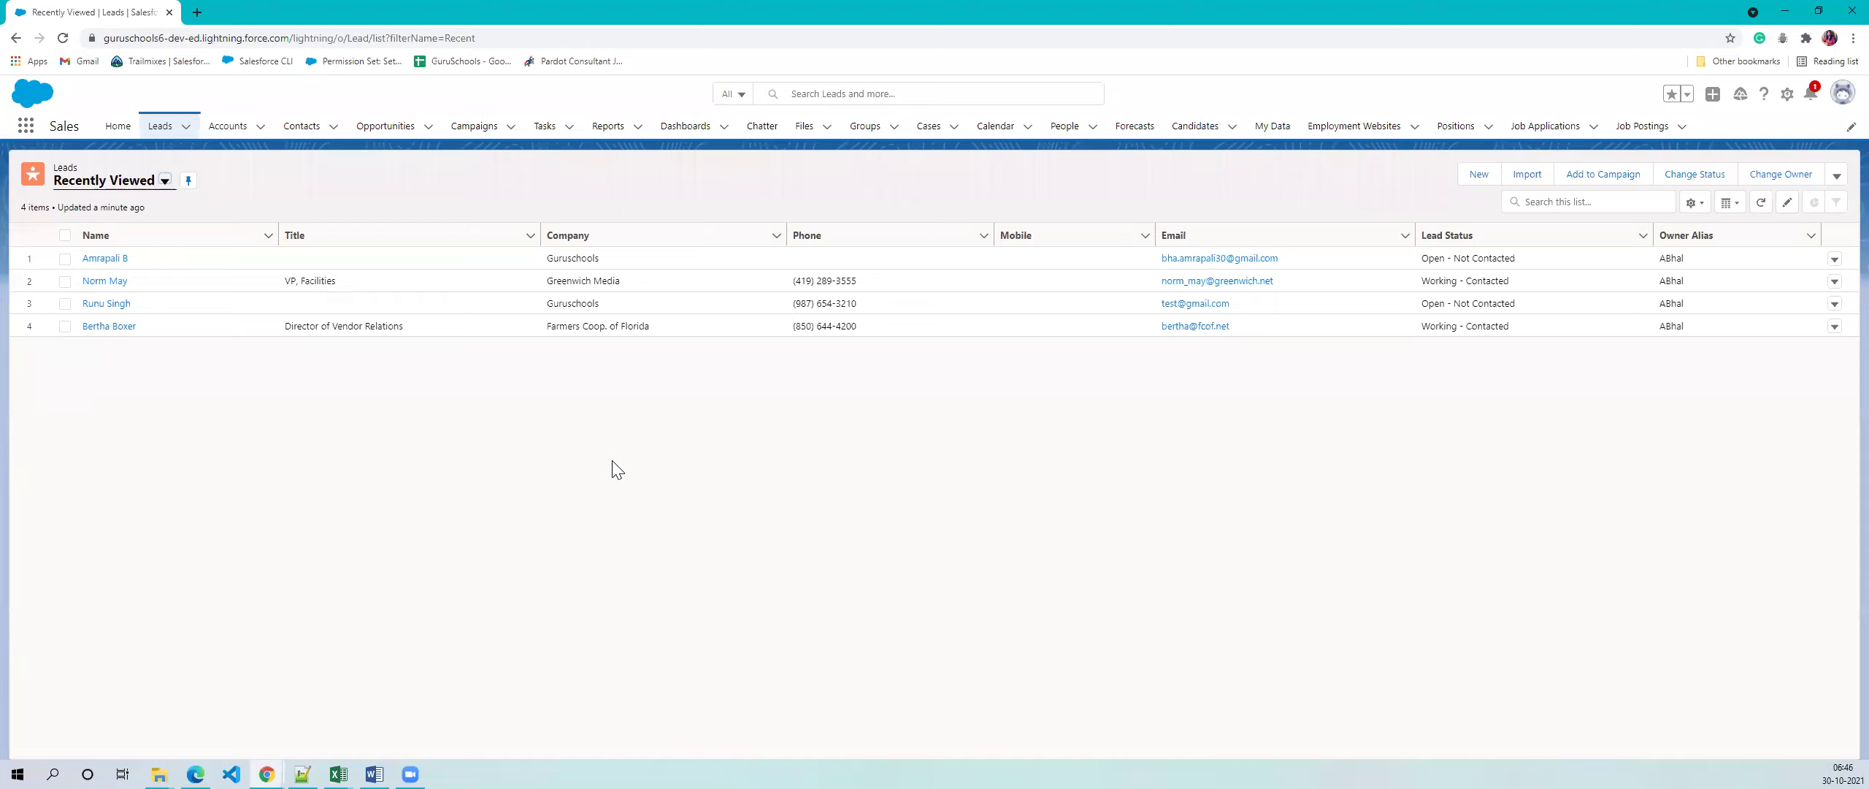
- In a new Chrome tab, search for Don Johnston and open its learning tools website
left_click(196, 12)
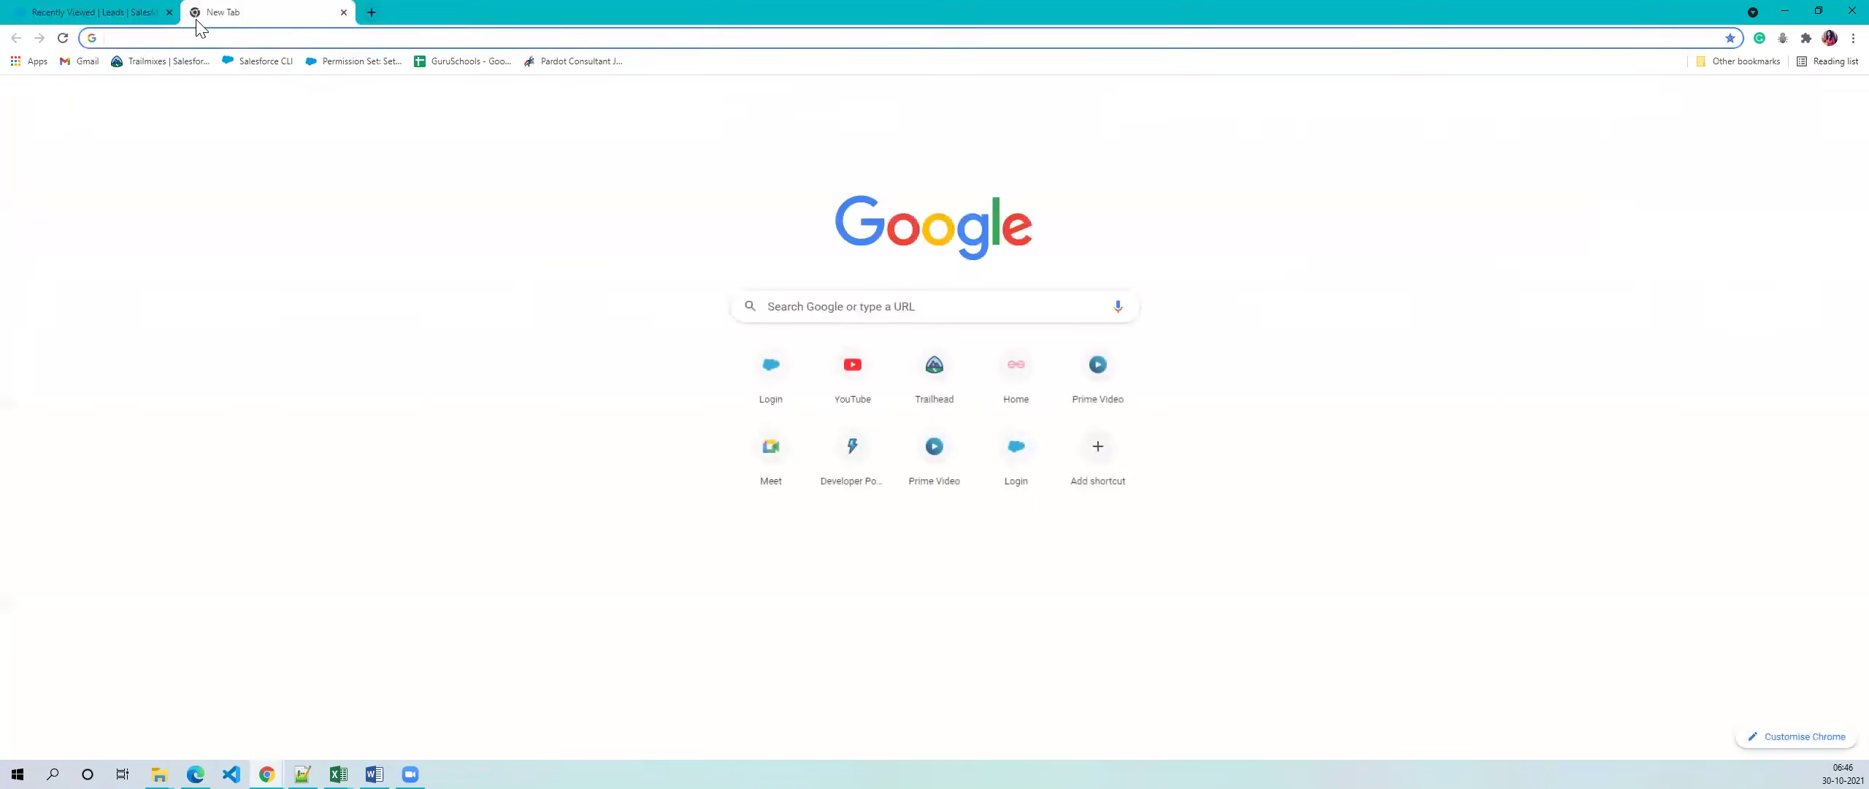
left_click(206, 38)
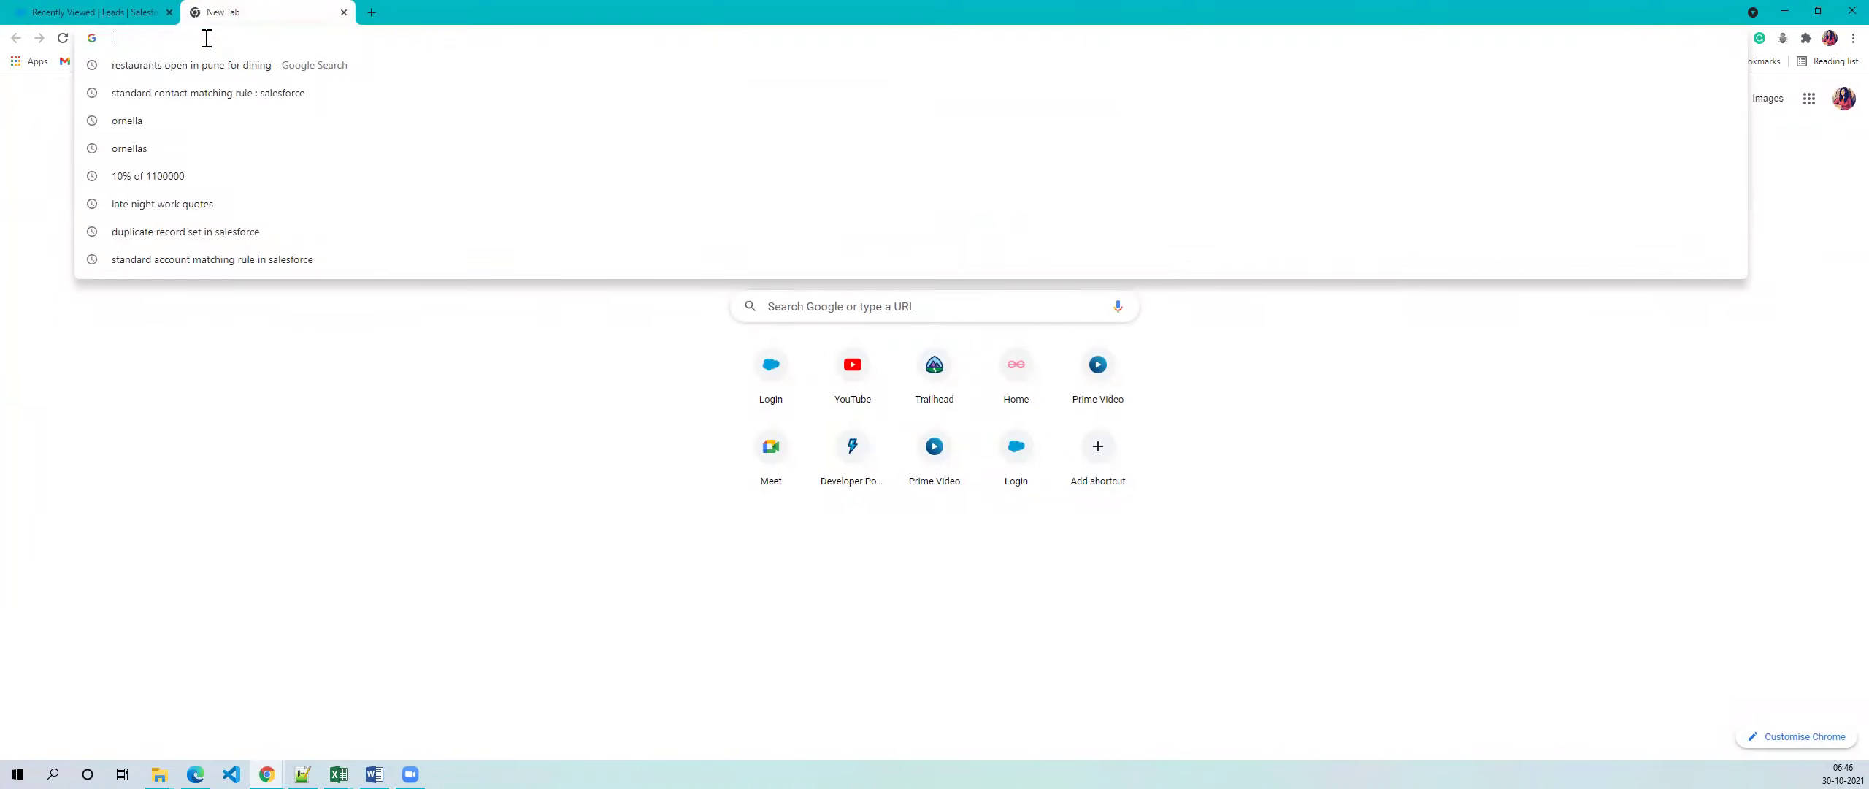
type("don")
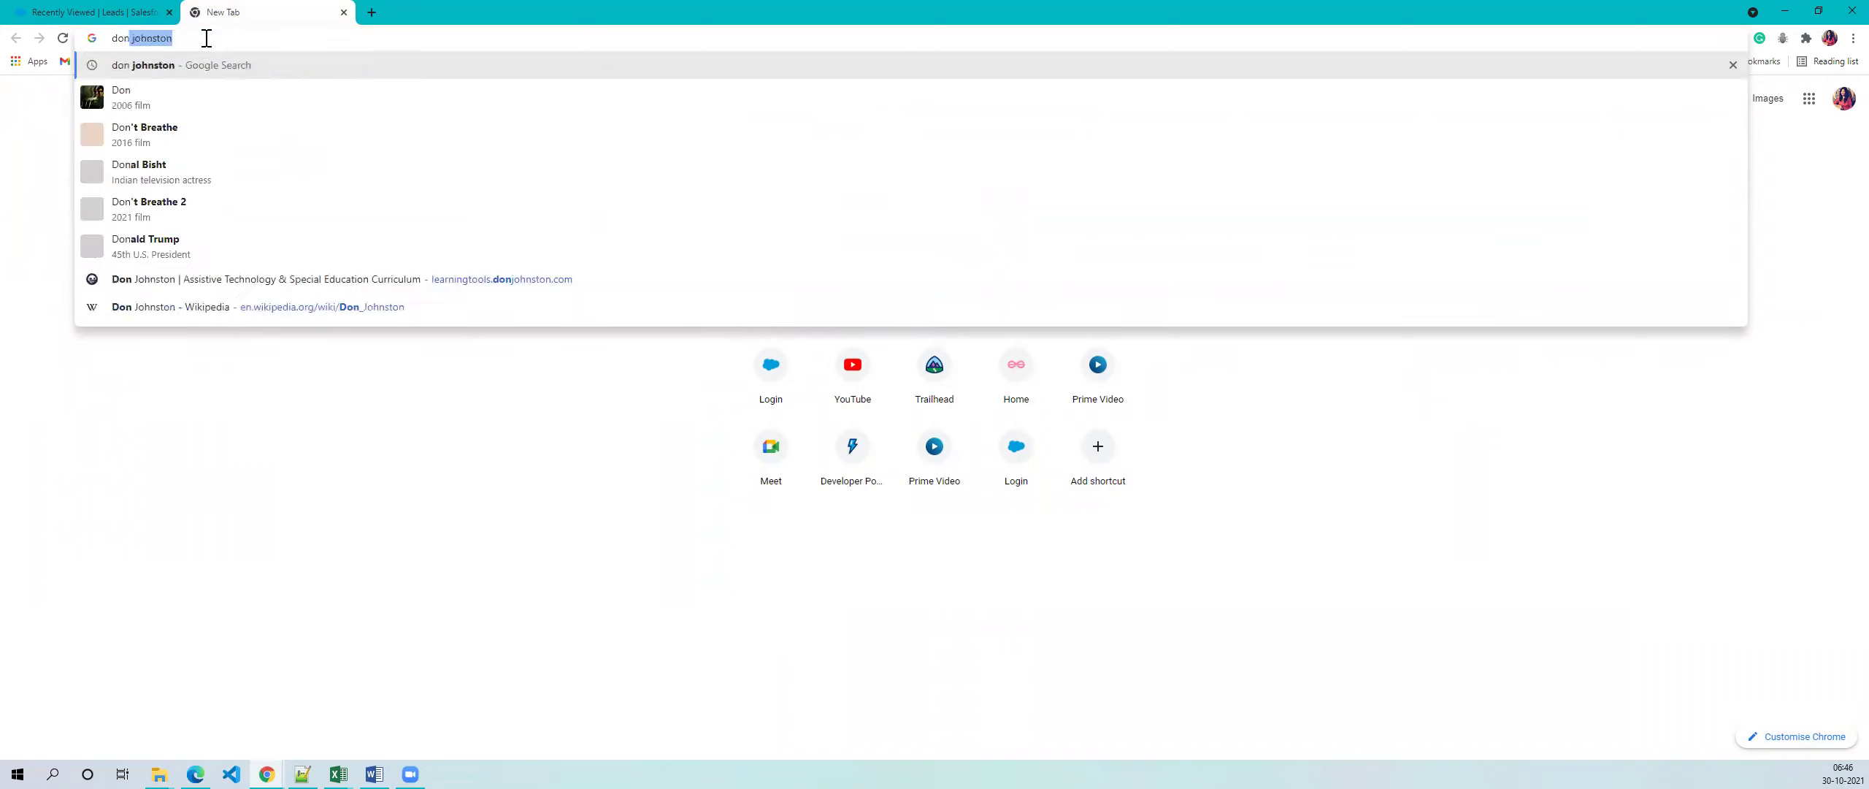
key("Return")
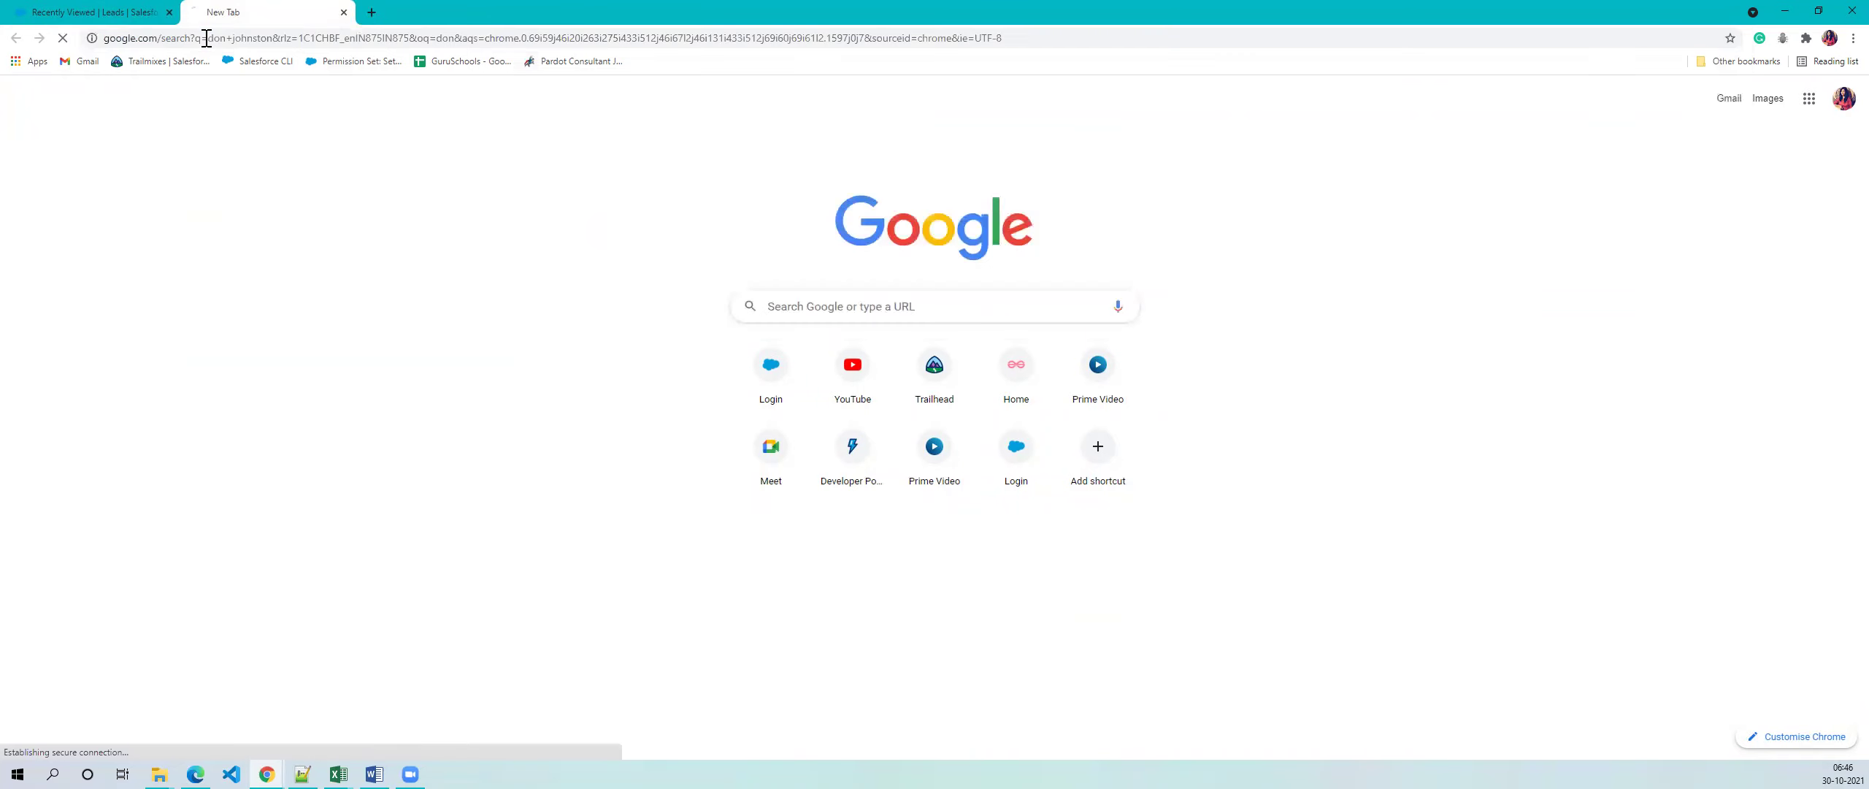
left_click(264, 255)
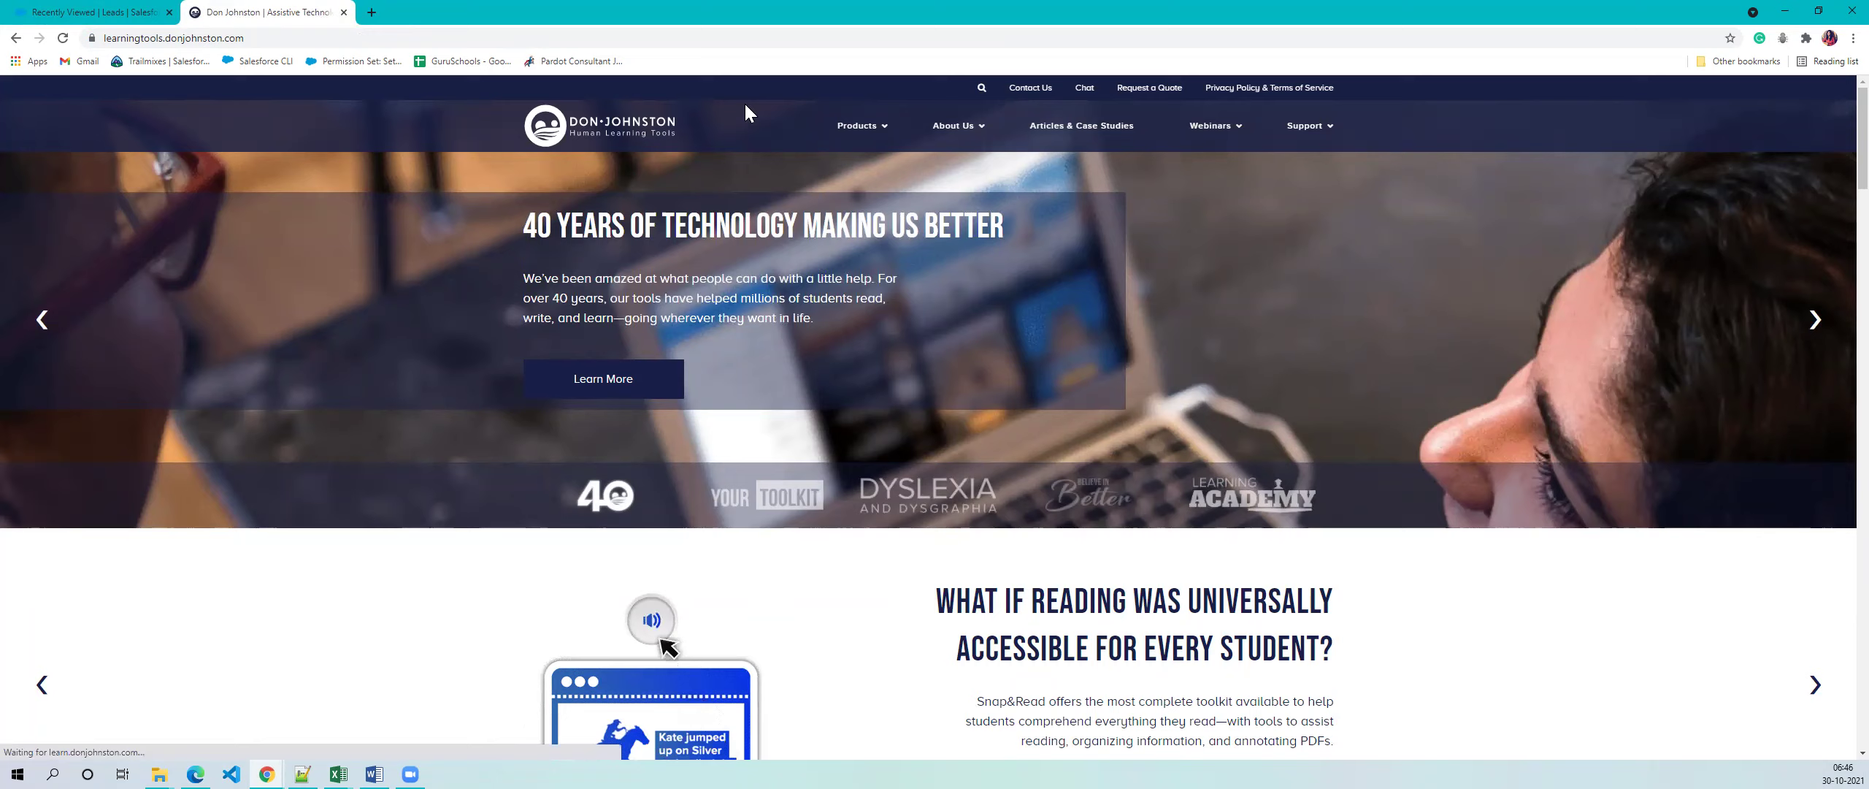
- Browse the Snap&Read product page on the Don Johnston site
mouse_move(865, 147)
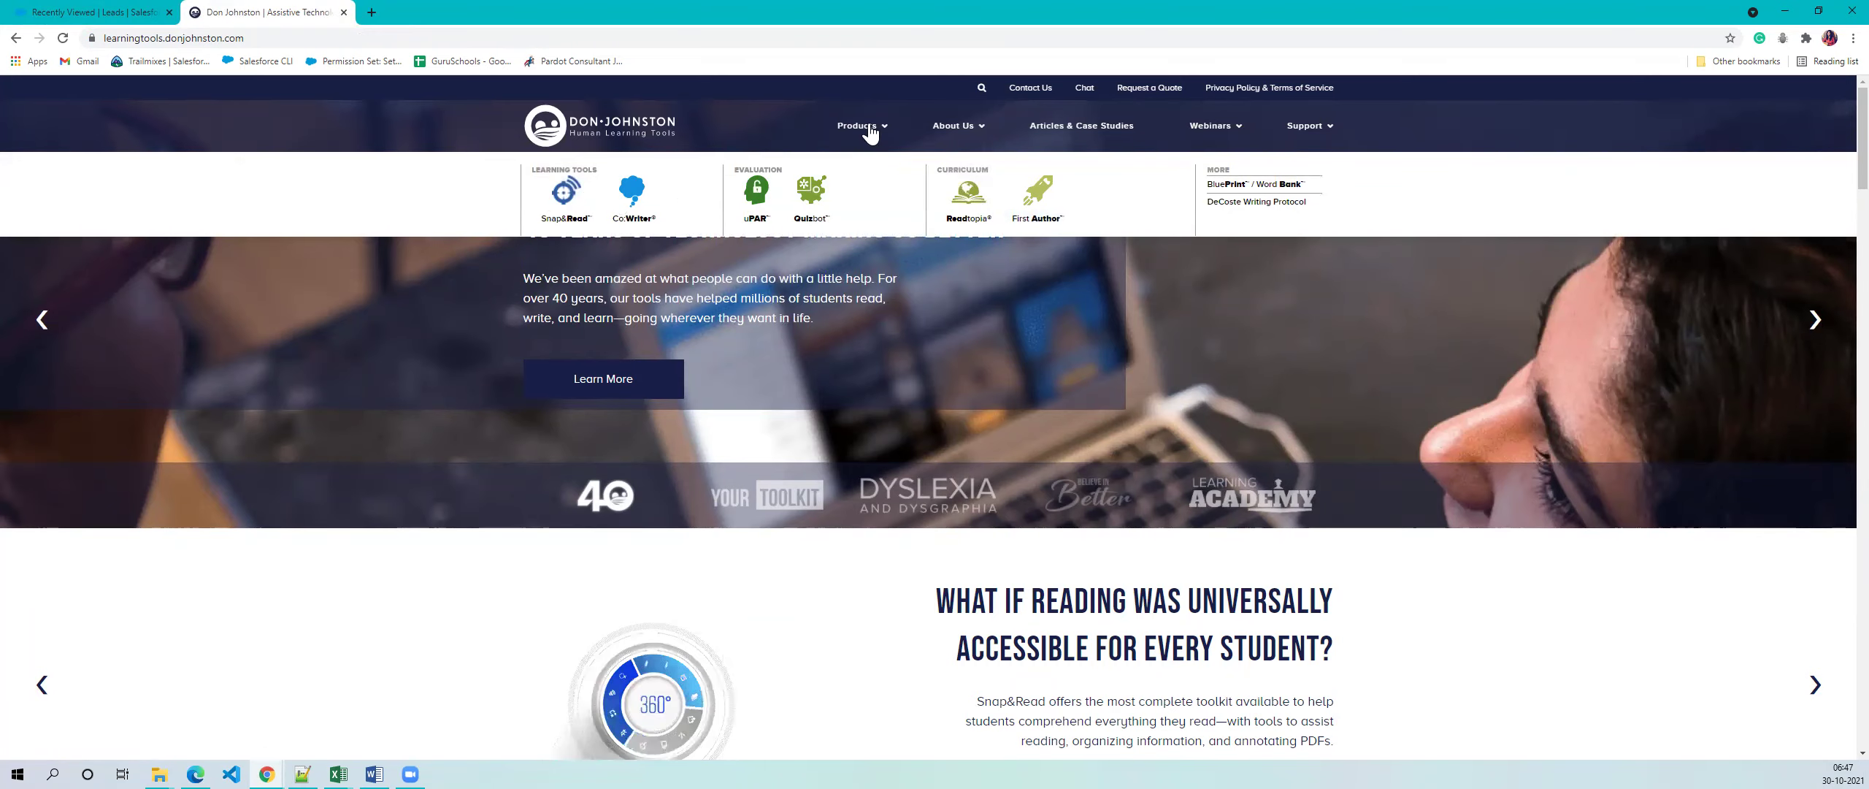
left_click(562, 198)
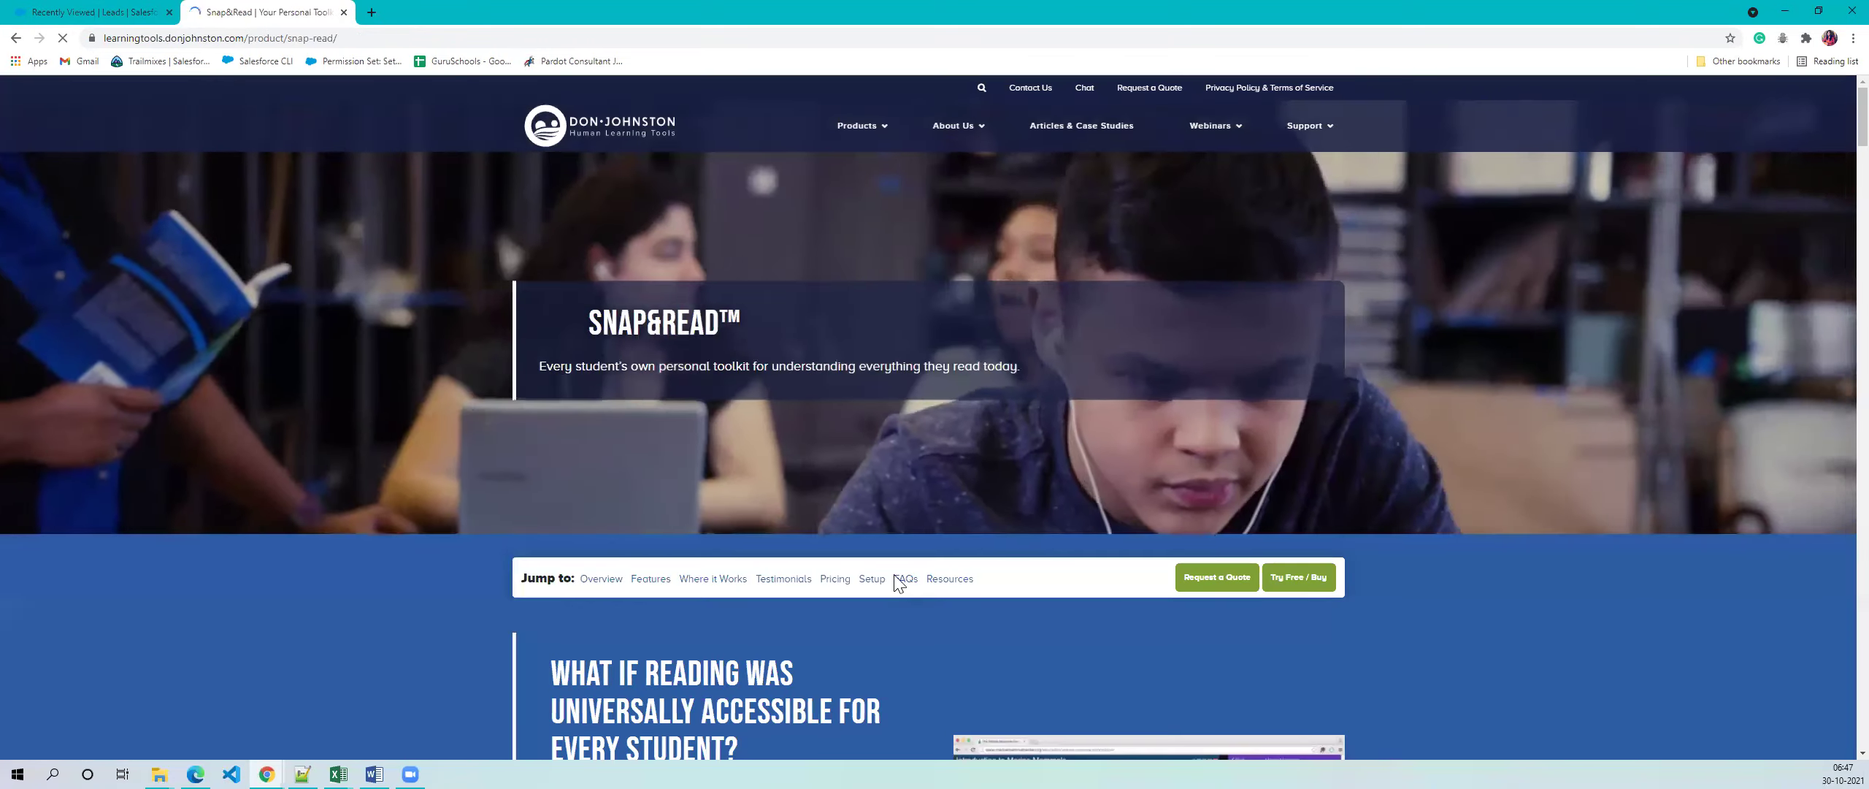
scroll(1256, 496, "down", 2)
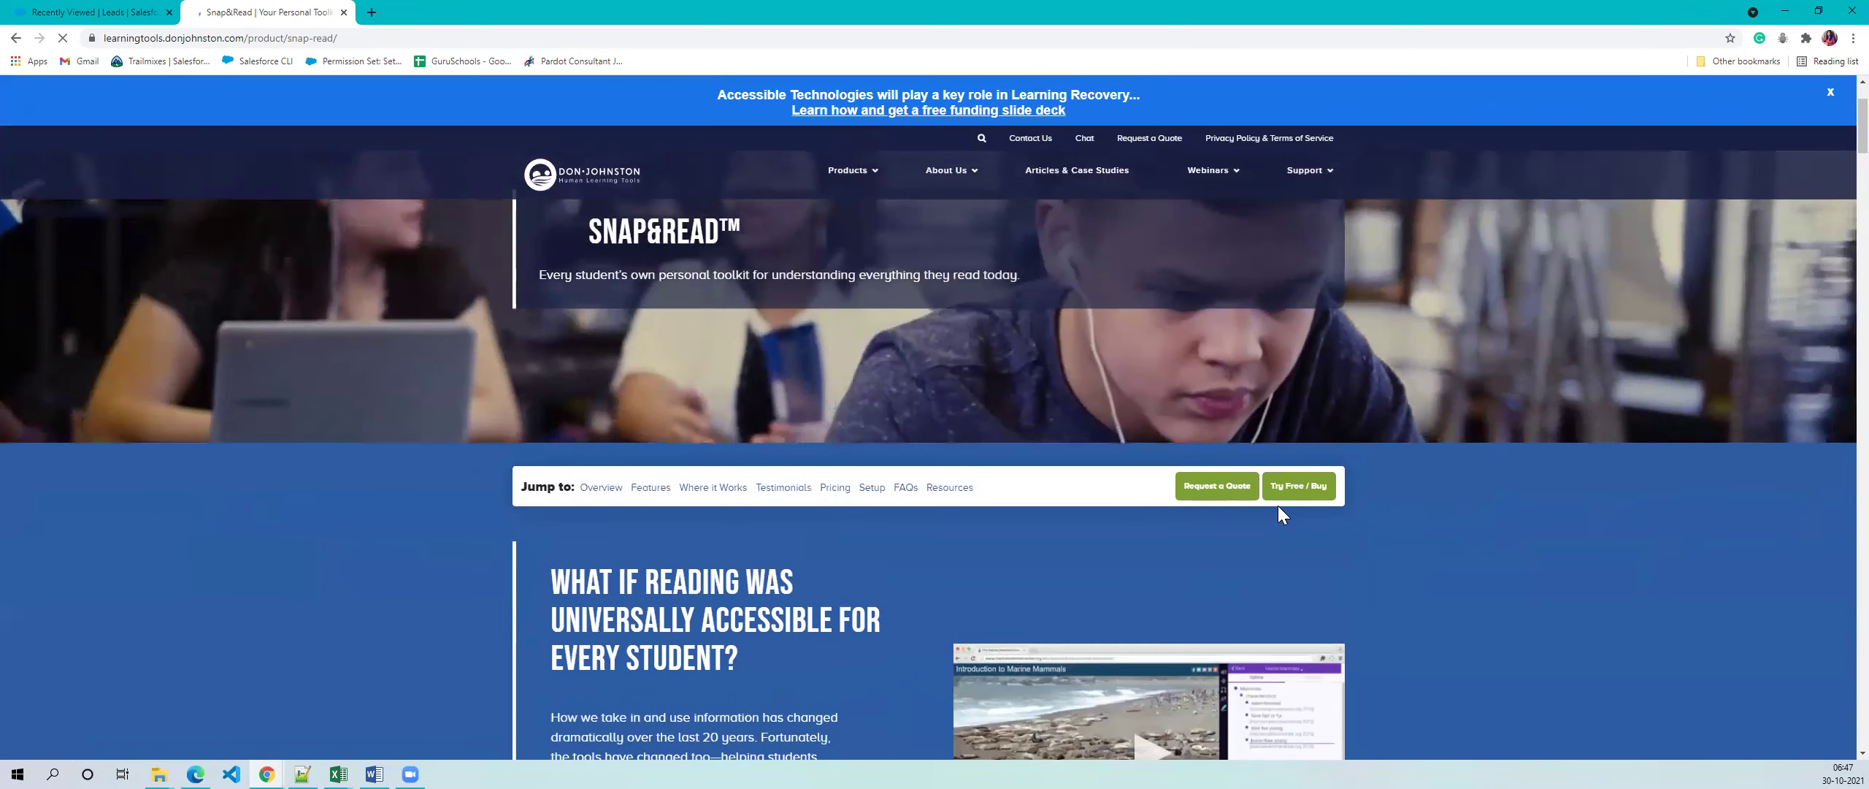
scroll(802, 562, "down", 10)
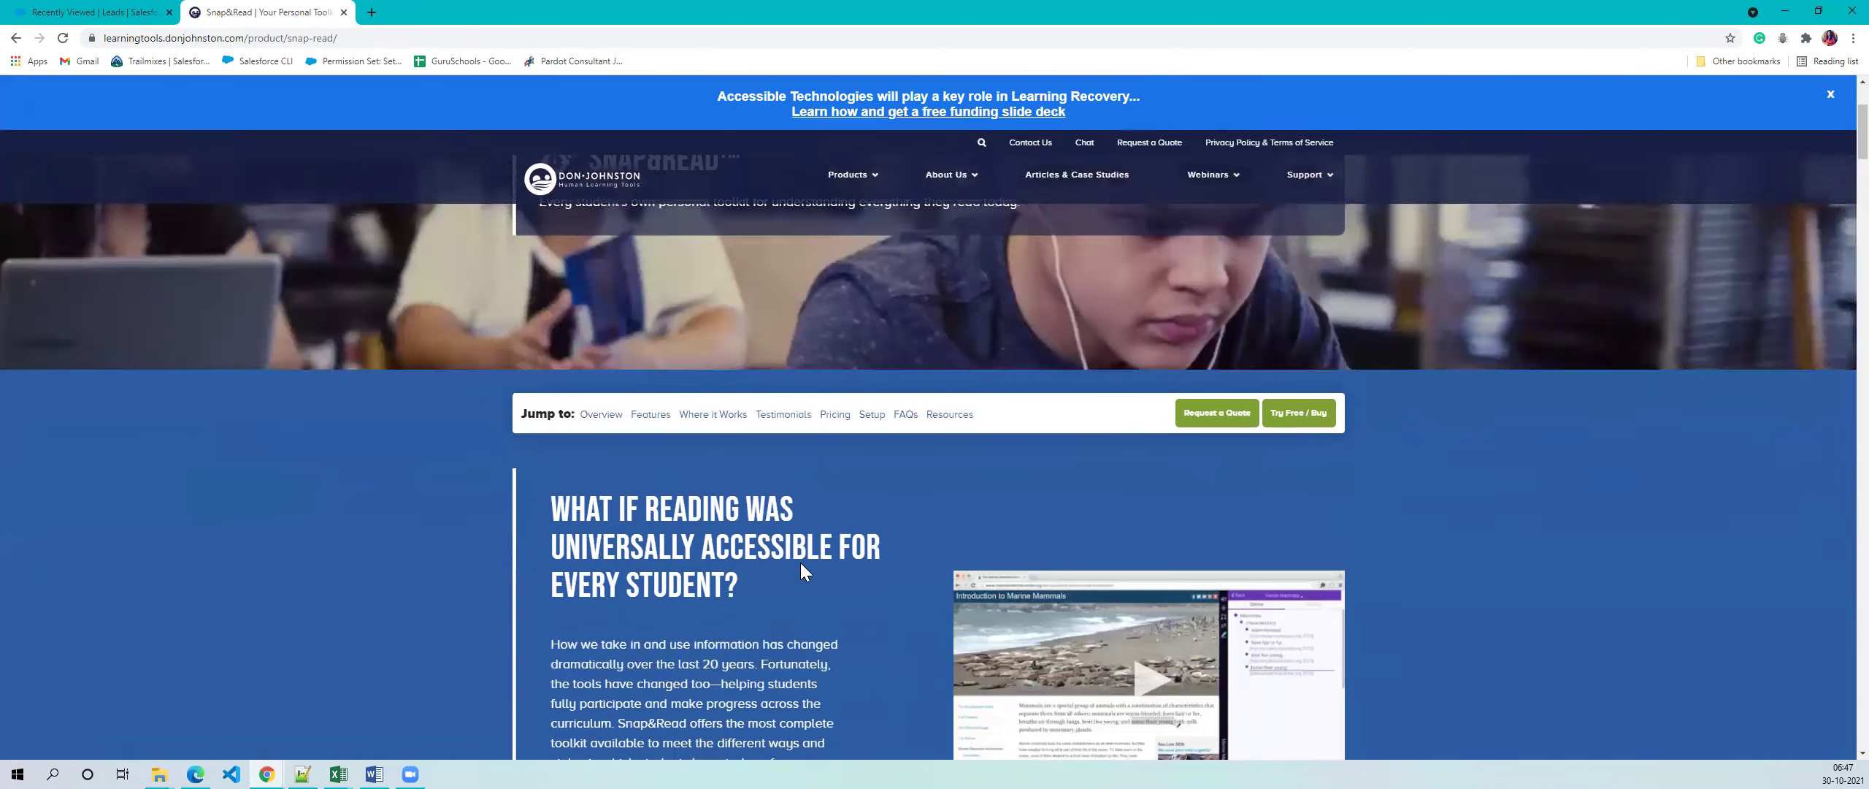
scroll(806, 572, "down", 20)
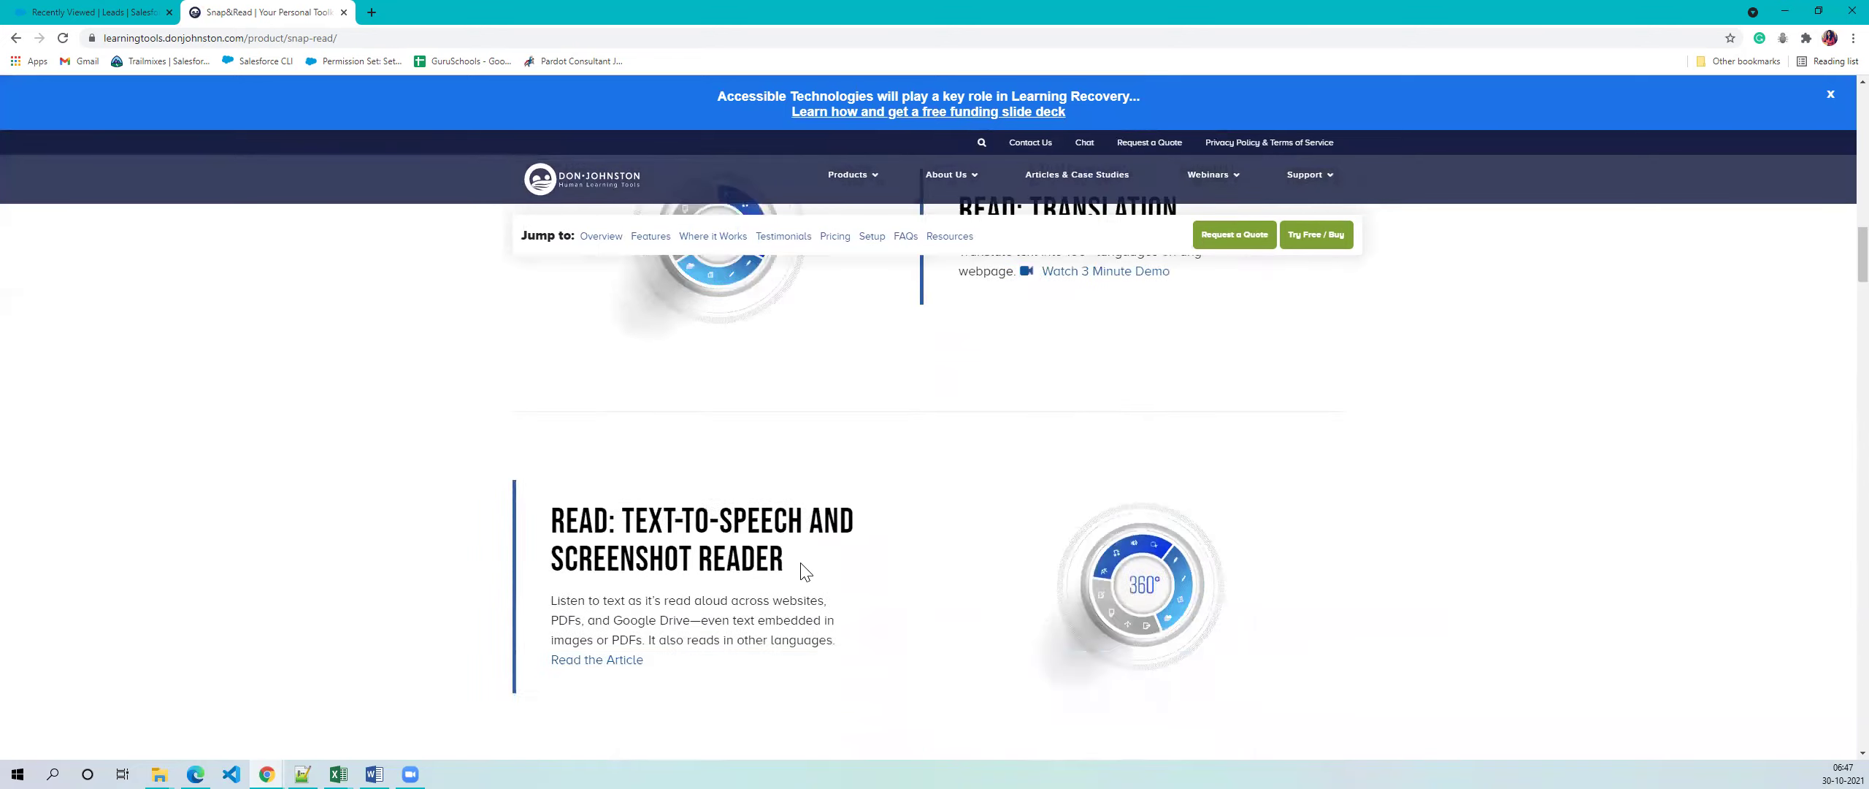
scroll(824, 559, "up", 20)
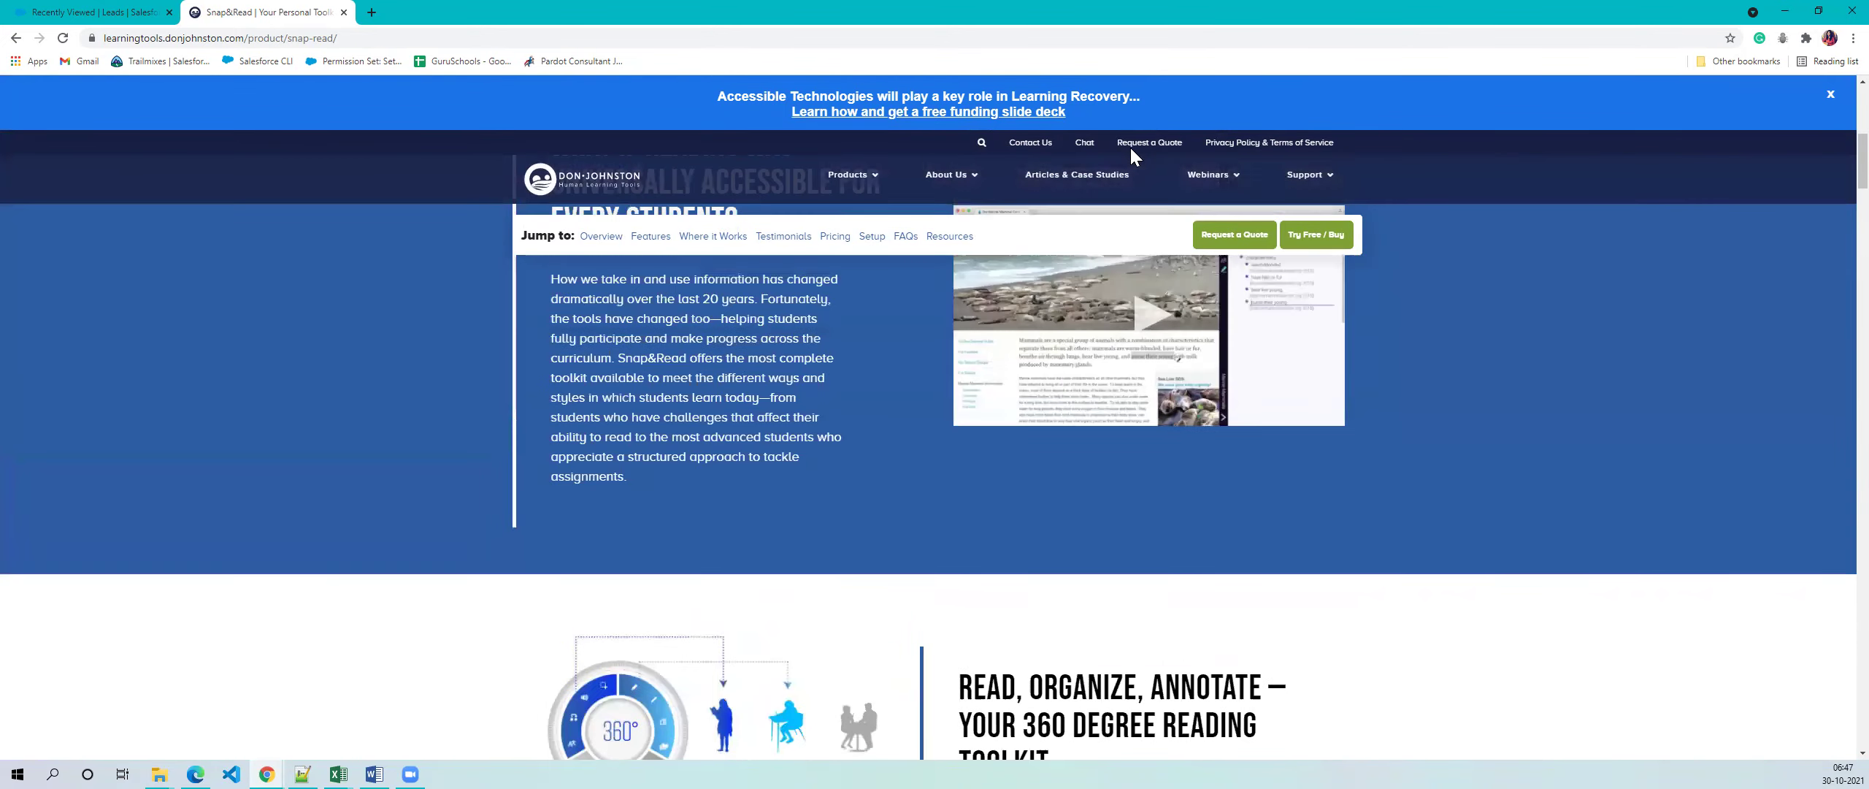
- Look at the Request a Quote form, dismiss it, and close the Snap&Read tab
left_click(1131, 149)
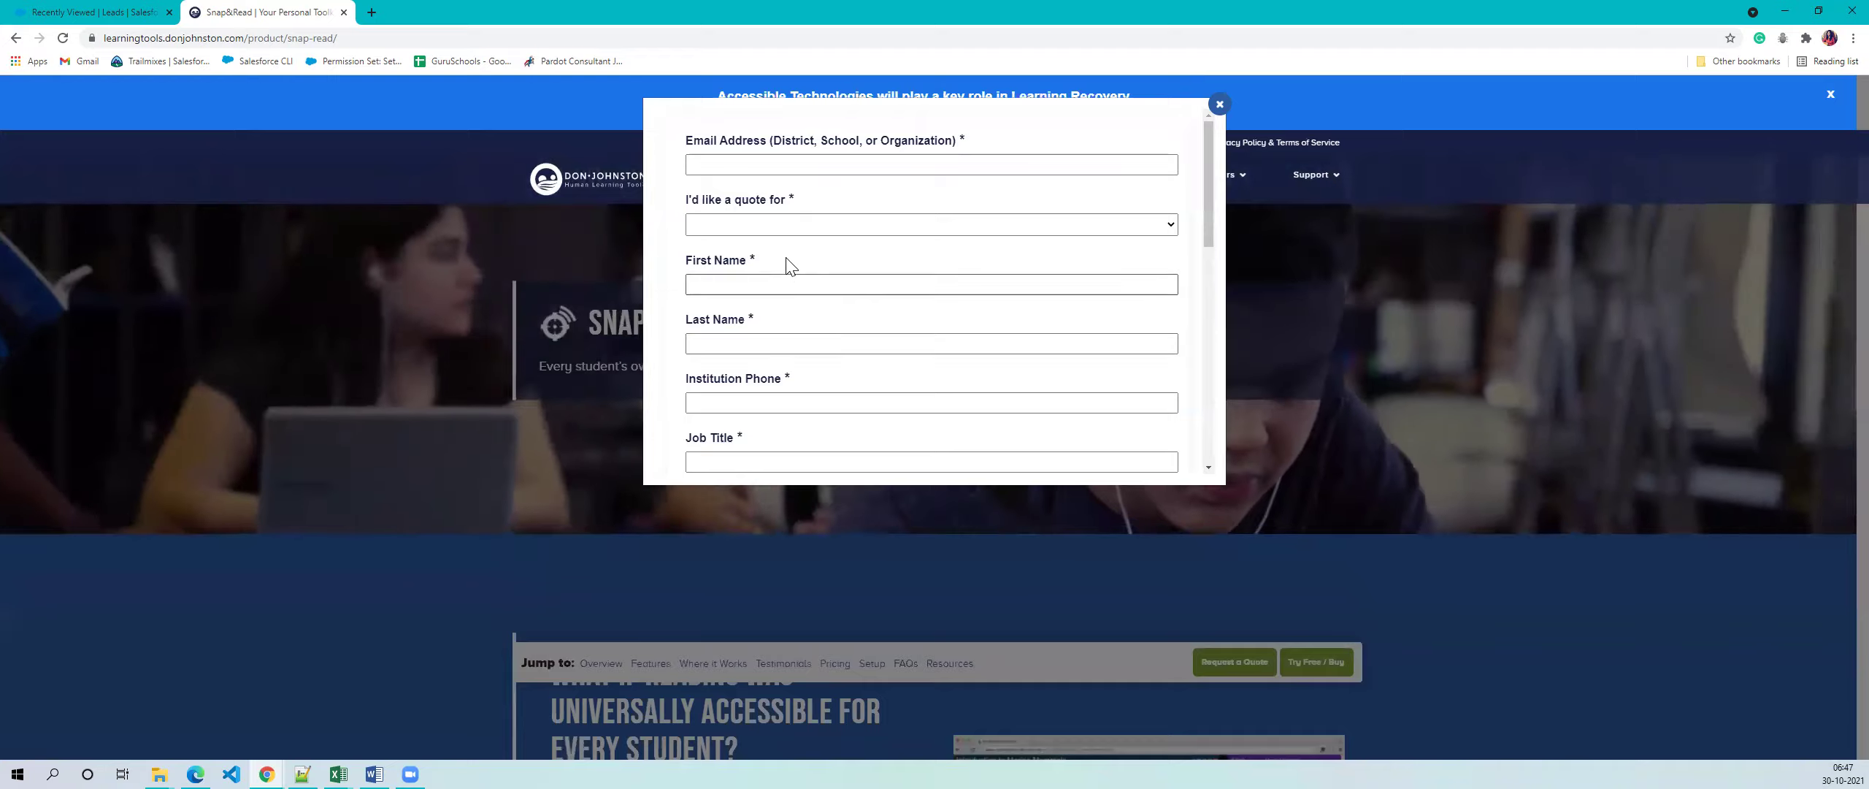
scroll(777, 351, "down", 10)
scroll(772, 388, "up", 10)
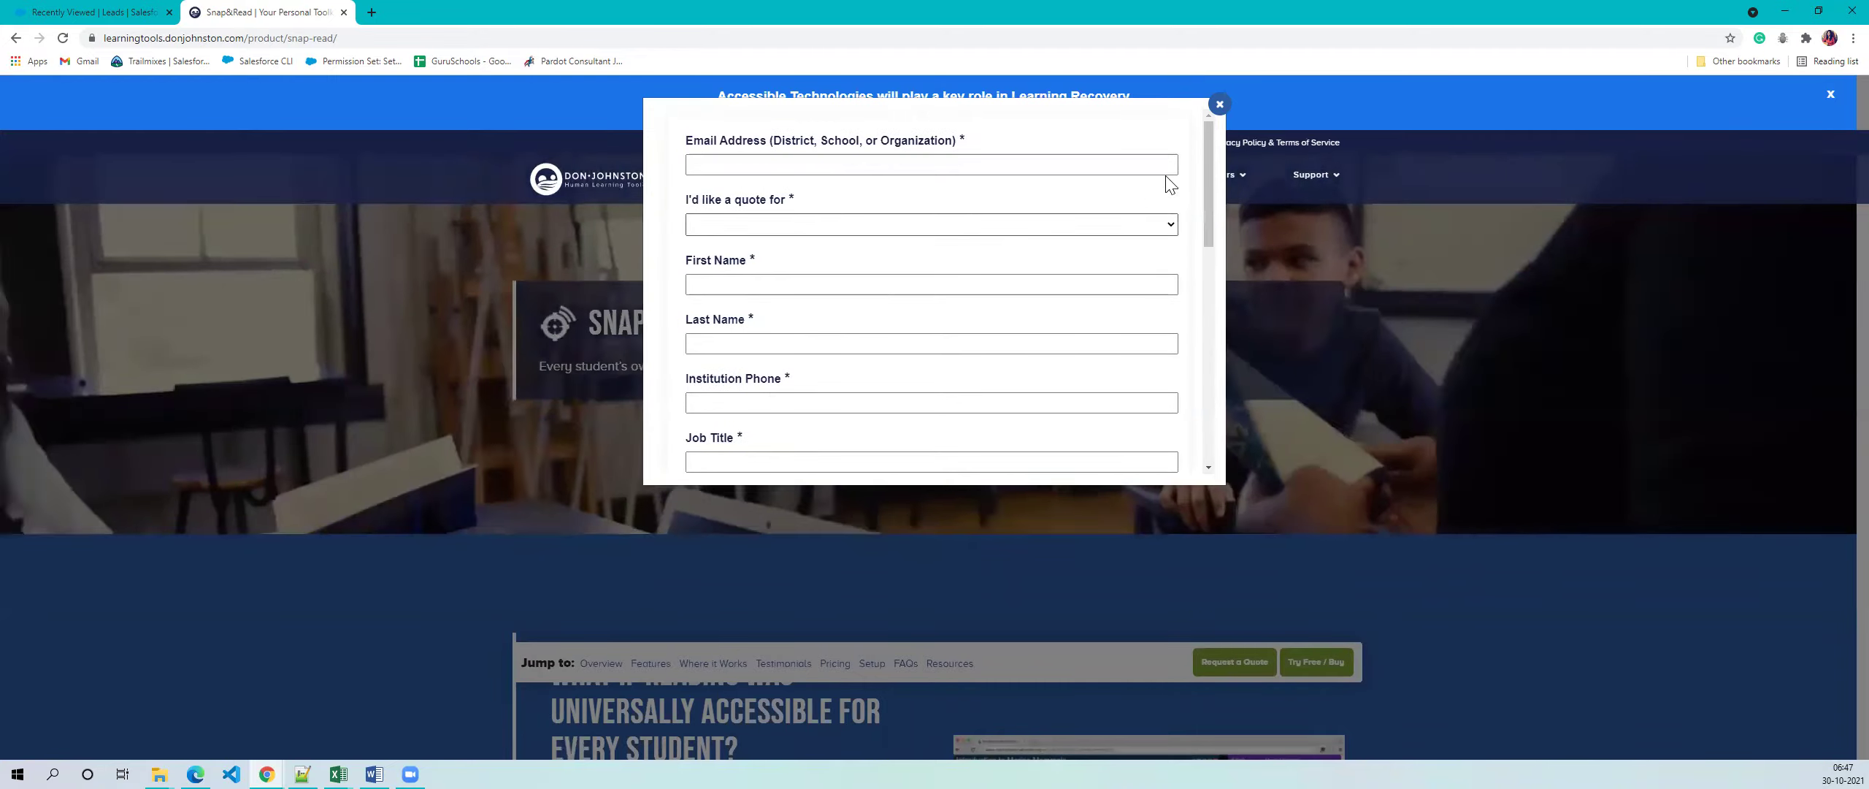
left_click(1220, 105)
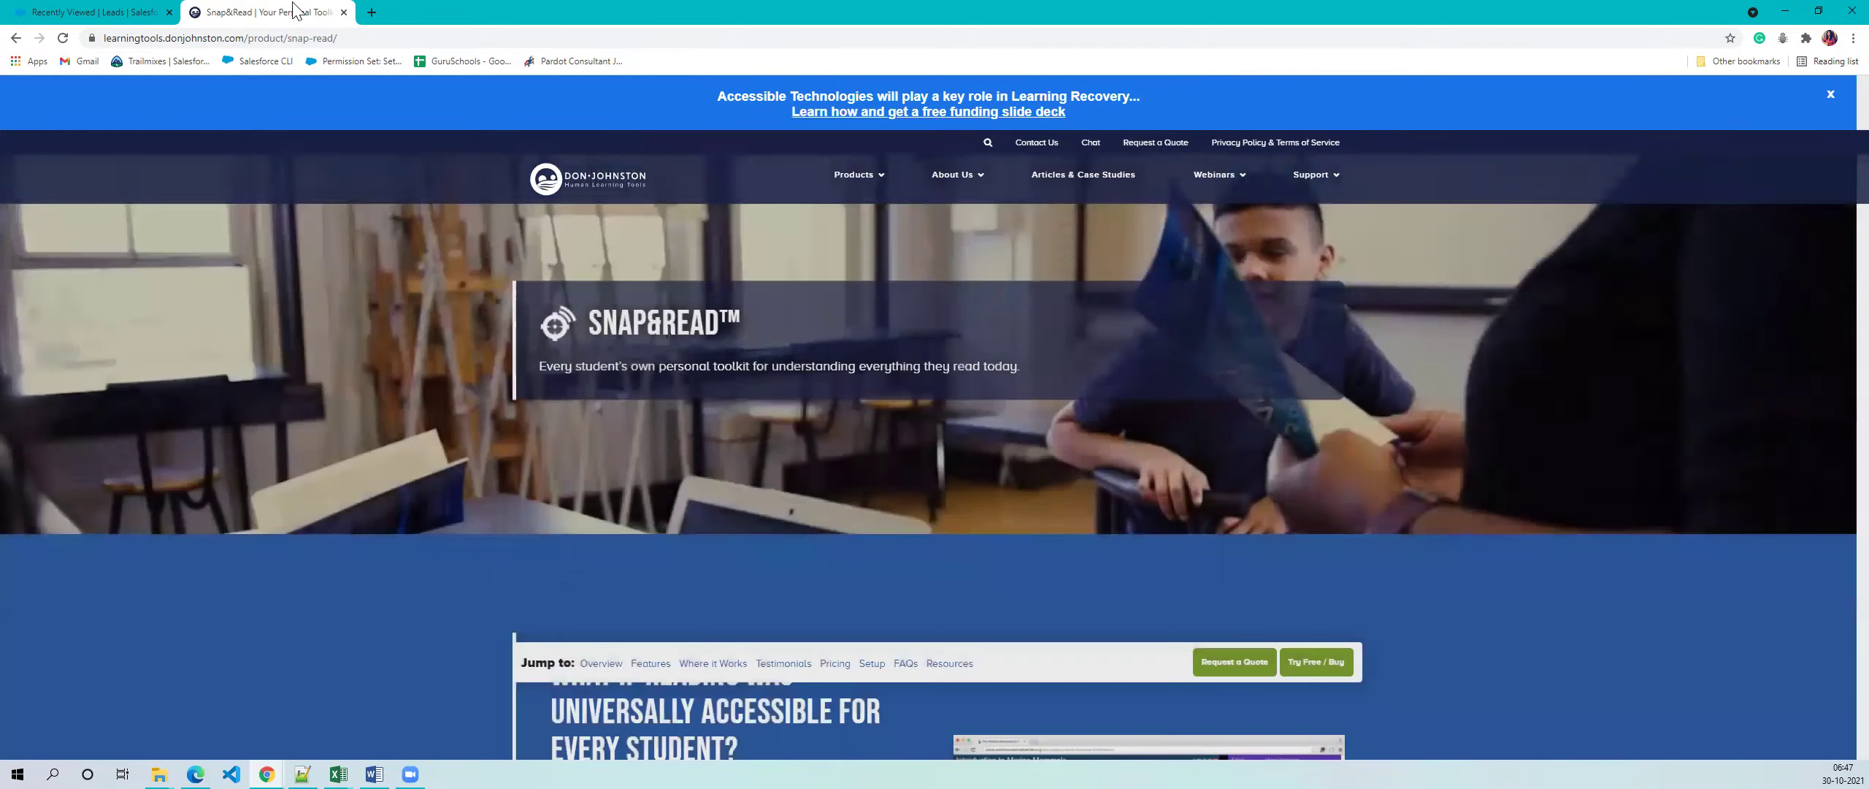
left_click(343, 13)
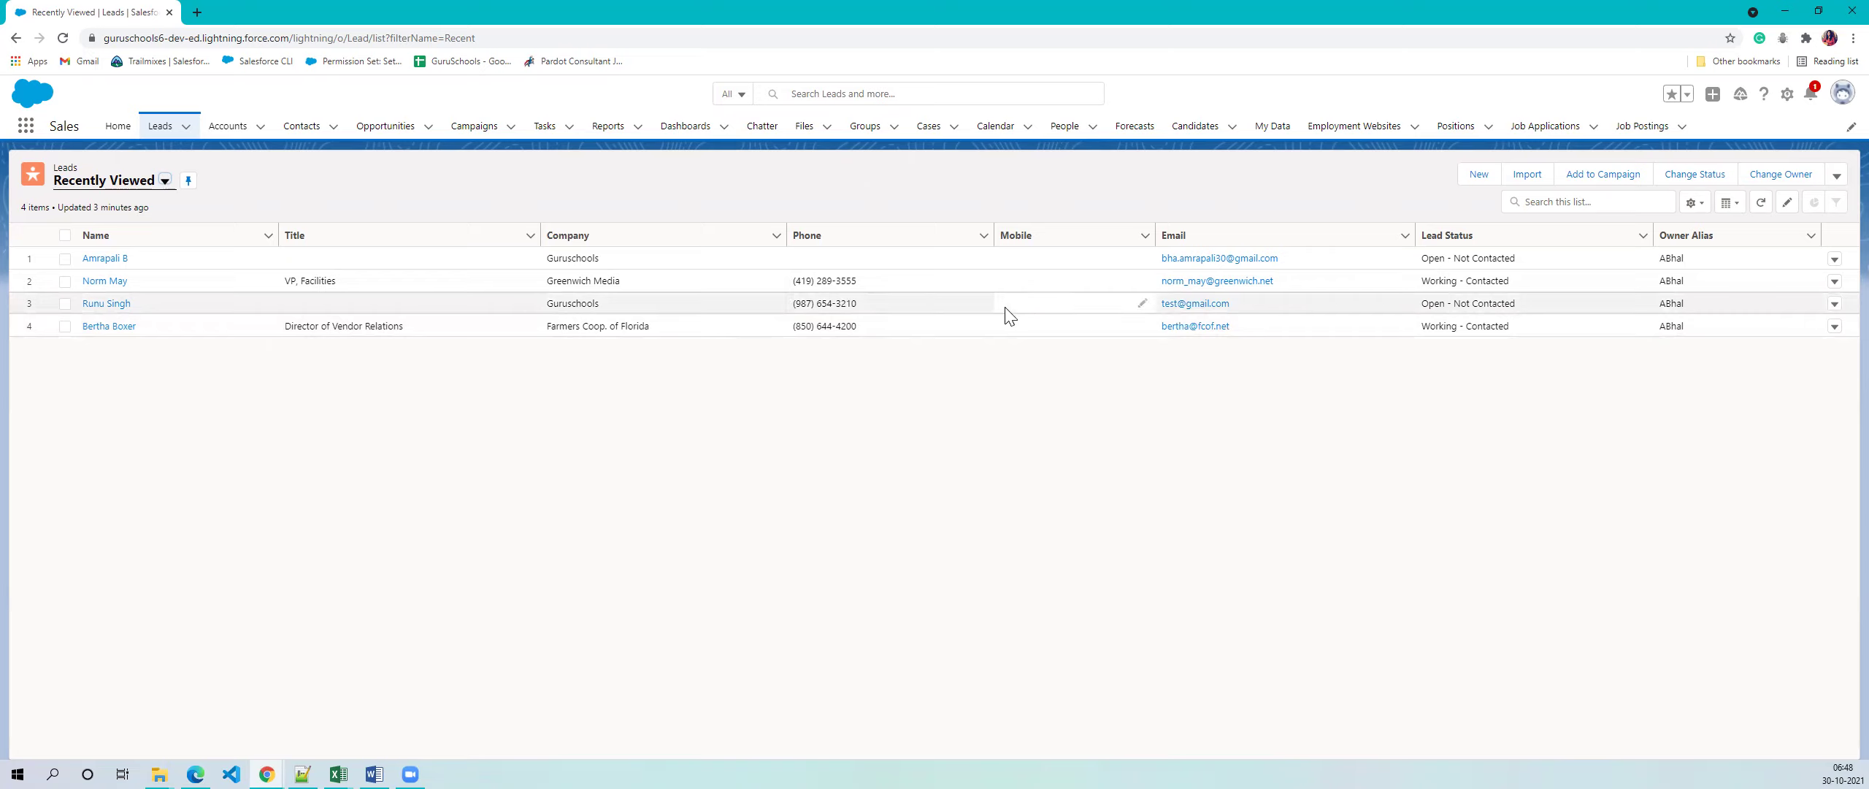
left_click_drag(145, 260, 78, 261)
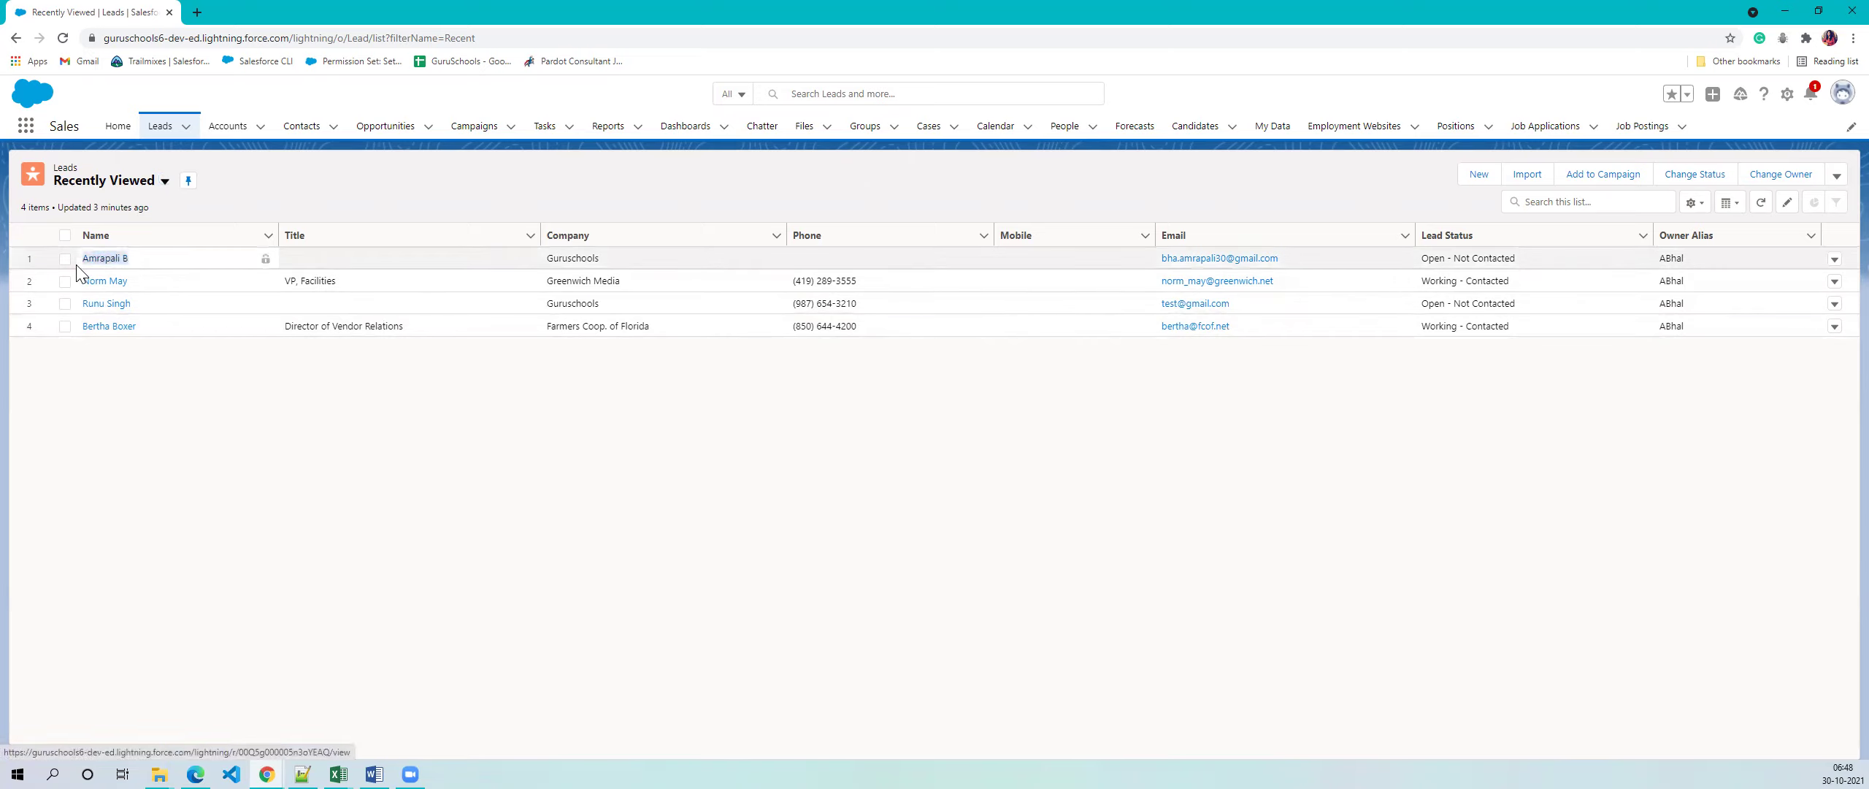
left_click(345, 264)
left_click(972, 260)
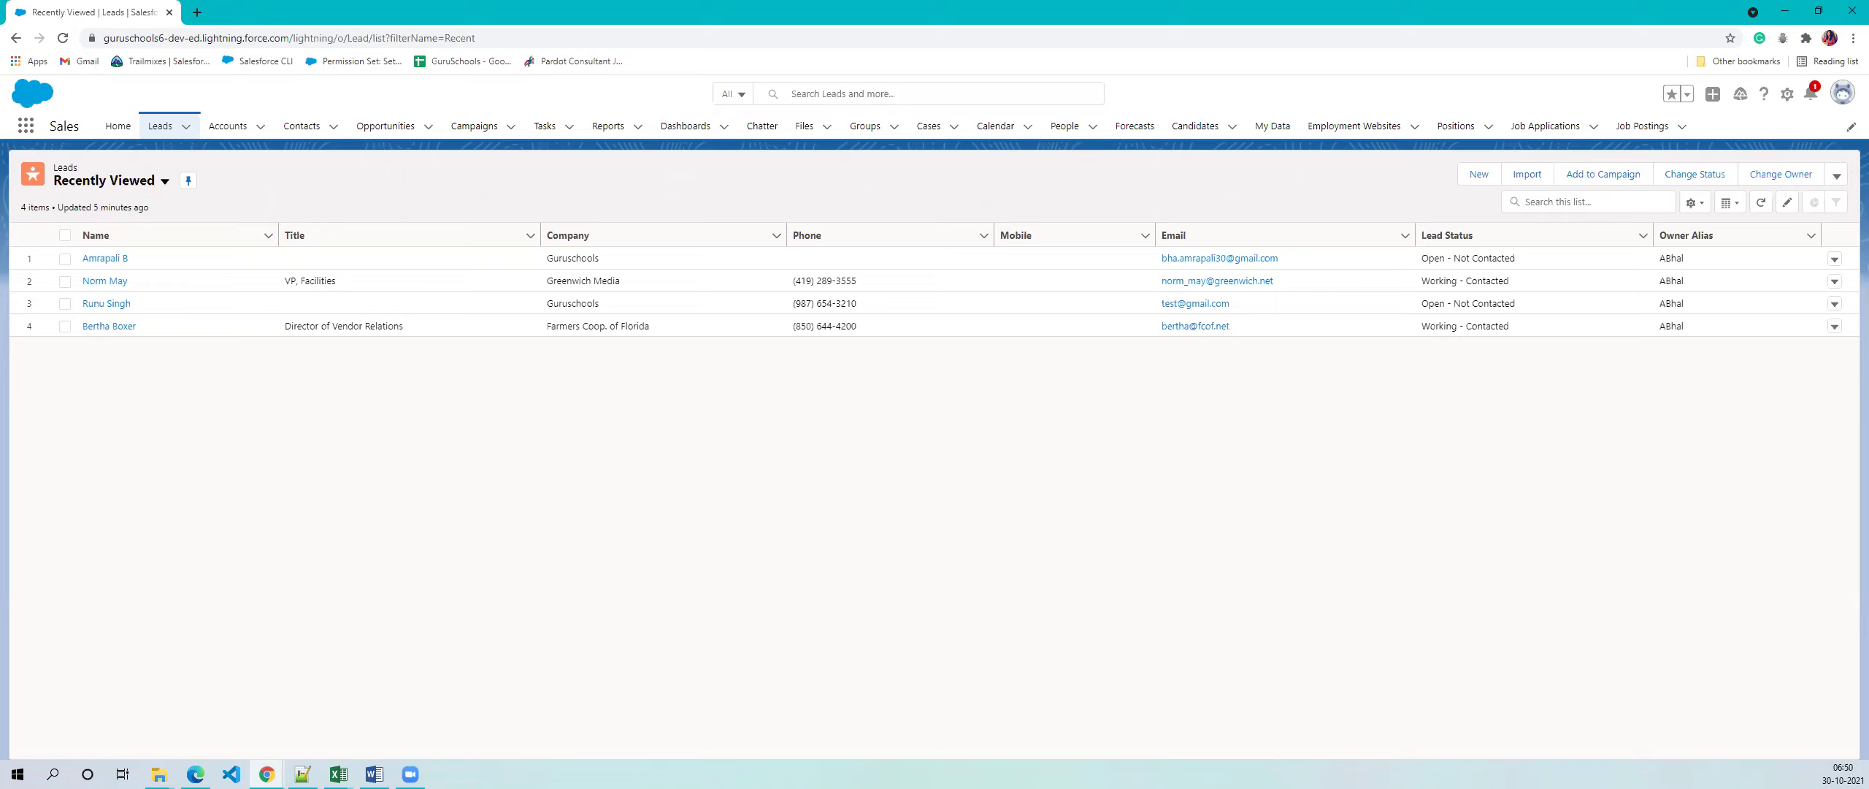
key("alt+Tab")
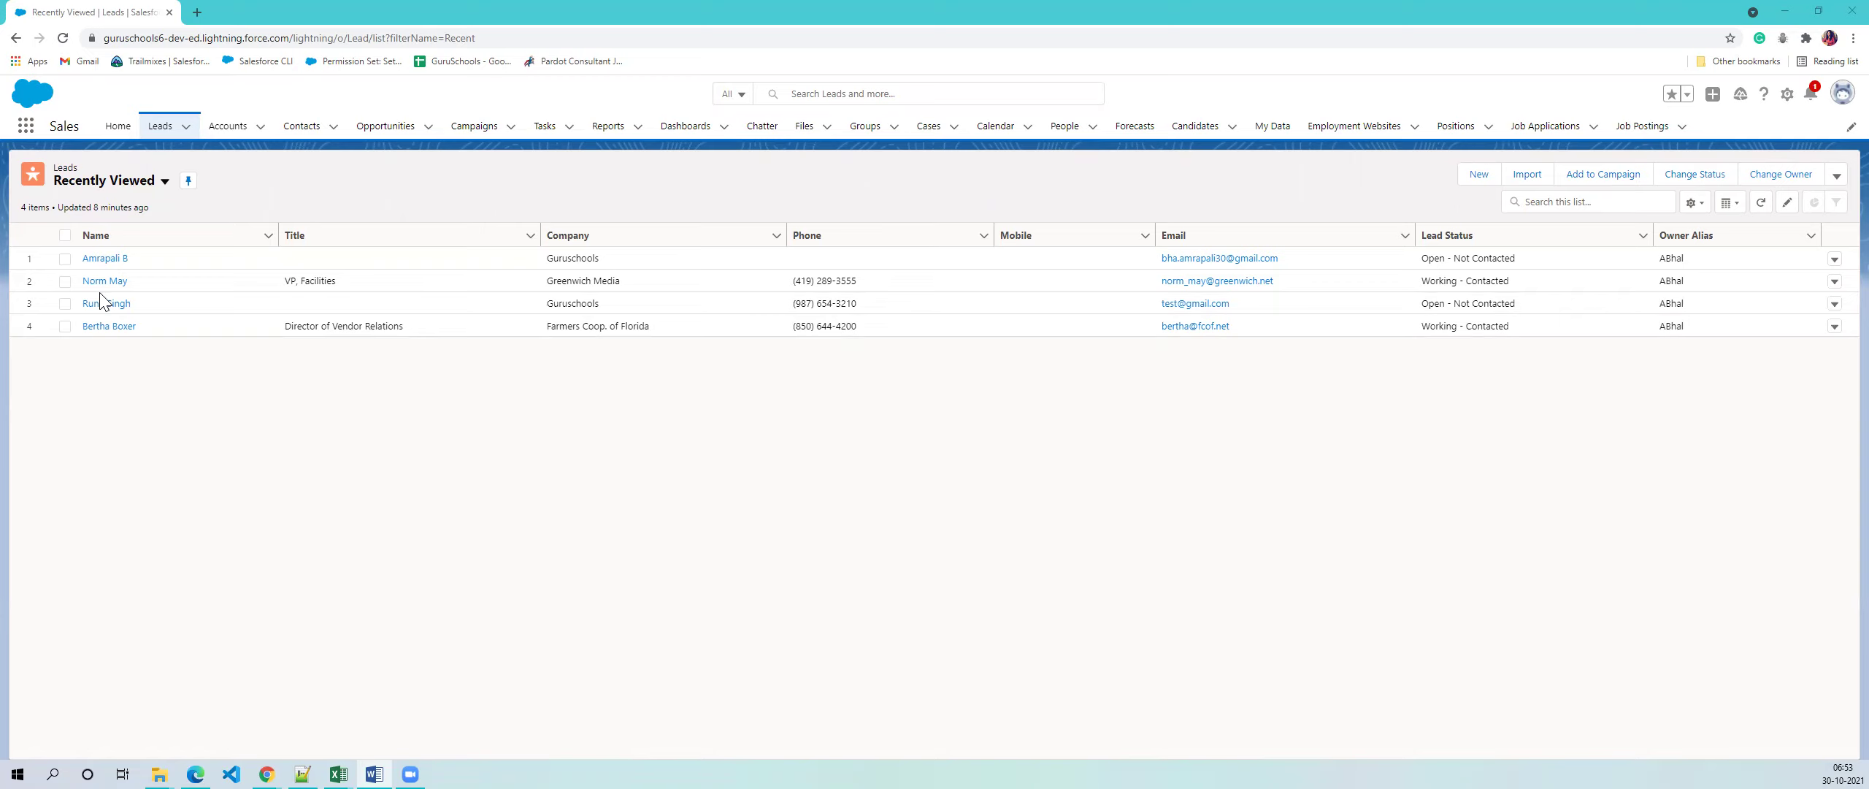
- Sort the leads by name and company, then open the first Guruschools lead's record
left_click(95, 236)
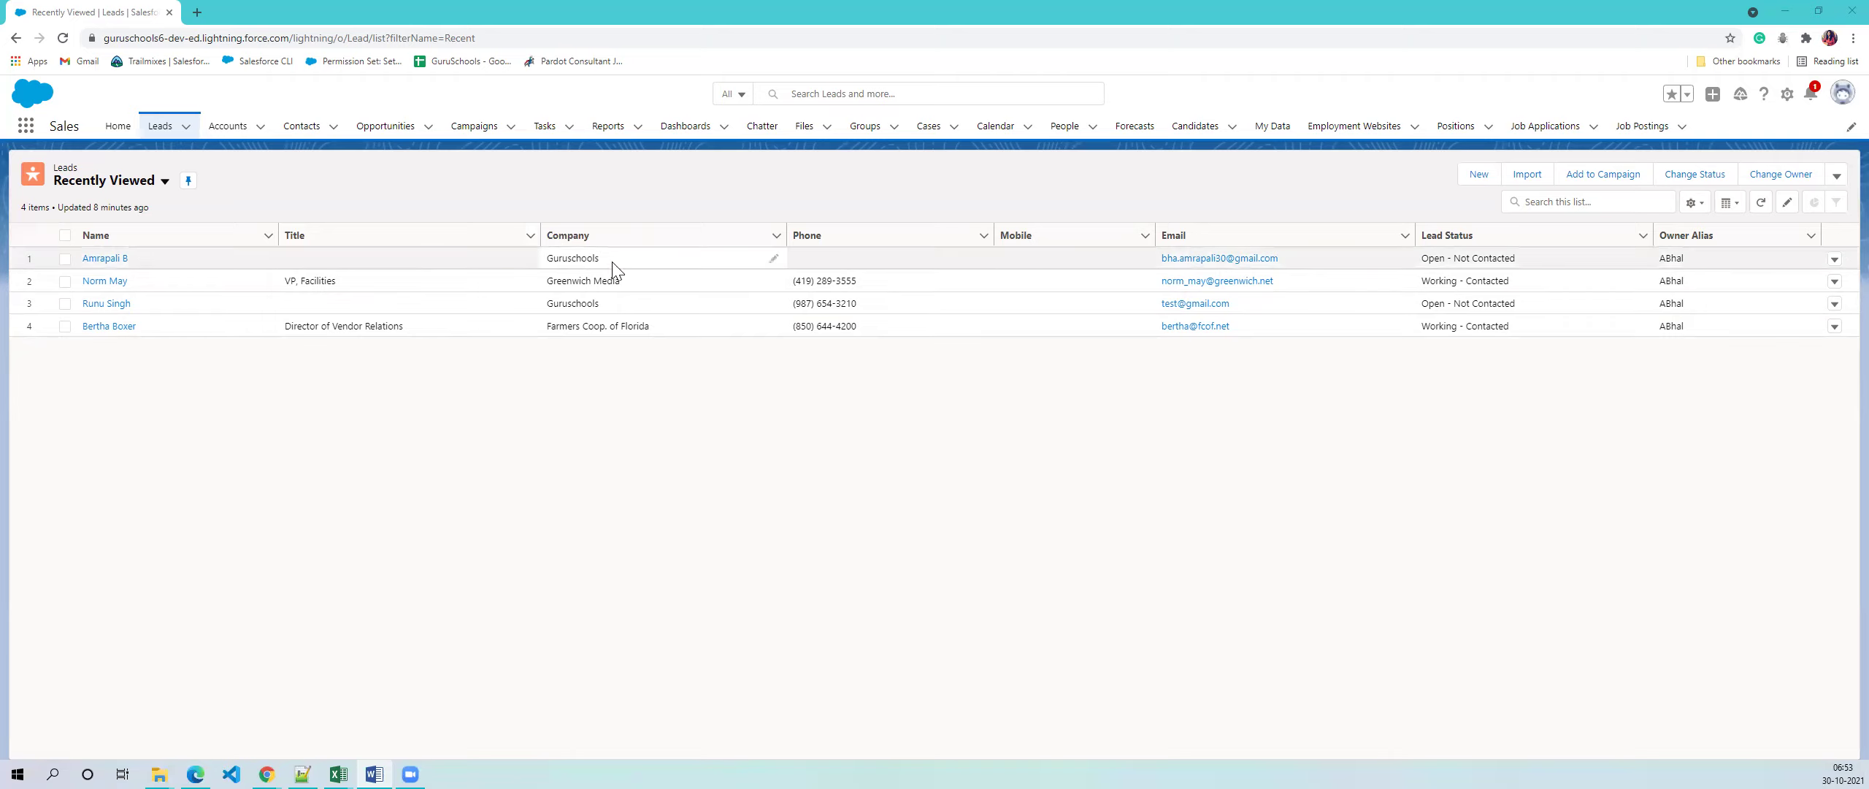
left_click_drag(654, 329, 546, 331)
left_click_drag(609, 261, 548, 262)
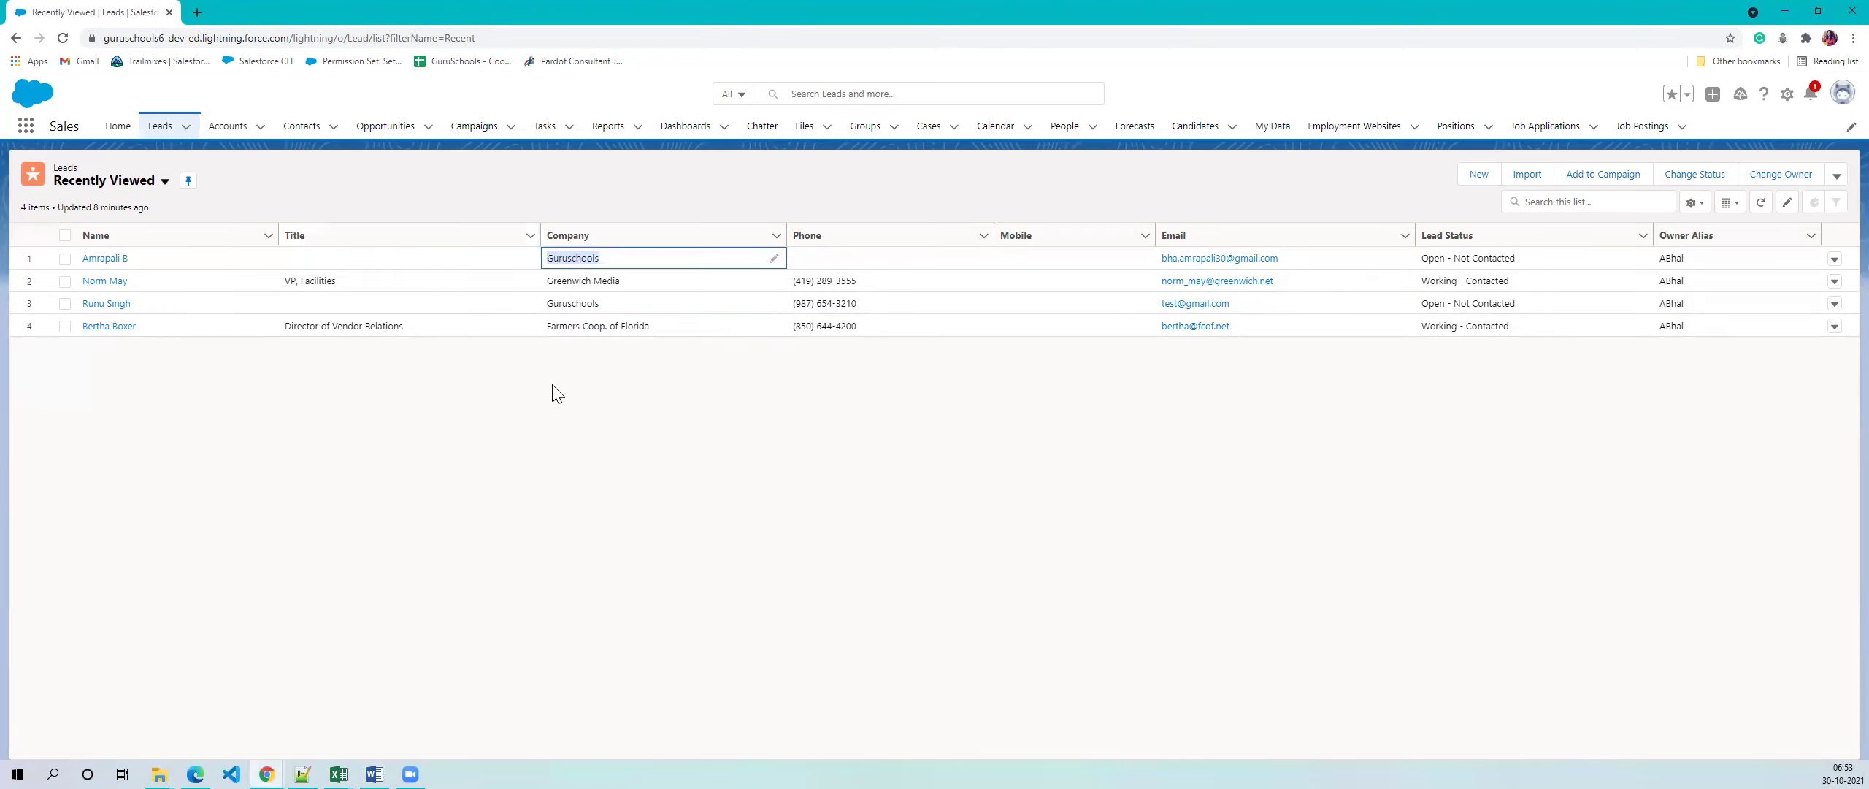
left_click(676, 203)
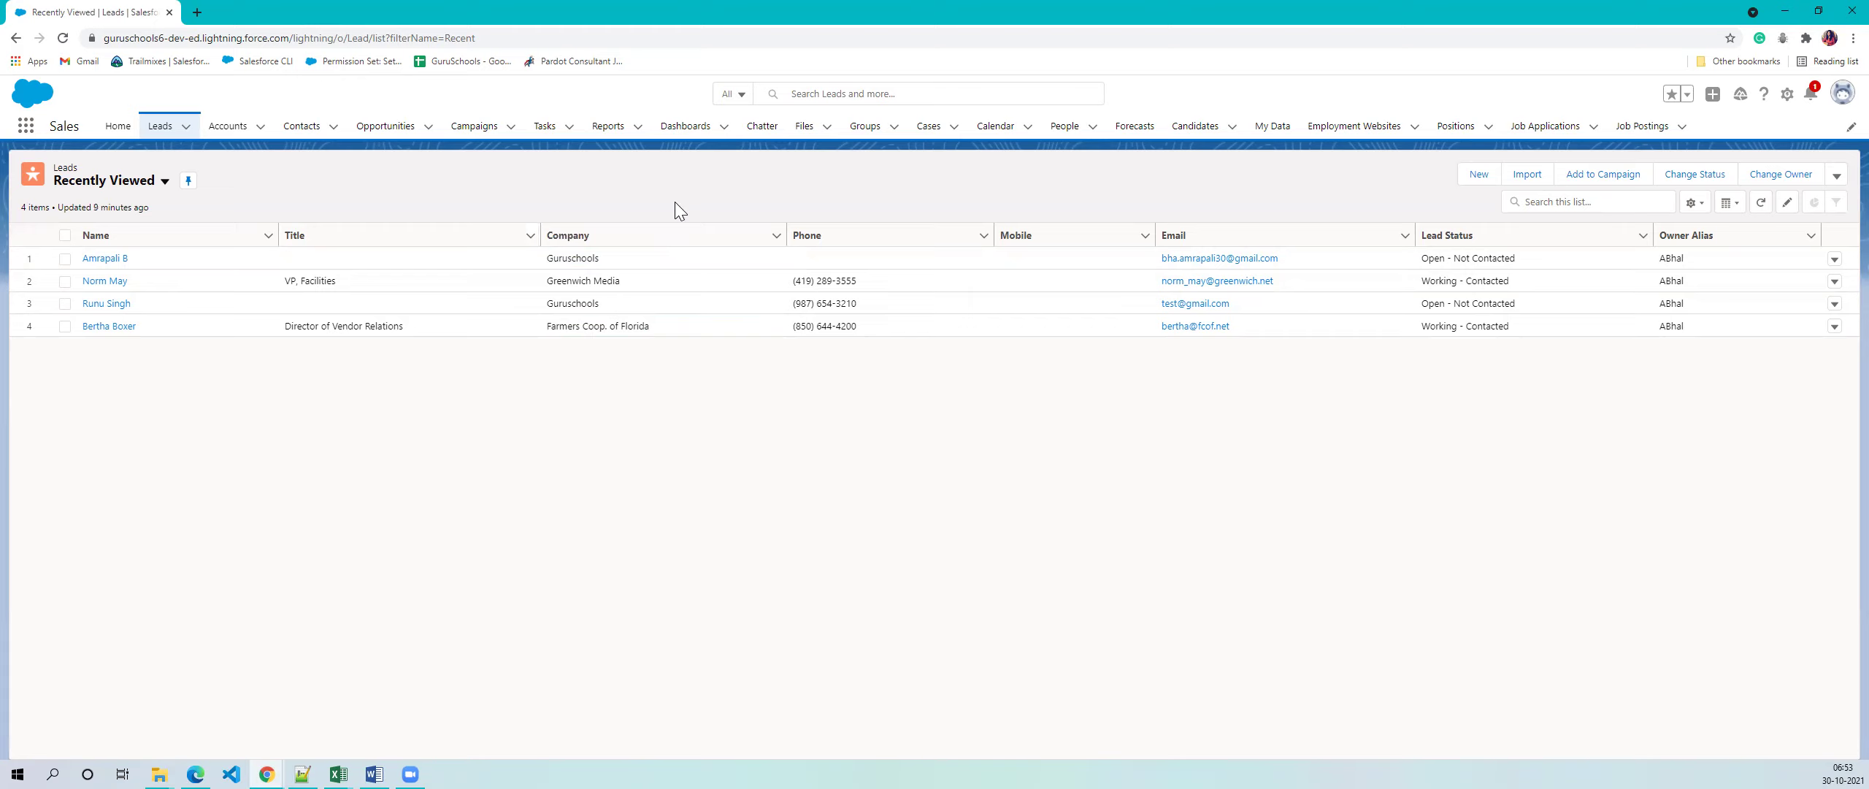
left_click(697, 238)
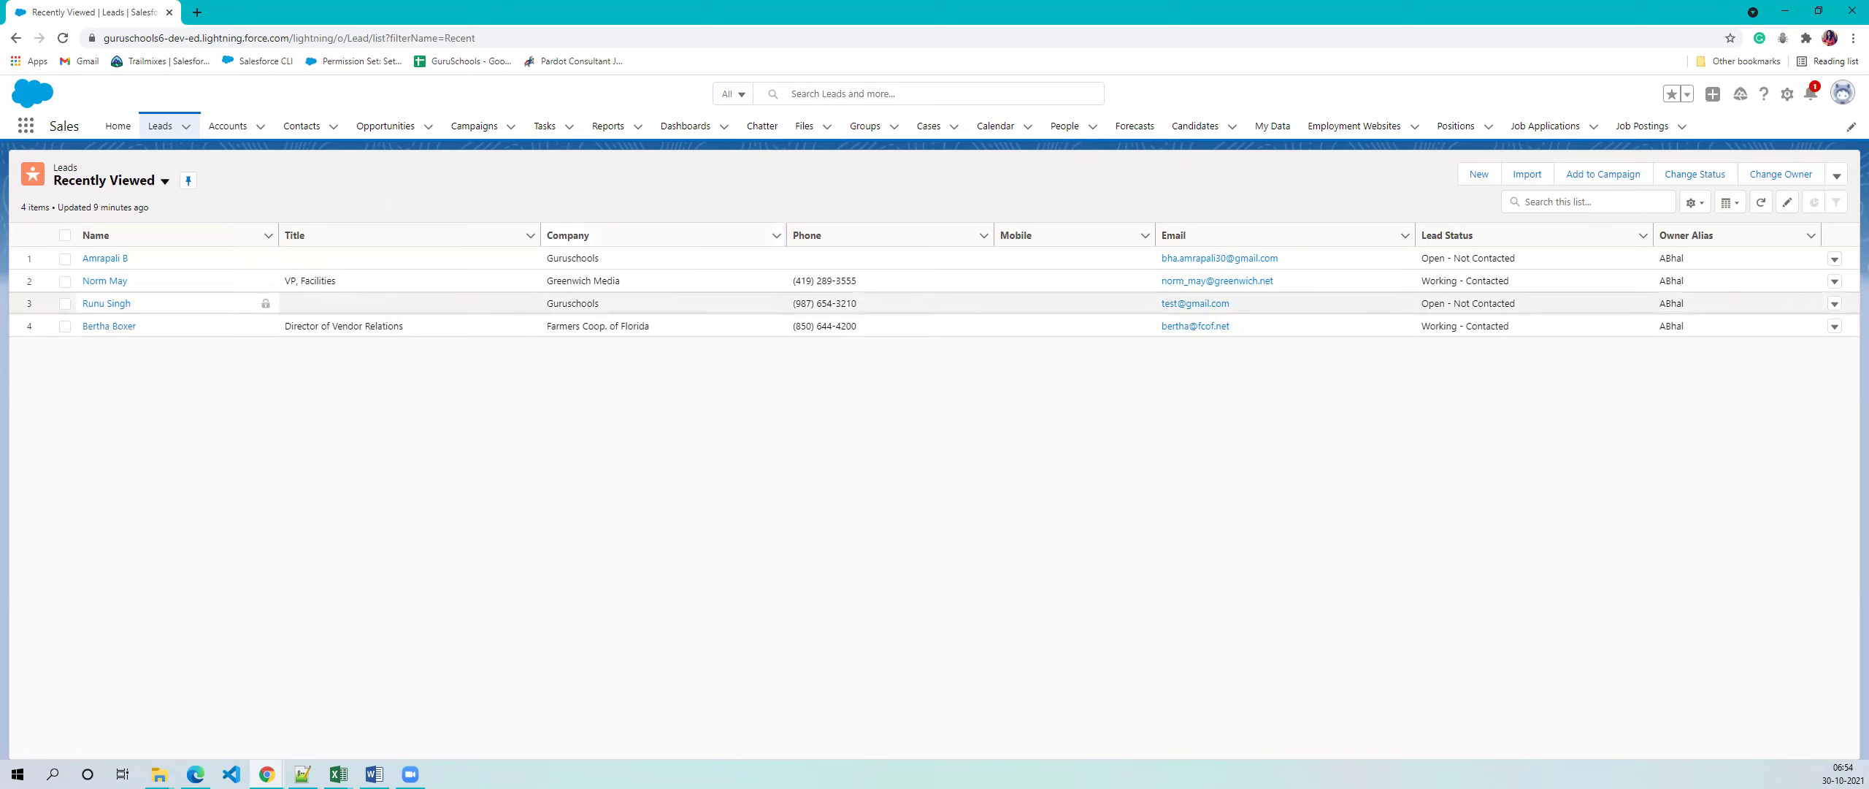
left_click(103, 257)
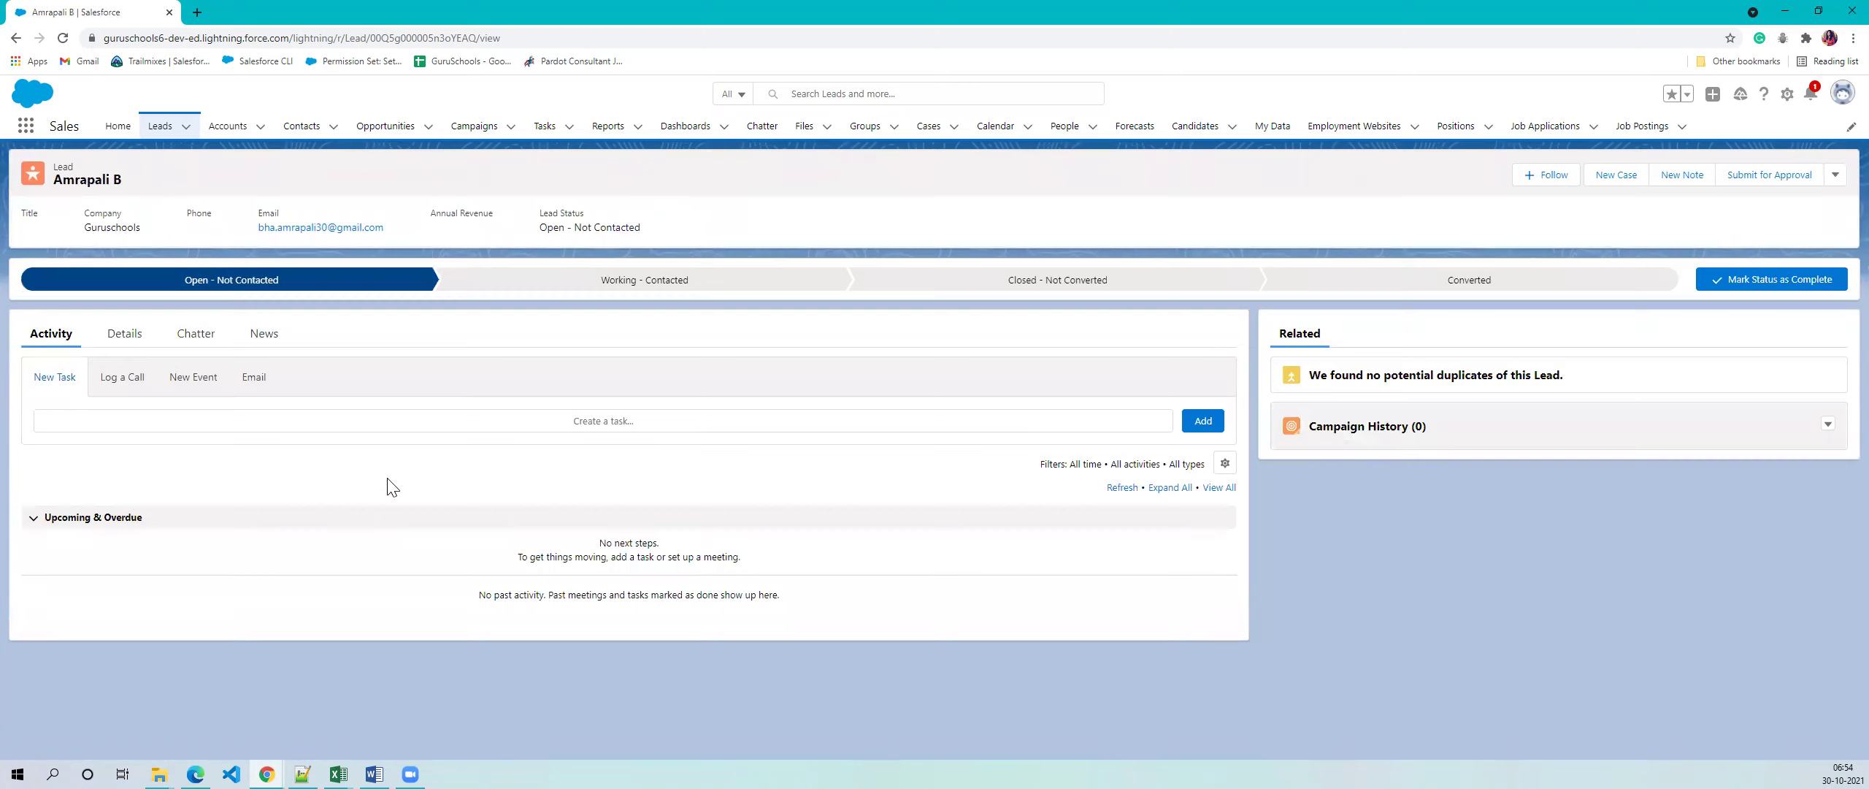
- Review the Guruschools lead's Details: status Open - Not Contacted, Campaign History 0
left_click(125, 338)
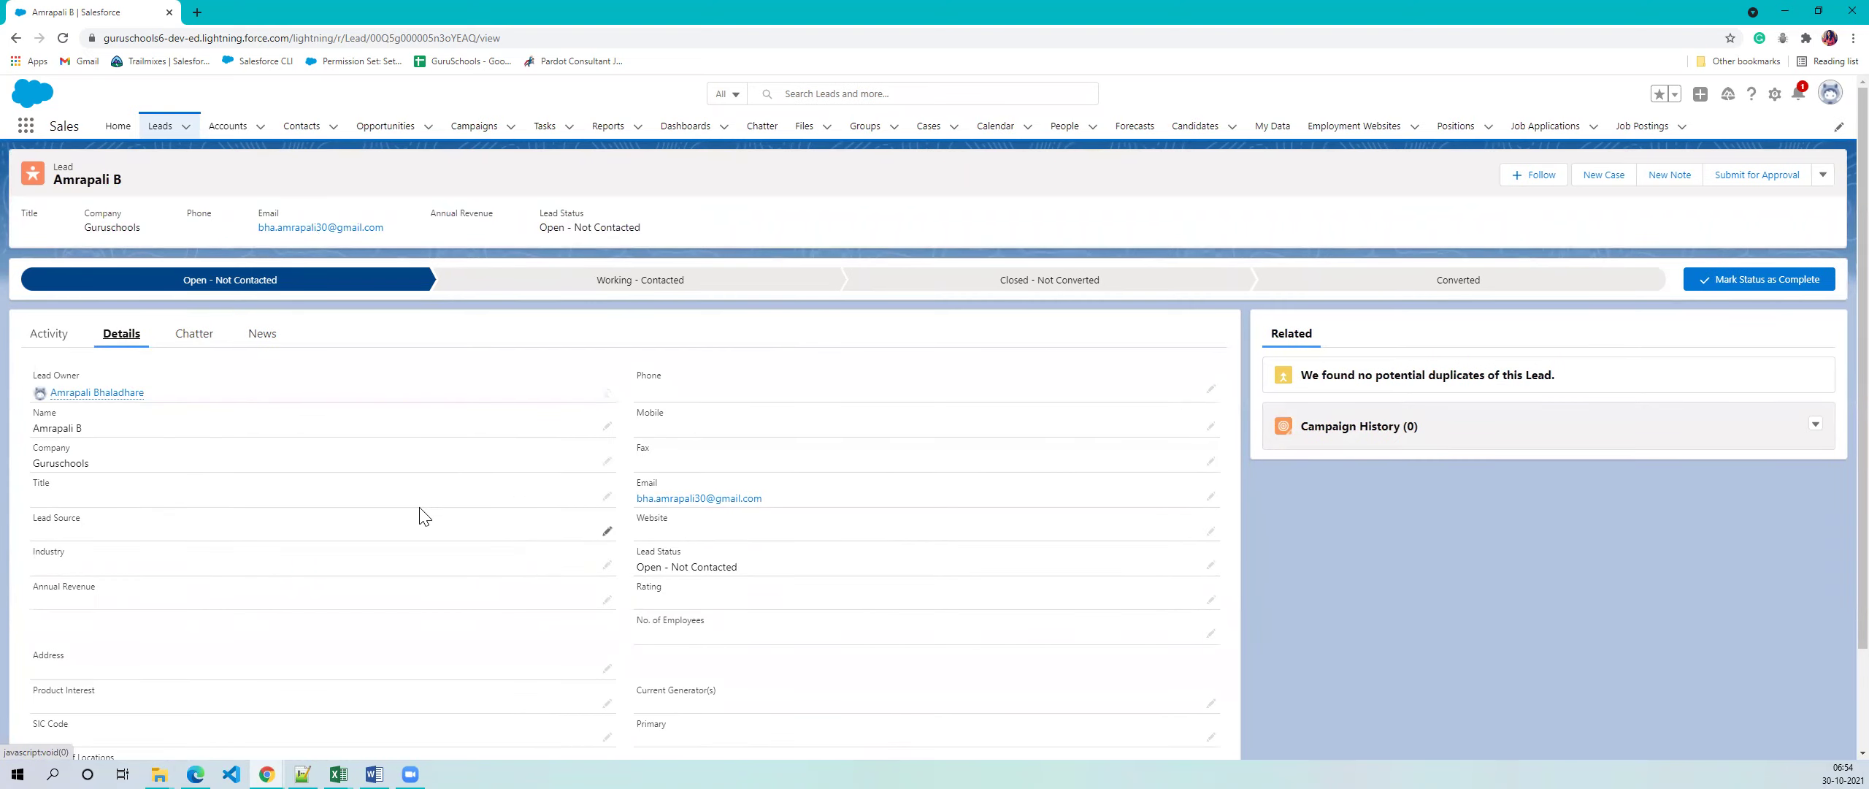
scroll(422, 507, "down", 1)
scroll(423, 507, "up", 1)
scroll(276, 610, "down", 2)
scroll(369, 518, "up", 2)
key("alt+Tab")
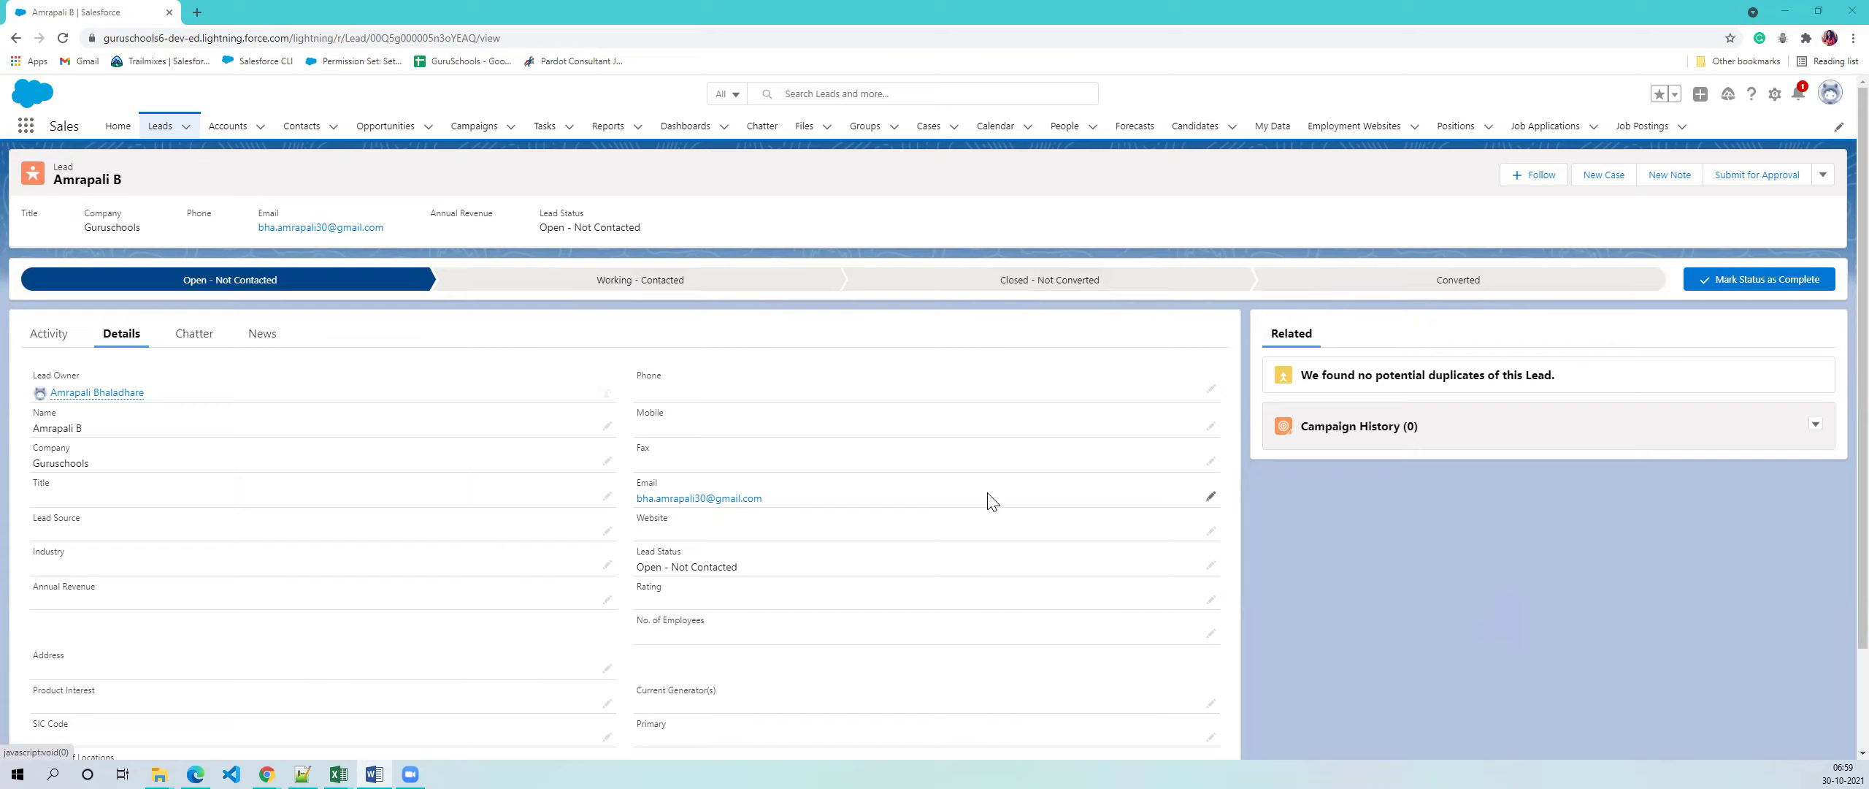
scroll(993, 503, "down", 2)
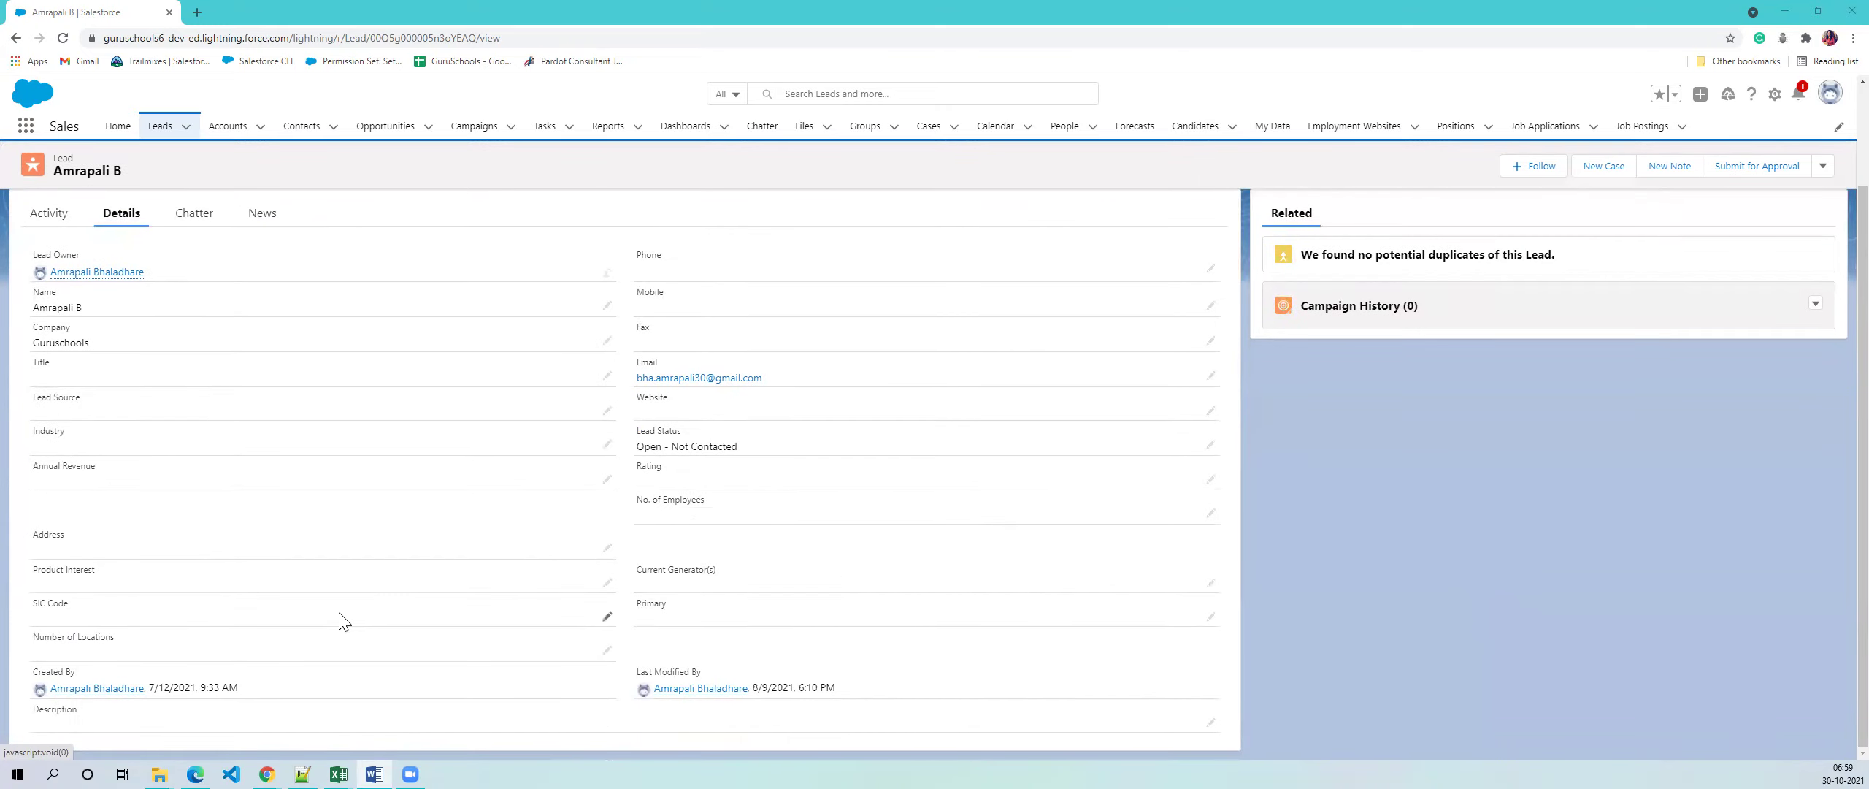
scroll(338, 624, "up", 1)
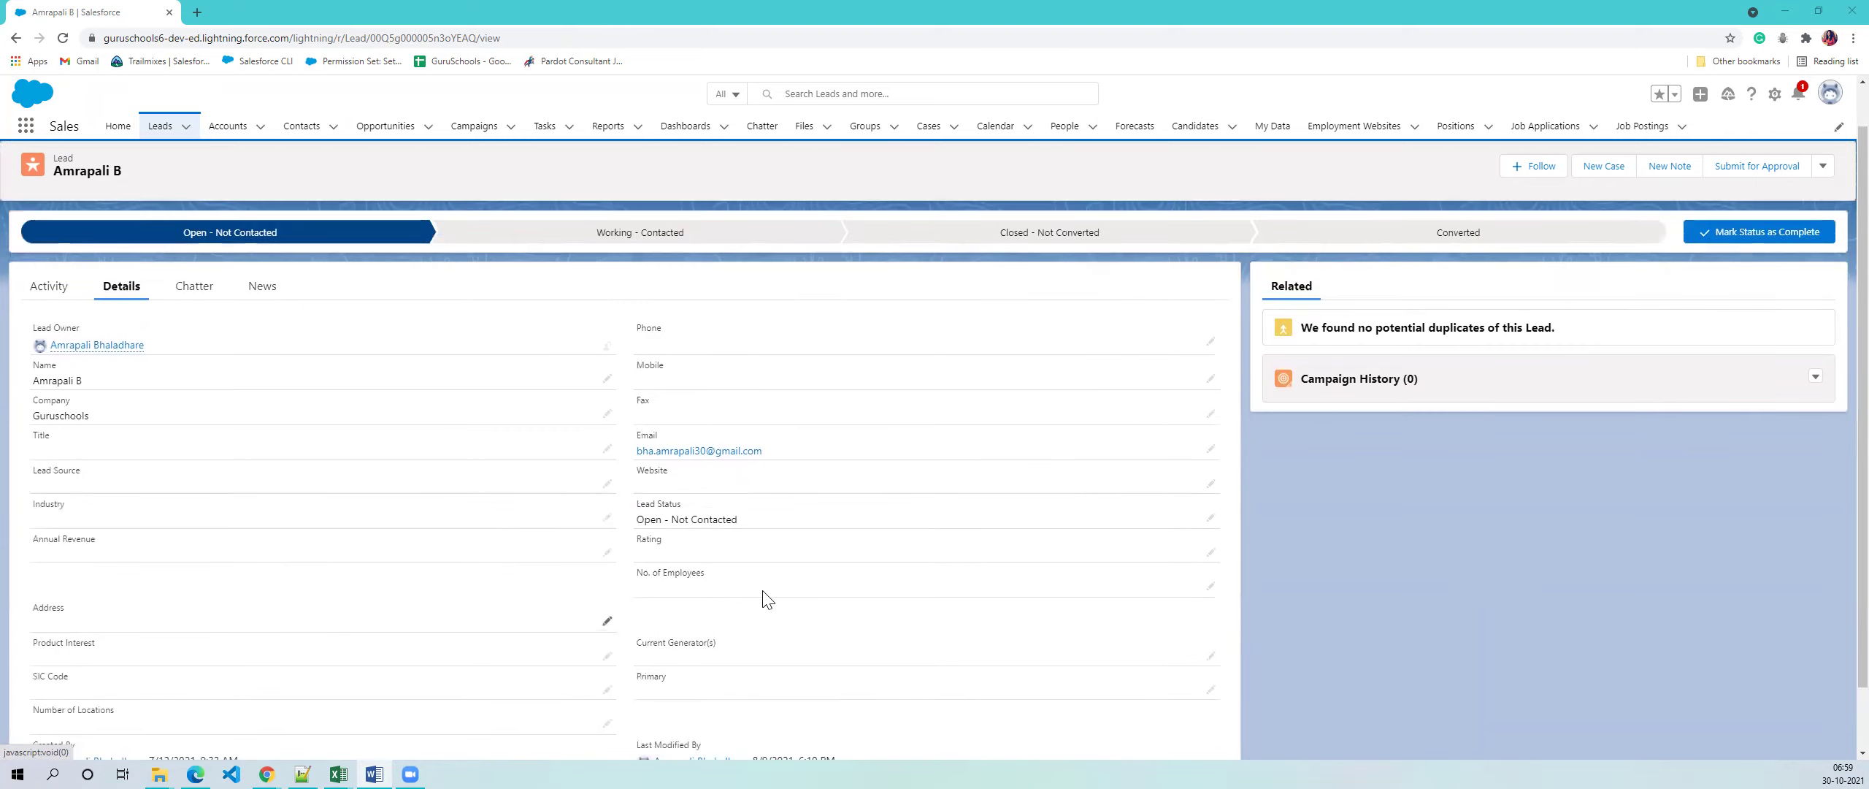
left_click_drag(638, 504, 1172, 536)
left_click(1211, 517)
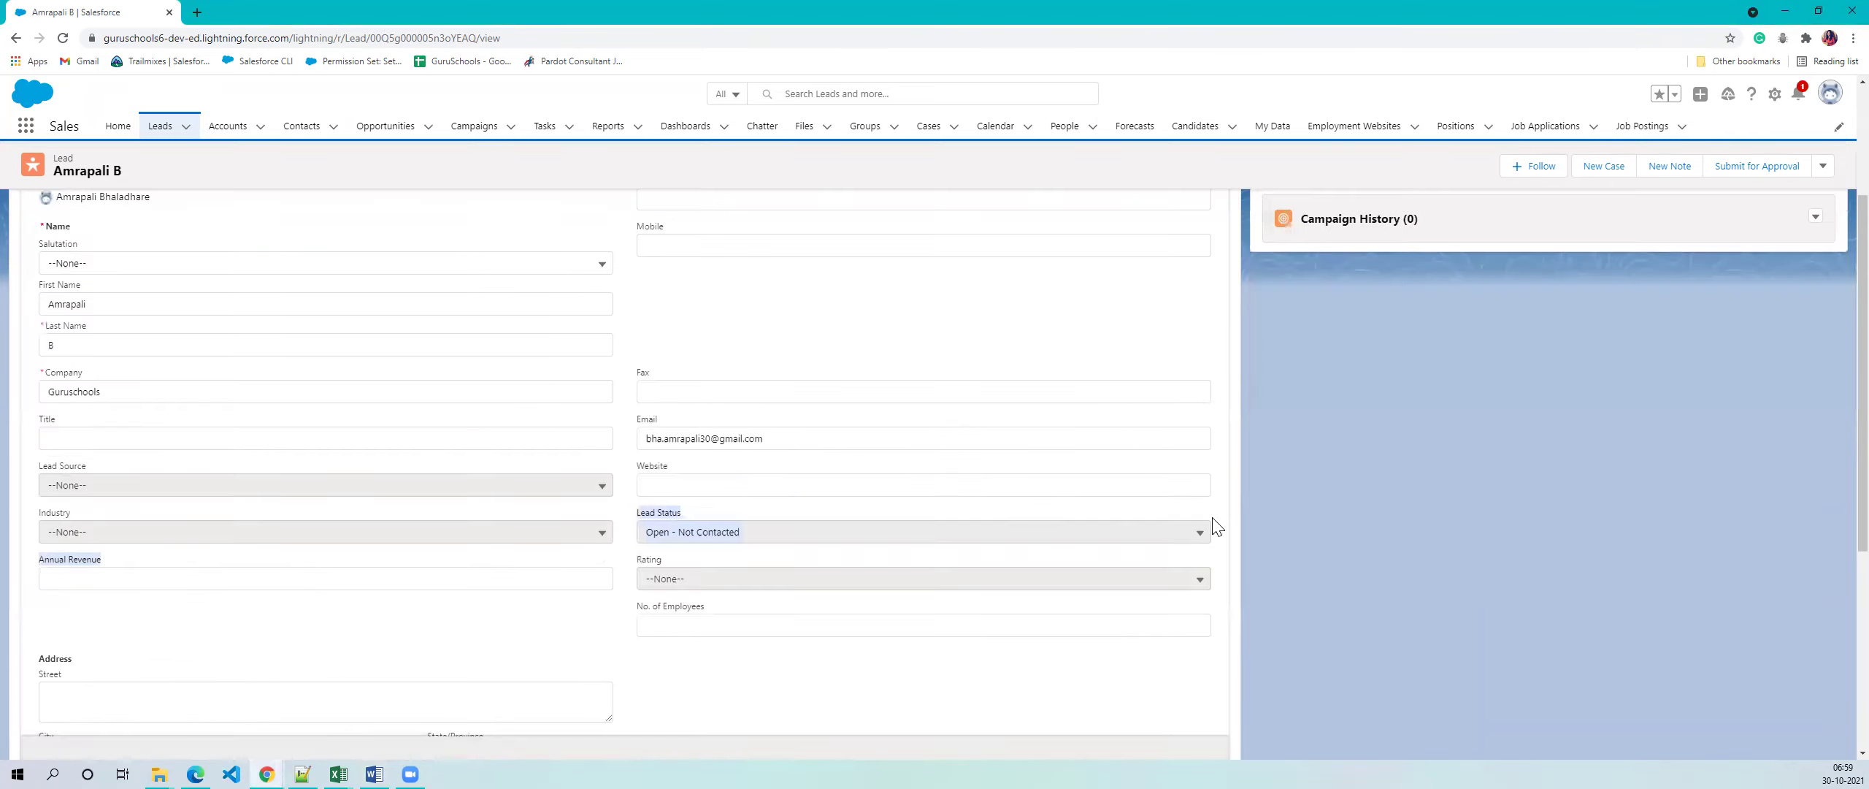
left_click(1192, 537)
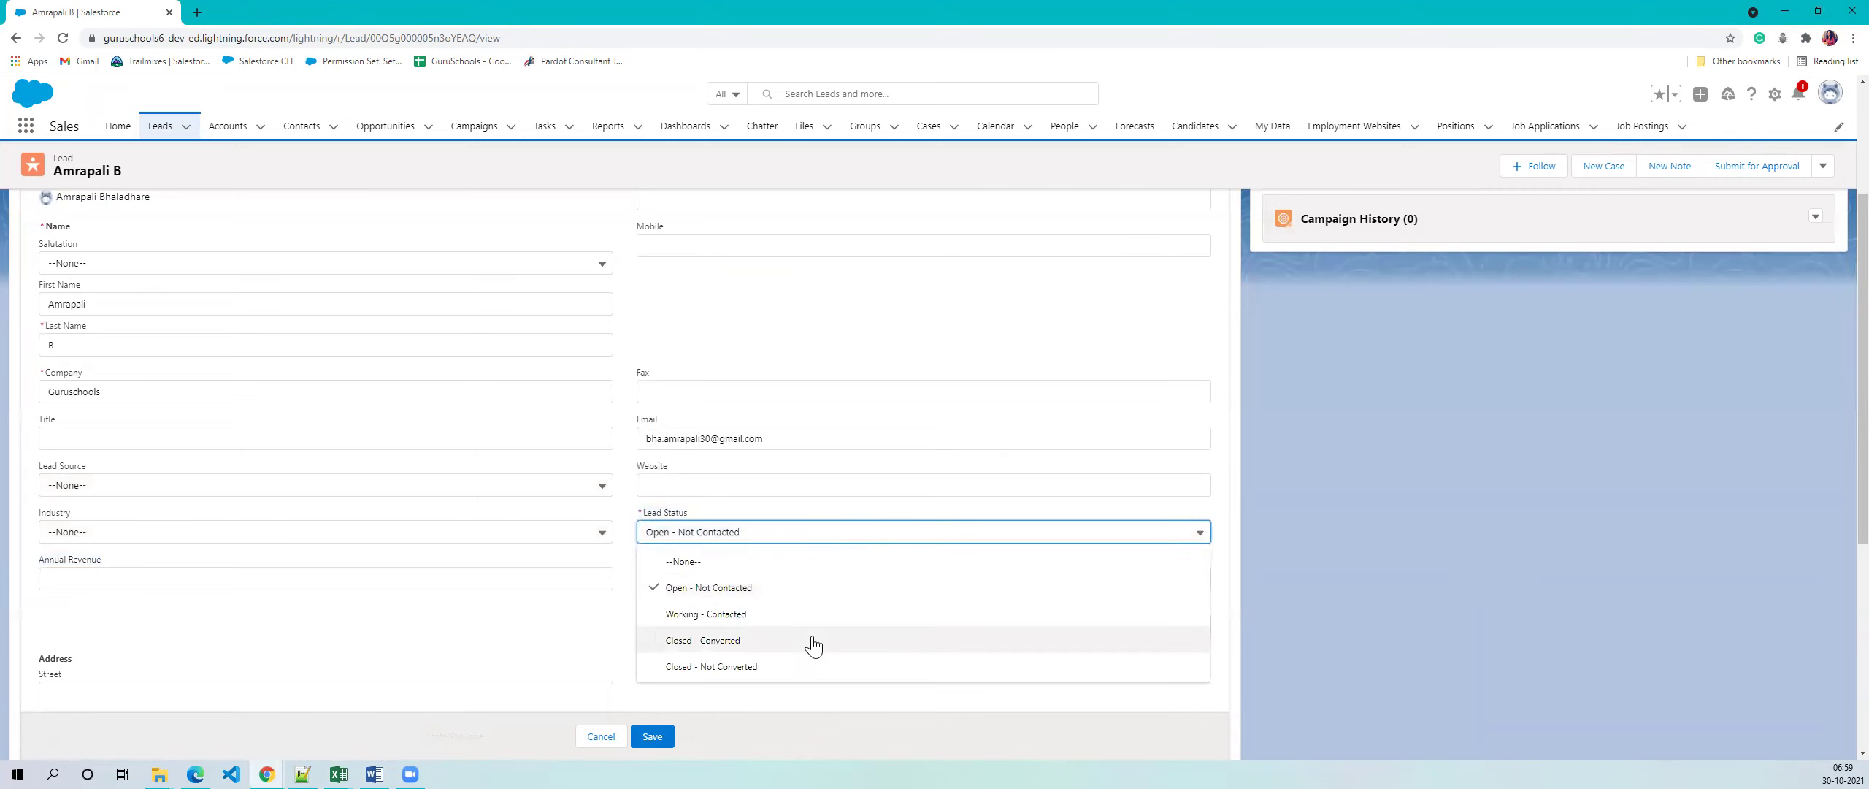
left_click(596, 736)
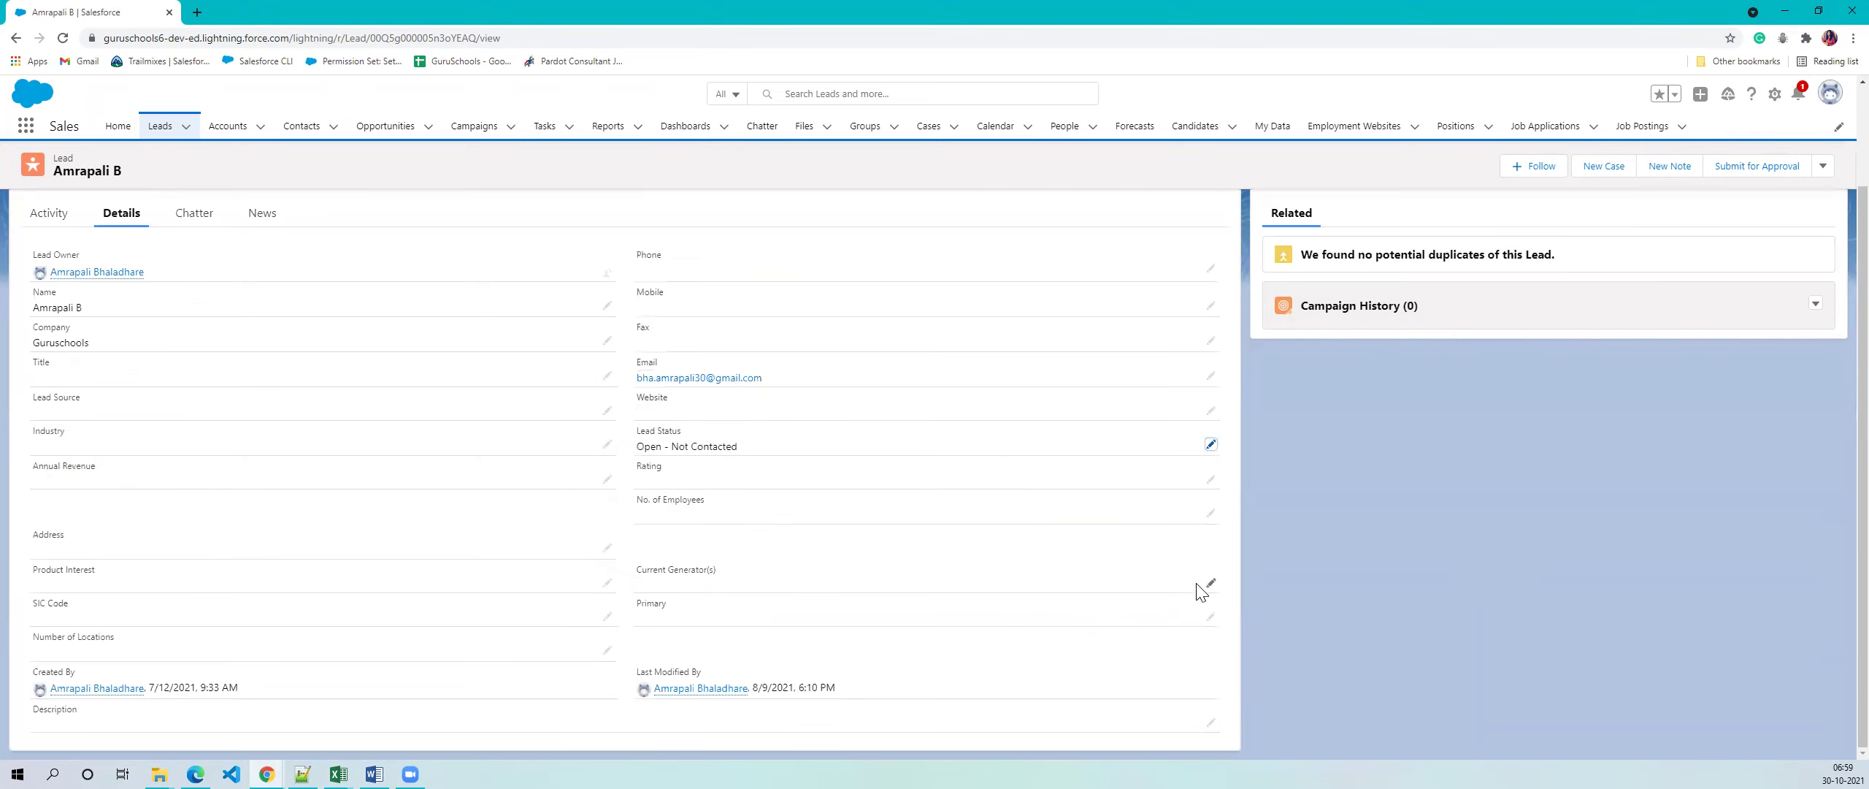
scroll(1161, 467, "up", 2)
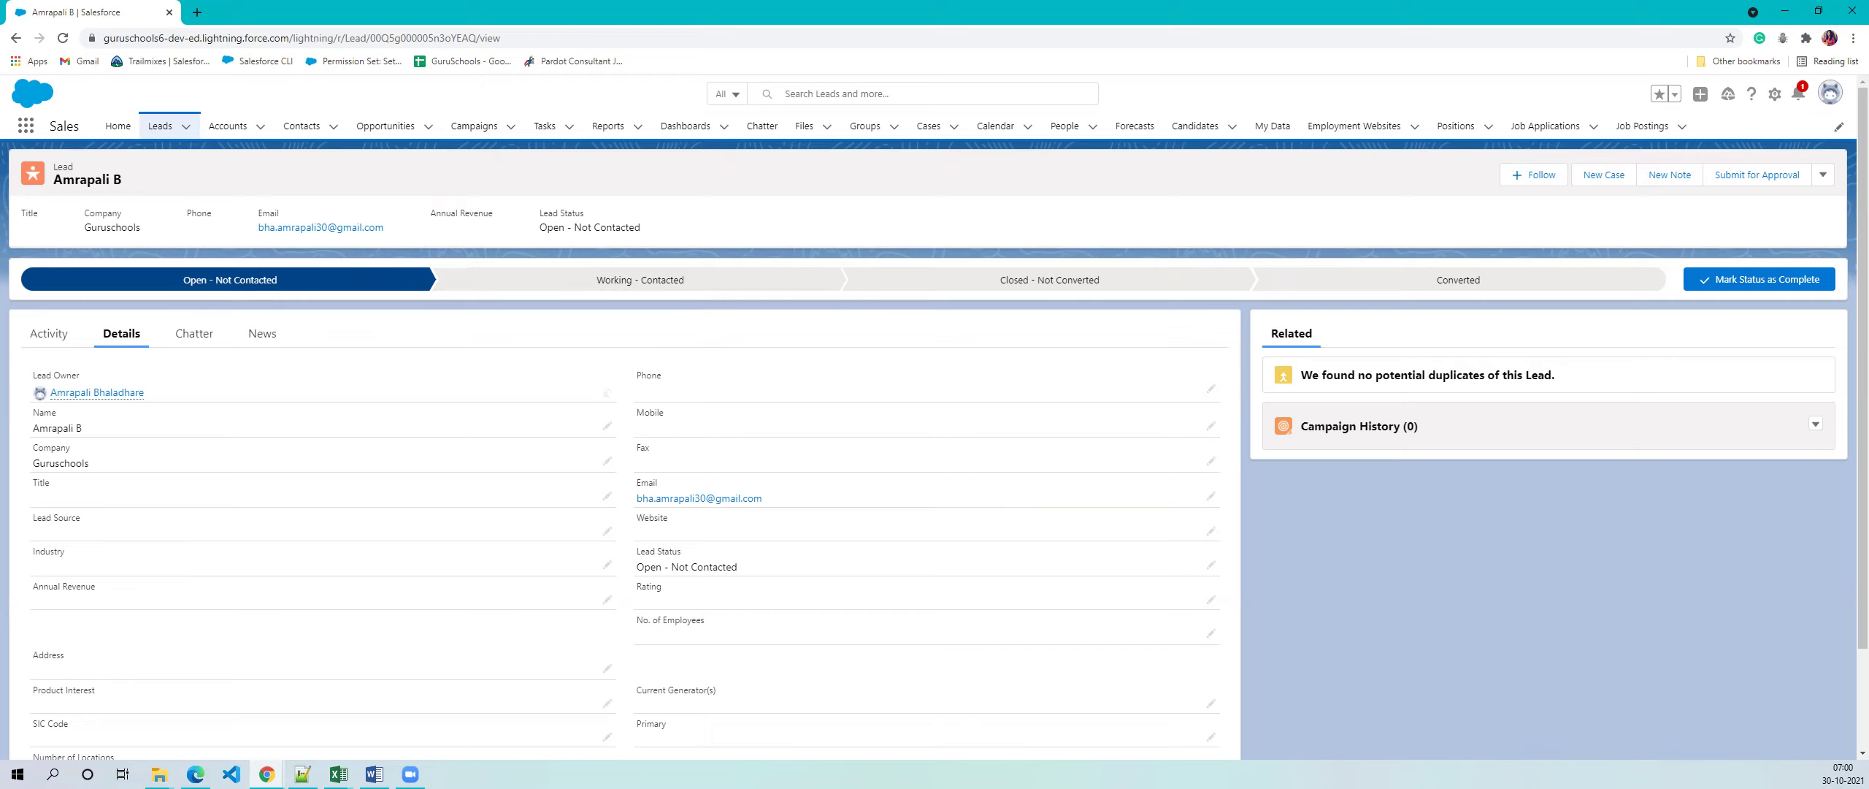
- Check the open Word document, then return to the Recently Viewed leads list
left_click(375, 774)
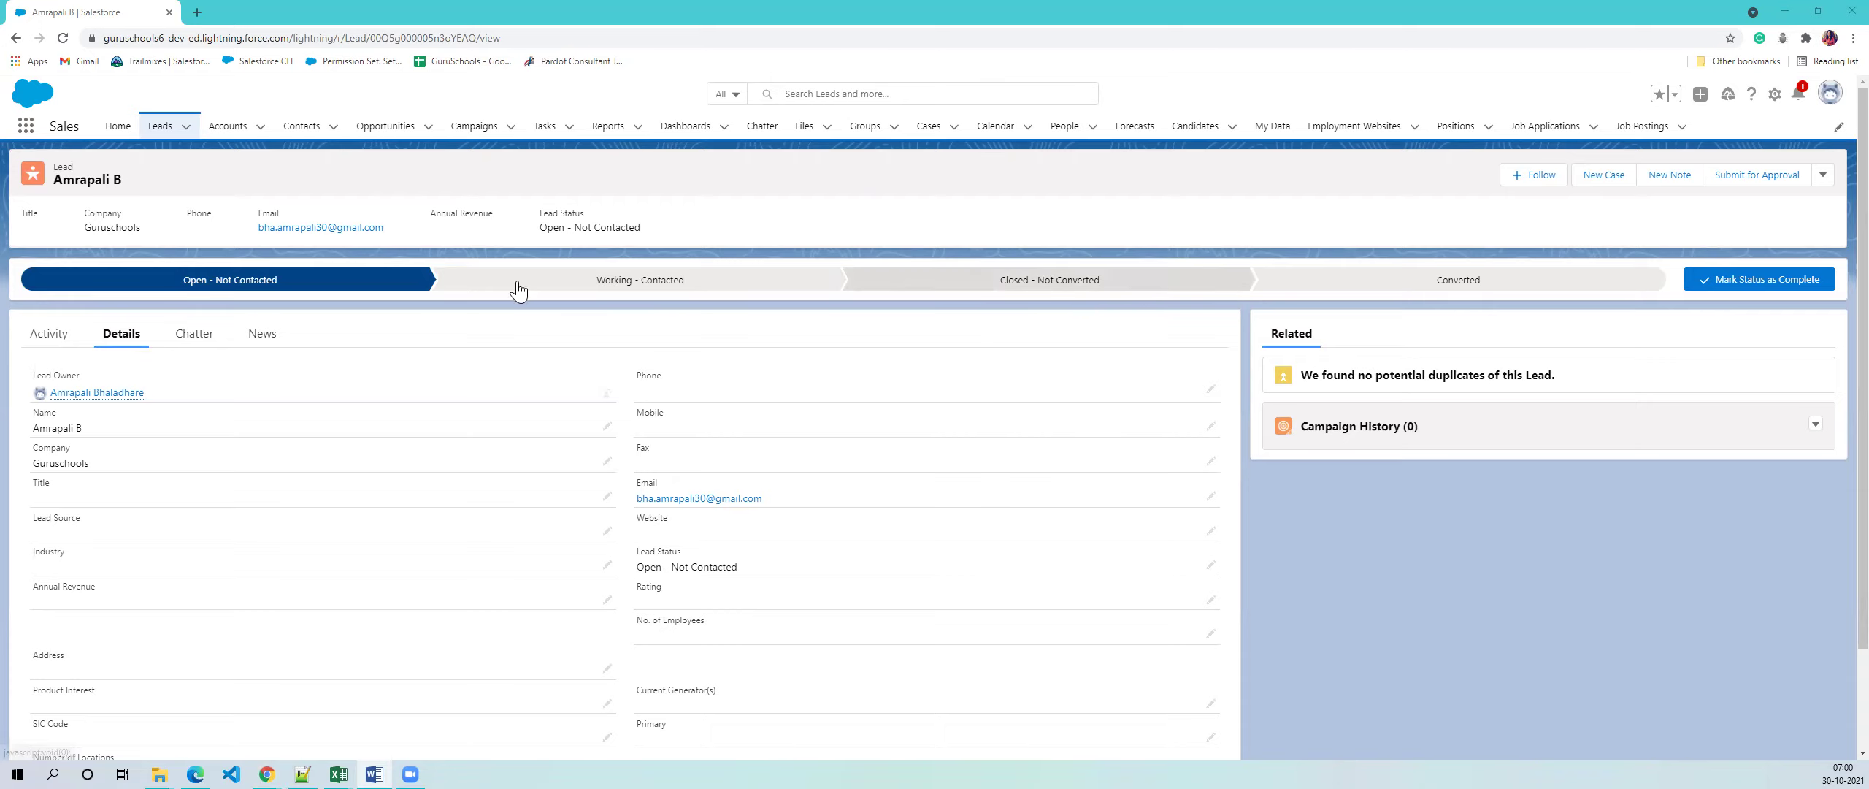
left_click(151, 136)
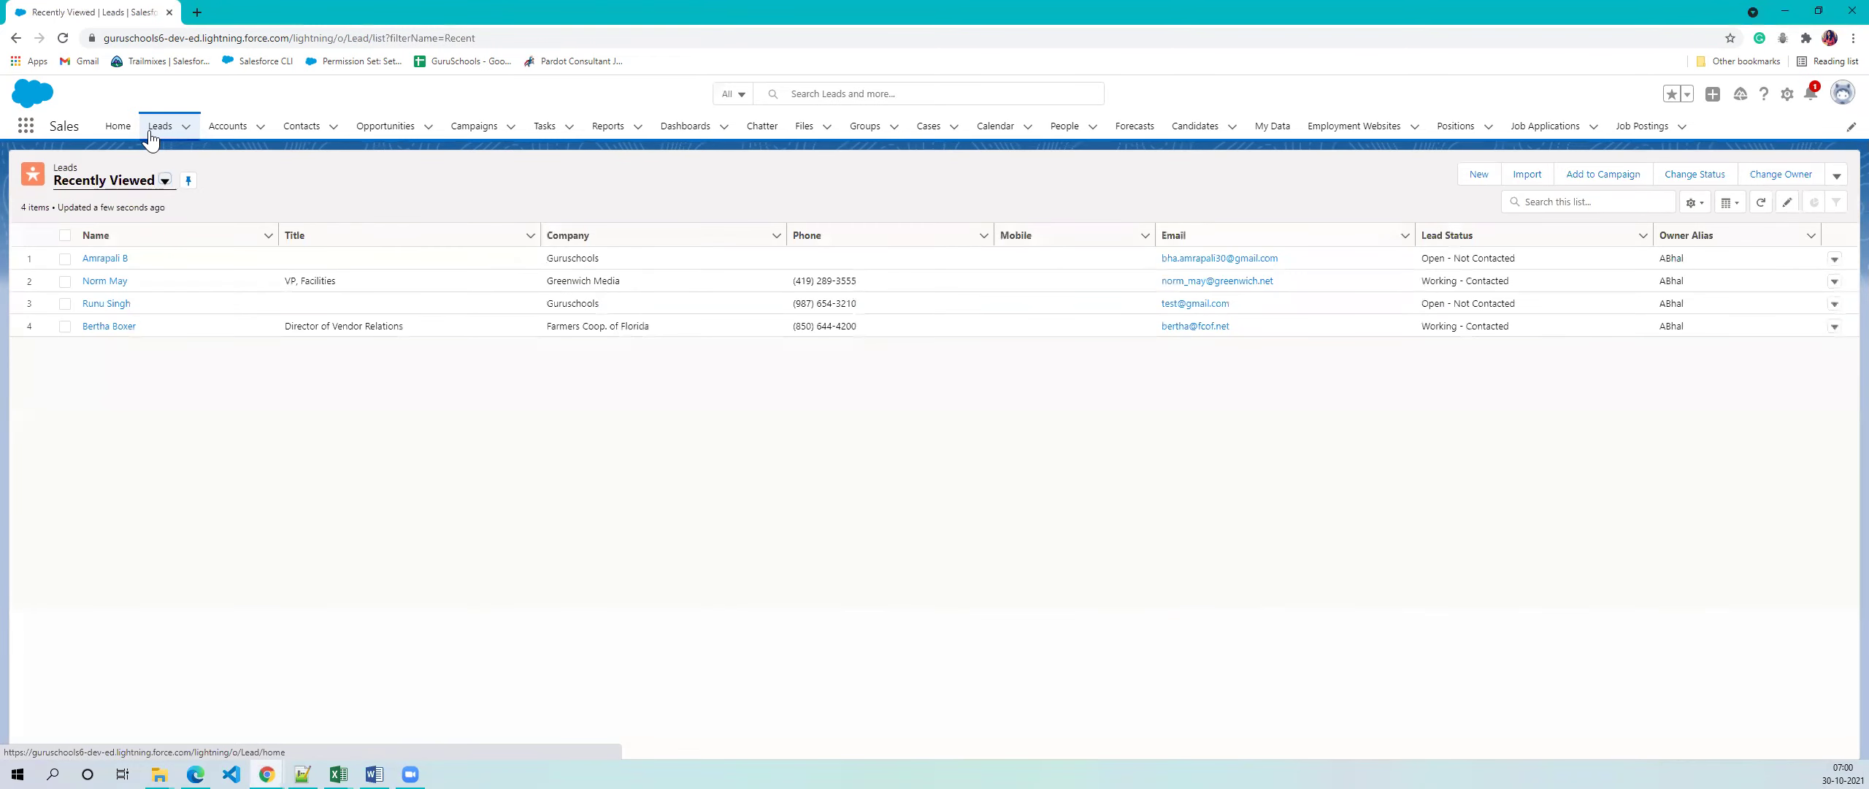
- Change the Leads list view to All Open Leads, showing 15 leads
left_click(165, 184)
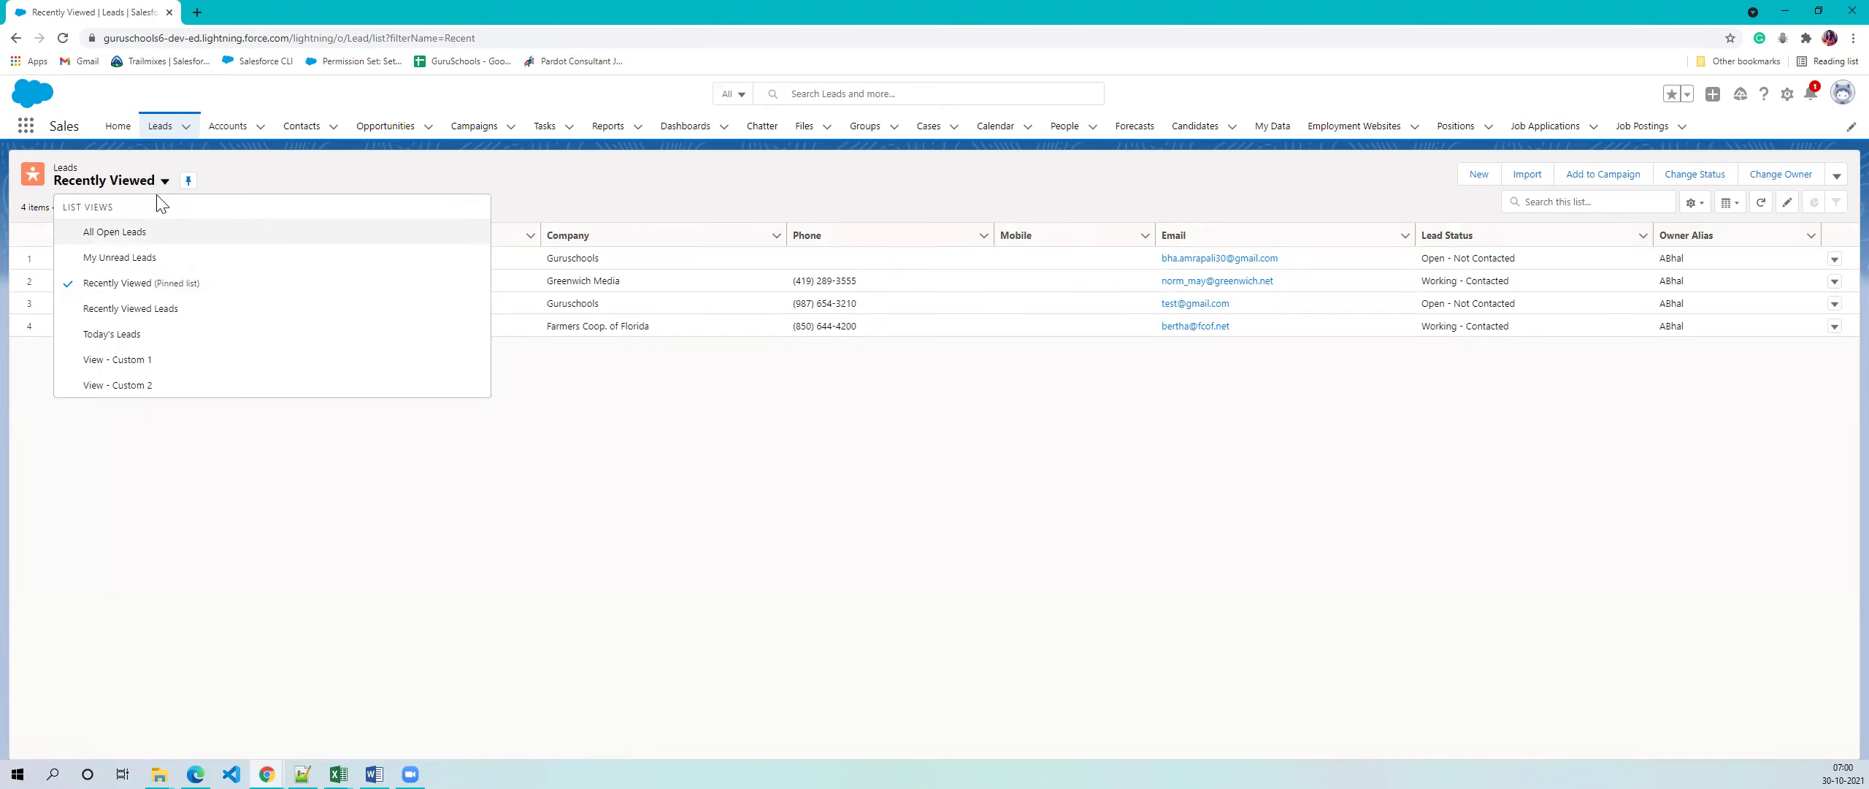
left_click(146, 233)
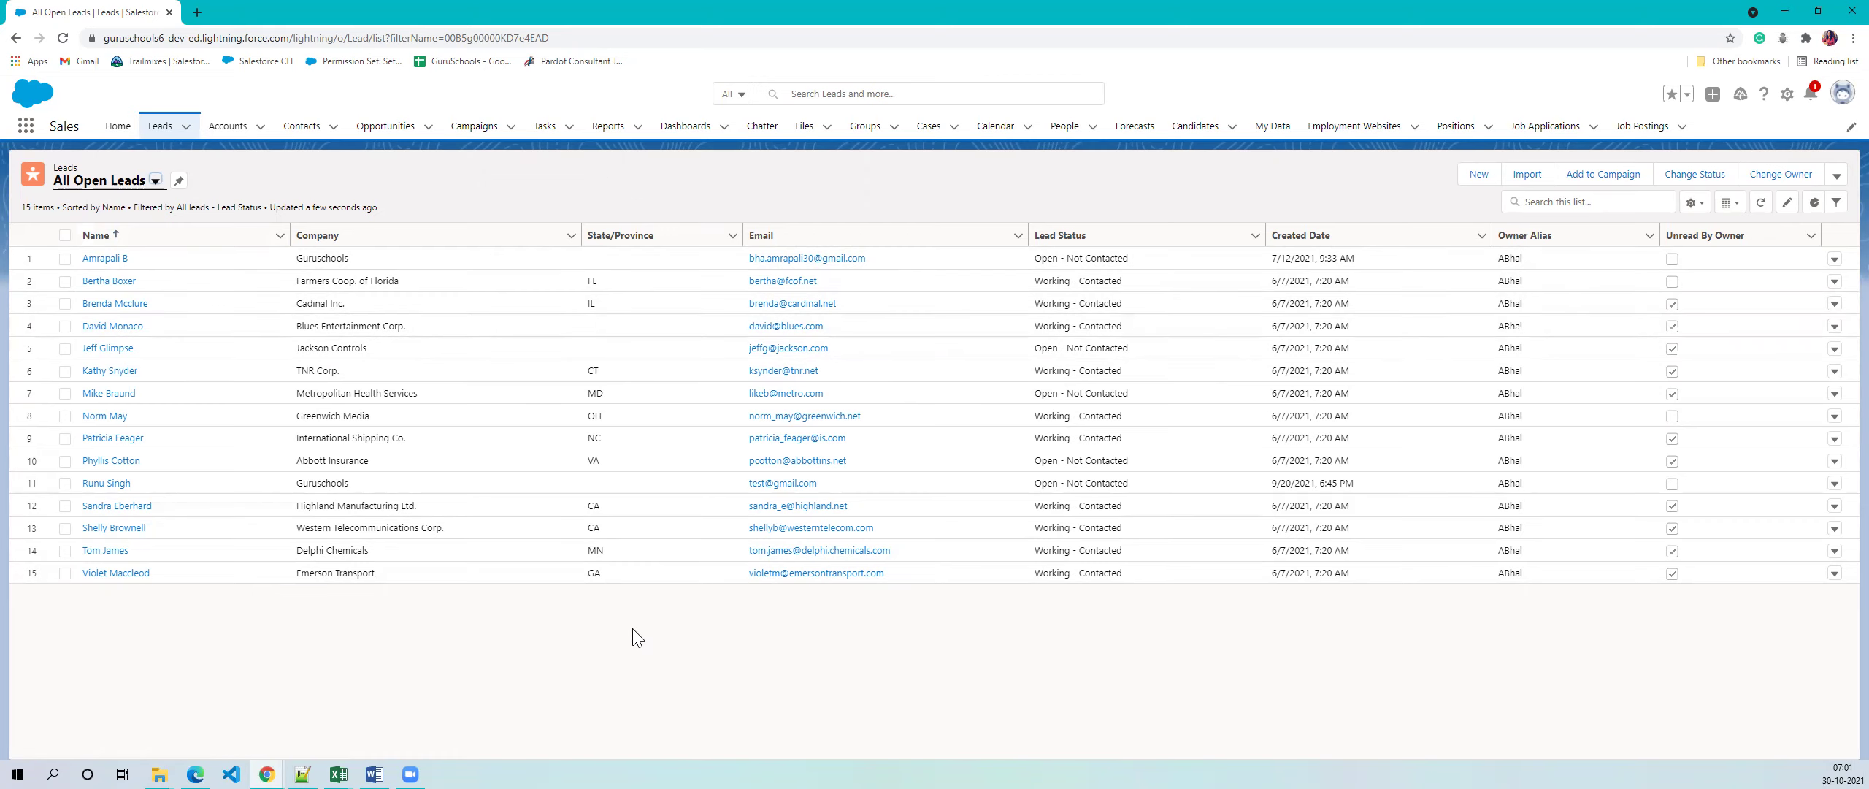
left_click(155, 182)
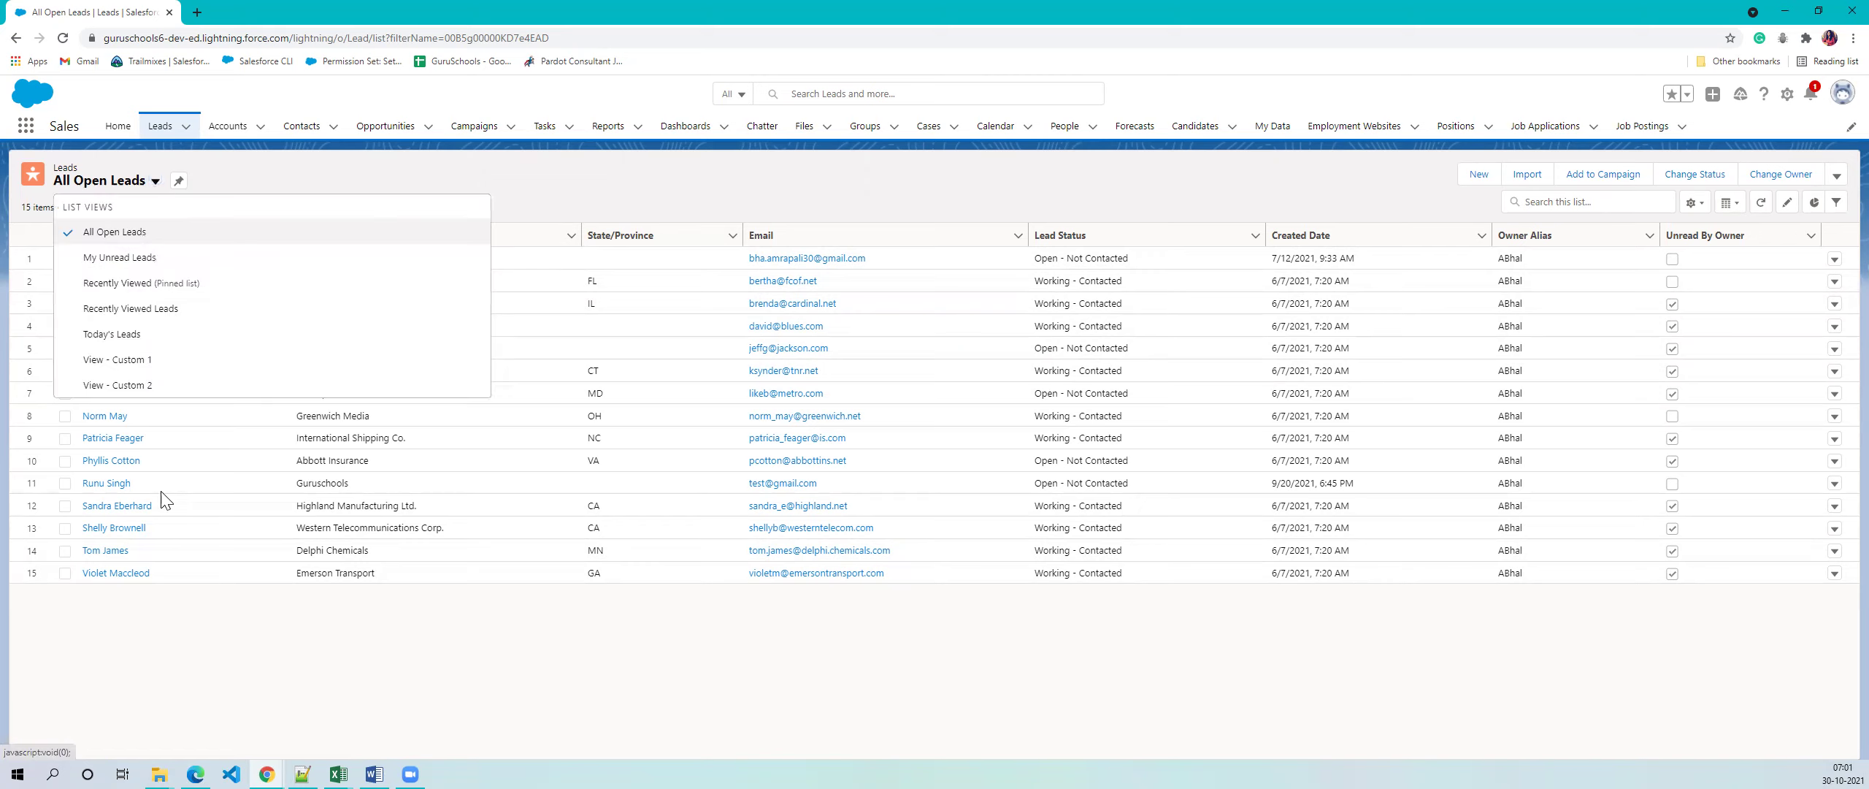
left_click(553, 185)
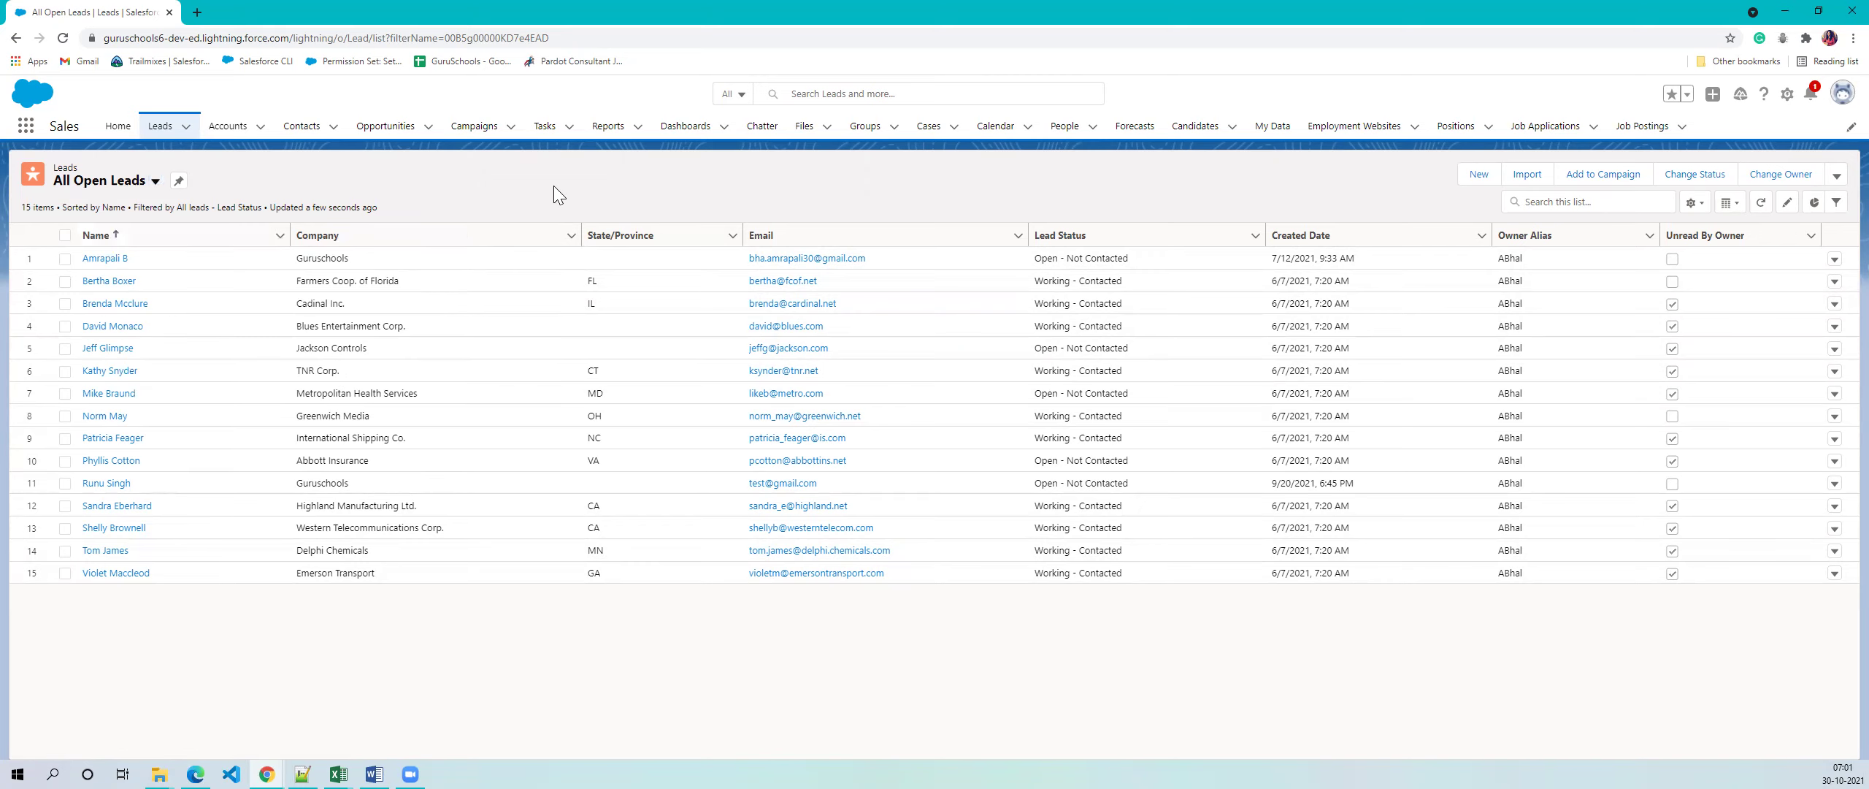
left_click(140, 183)
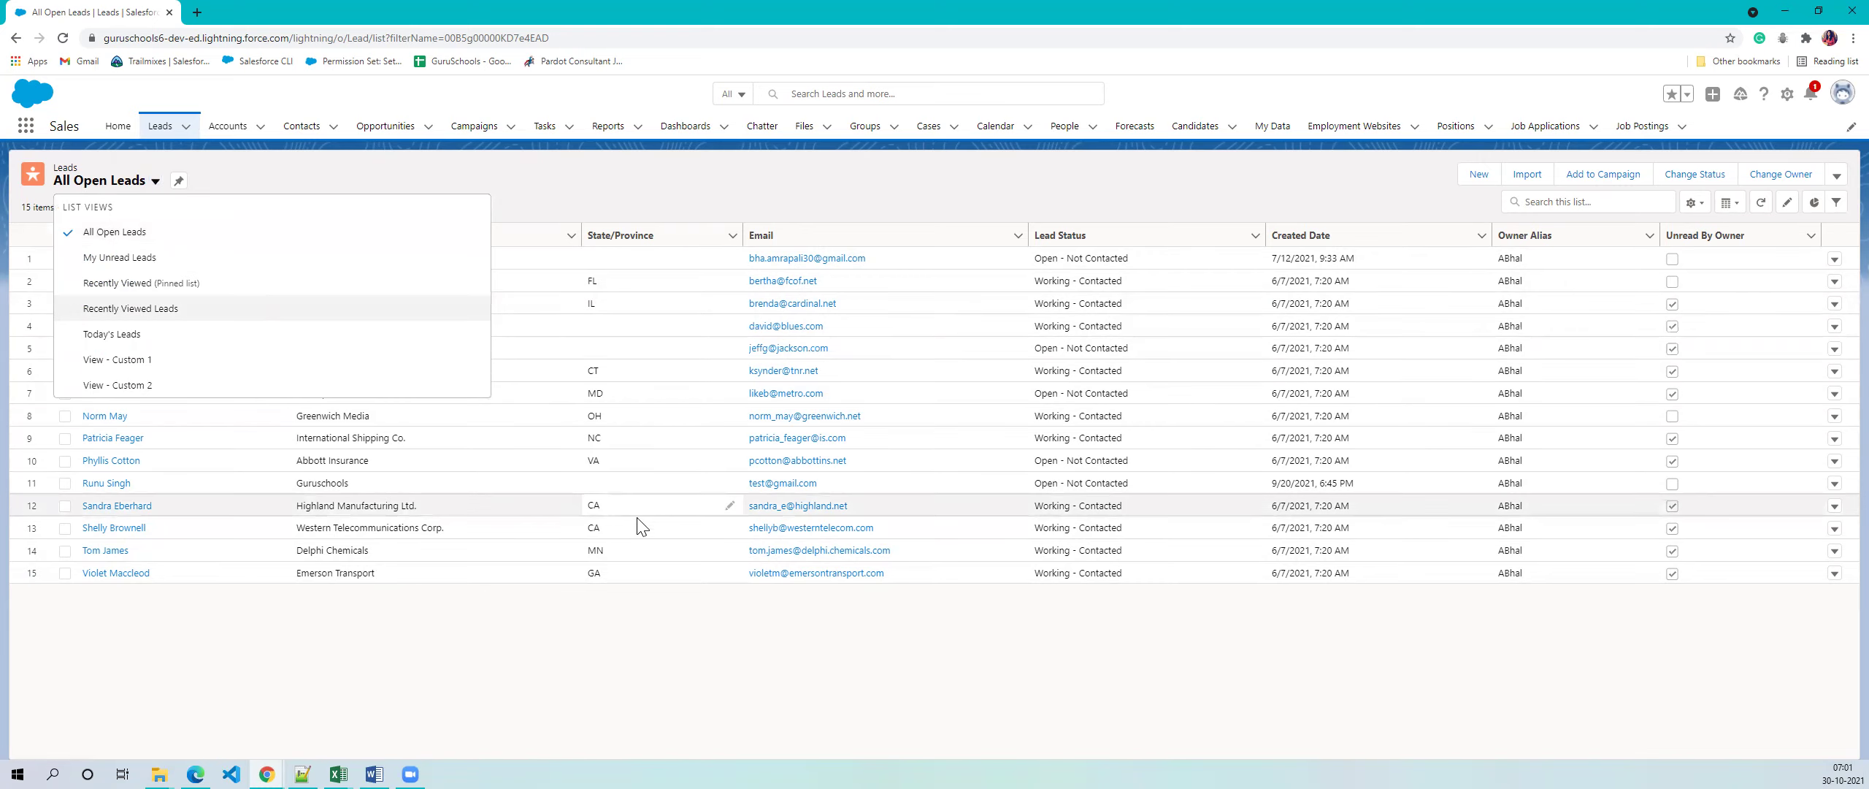
left_click(640, 201)
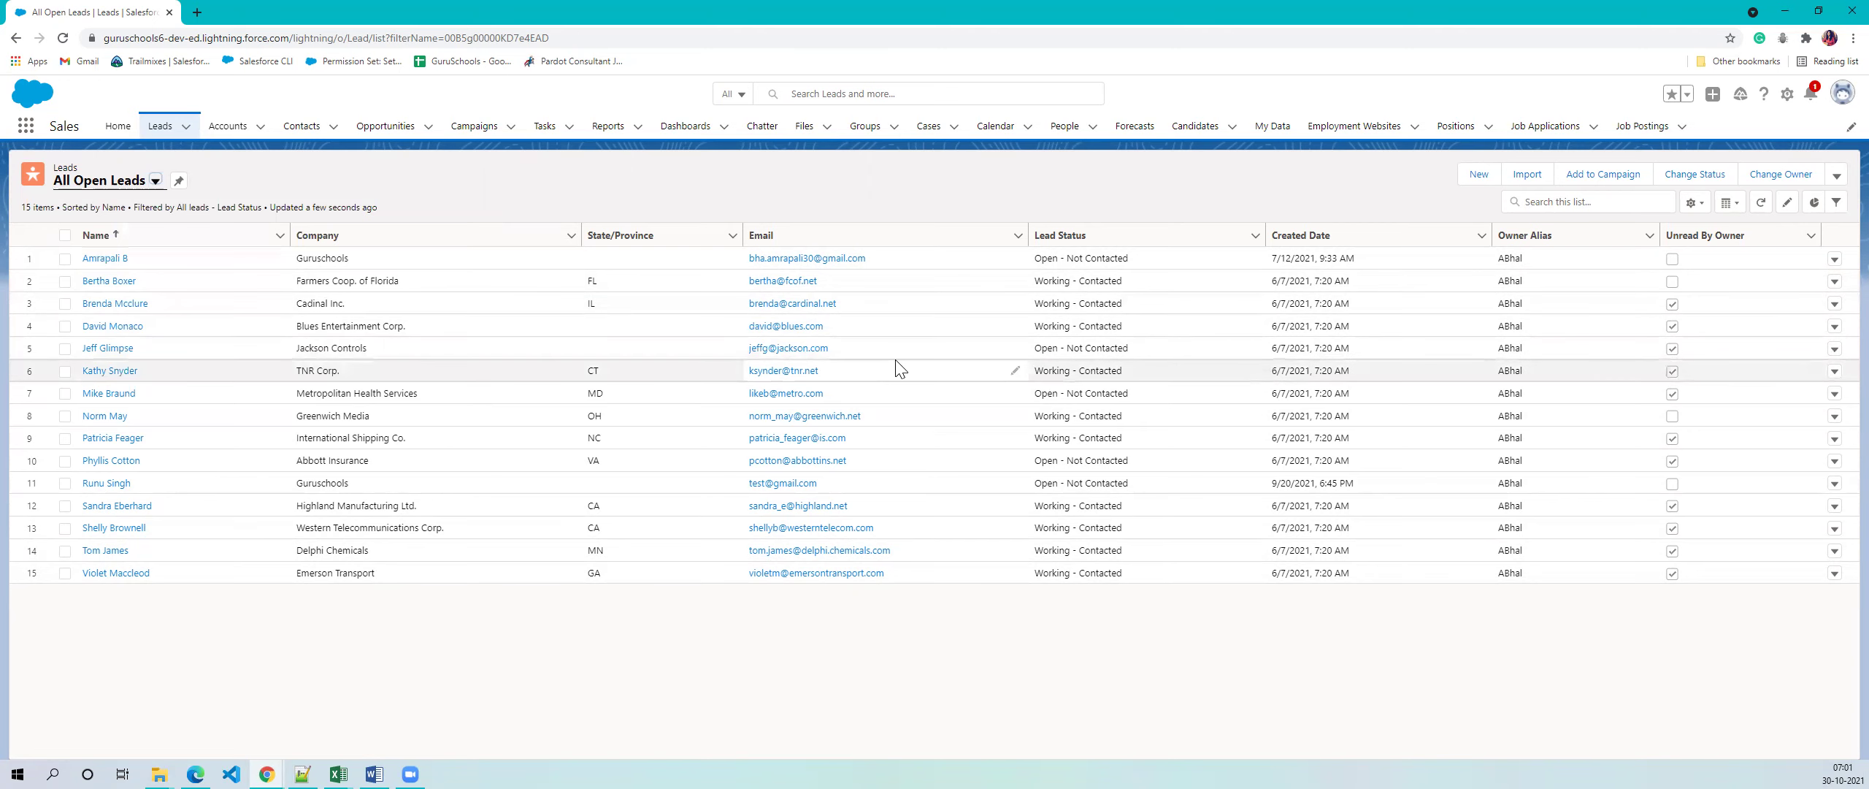
left_click_drag(1036, 282, 1128, 284)
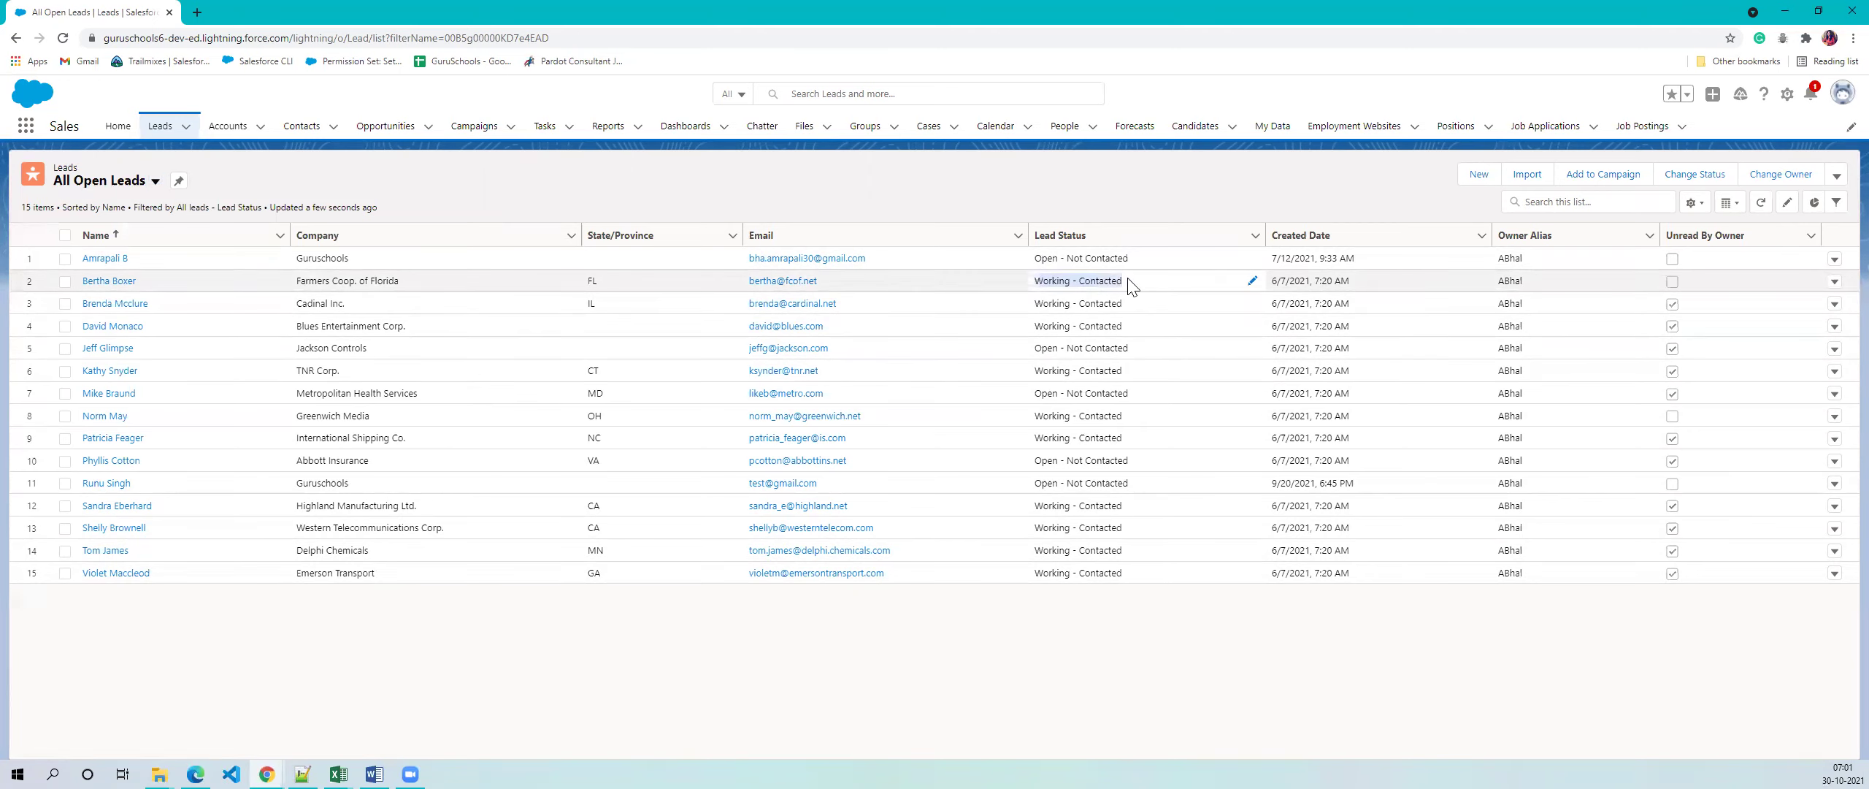
left_click(1104, 598)
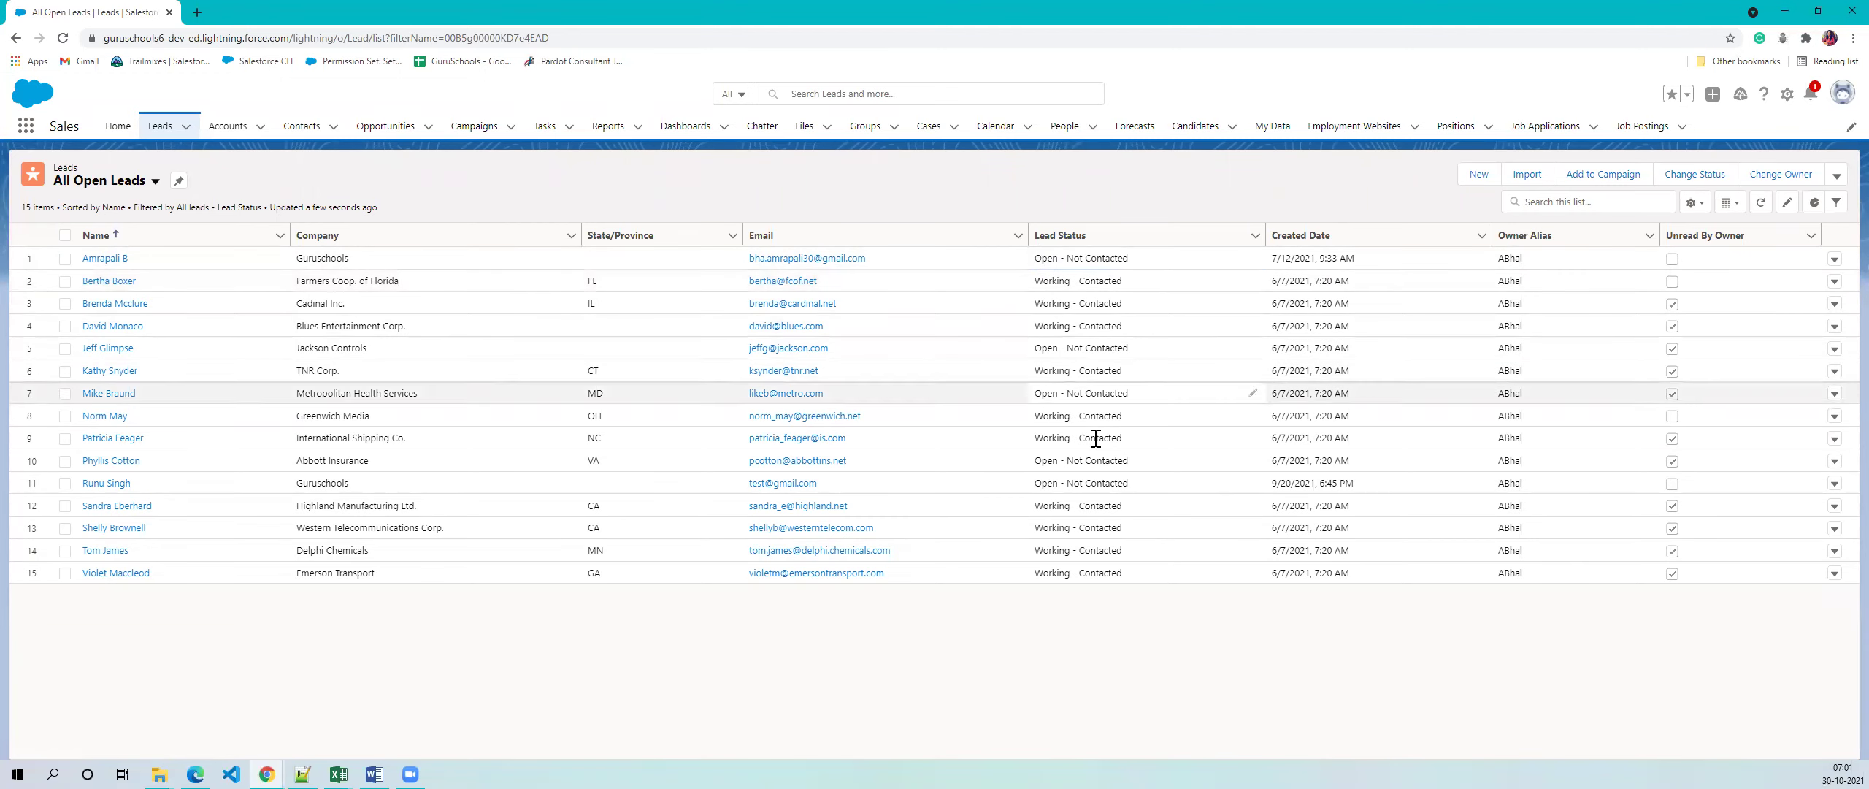
left_click_drag(1033, 259, 1177, 292)
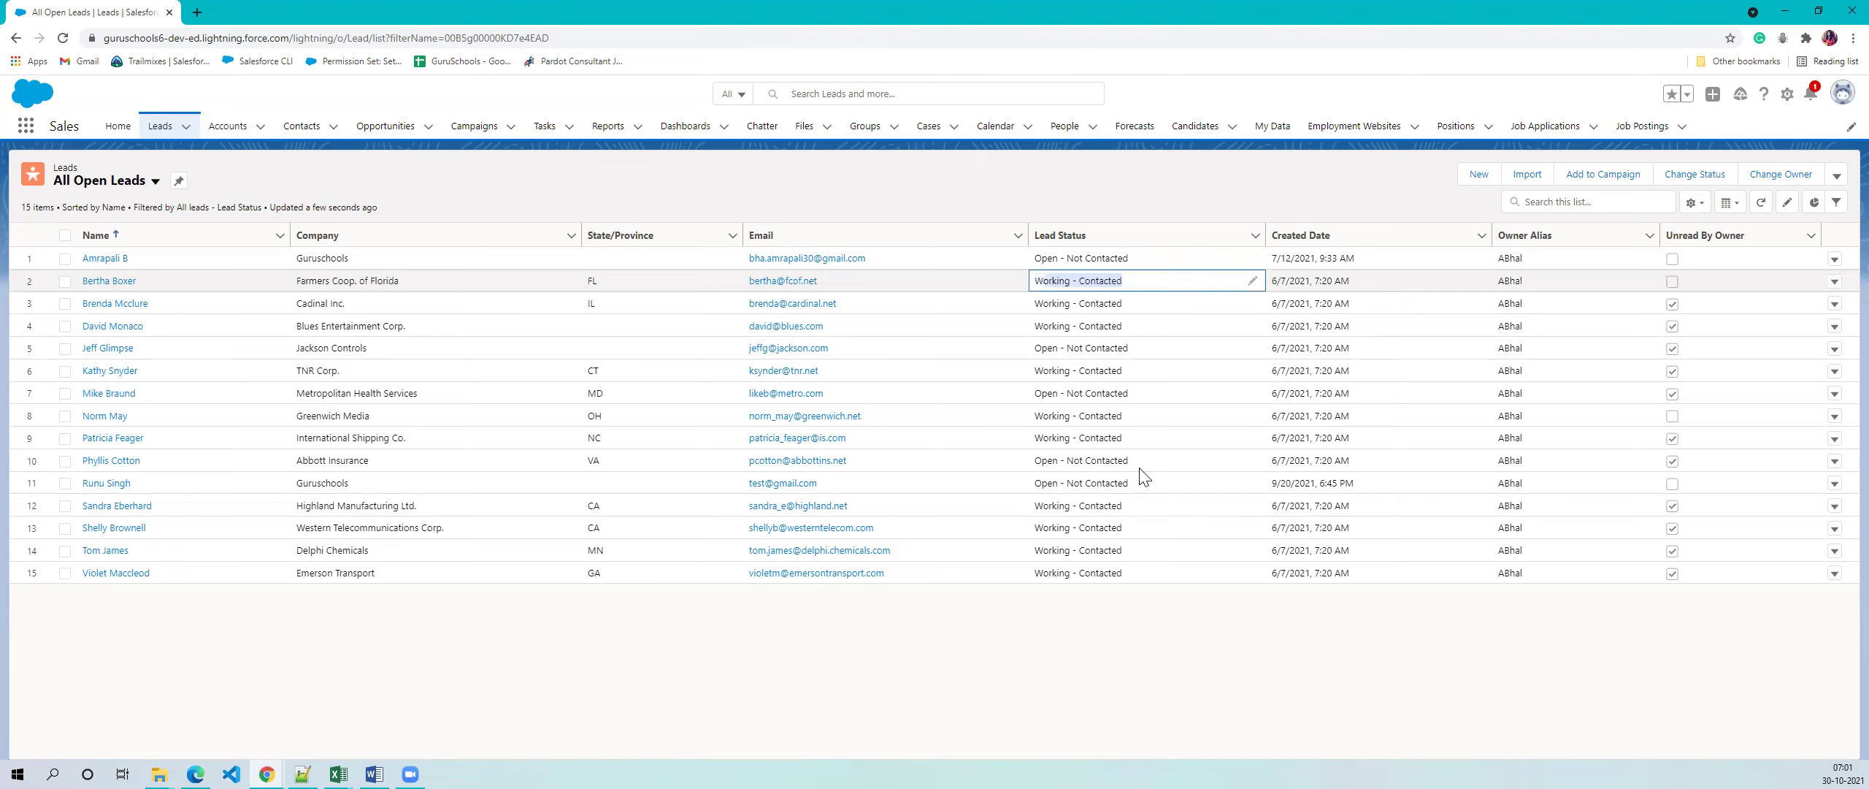
left_click(208, 617)
key("ctrl+a")
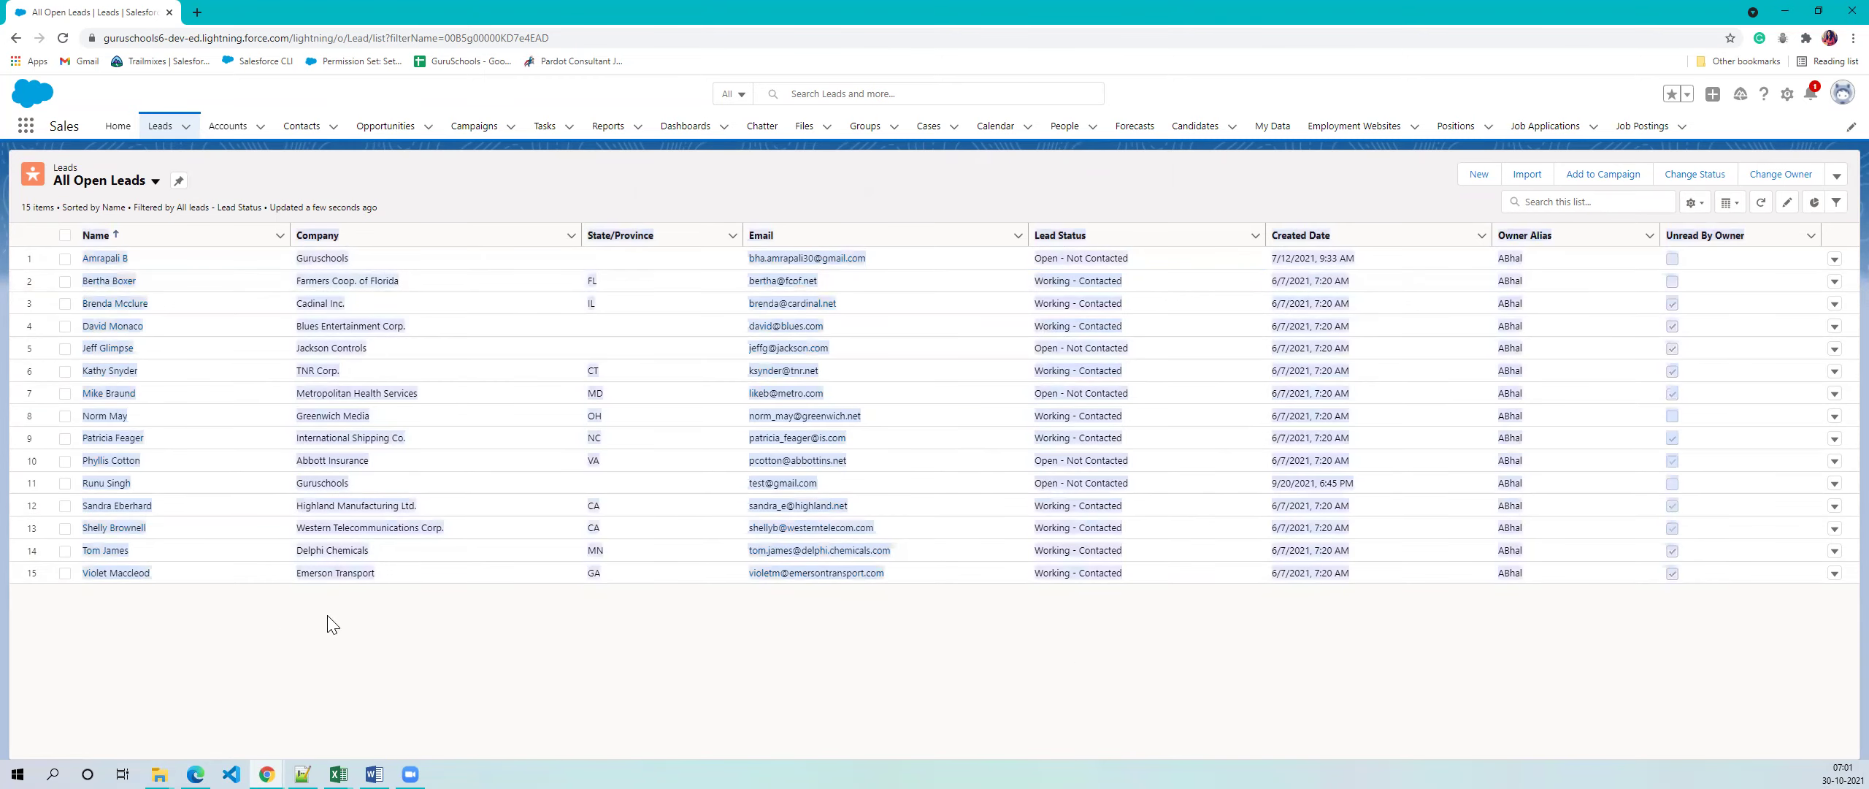
left_click(332, 625)
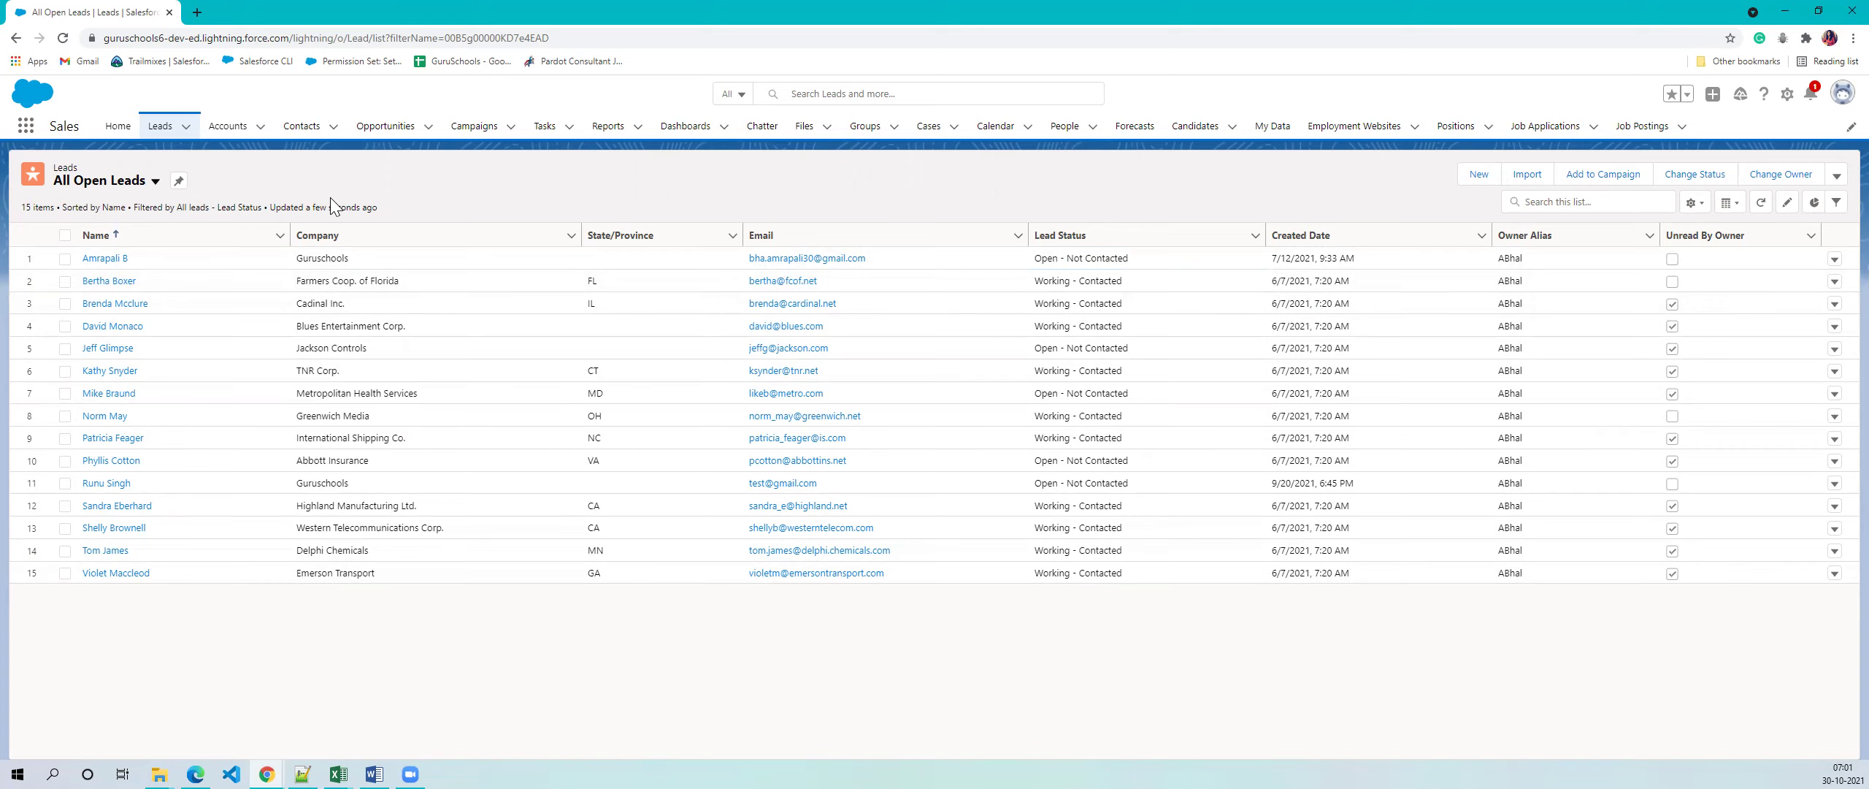
- Show the lead list views dropdown from All Open Leads, closing it once before reopening
left_click(155, 184)
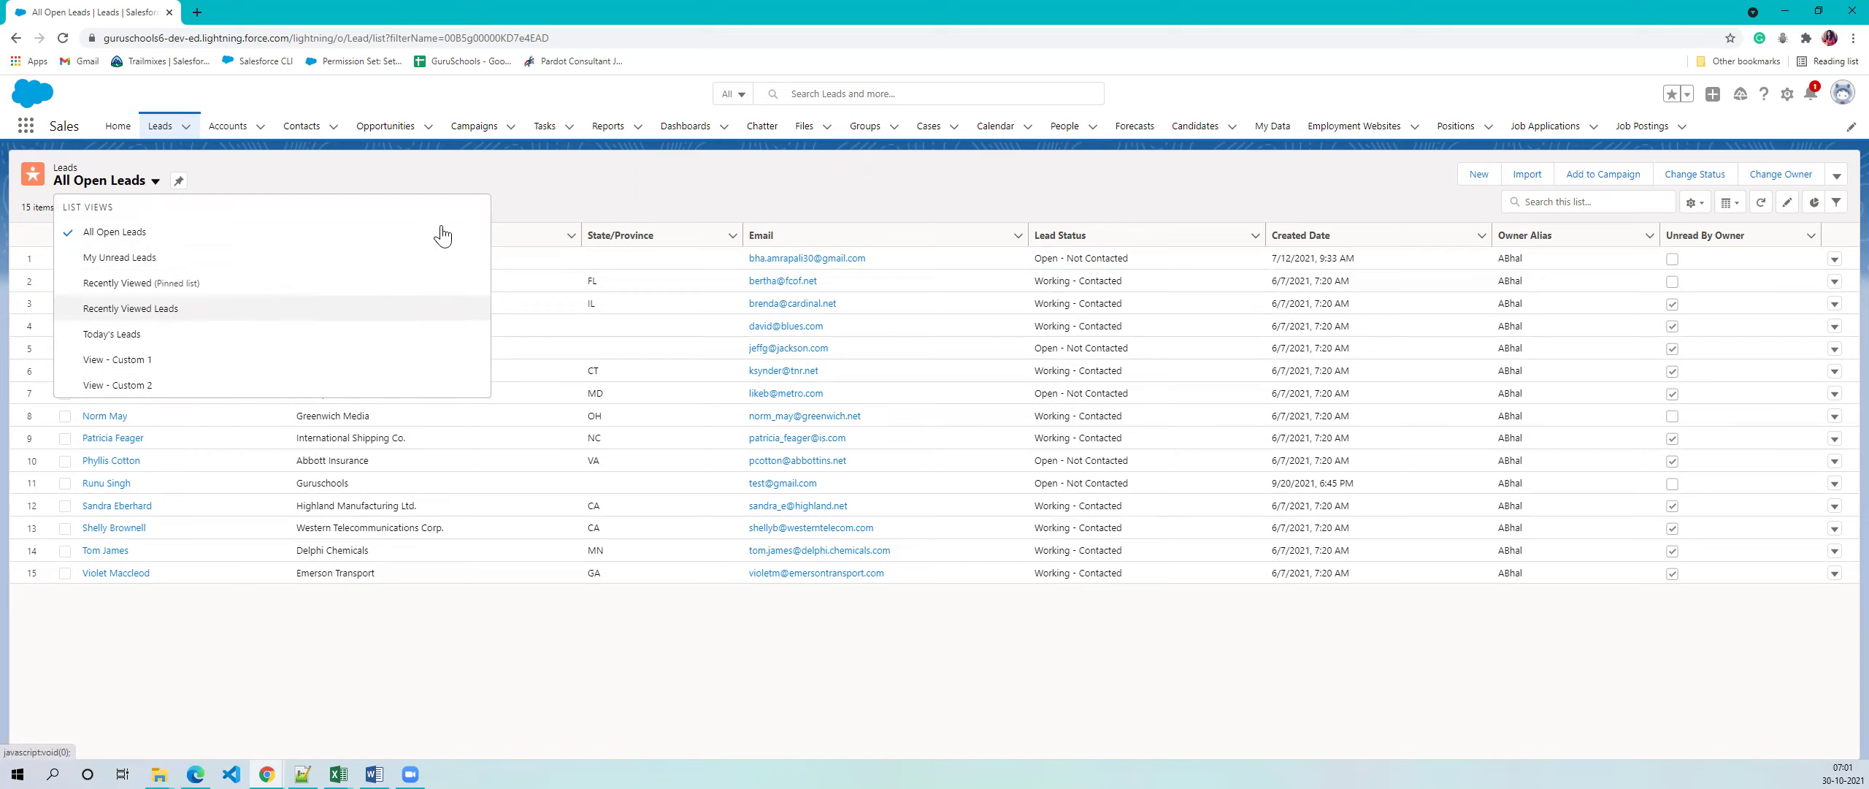
left_click(586, 188)
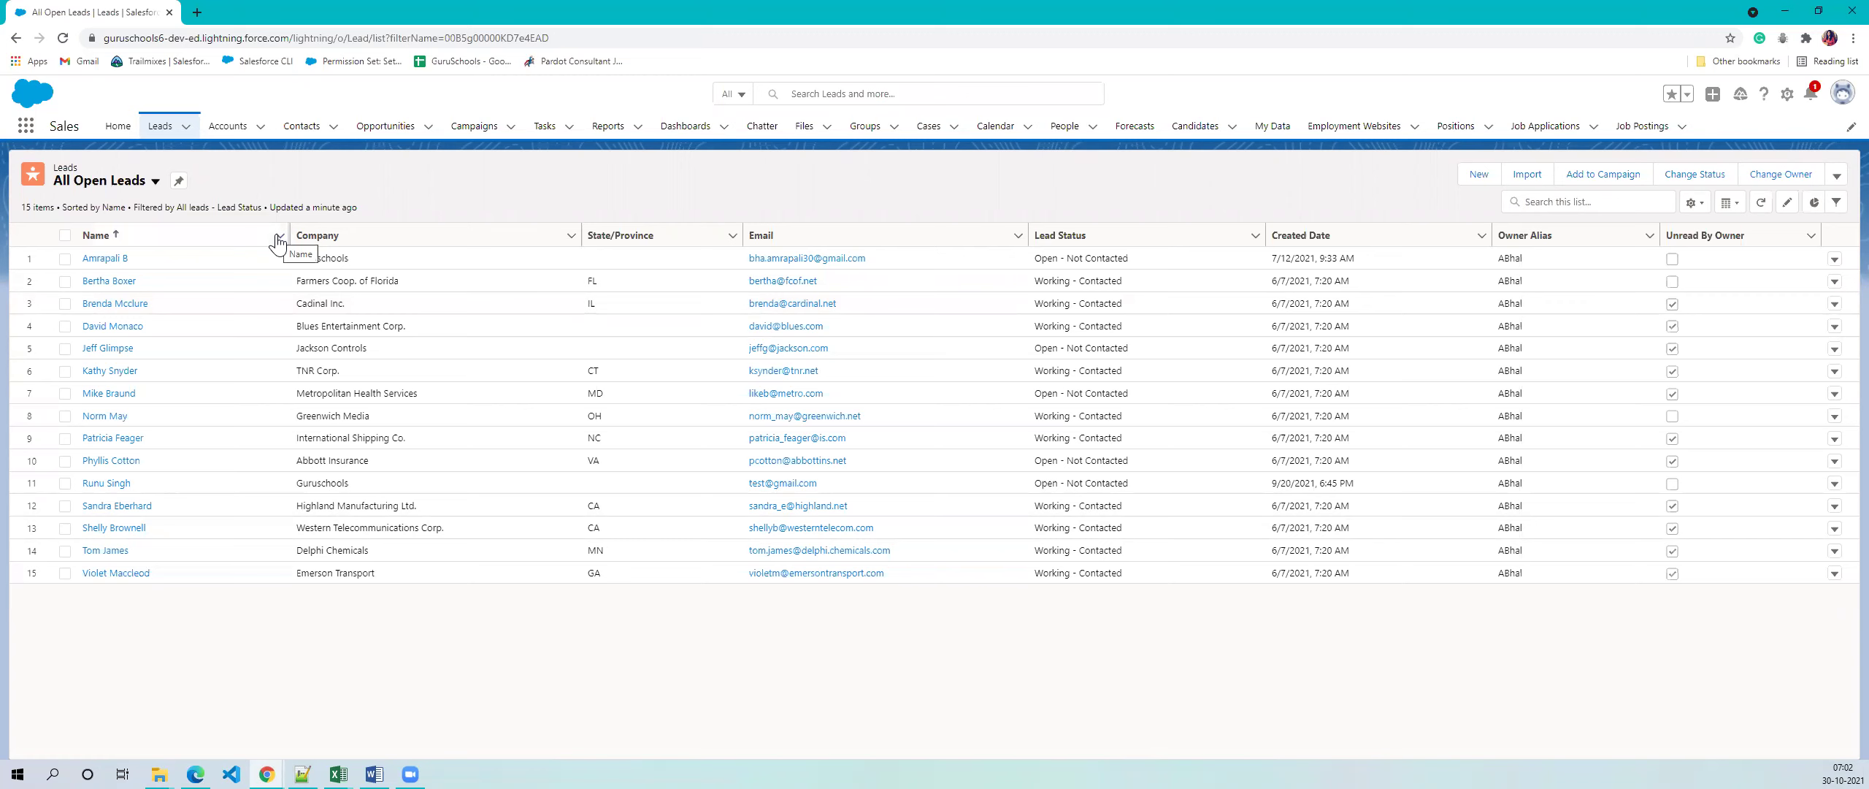
left_click(152, 186)
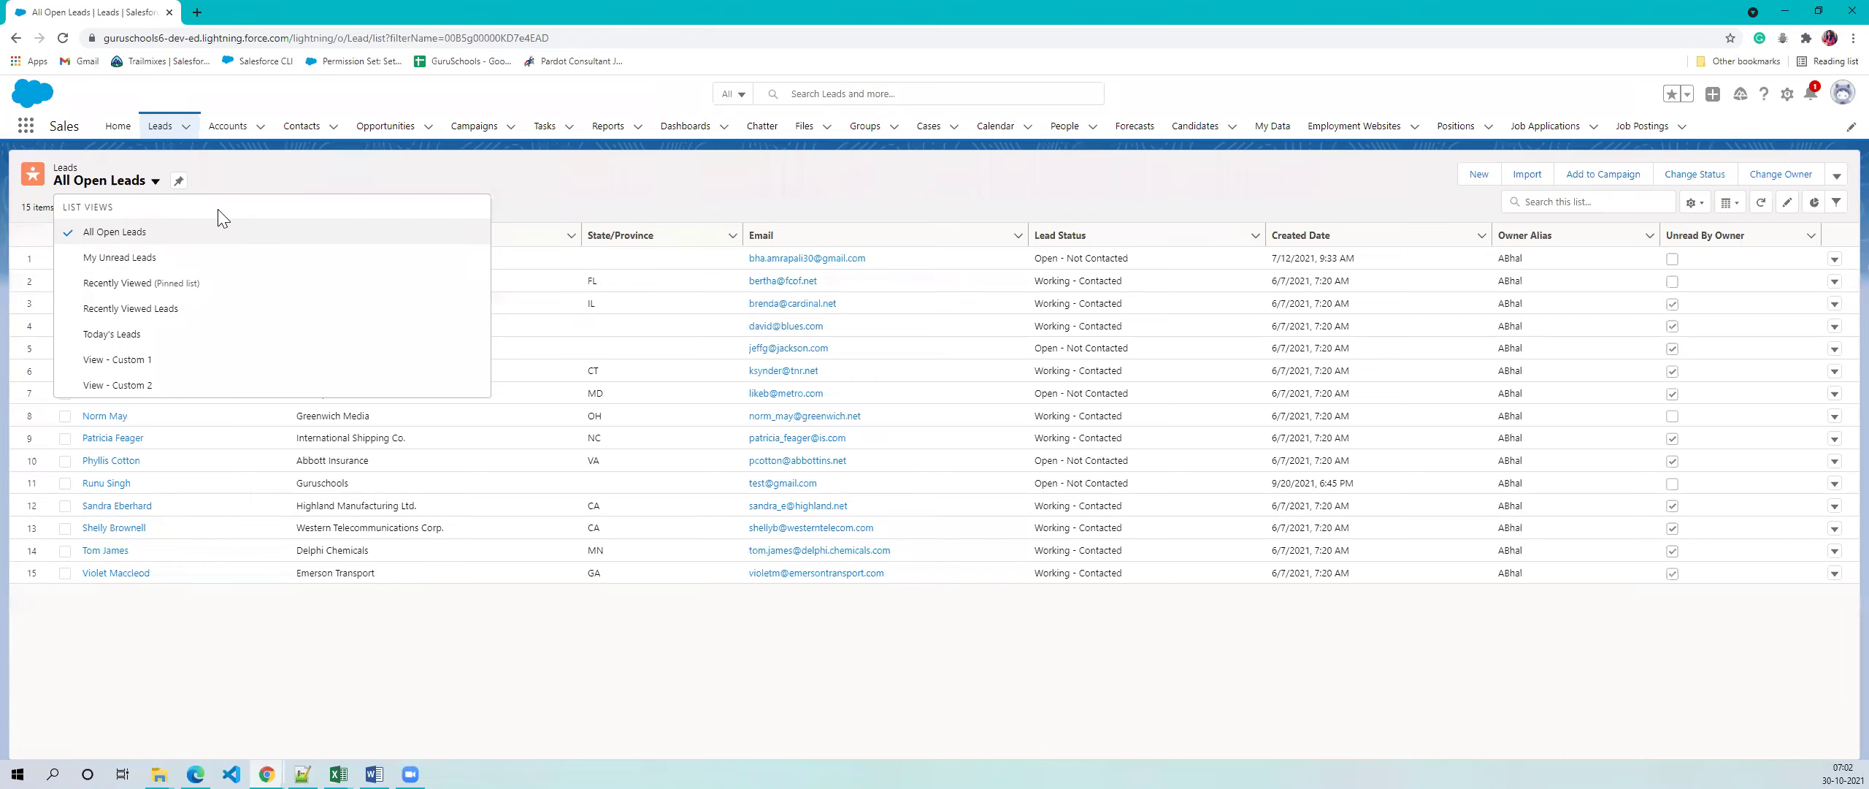
- Browse the Accounts and Contacts list view menus, then go back to Recently Viewed leads
left_click(232, 128)
left_click(165, 181)
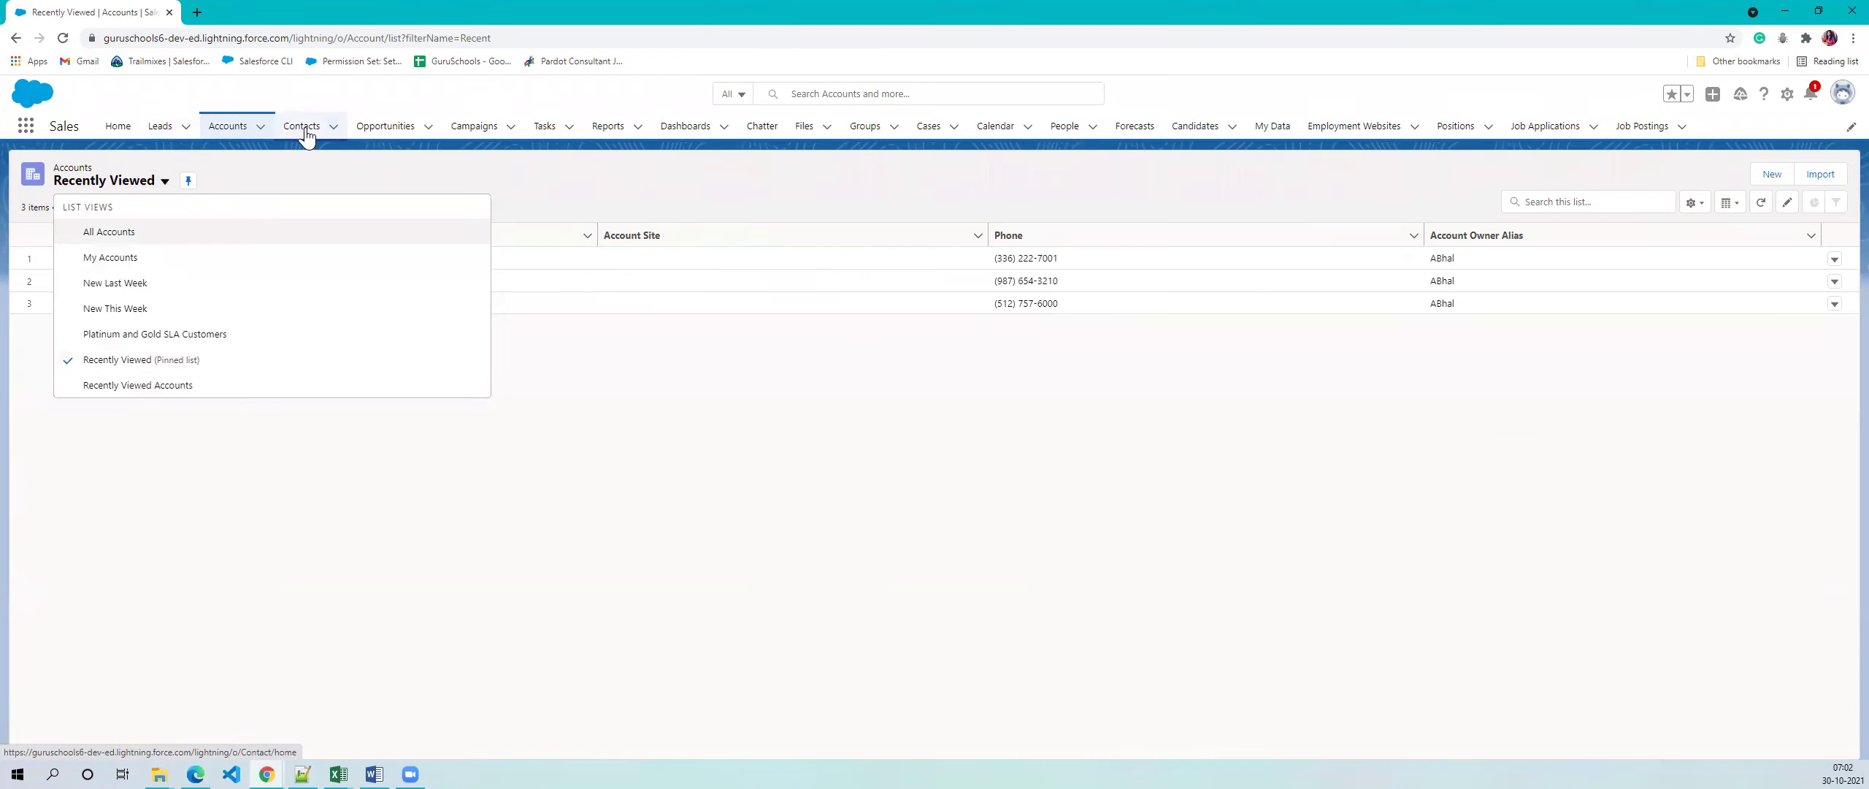
left_click(300, 127)
left_click(153, 182)
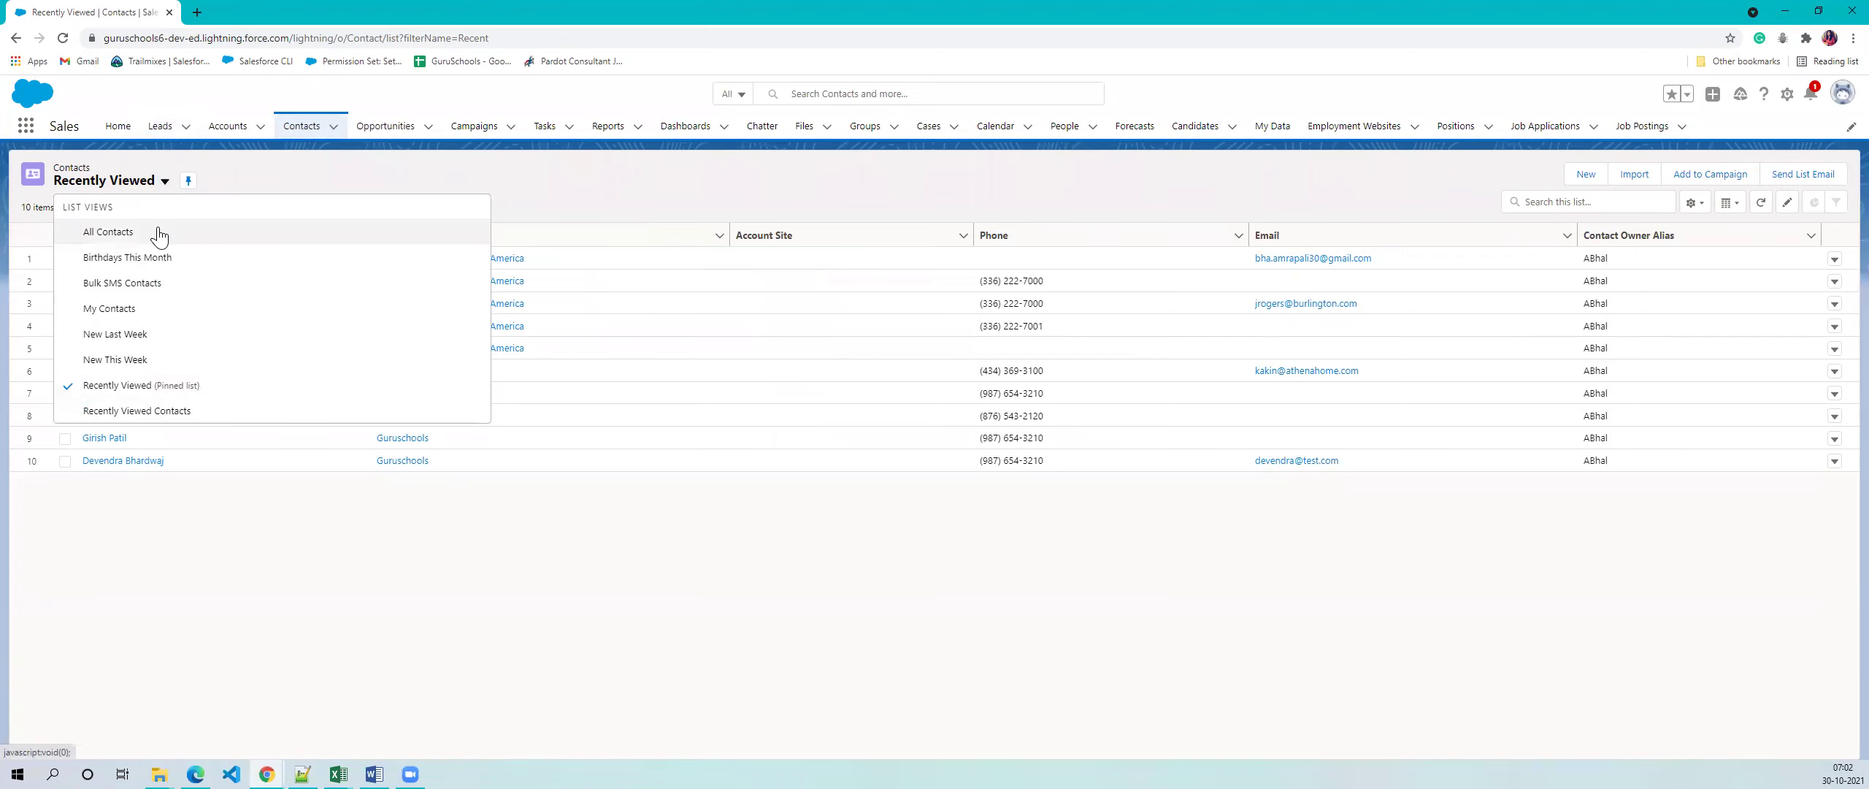
left_click(161, 131)
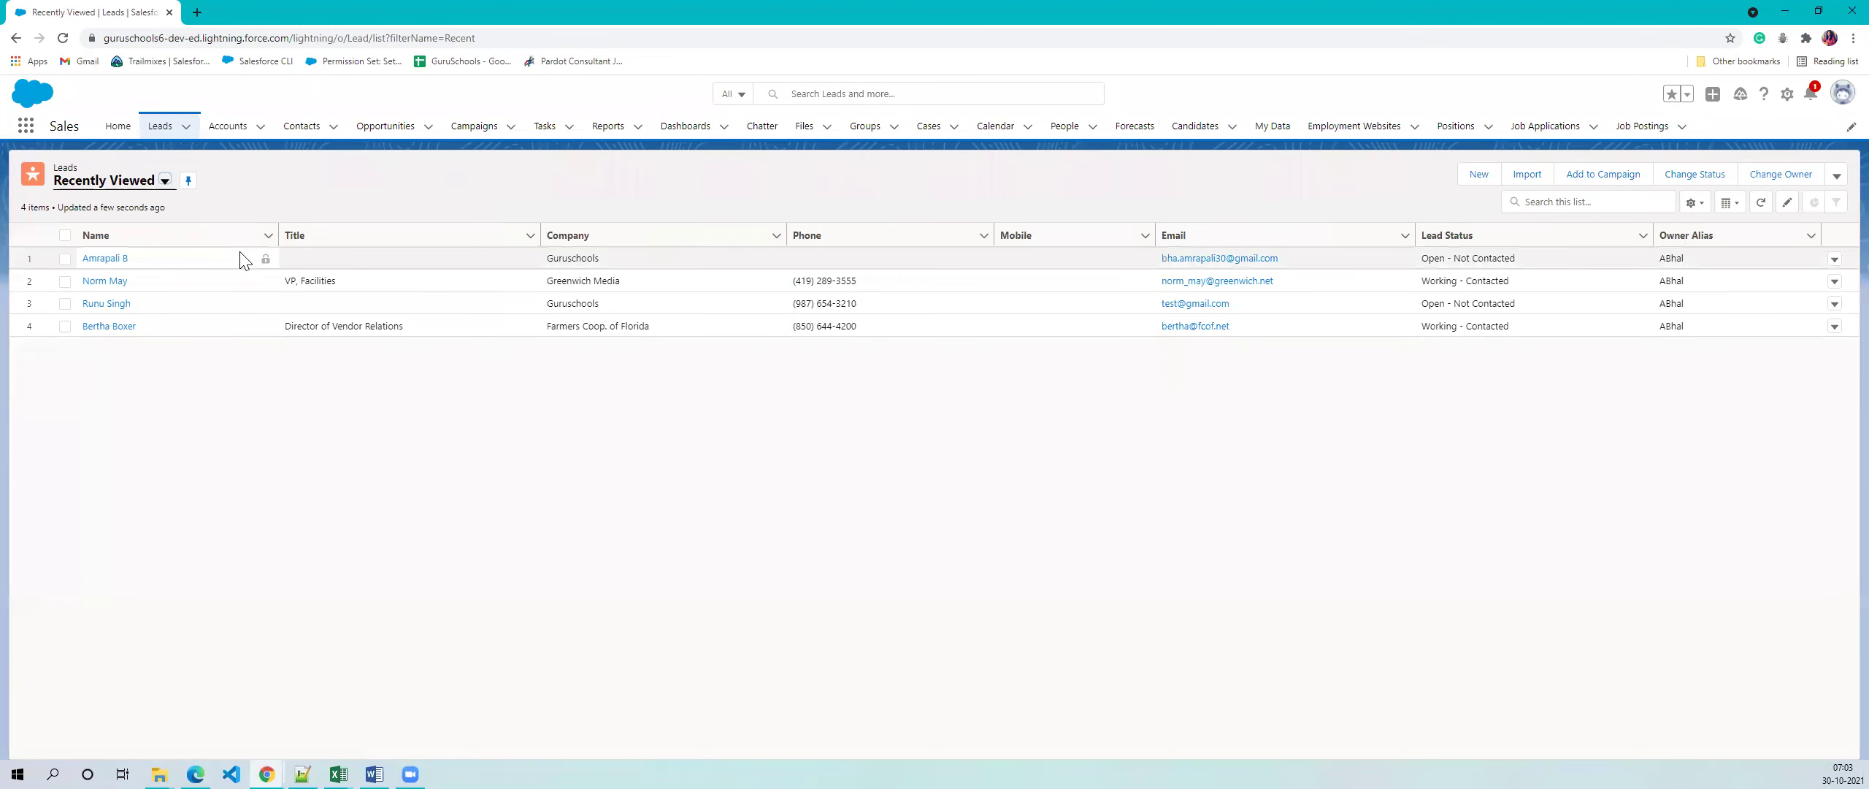
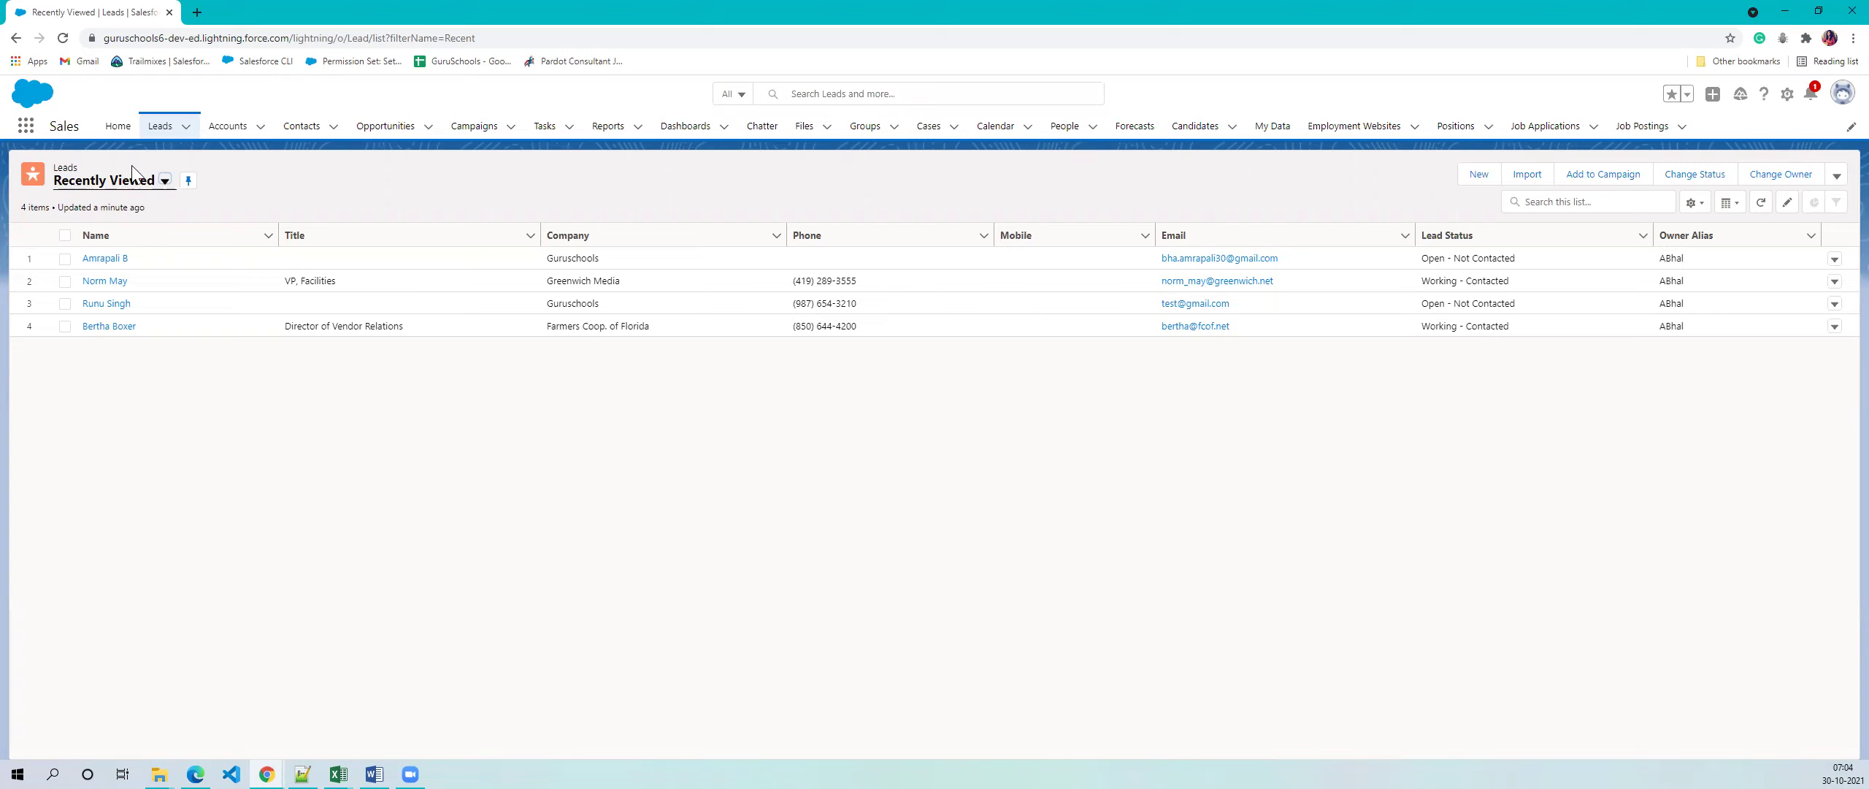
- Switch the Leads list to Today's Leads, then to All Open Leads showing 15 leads
left_click(140, 183)
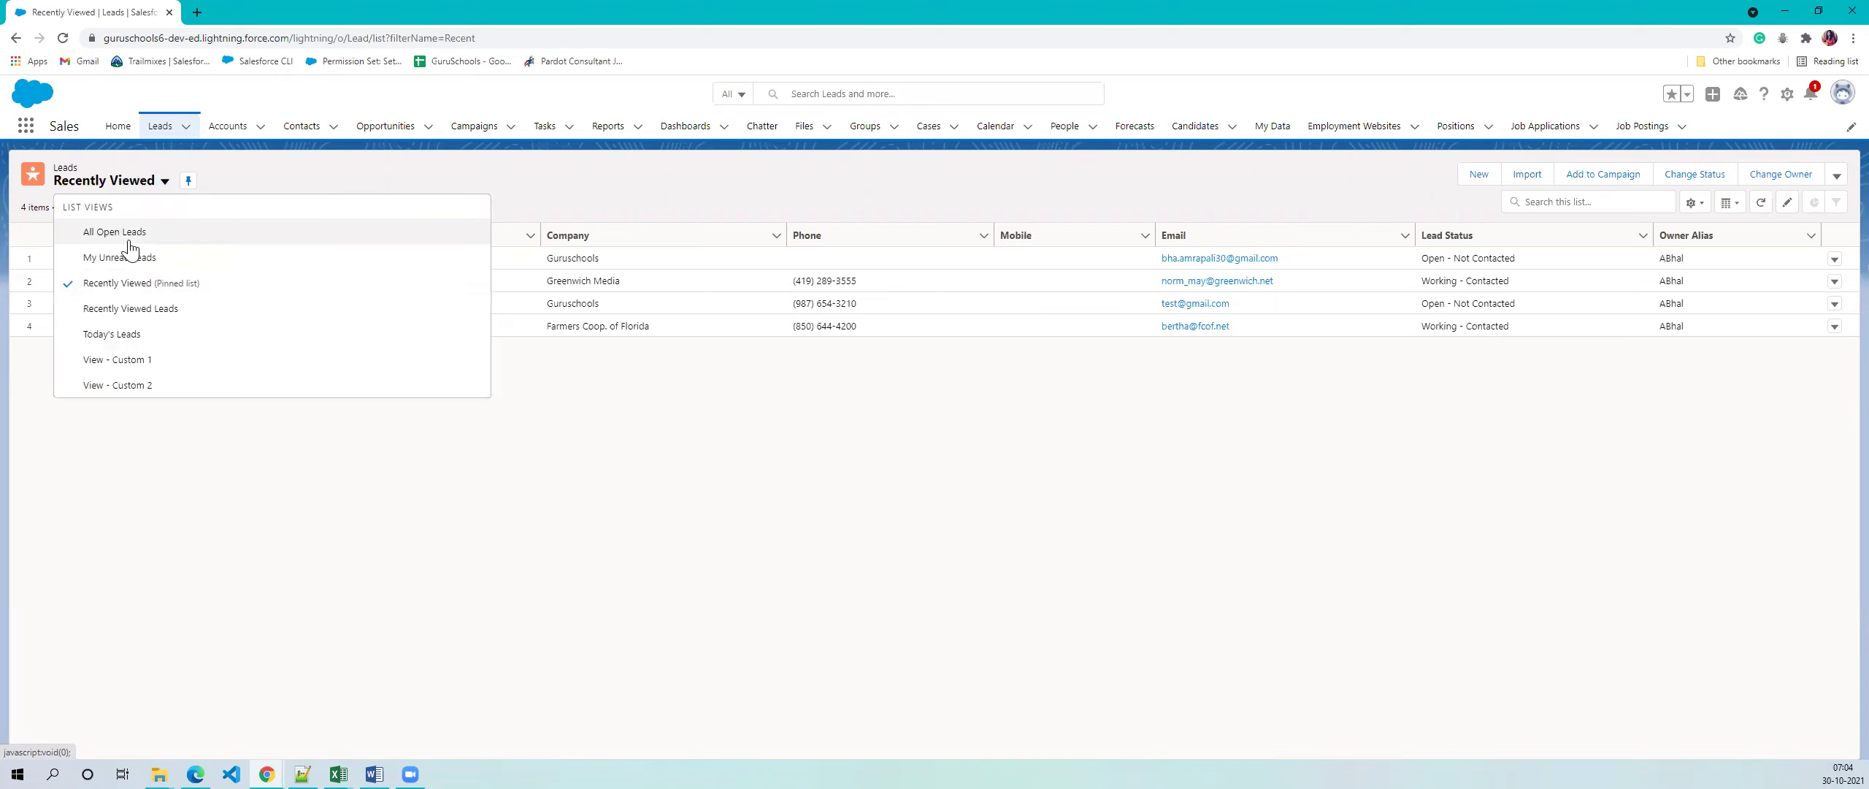
left_click(139, 344)
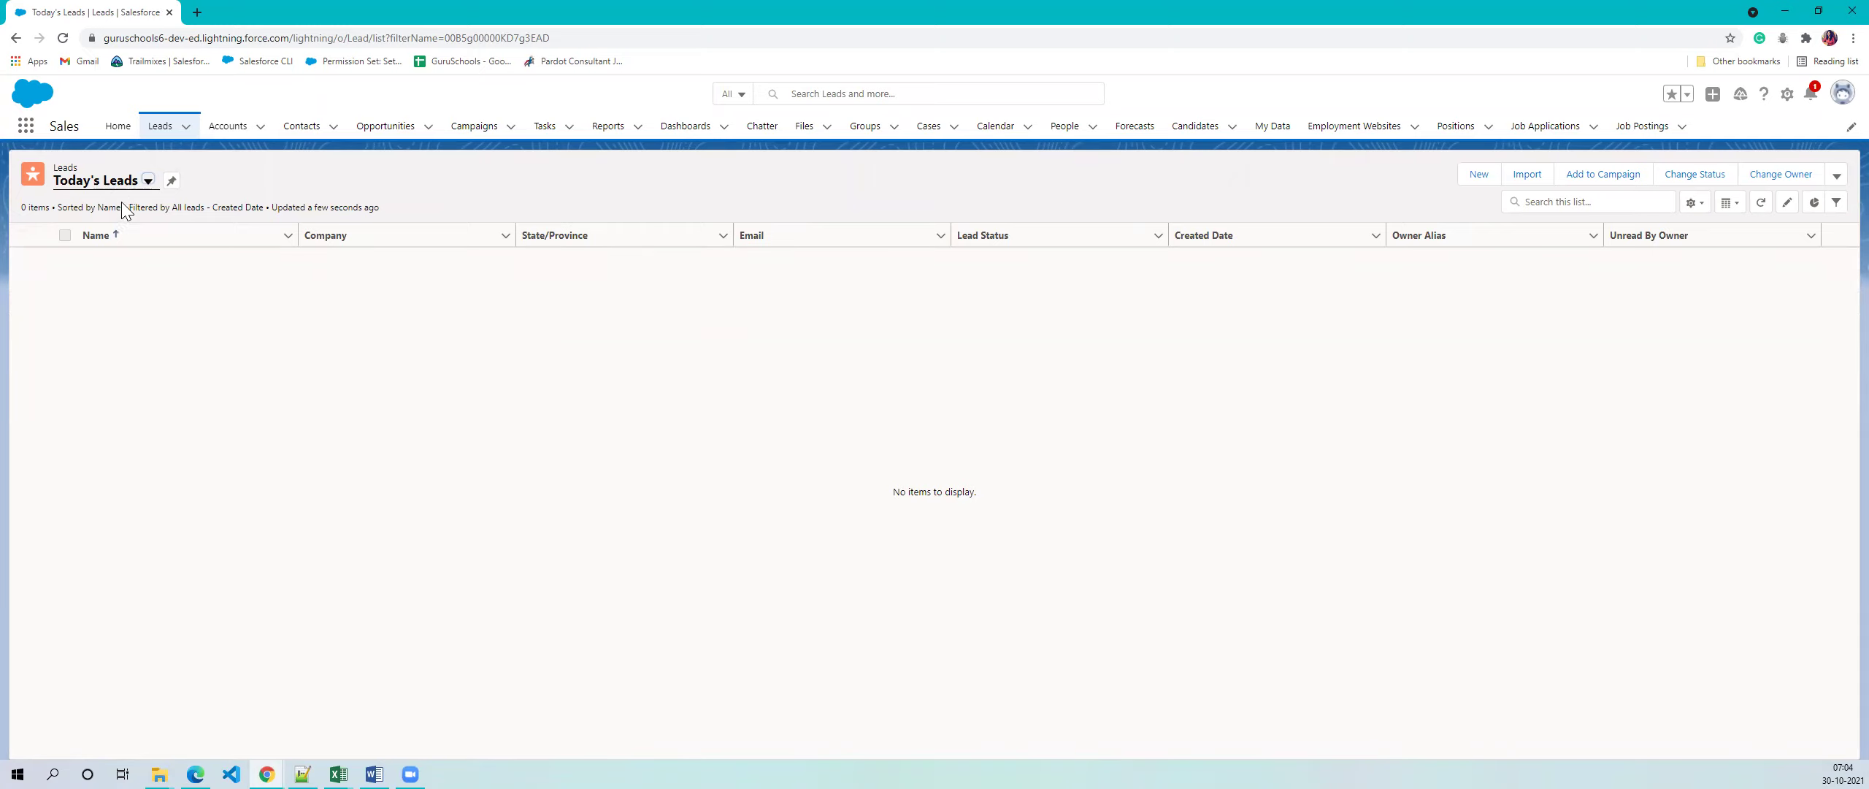
left_click(137, 188)
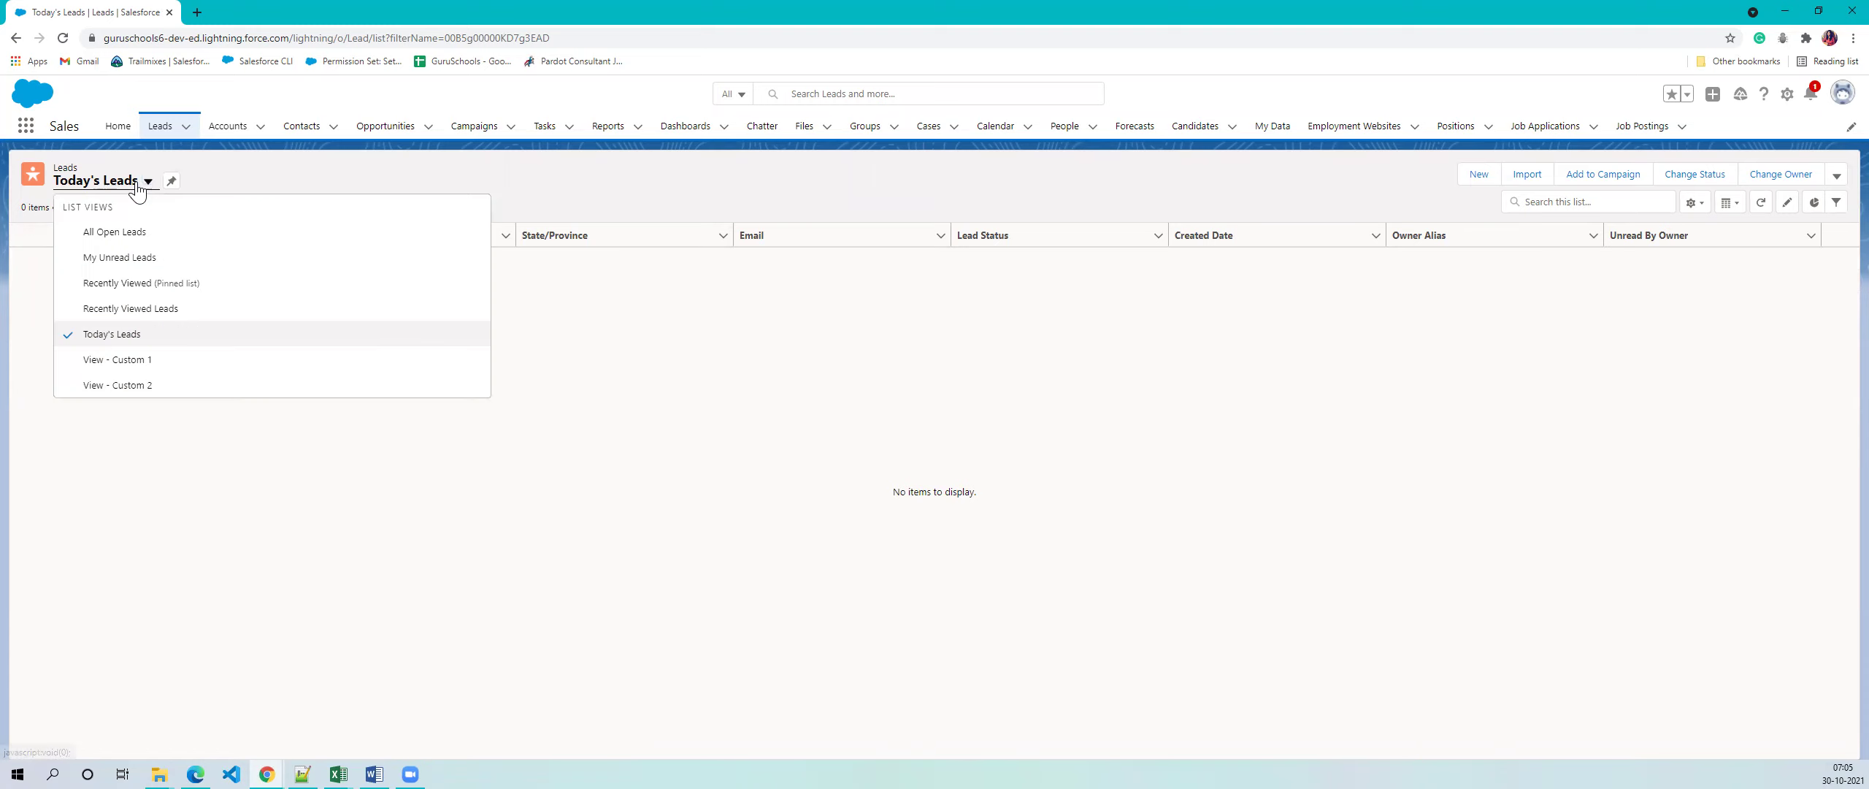
left_click(130, 240)
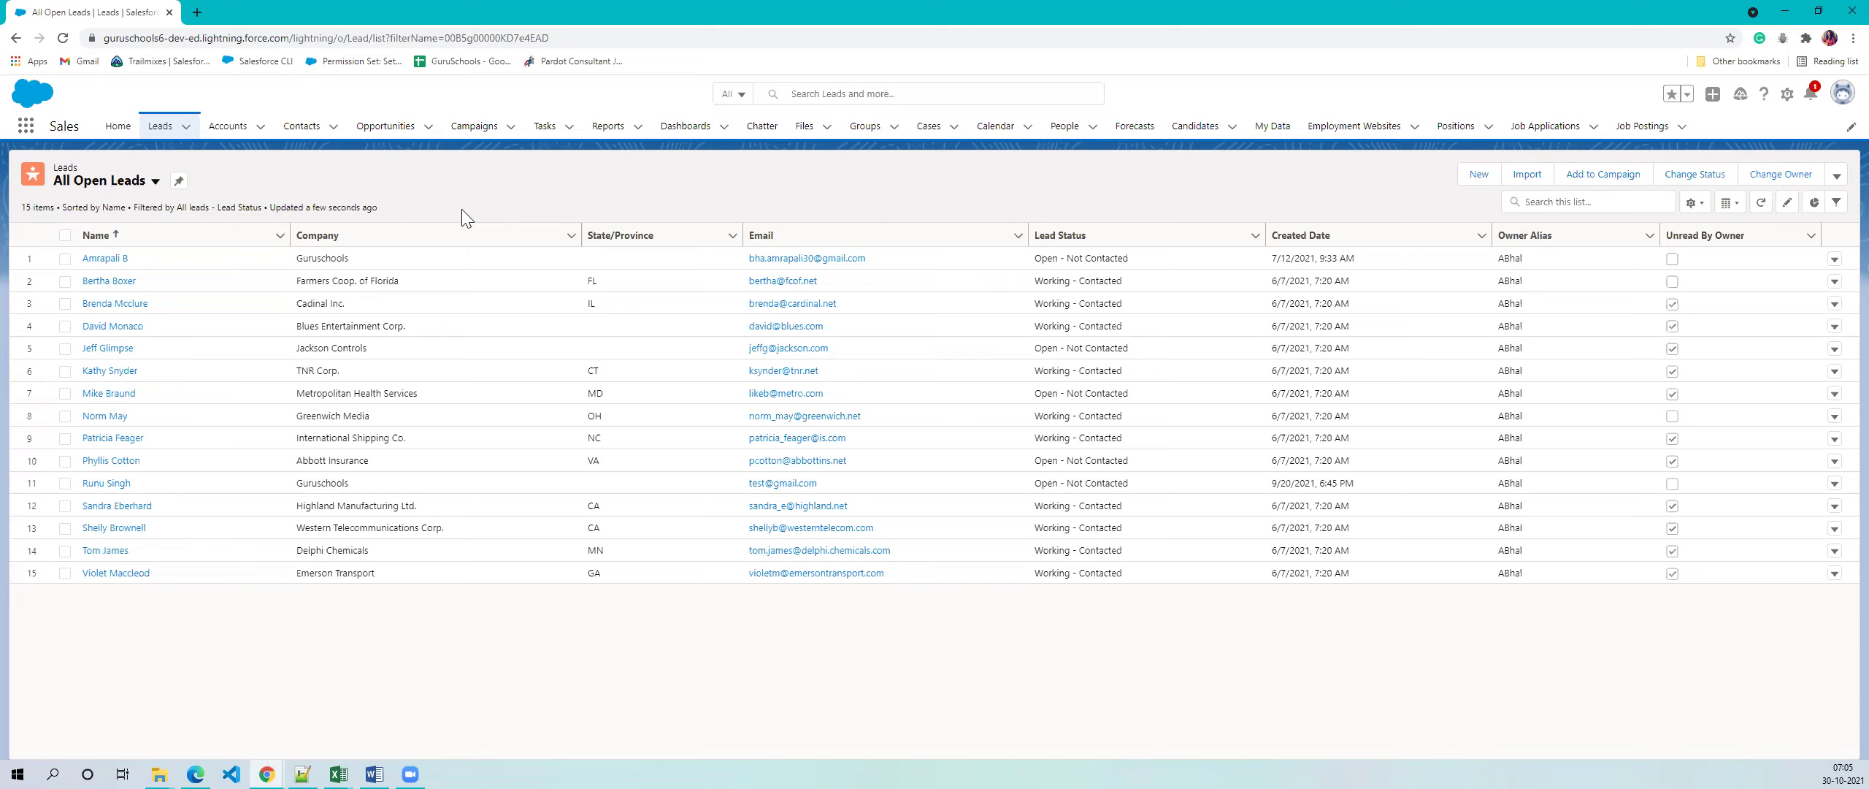
key("alt+Tab")
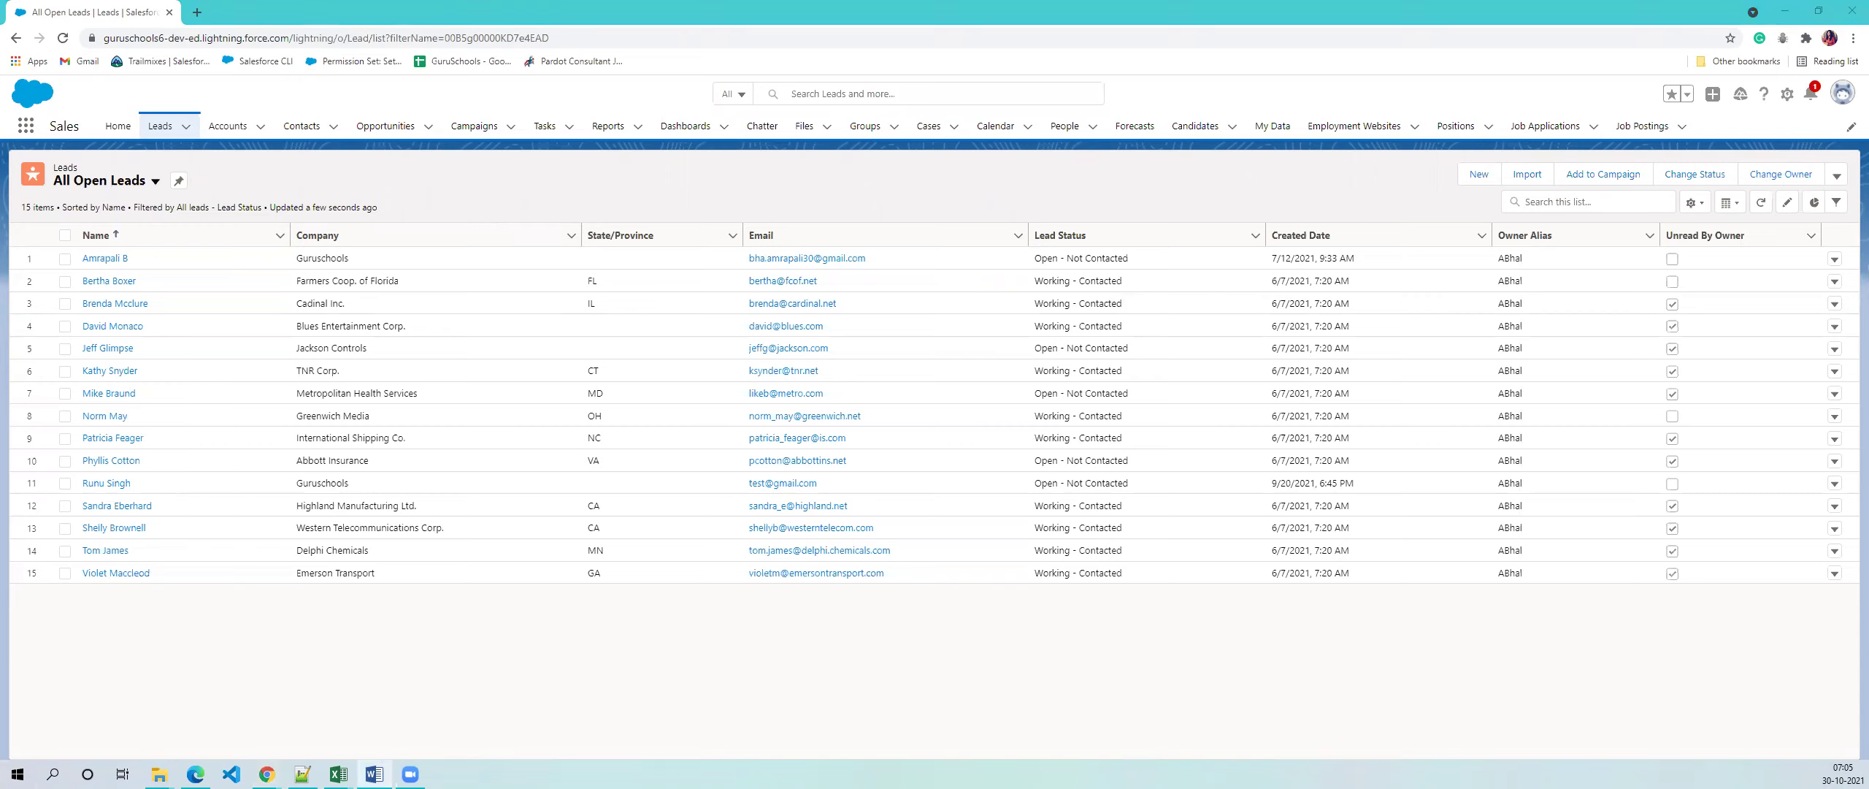
- Confirm the first lead's company is Guruschools, then select the Guruschools row in Accounts
left_click(233, 127)
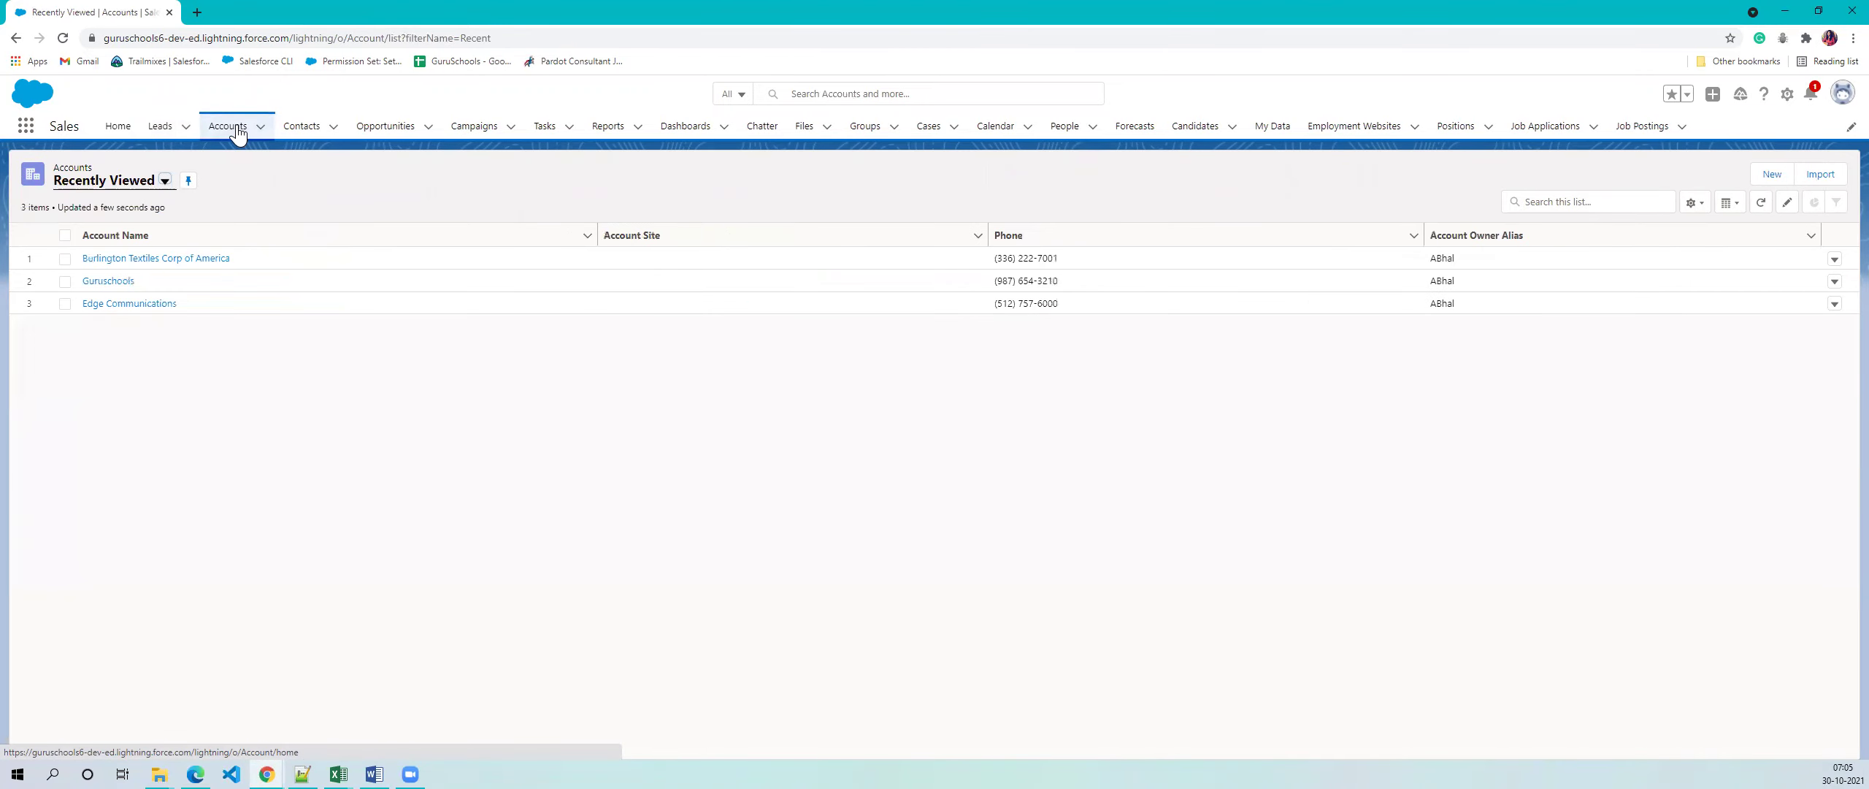
left_click(162, 127)
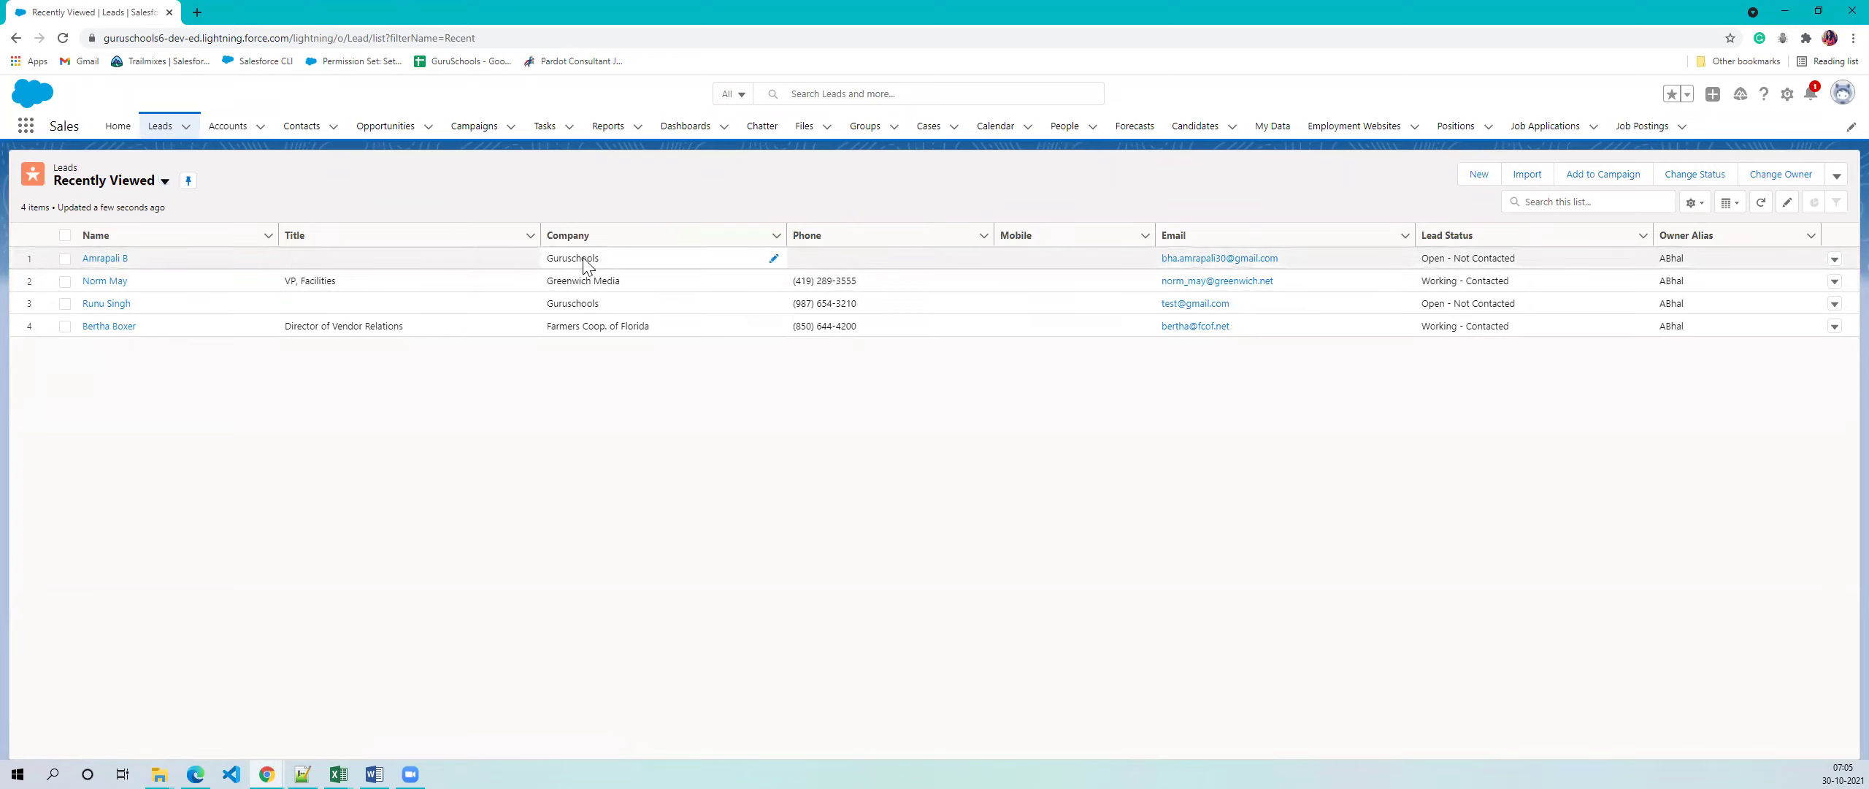
double_click(553, 263)
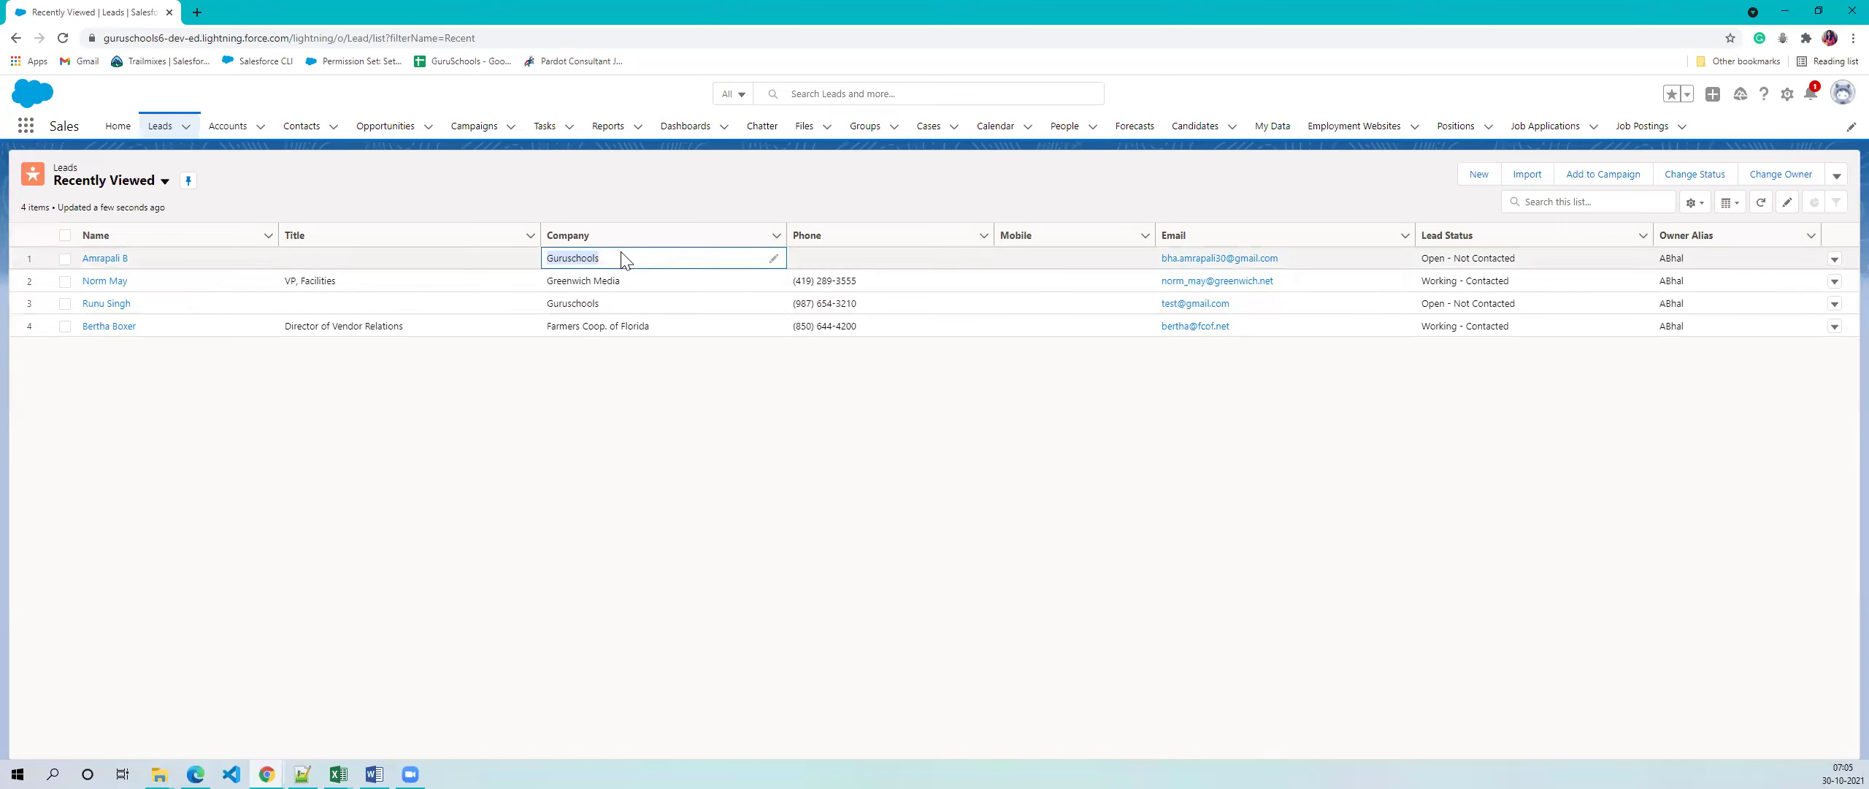
left_click(223, 128)
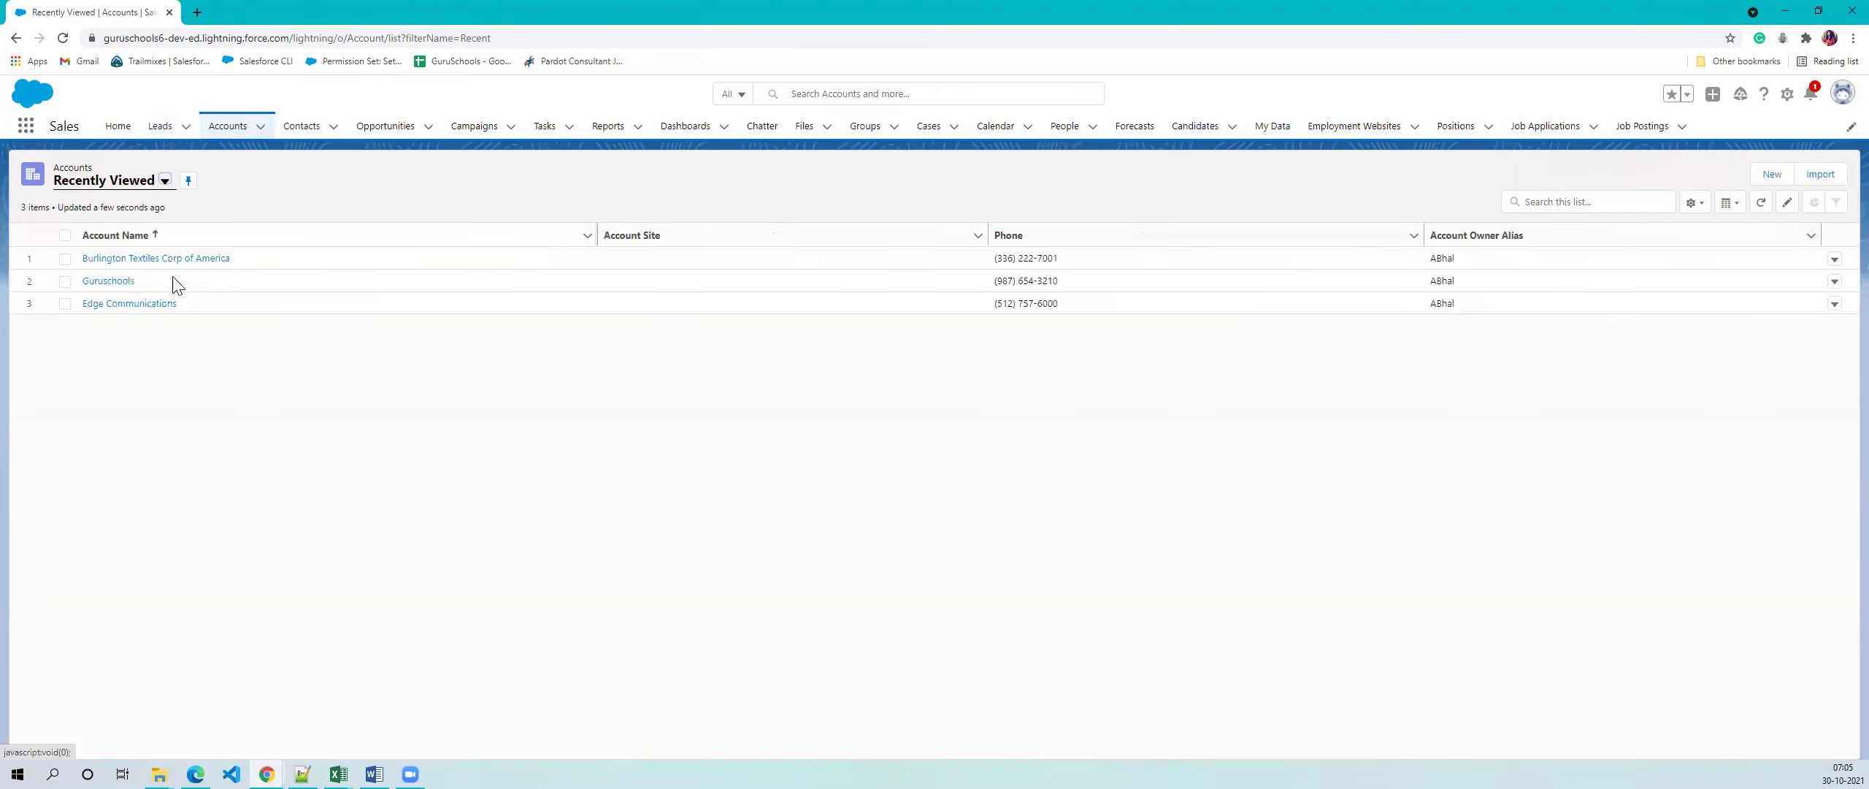
left_click(82, 283)
- Open the Guruschools account and review its address and system details, then return to Leads
left_click(95, 284)
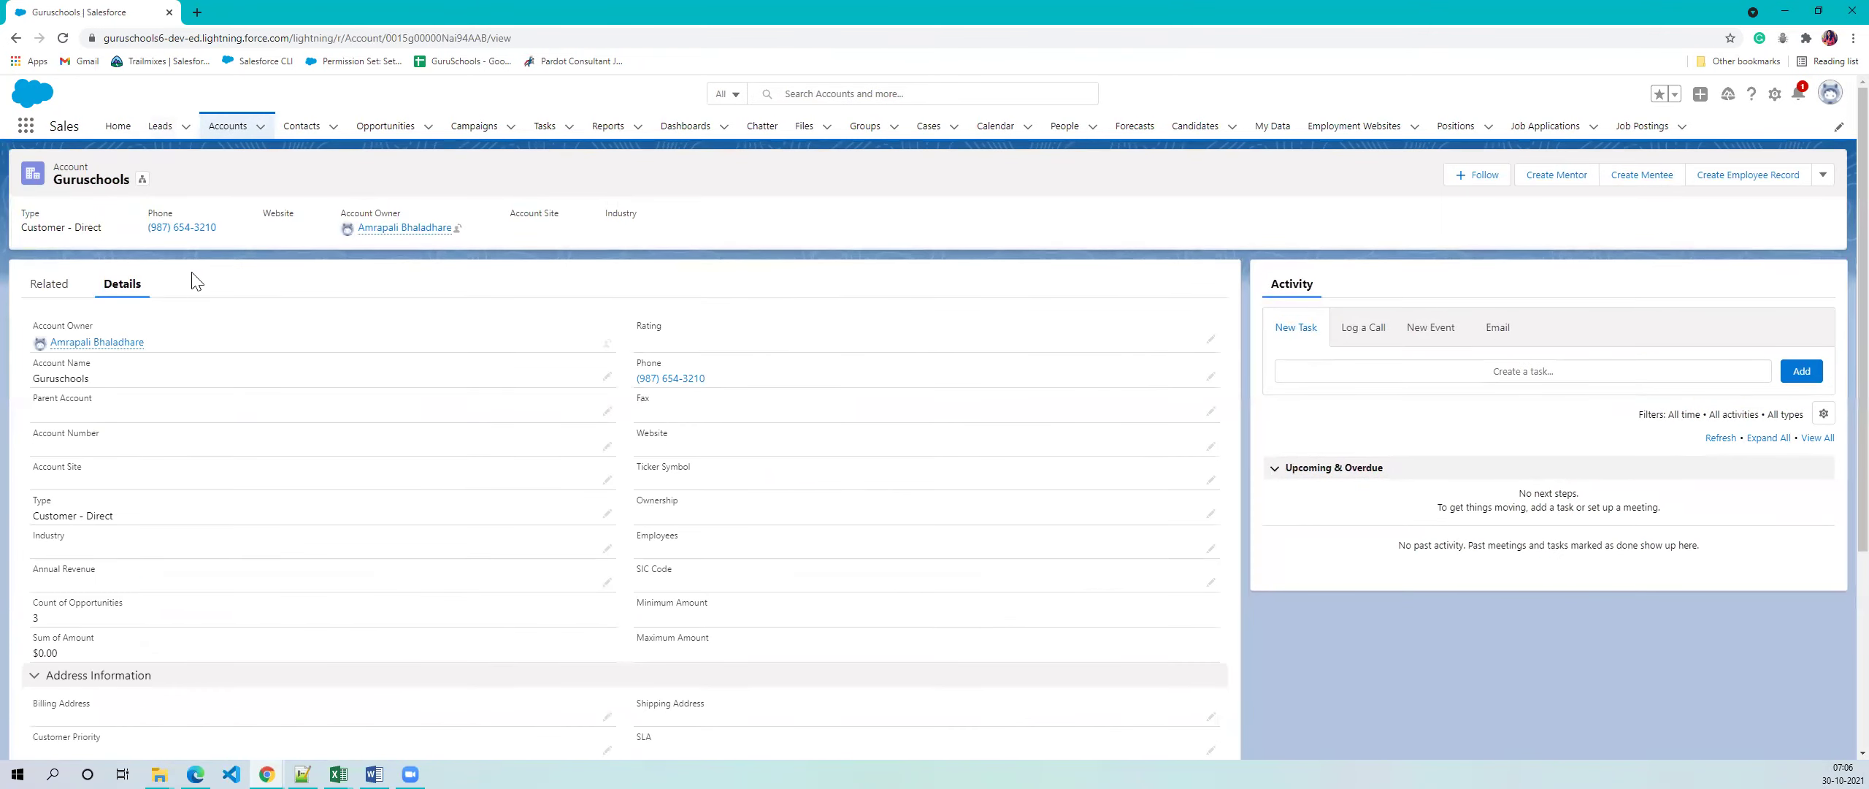
scroll(208, 373, "down", 4)
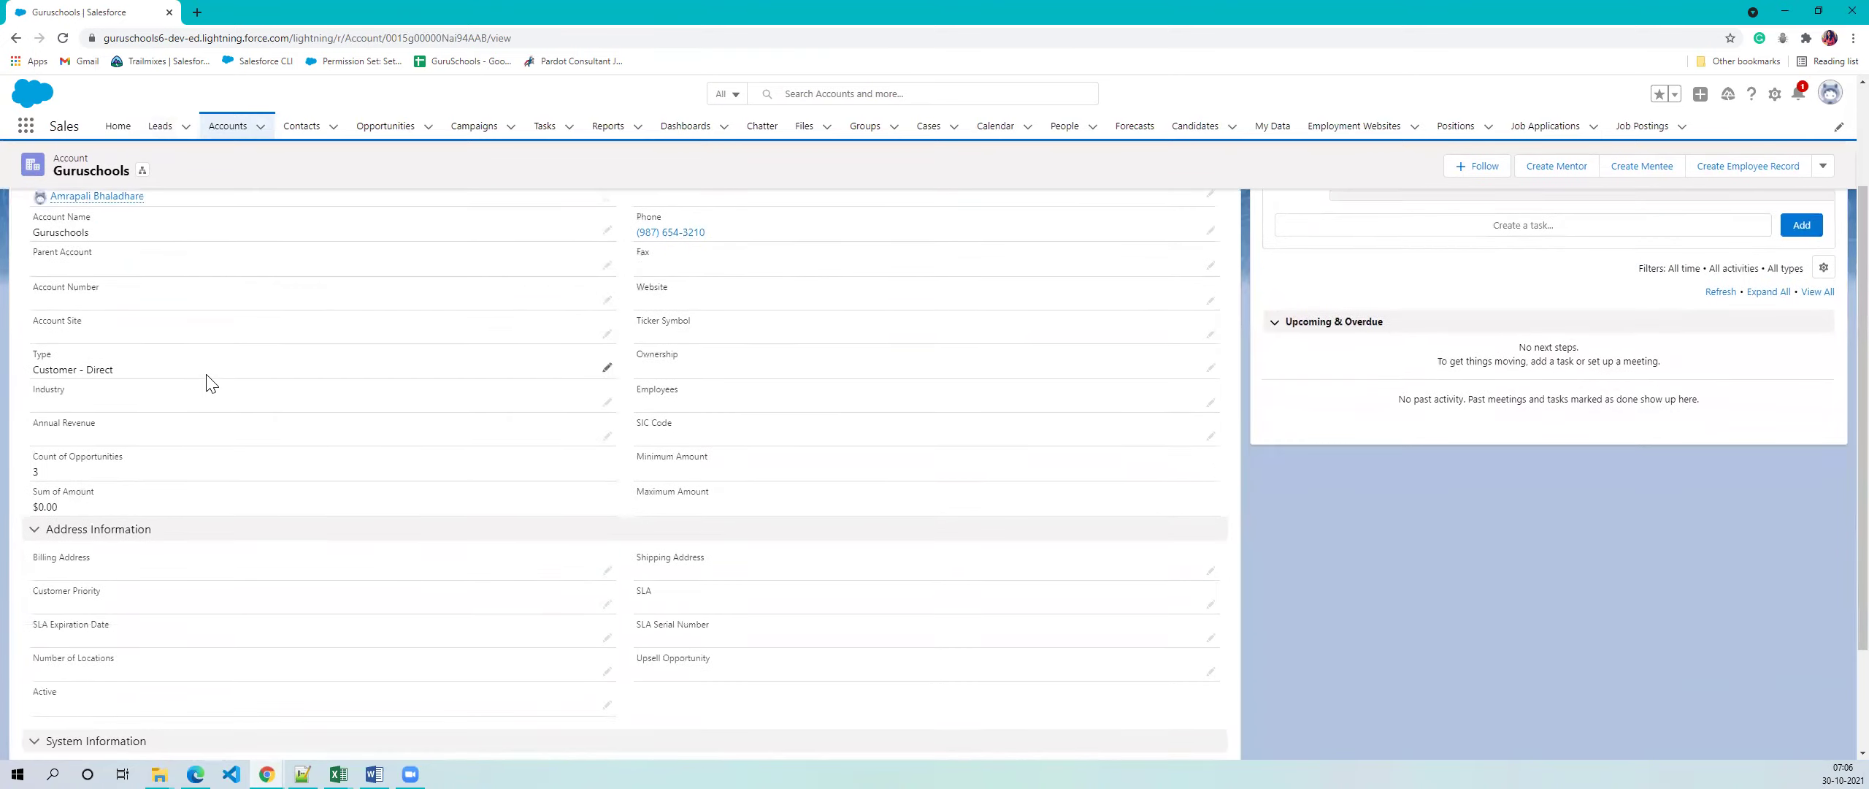
scroll(179, 533, "up", 4)
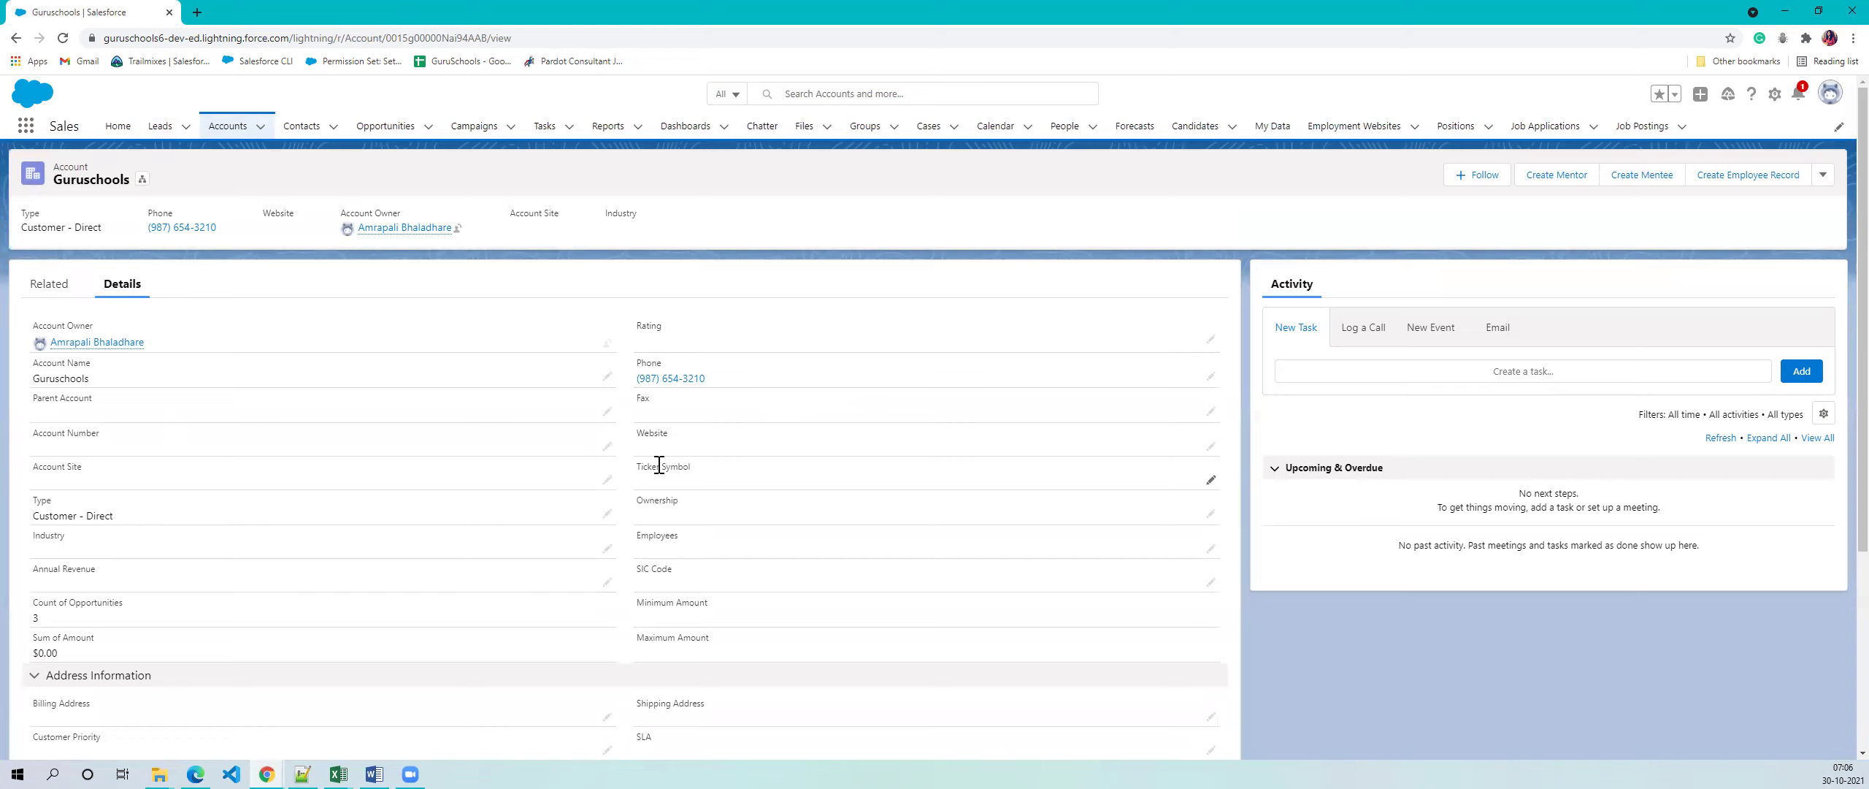
scroll(657, 482, "down", 4)
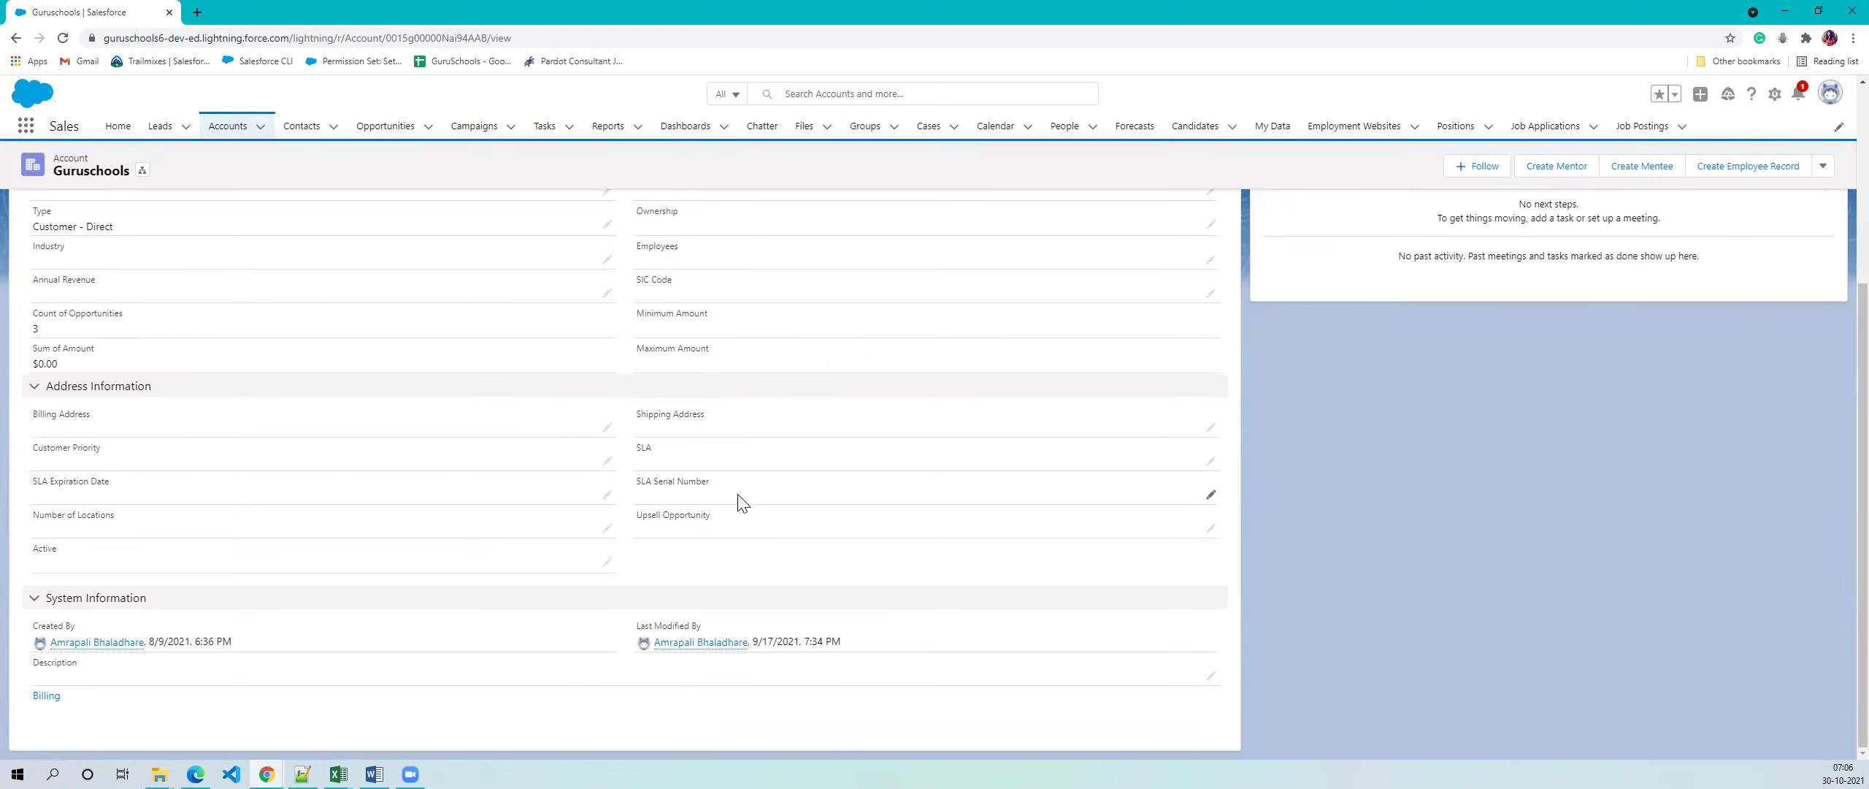
scroll(739, 501, "up", 4)
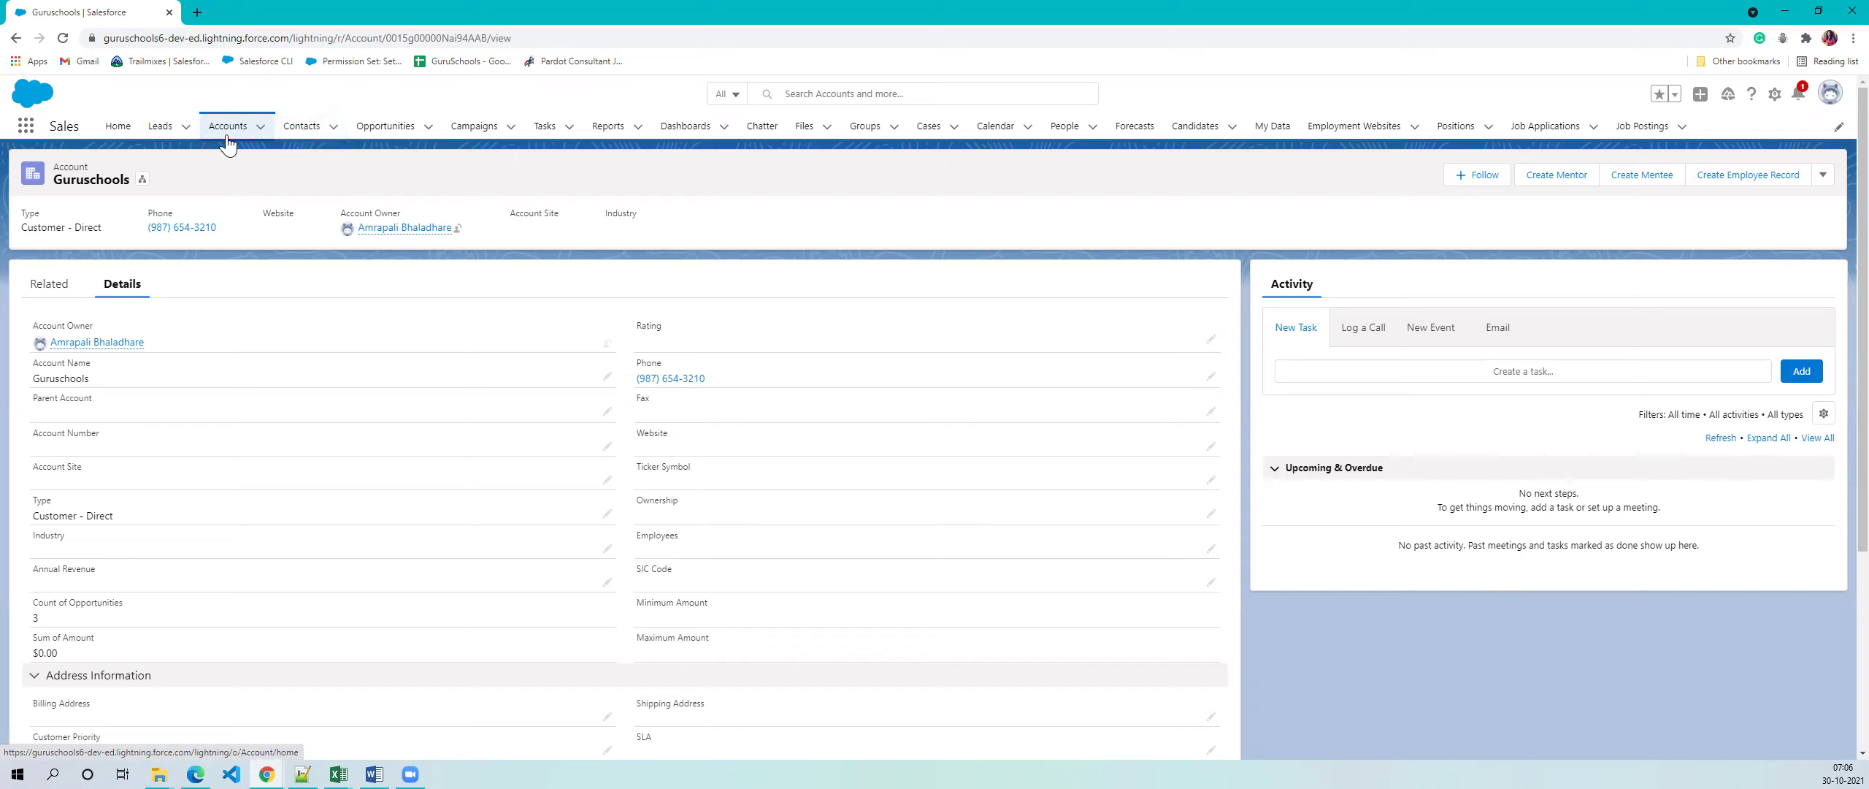
left_click(159, 127)
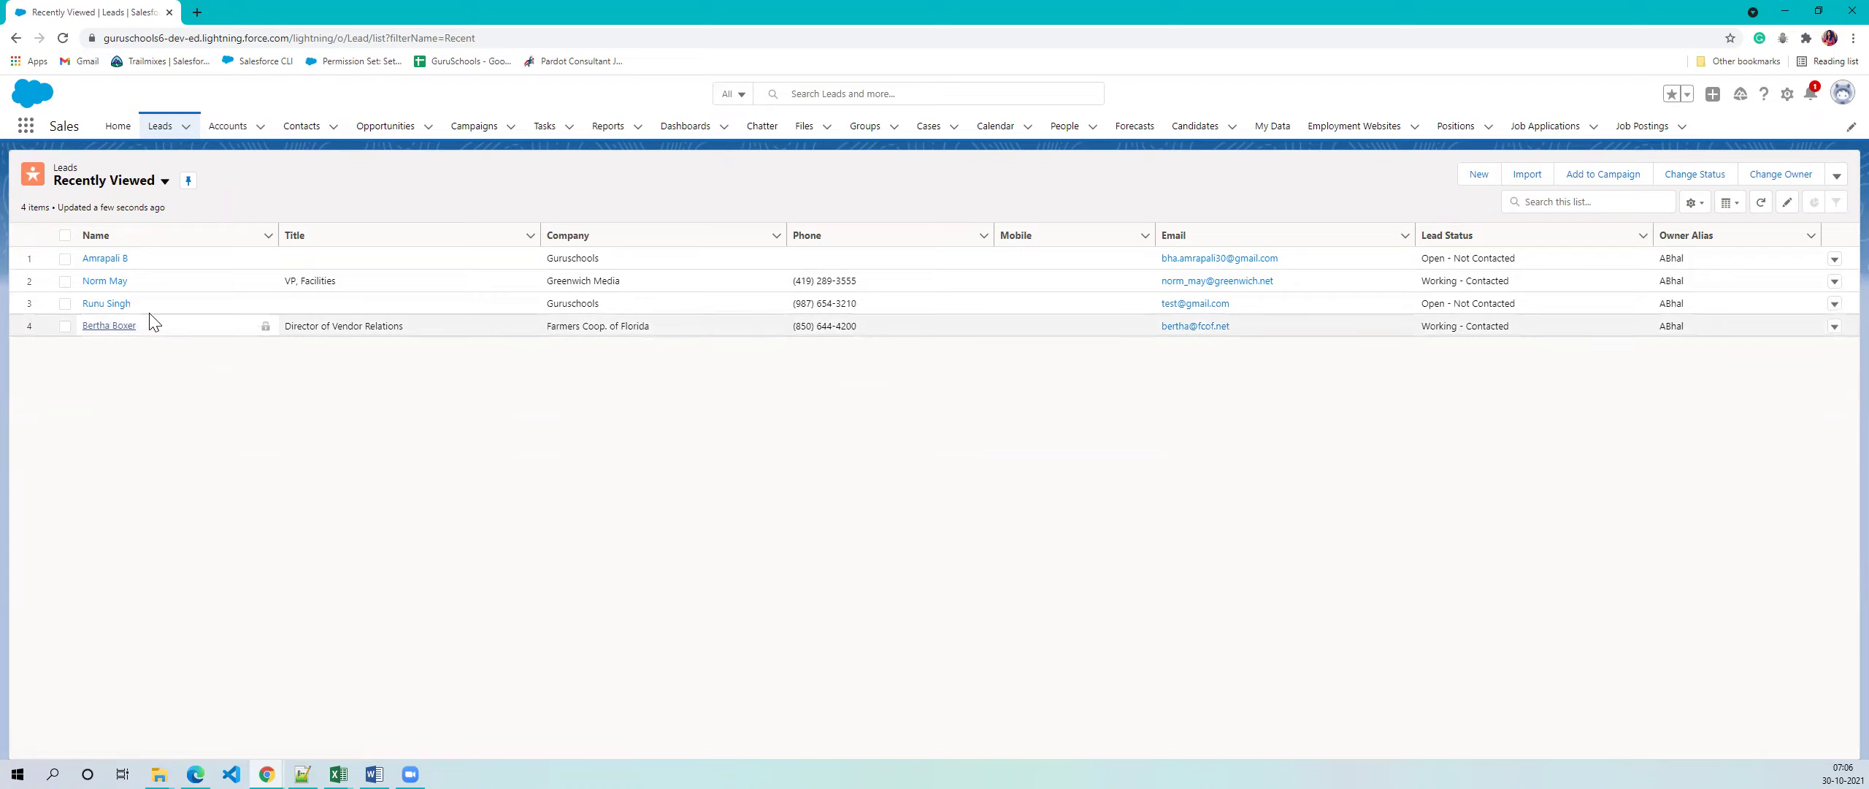
double_click(605, 303)
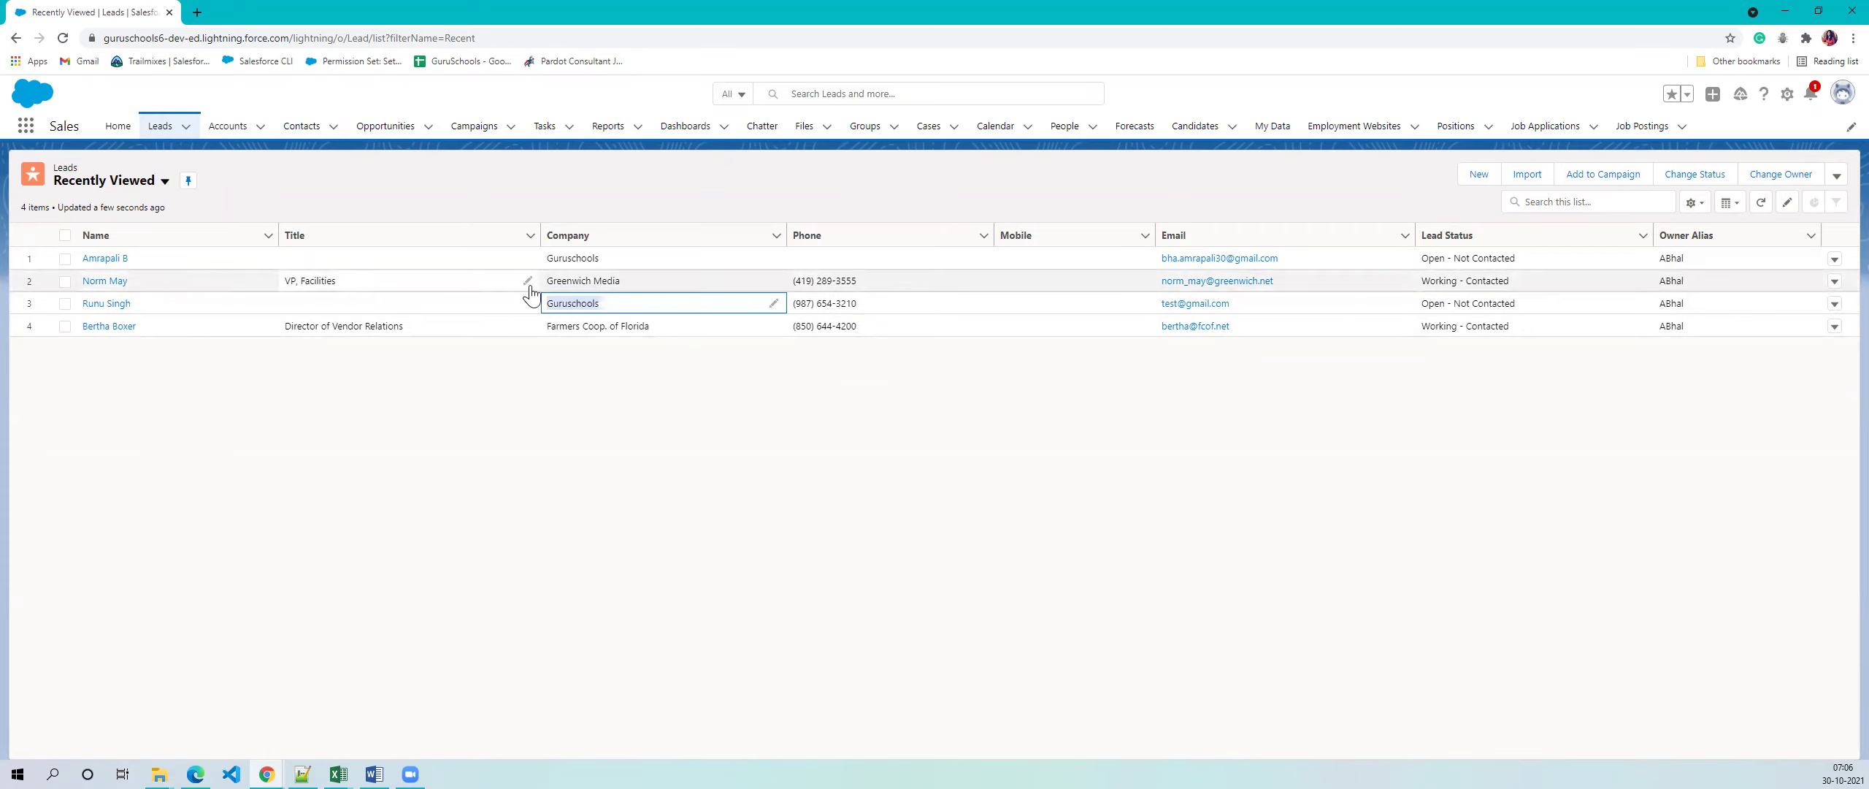
double_click(546, 283)
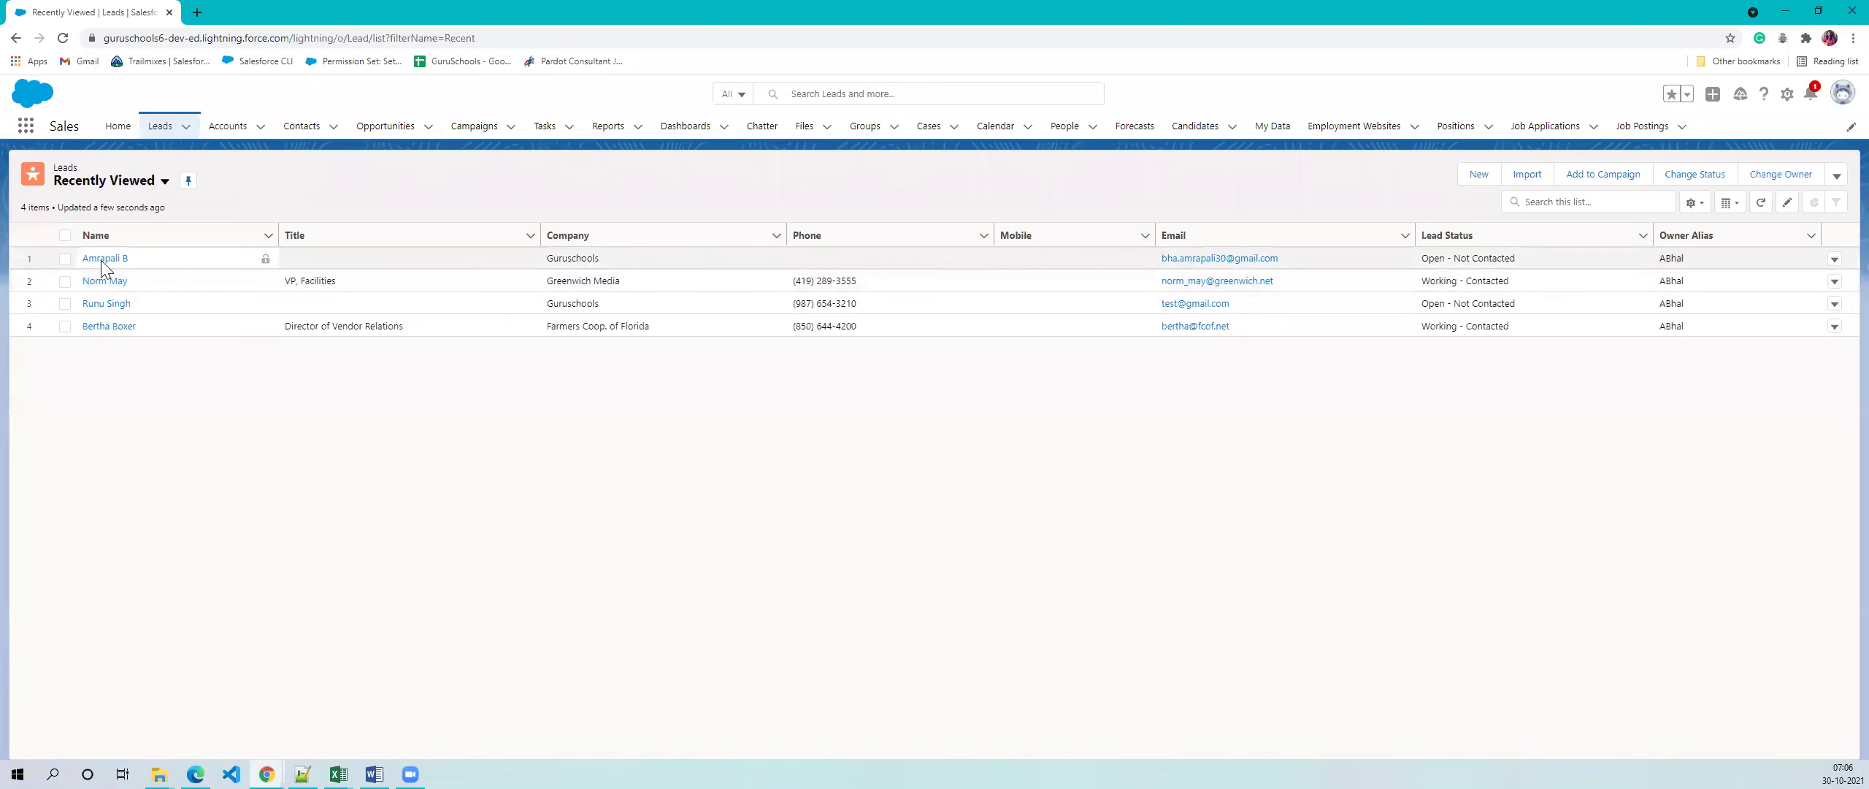
left_click(139, 260)
left_click(559, 190)
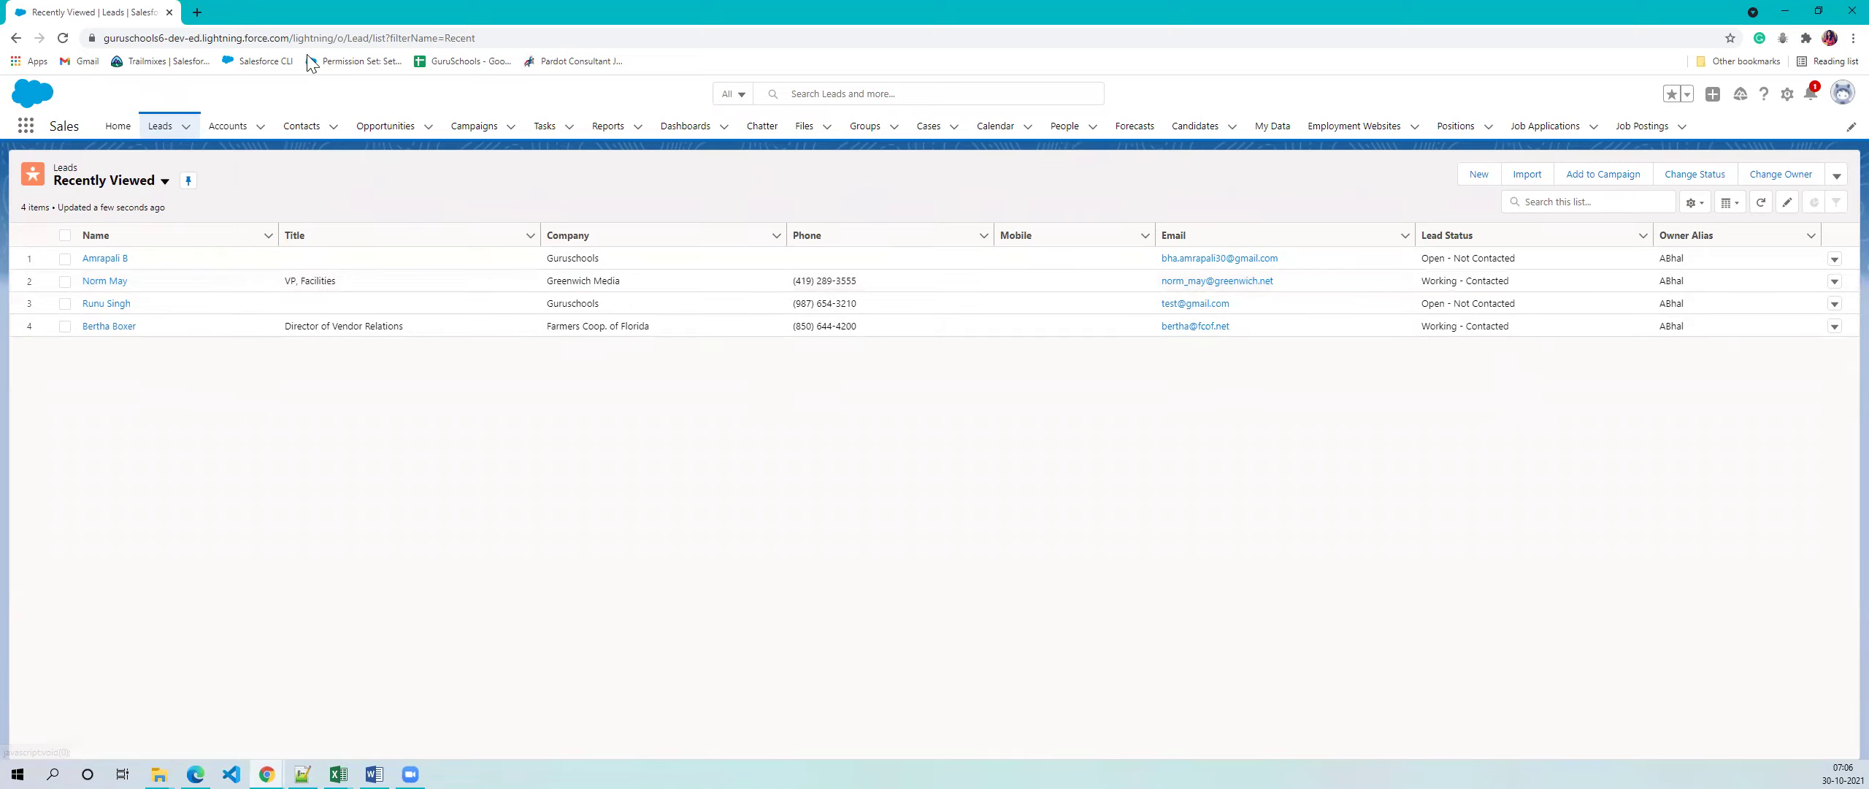
- Open Accounts in a new browser tab and show Guruschools' related records there
right_click(242, 133)
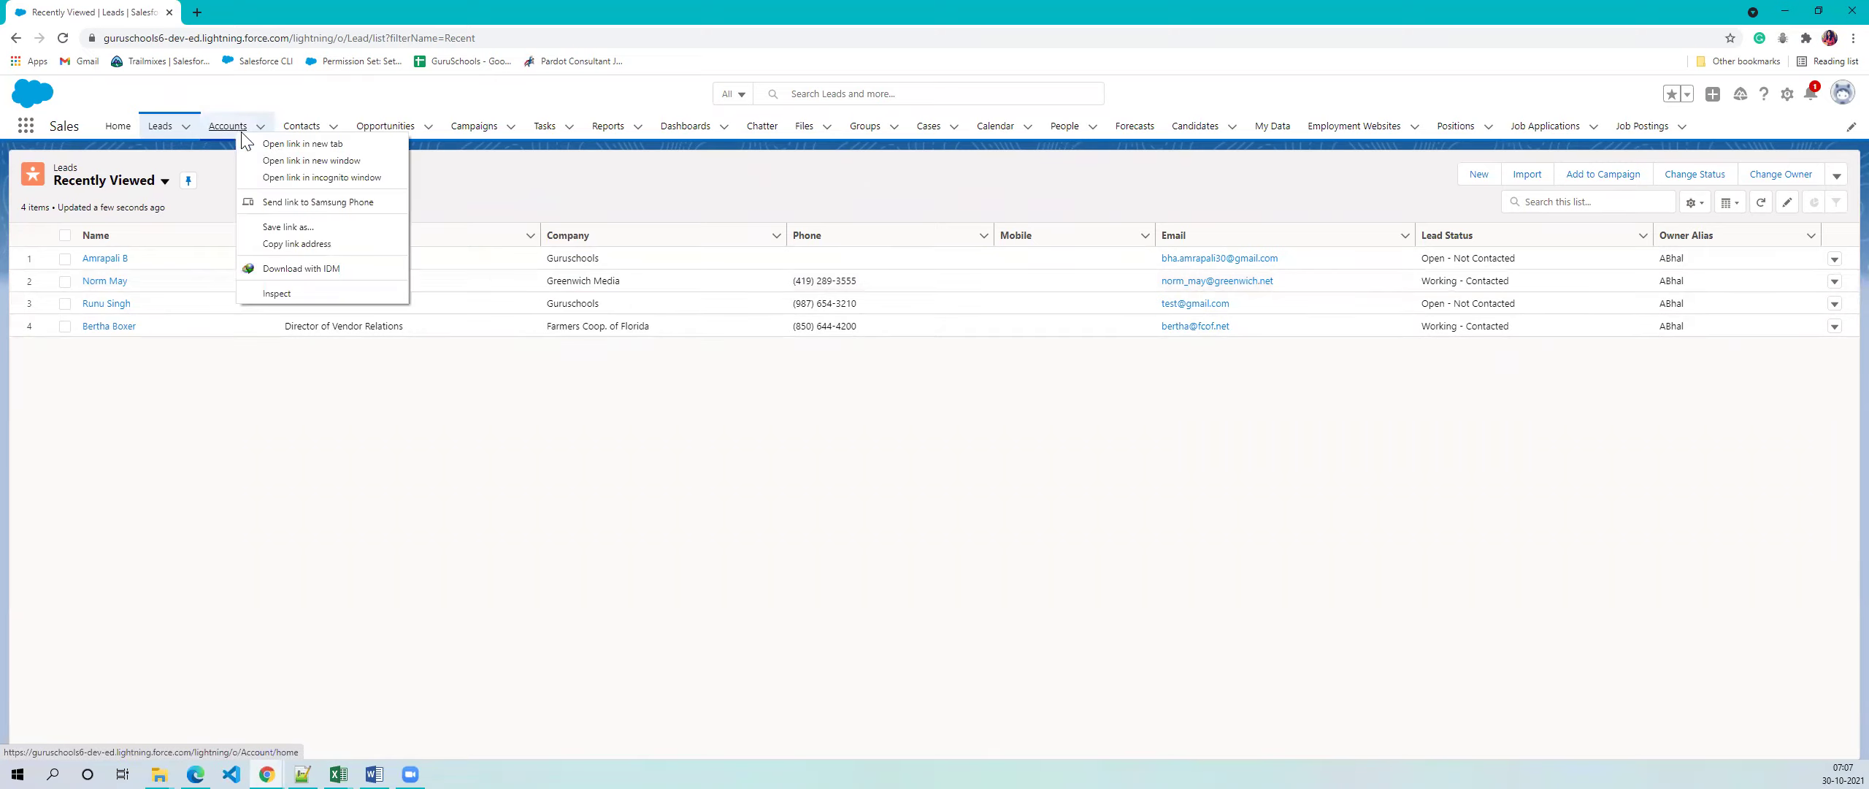
left_click(300, 143)
left_click(265, 9)
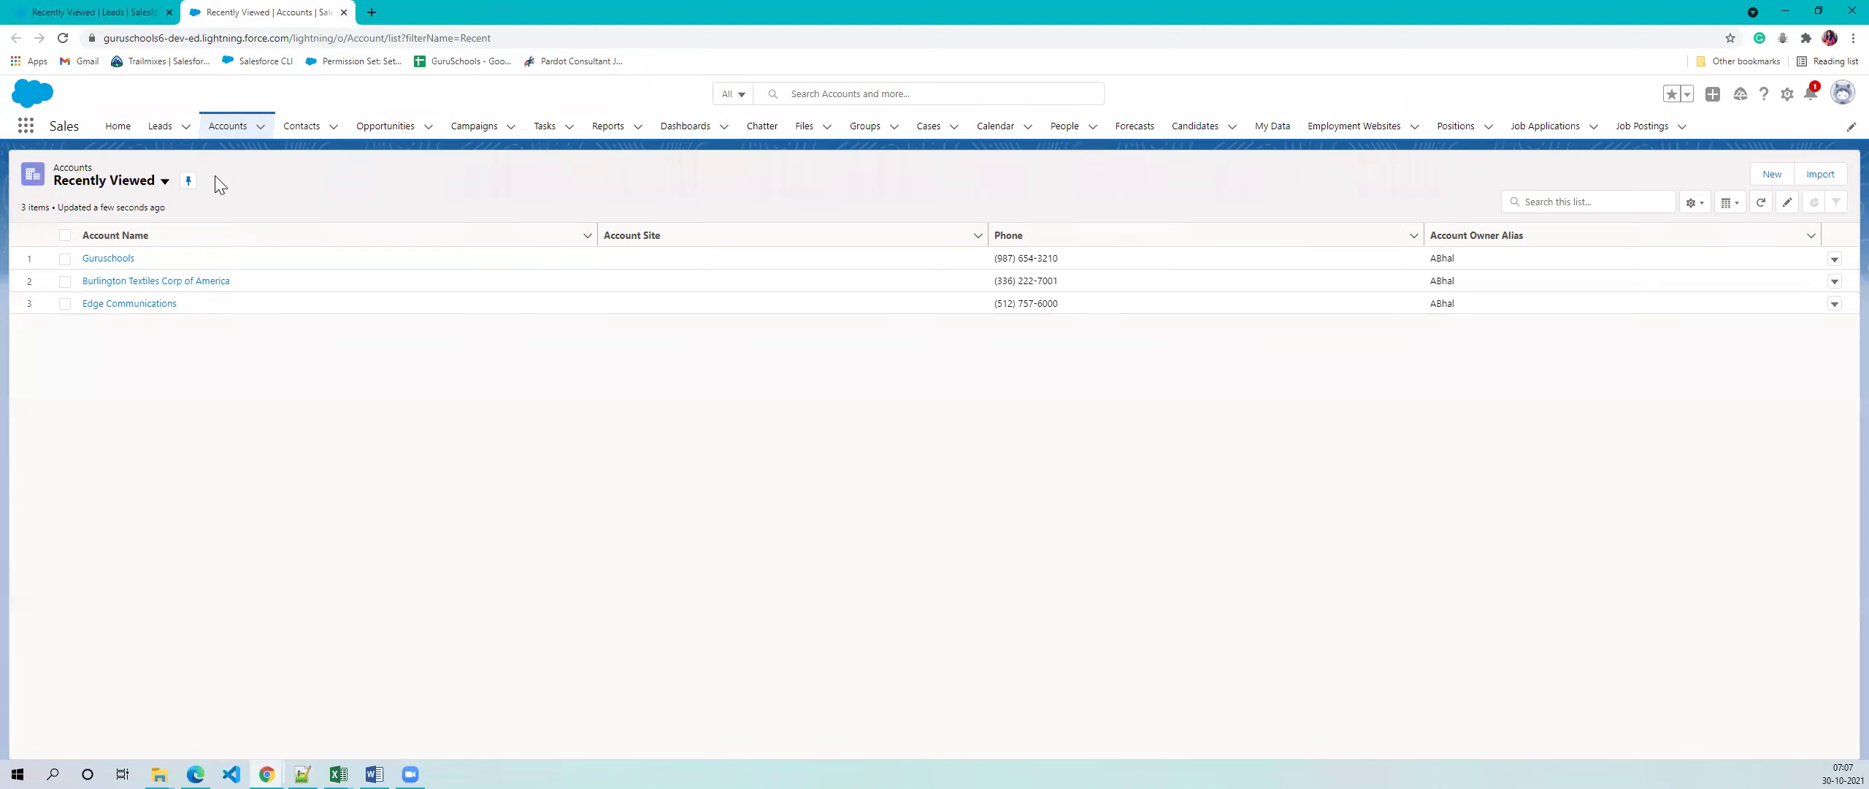
left_click(109, 258)
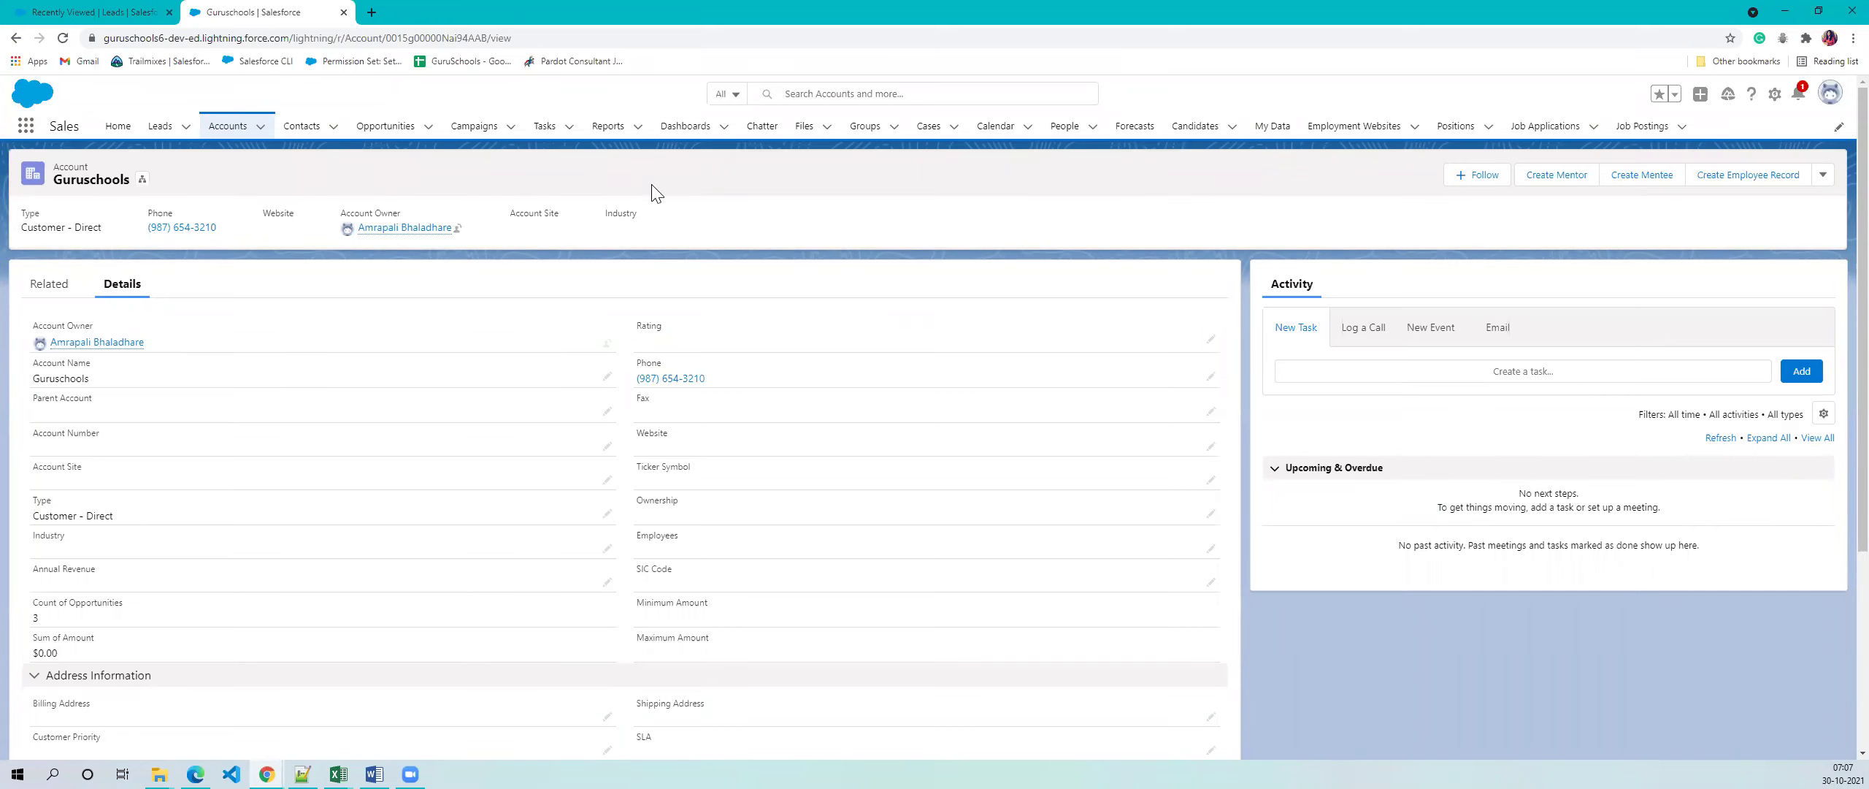
left_click(49, 285)
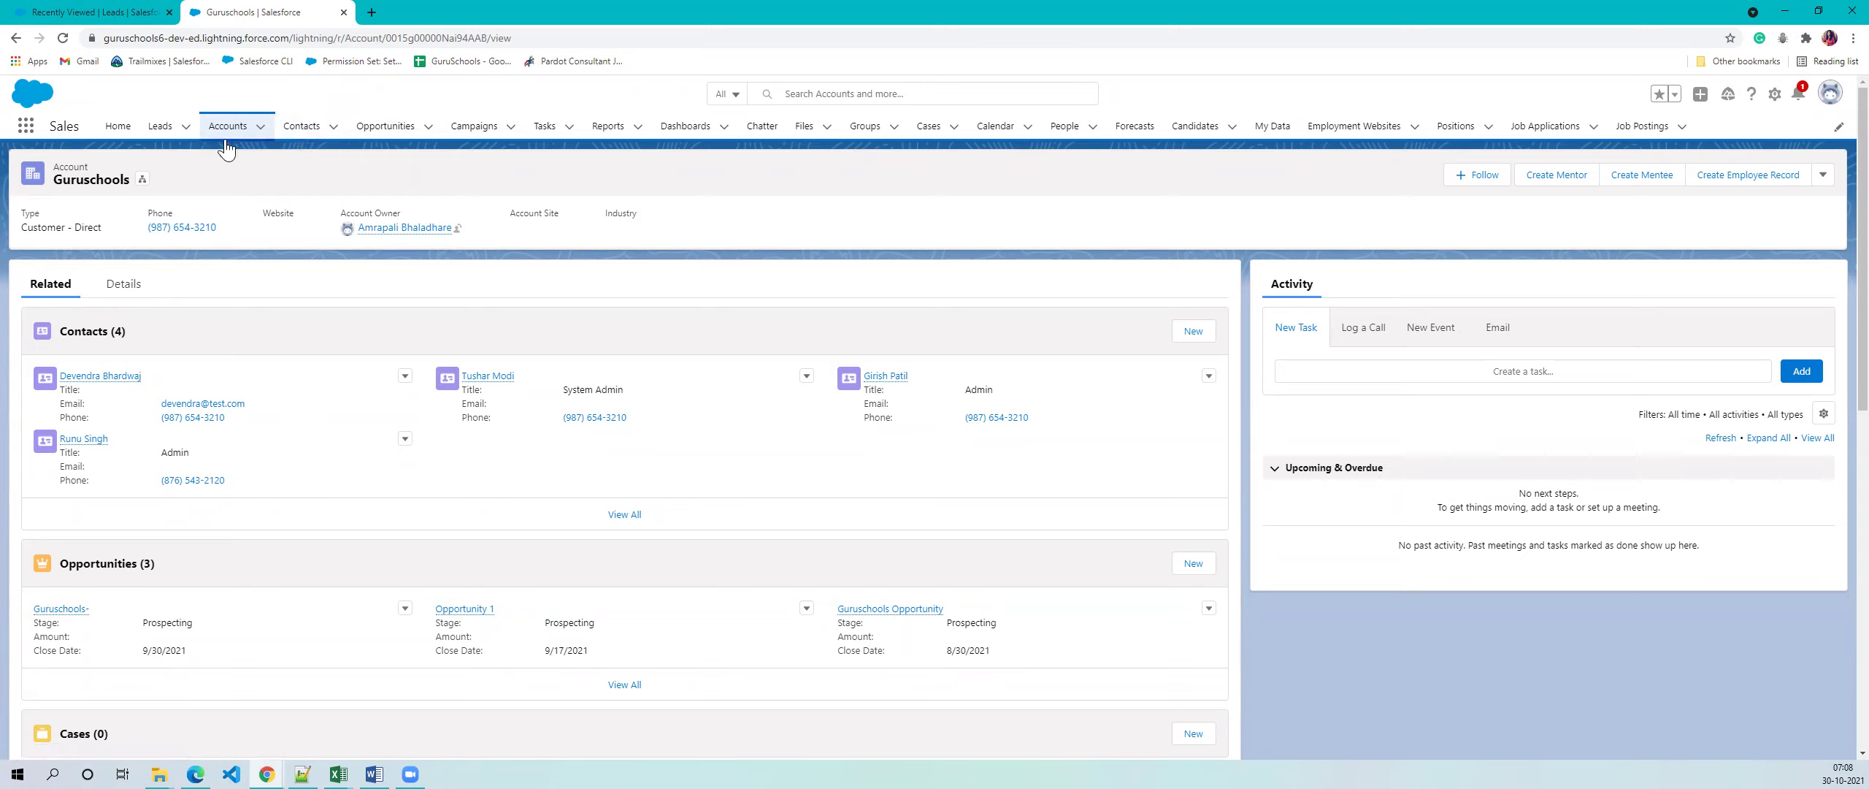
- Open the Guruschools account's first related contact in a new browser tab
right_click(83, 382)
left_click(117, 392)
scroll(291, 174, "down", 2)
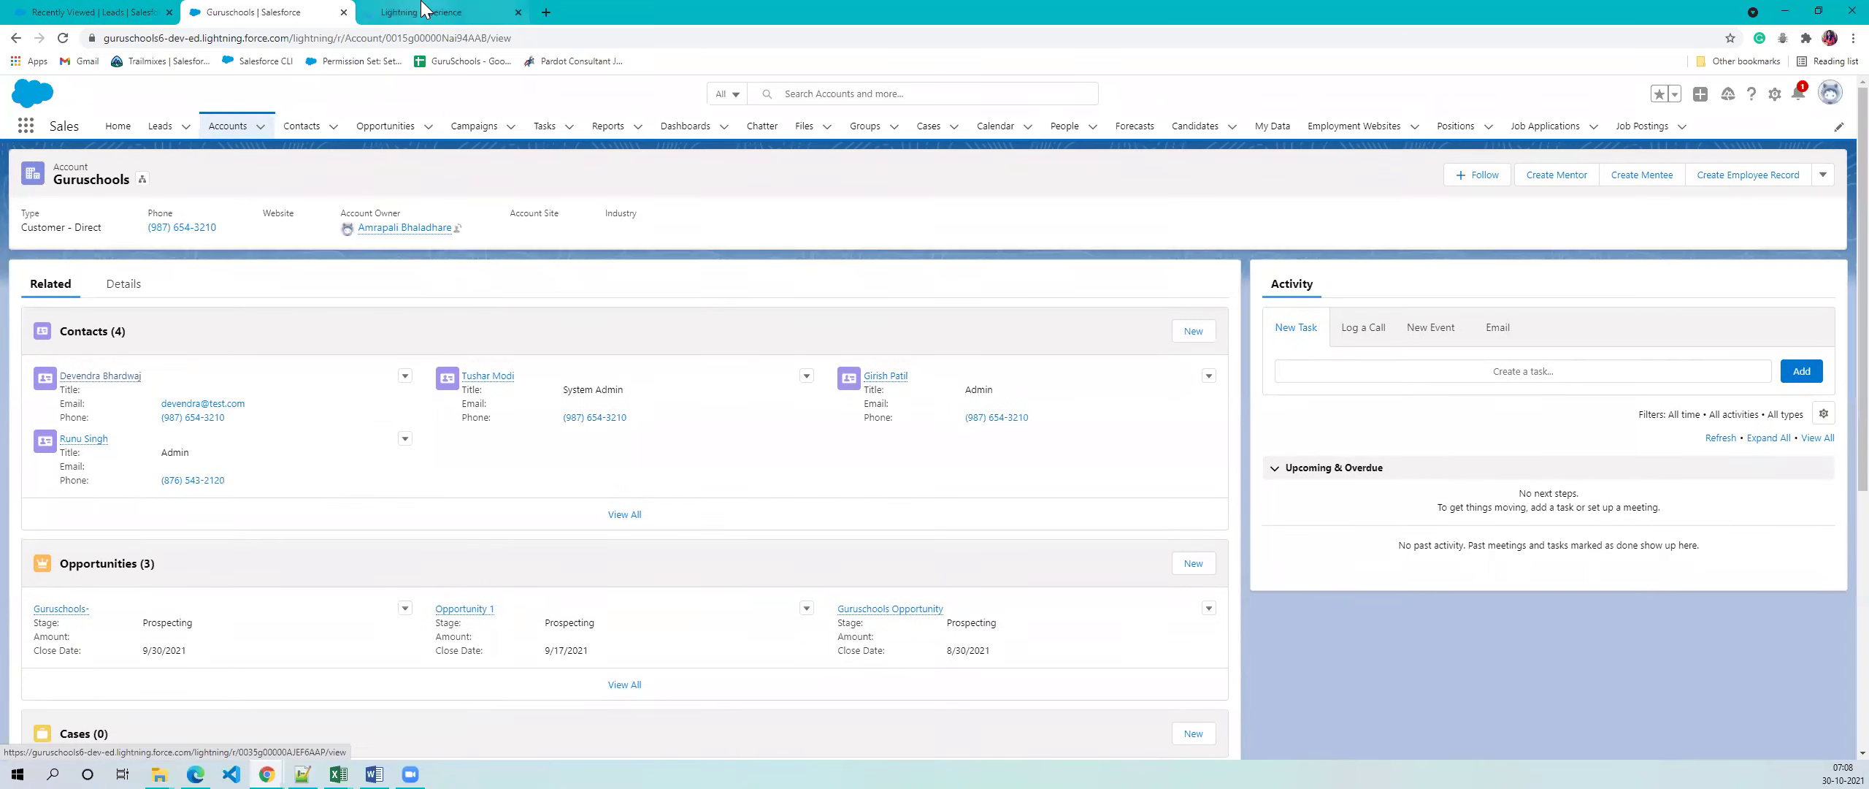
left_click(422, 11)
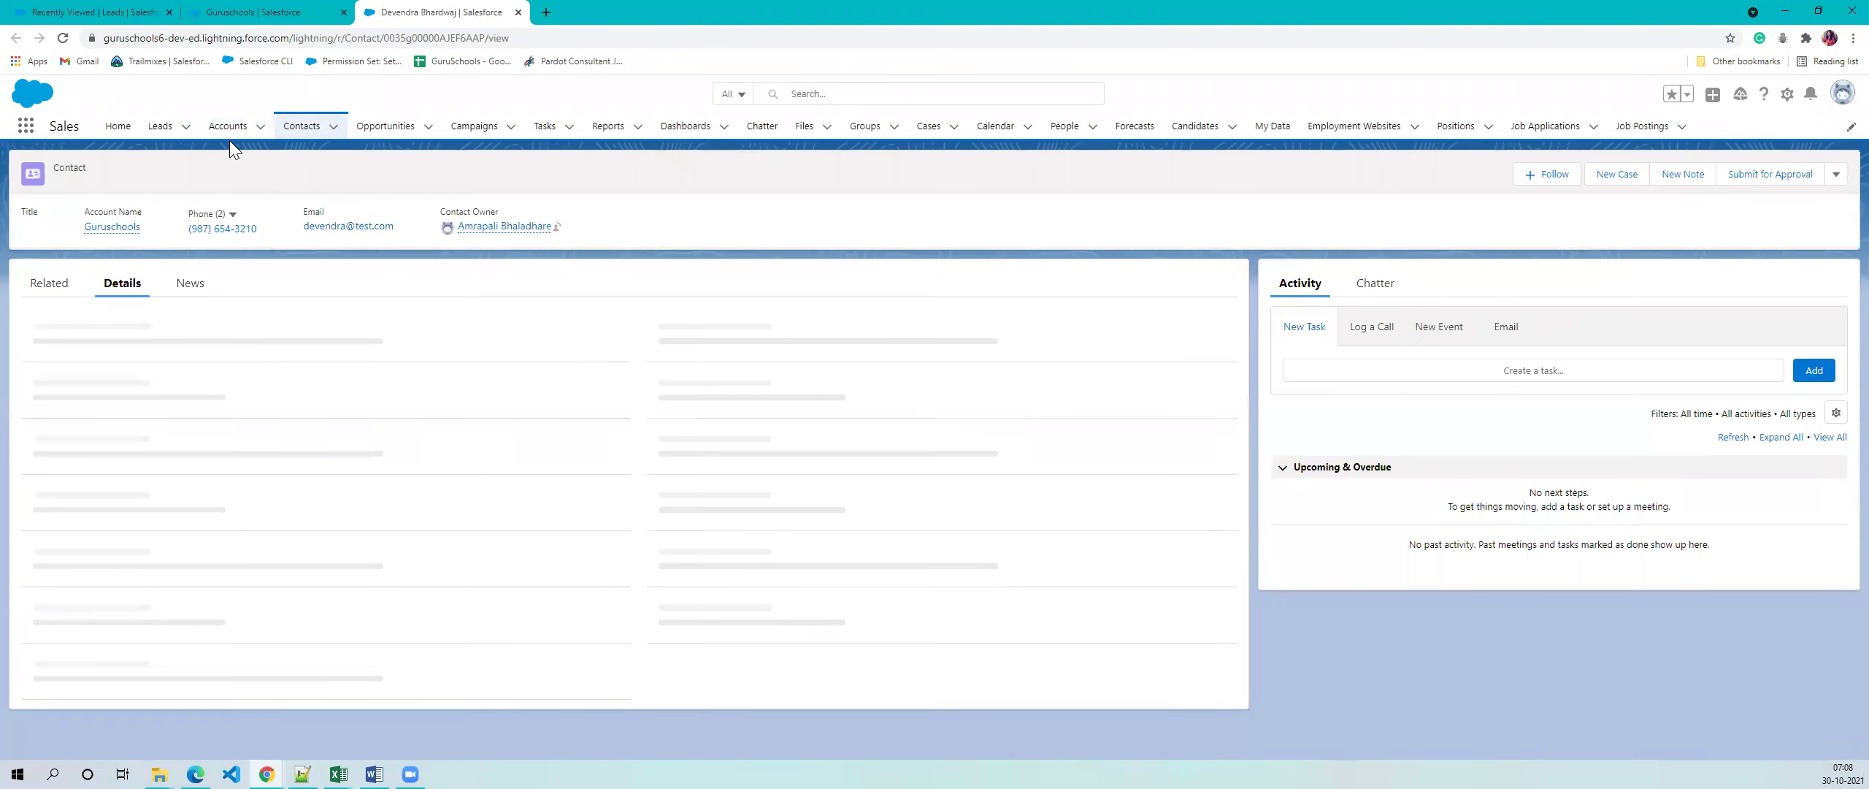
left_click(251, 11)
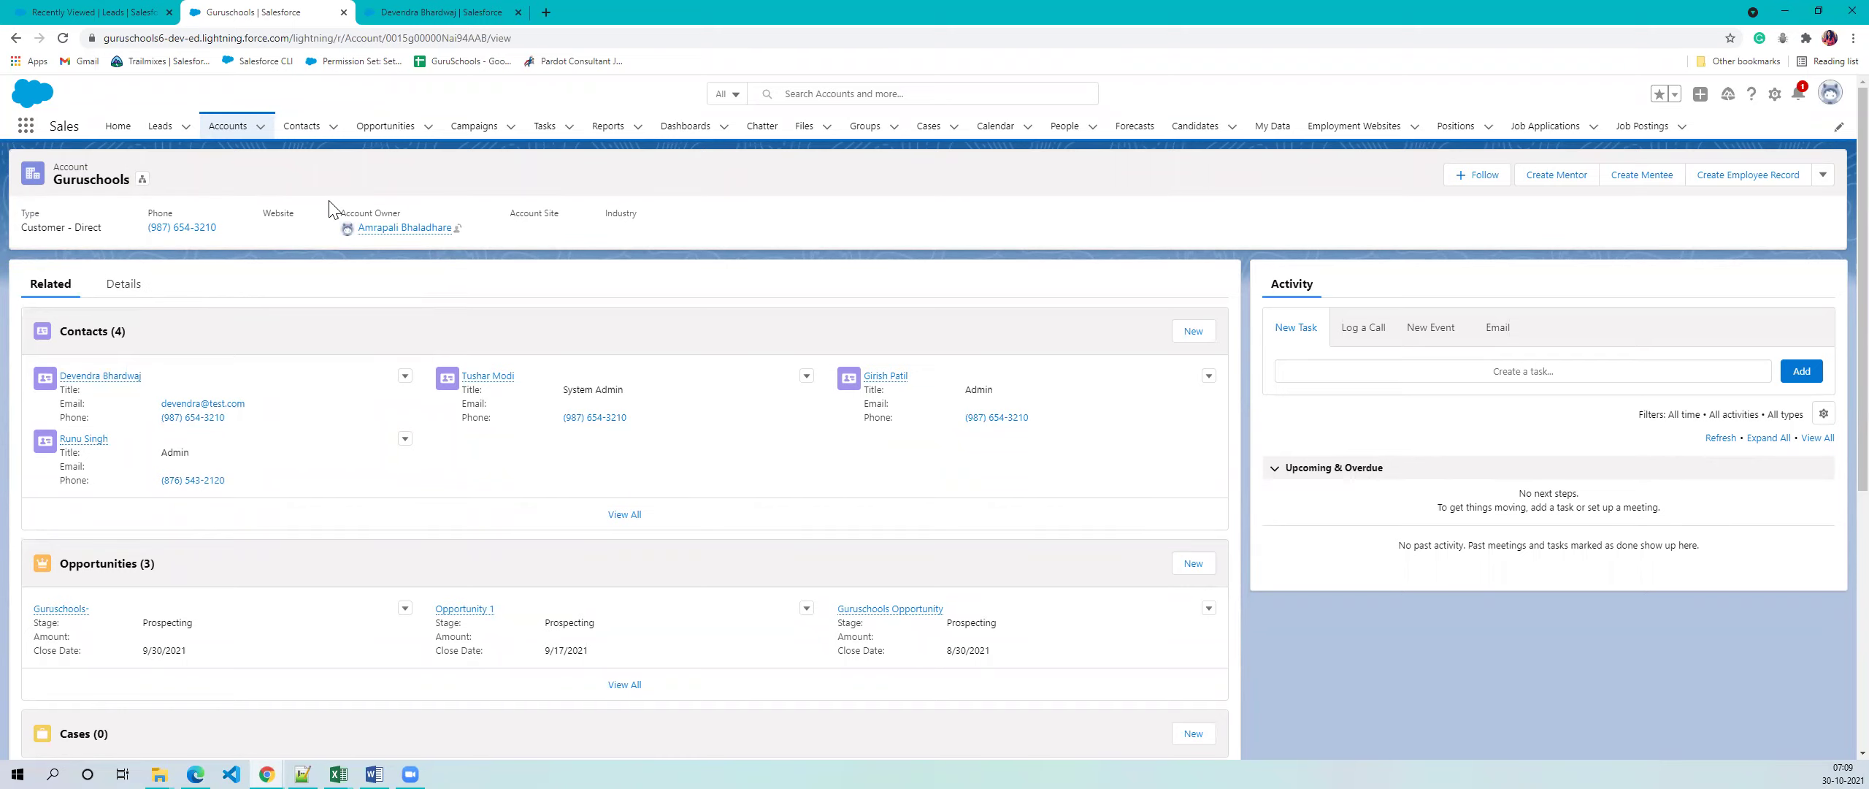
left_click(436, 10)
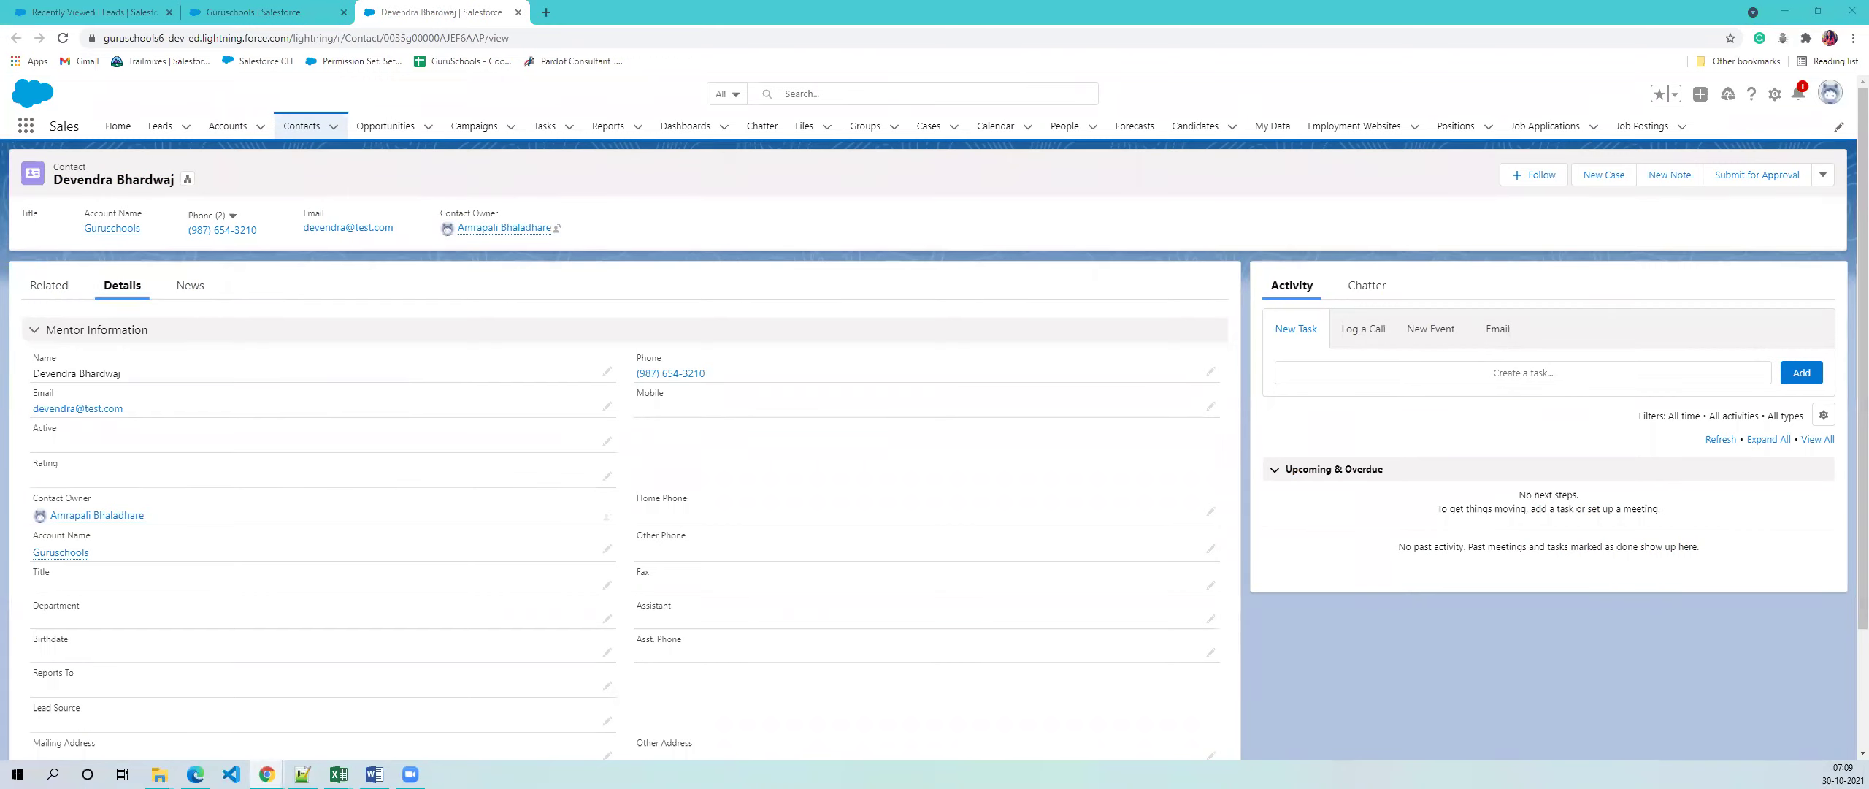
left_click(252, 11)
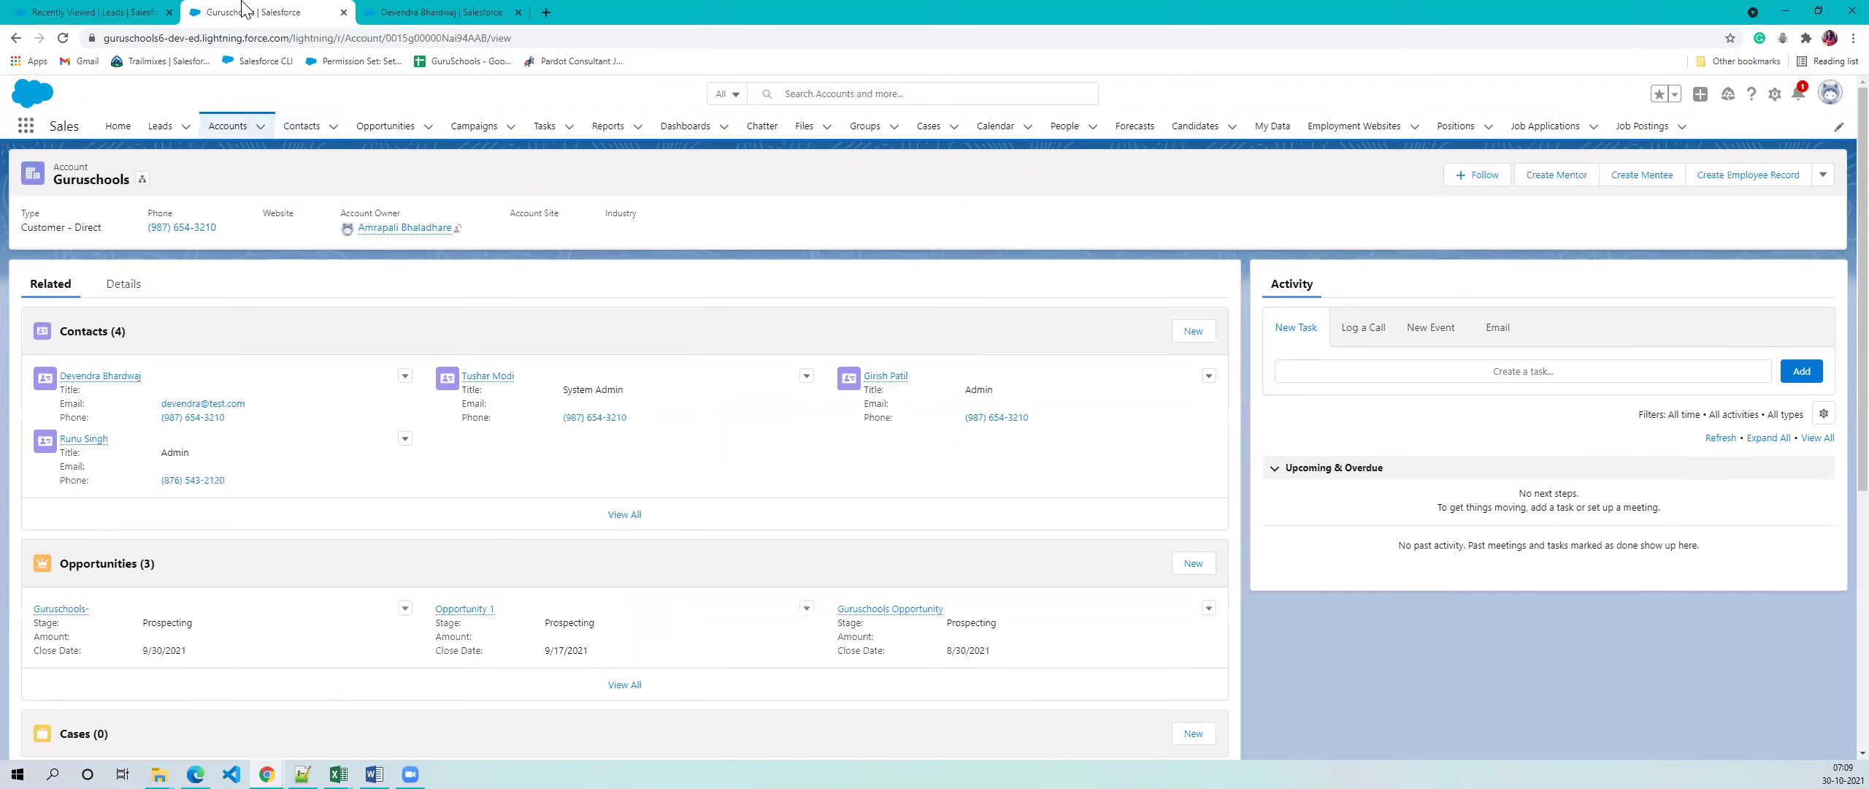
scroll(300, 395, "down", 4)
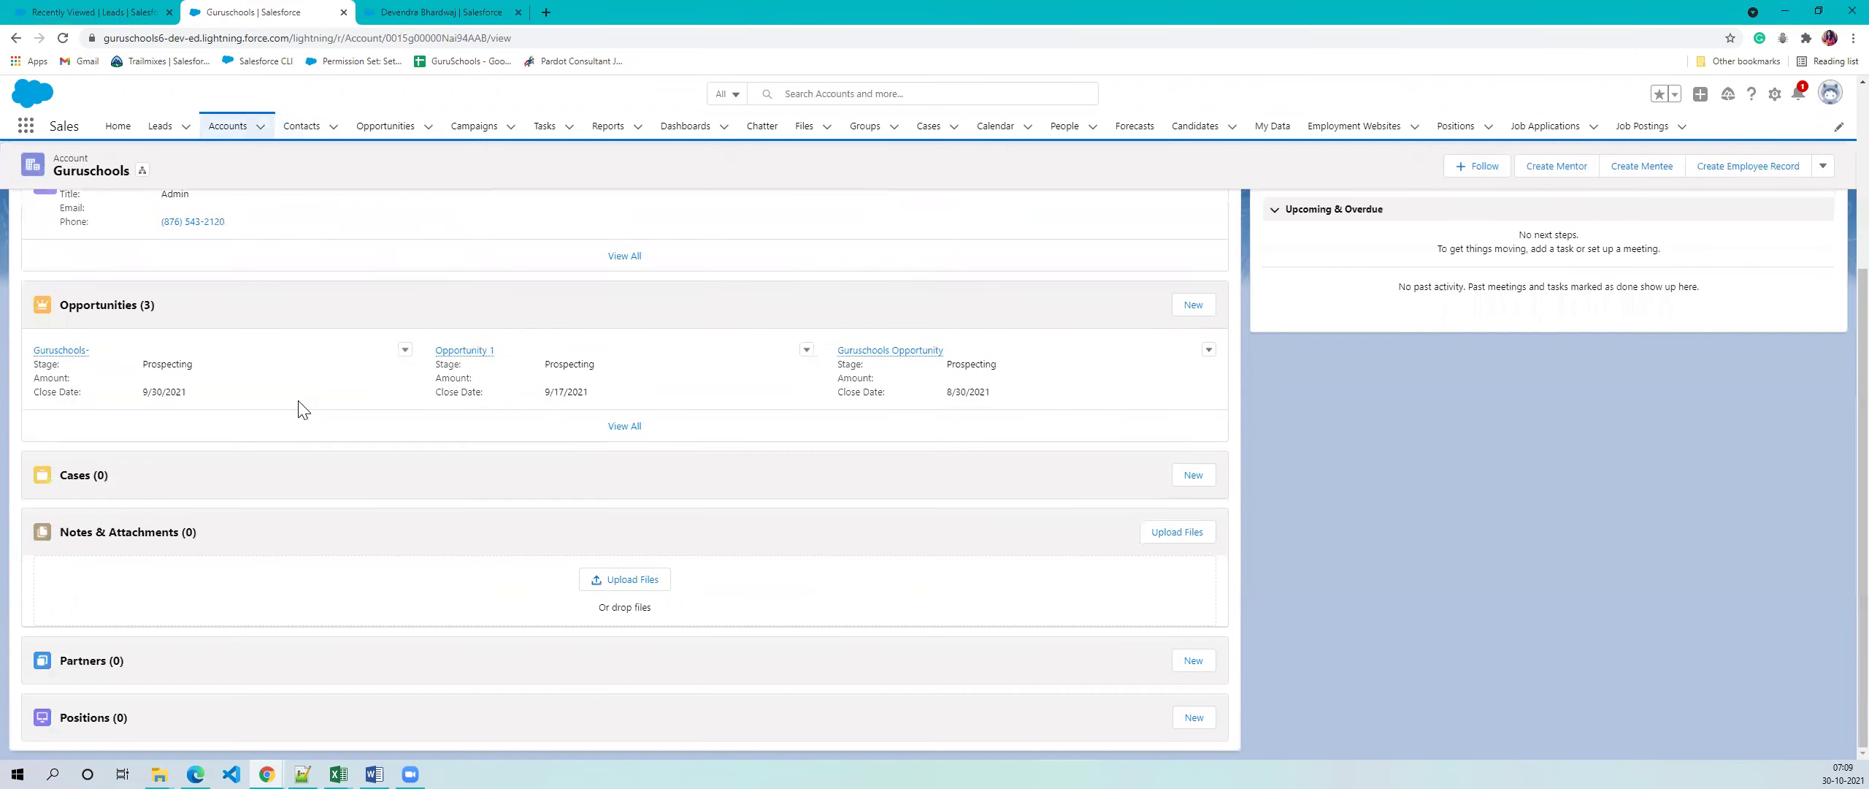
scroll(300, 409, "up", 4)
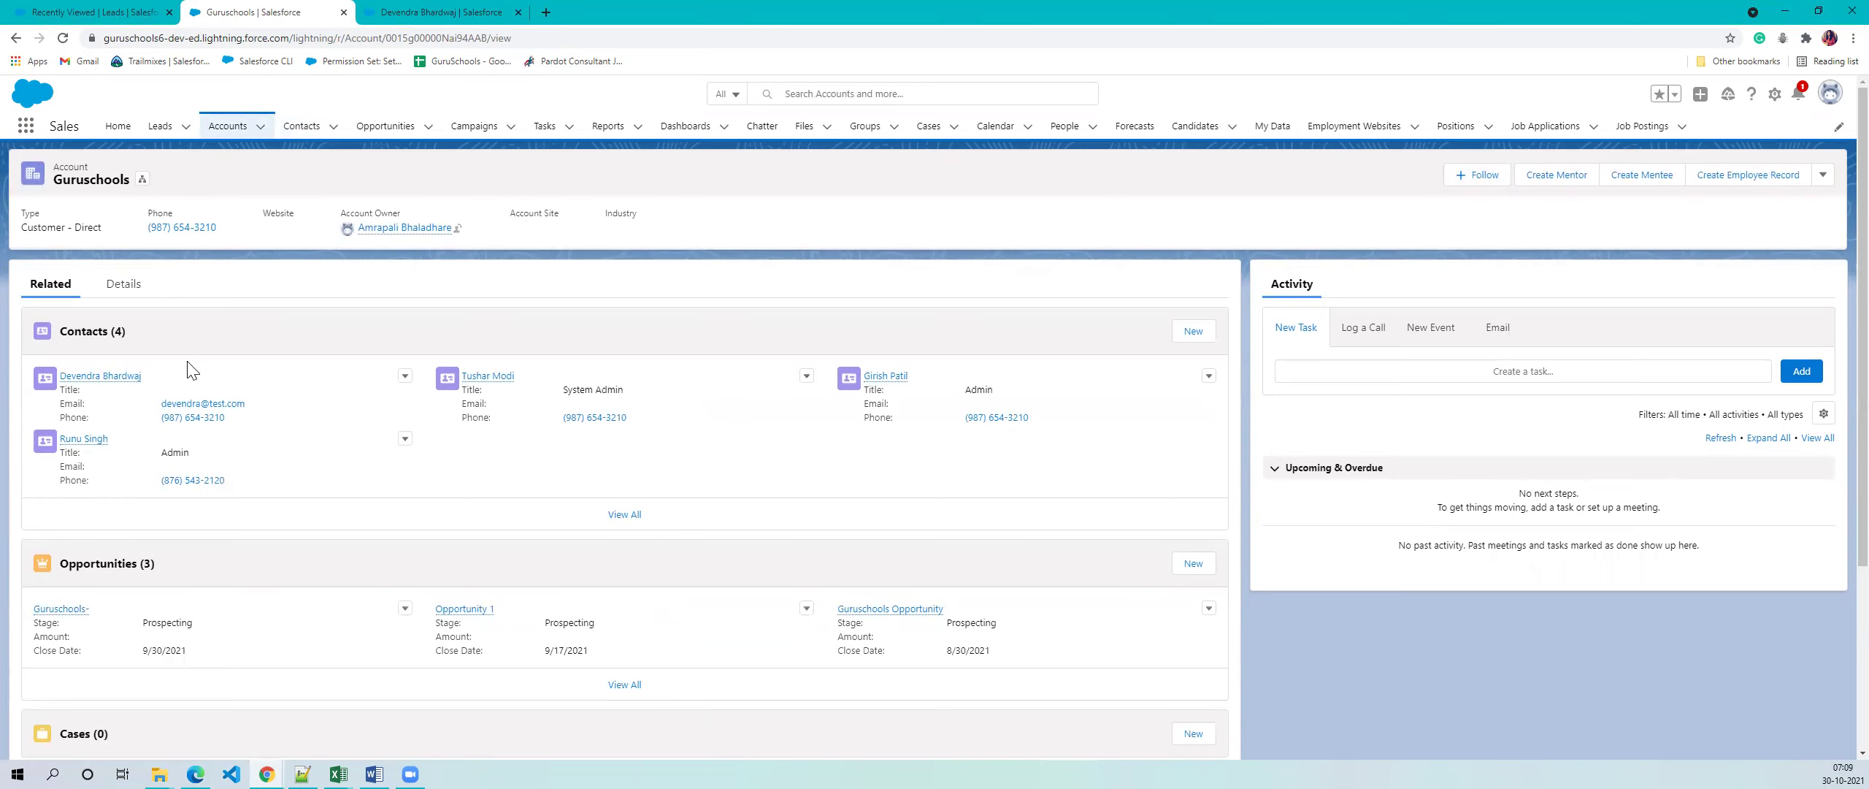
scroll(197, 420, "down", 4)
scroll(197, 420, "up", 4)
- Check that the converted contact's Account Name is Guruschools, comparing it against the account tab
left_click(453, 8)
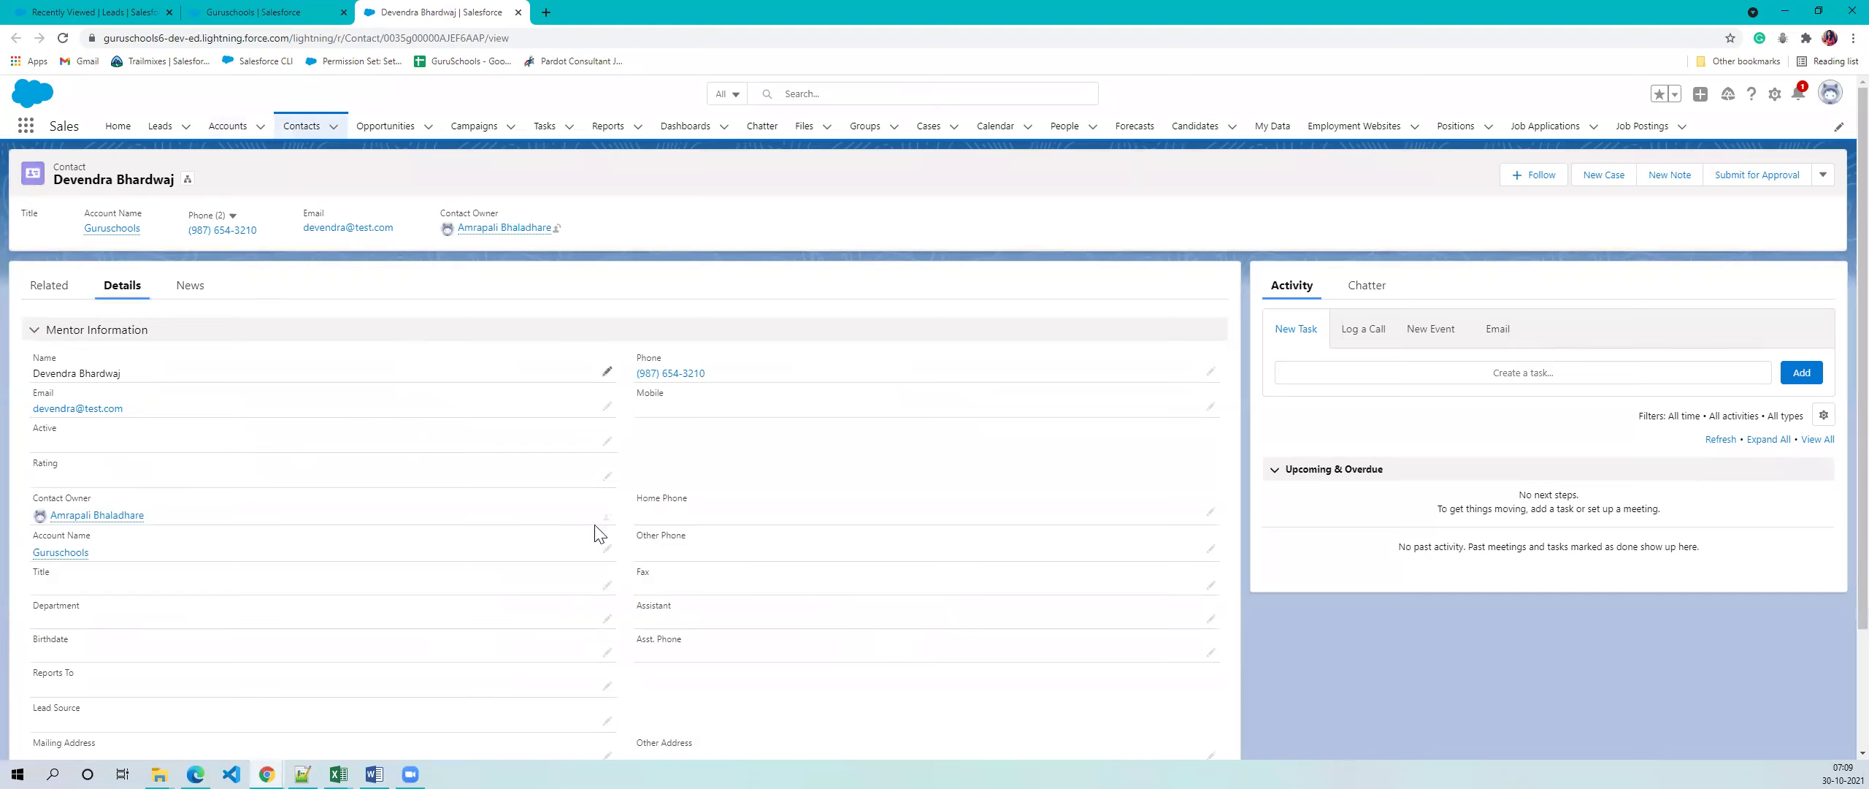
left_click_drag(152, 377, 35, 385)
left_click(628, 287)
scroll(154, 585, "down", 2)
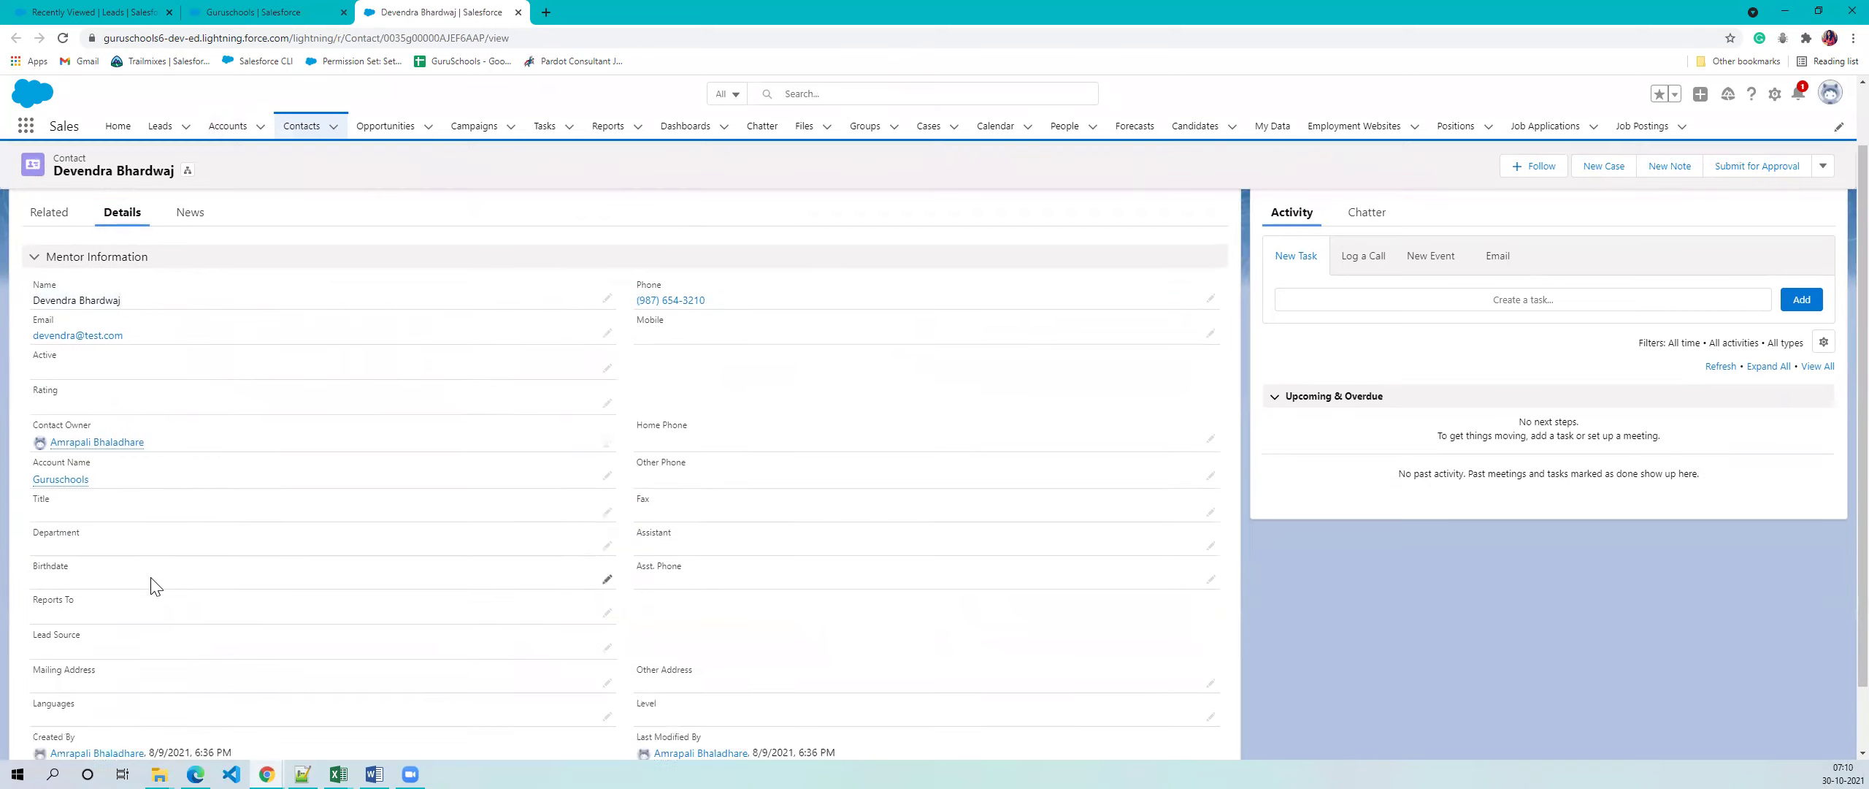
left_click_drag(120, 414, 32, 402)
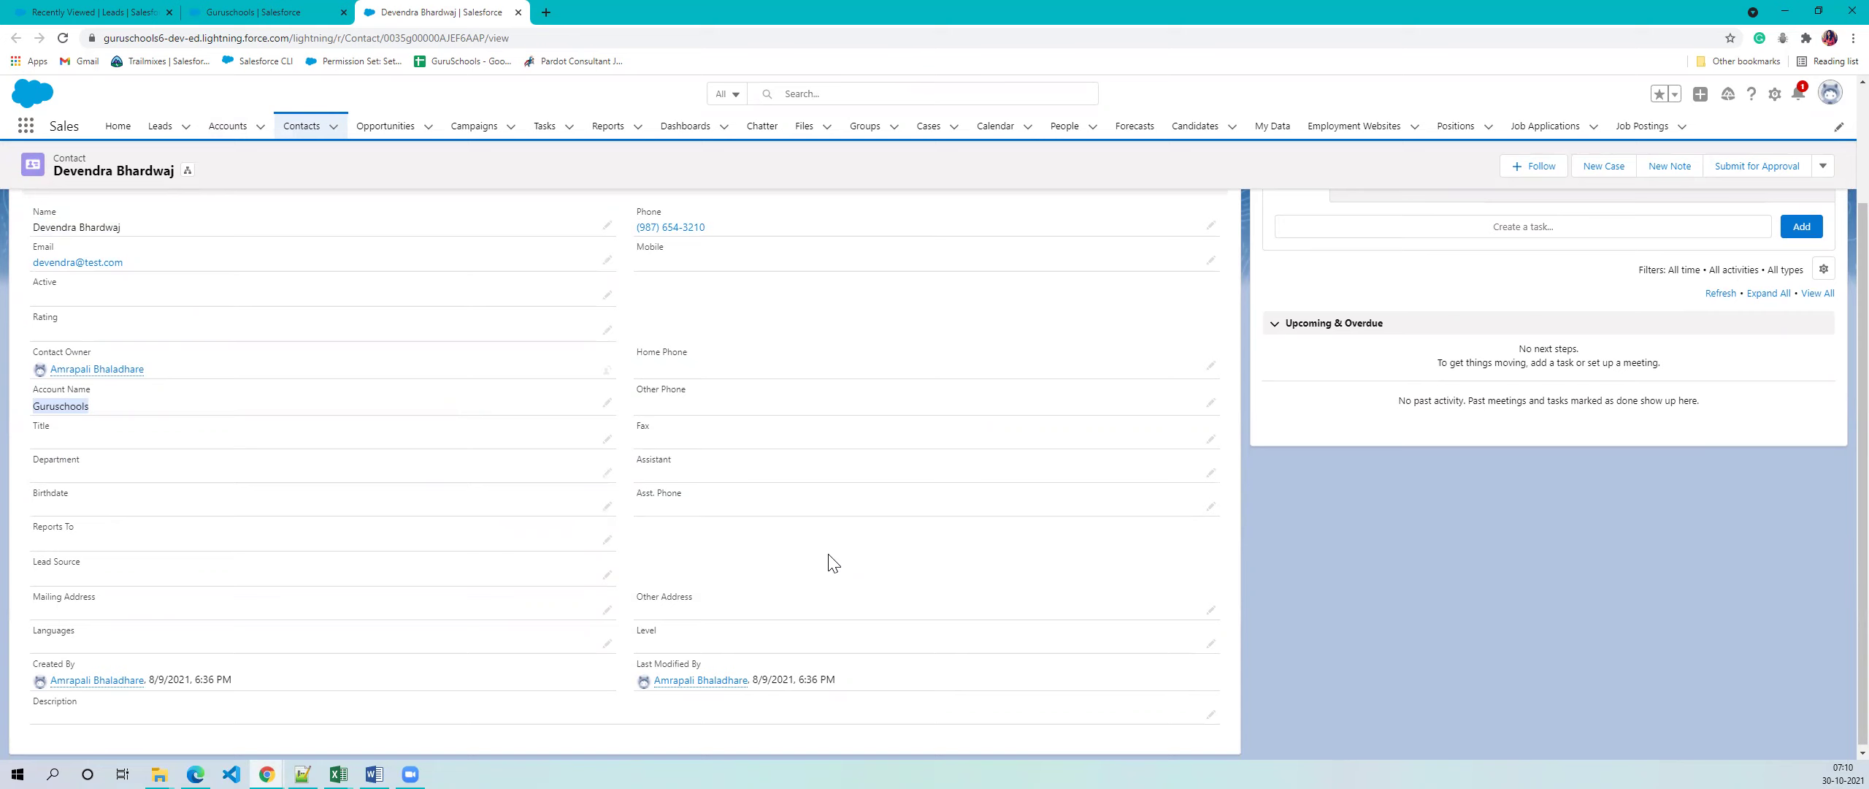
left_click(250, 23)
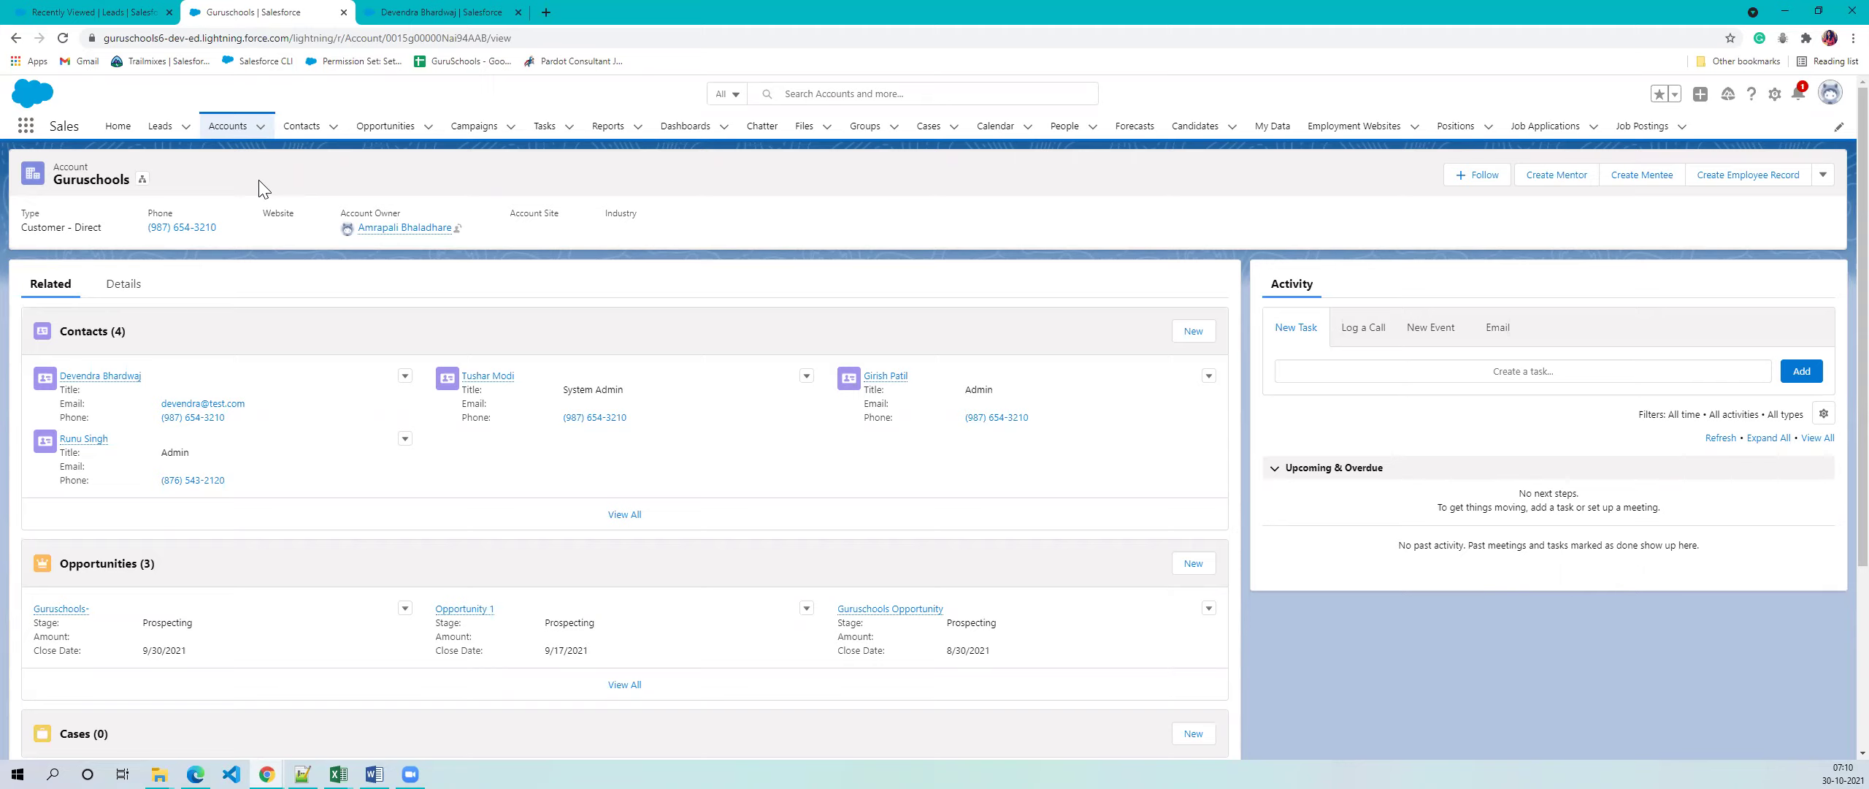
left_click(485, 20)
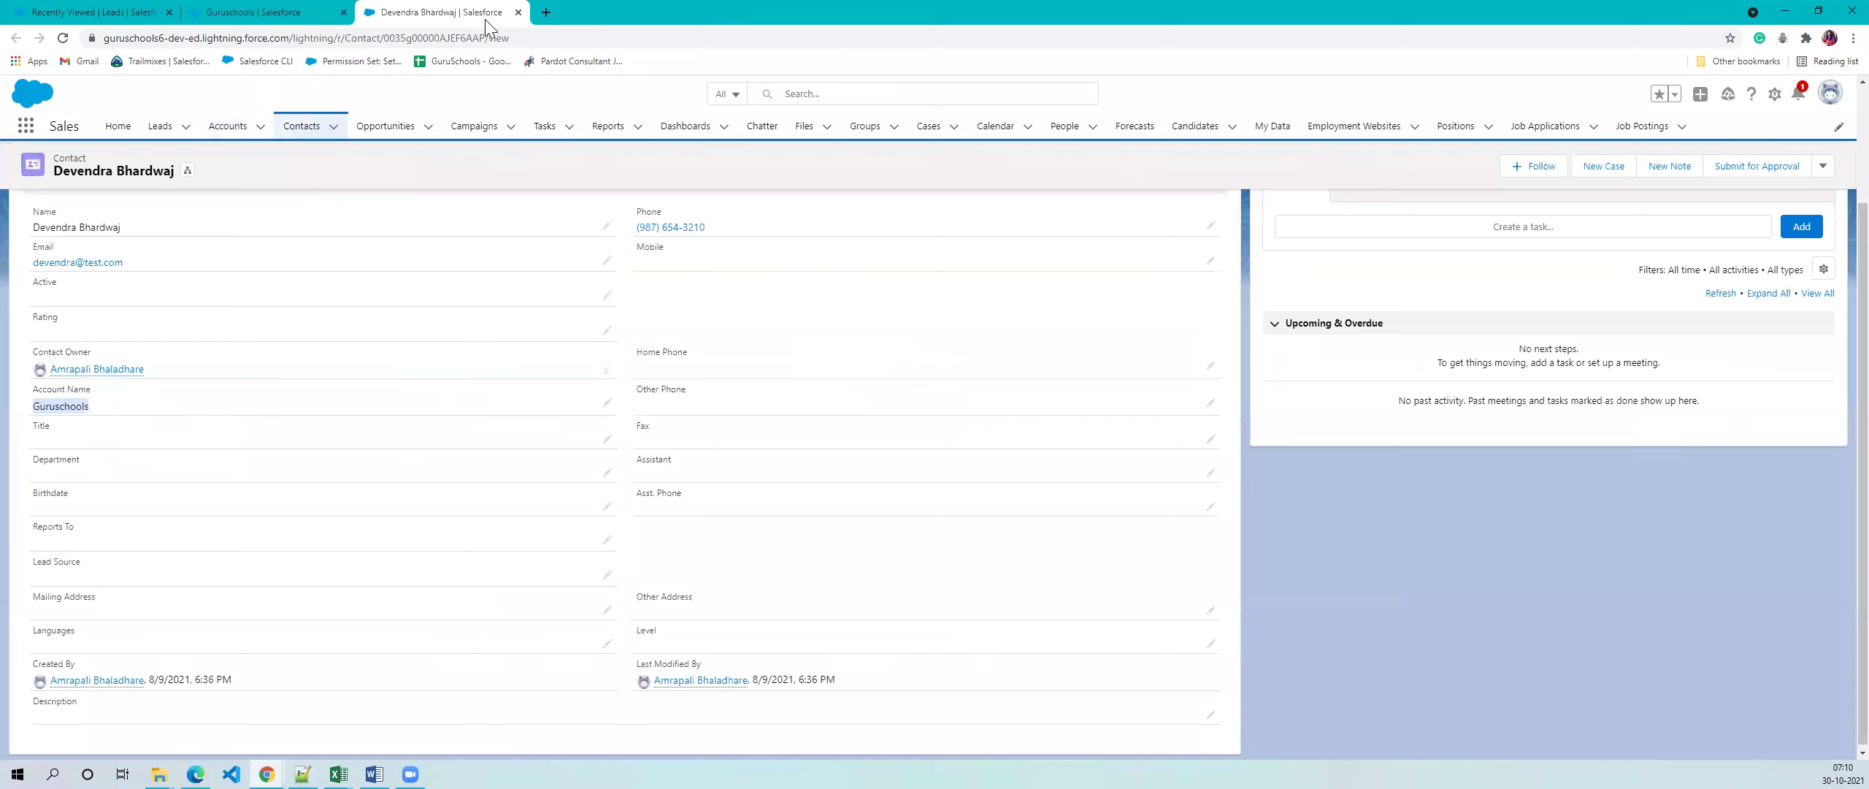
left_click(222, 9)
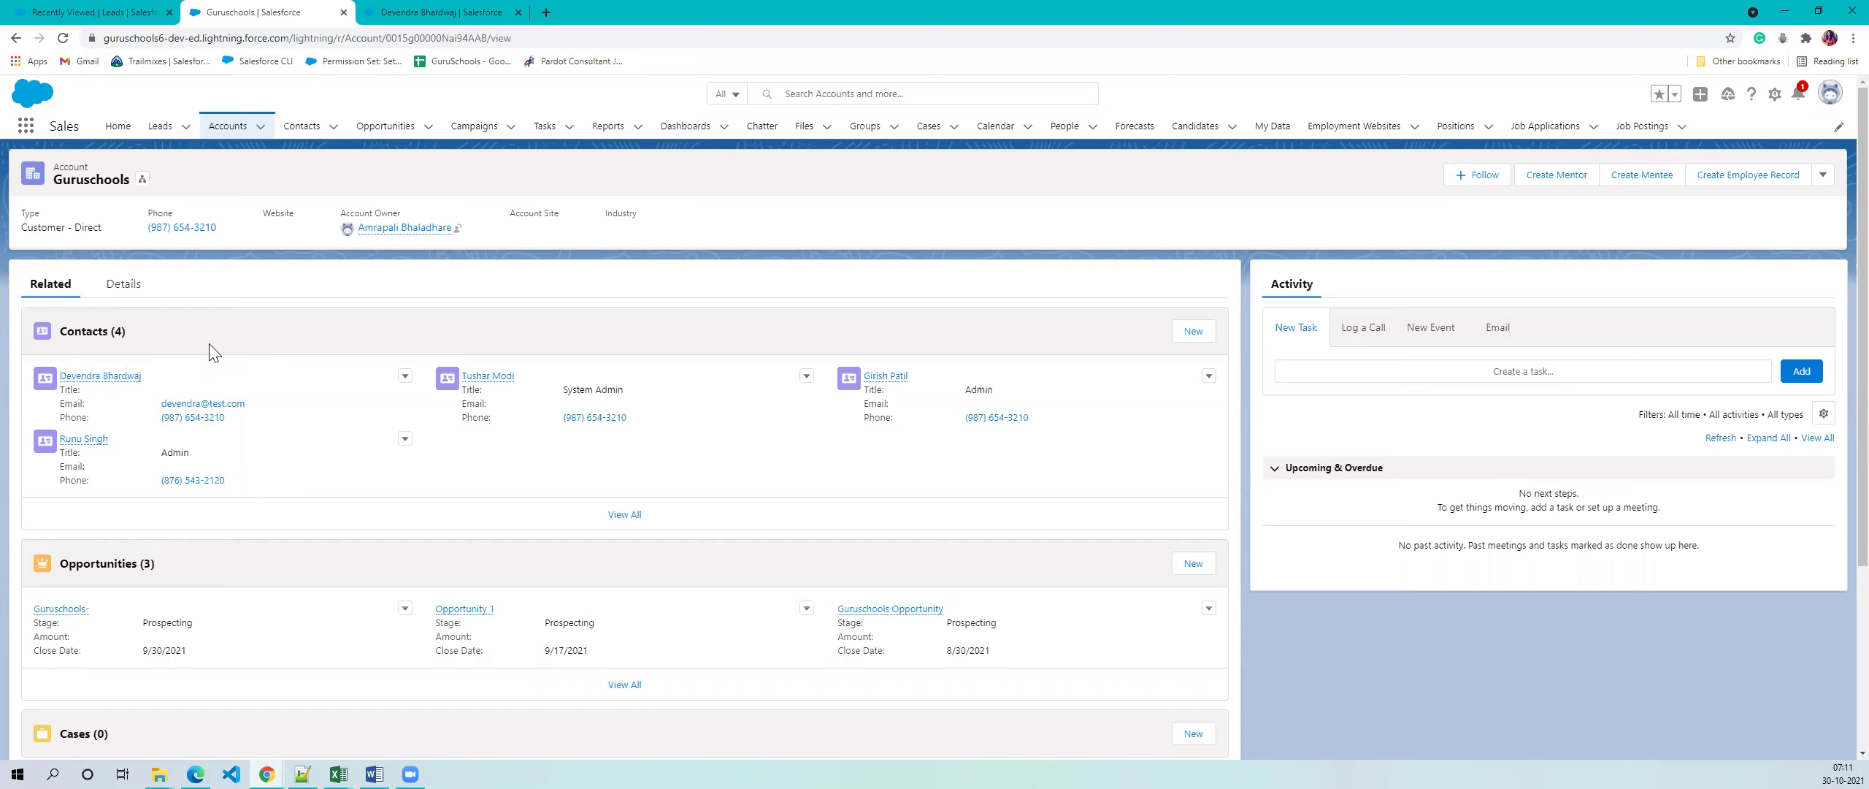
left_click(433, 11)
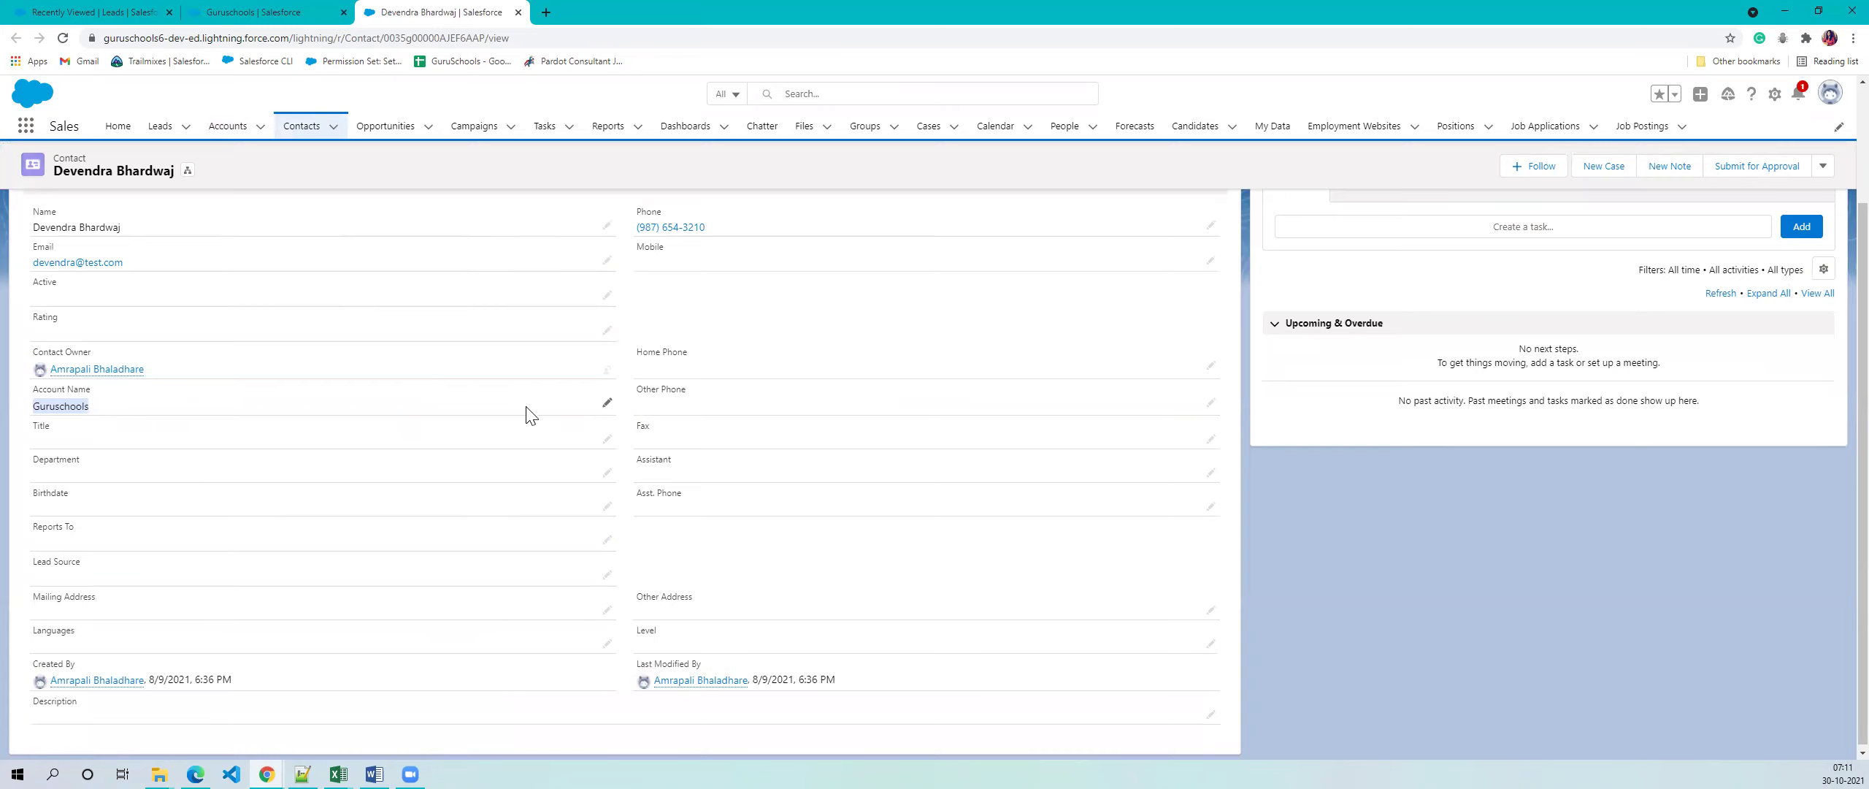
left_click(609, 407)
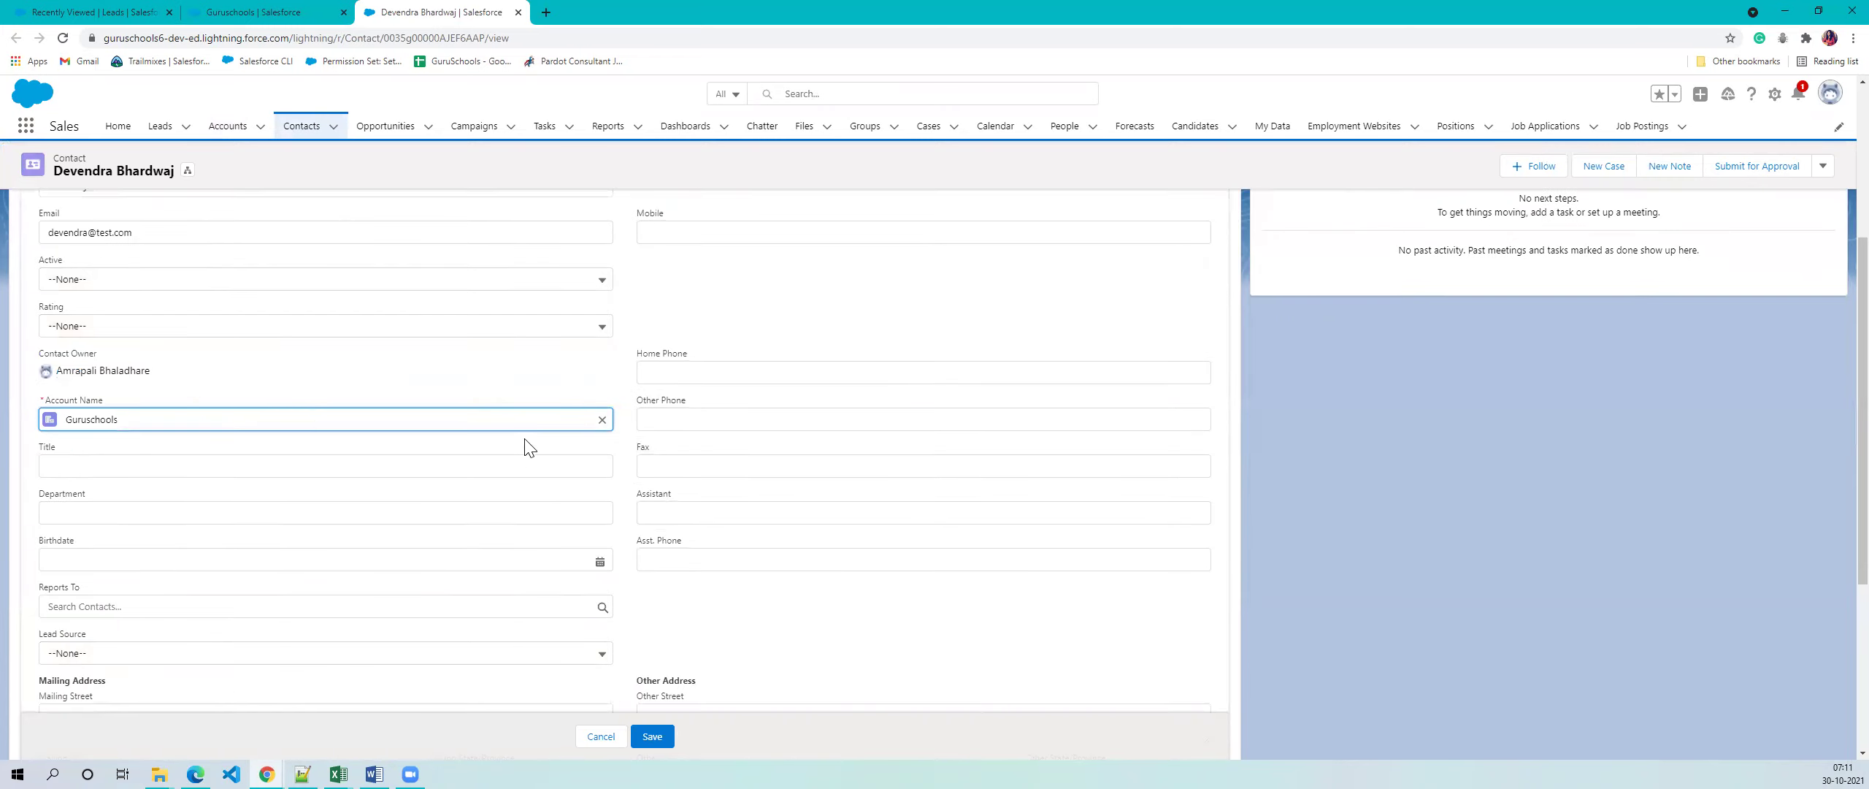
left_click(601, 420)
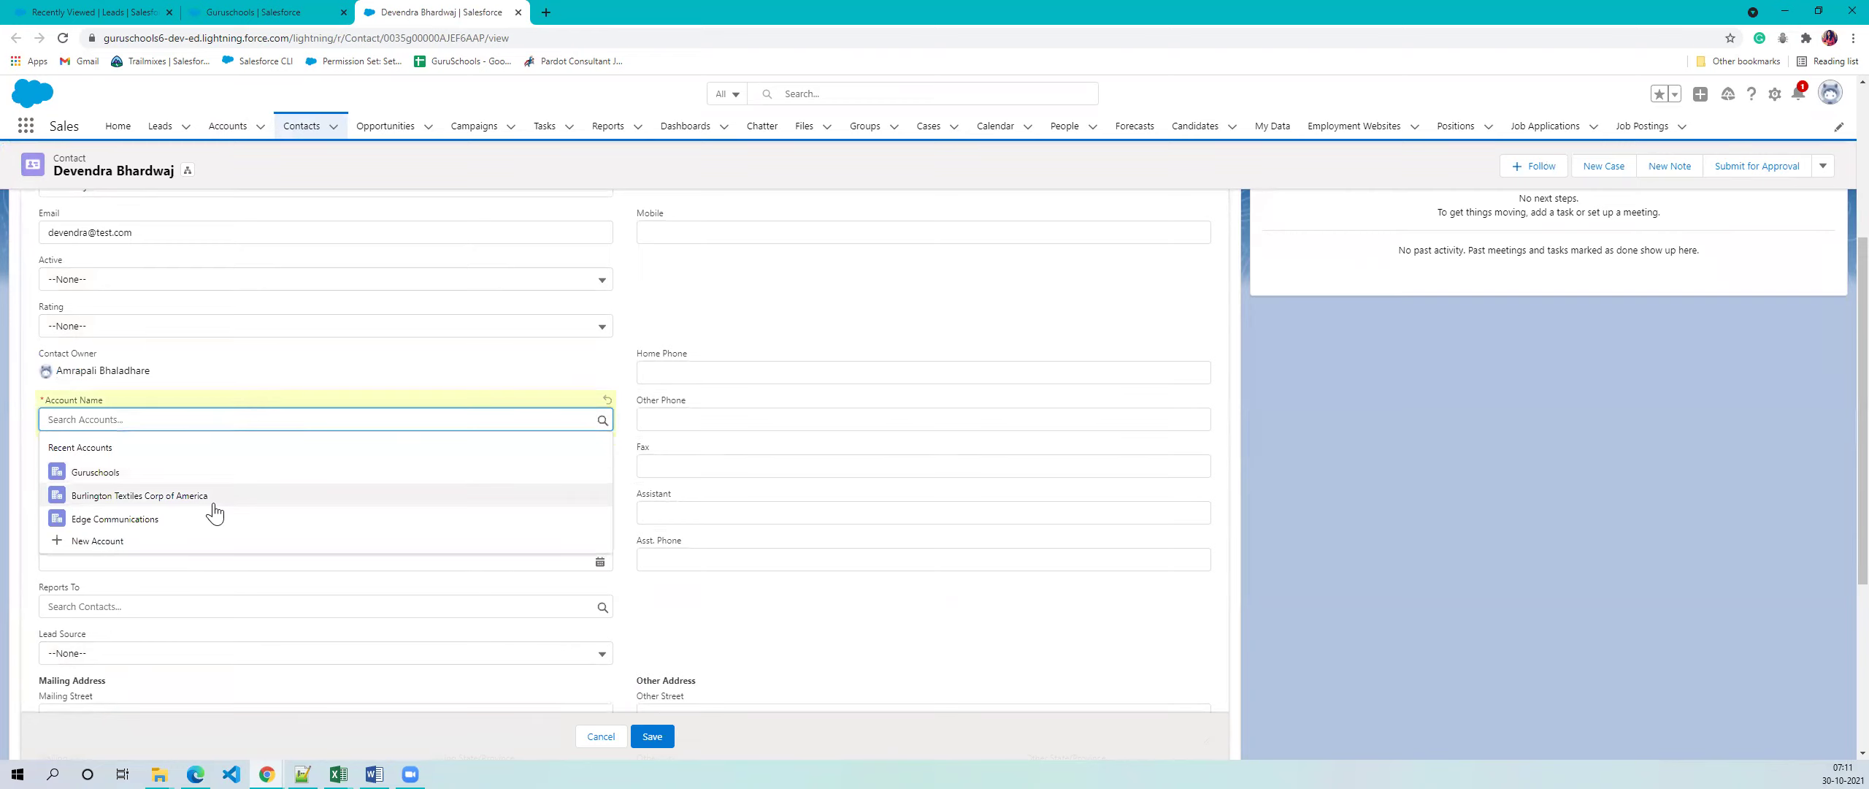
left_click(216, 476)
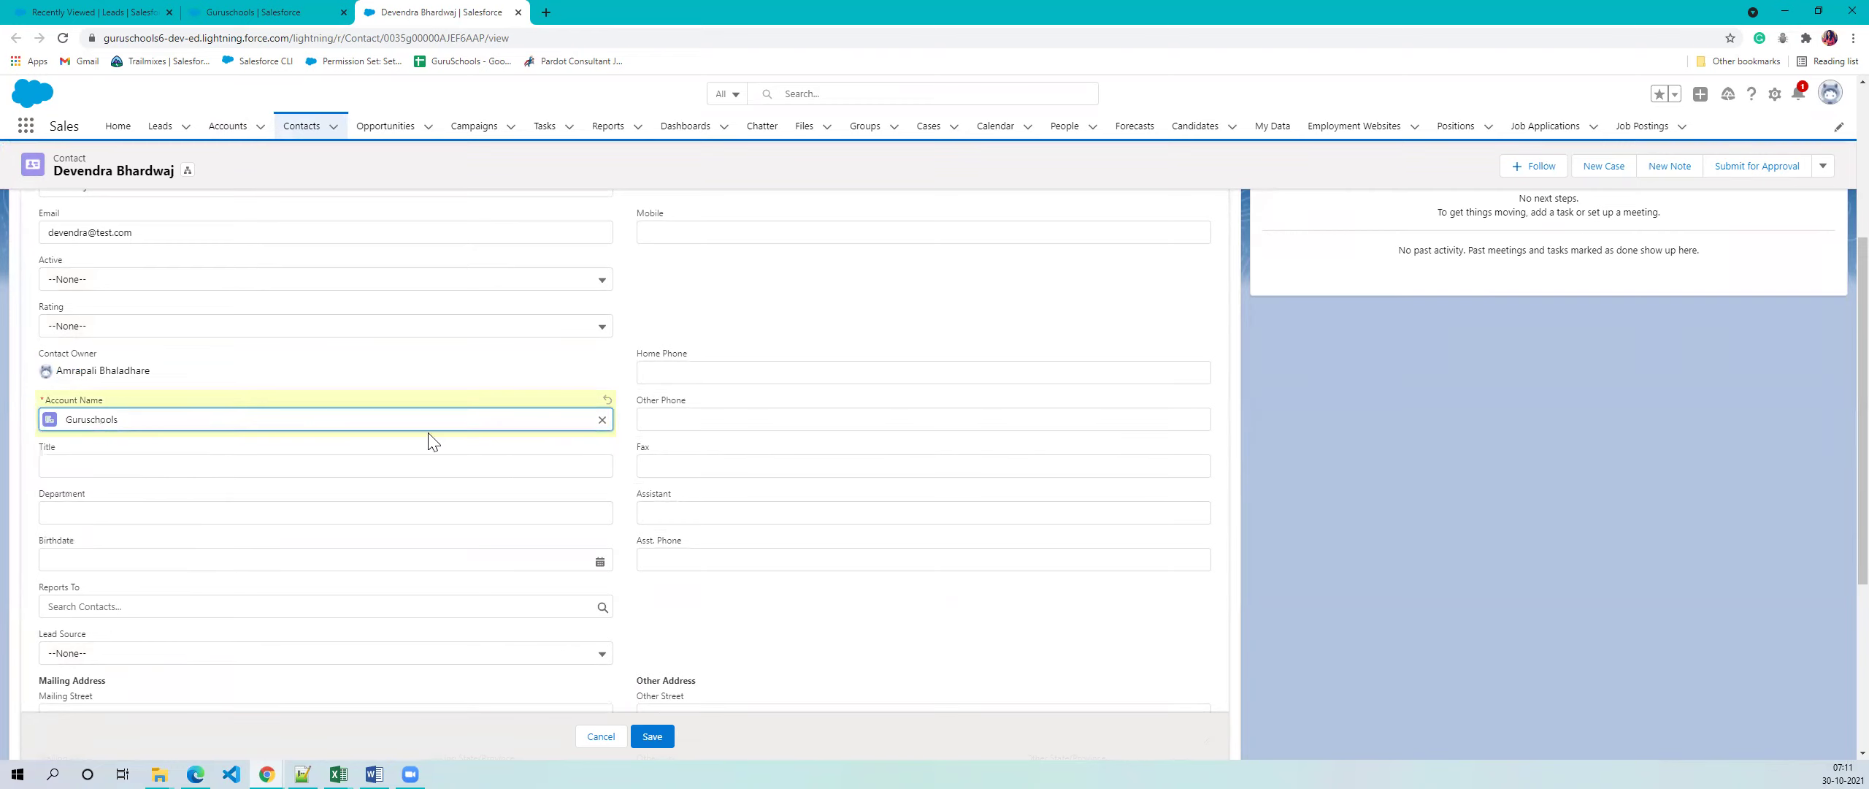
left_click(601, 736)
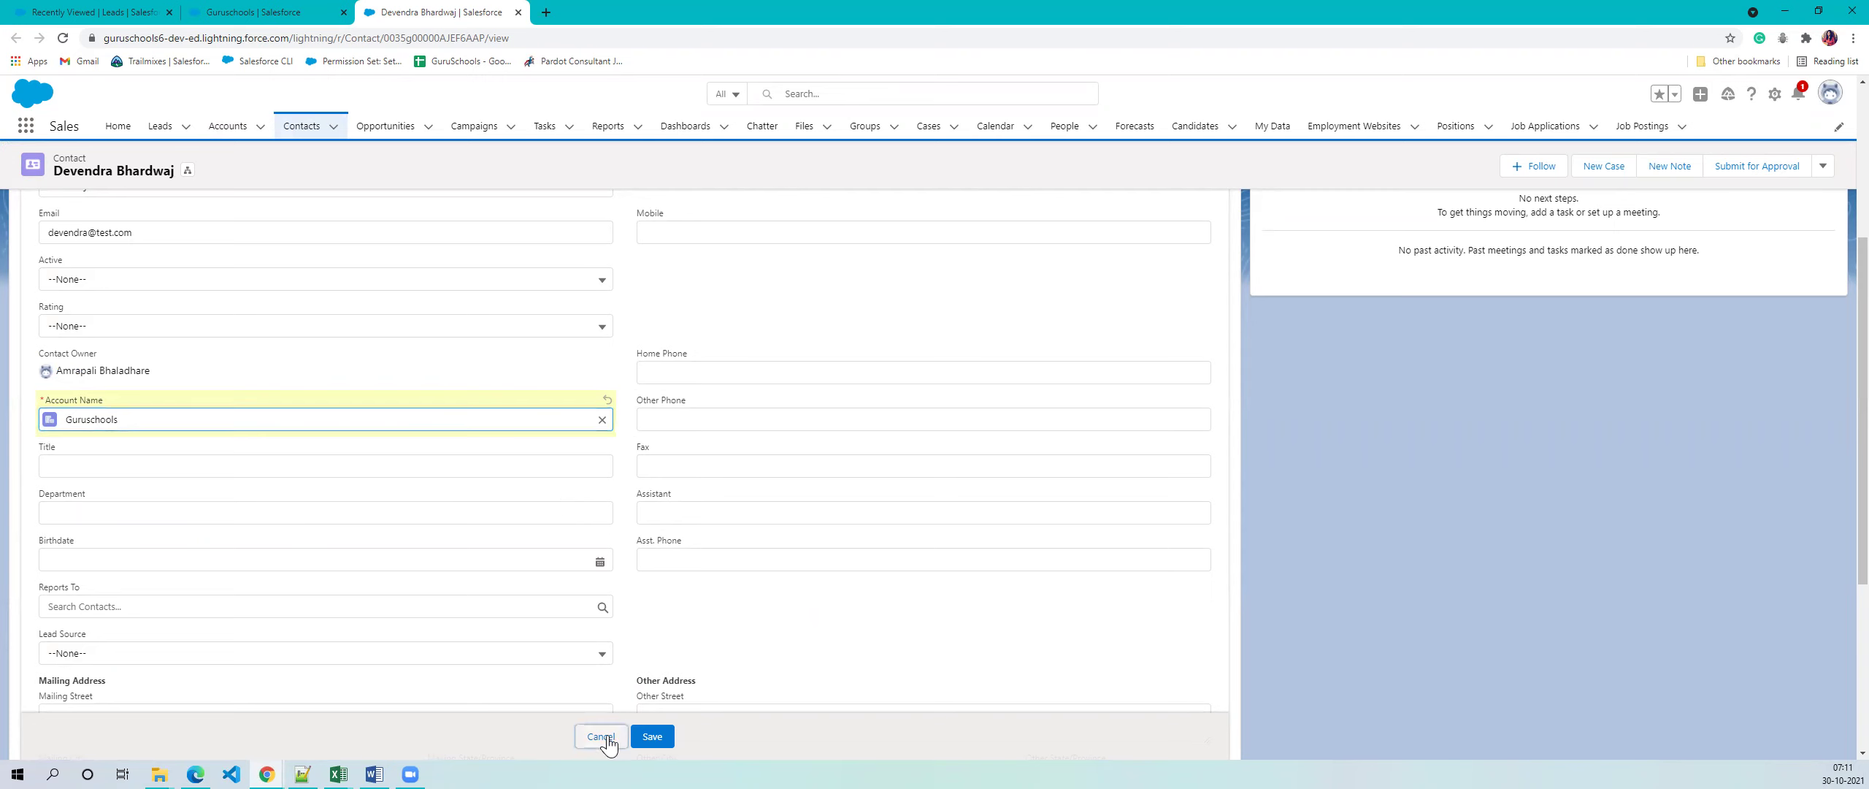
left_click(270, 10)
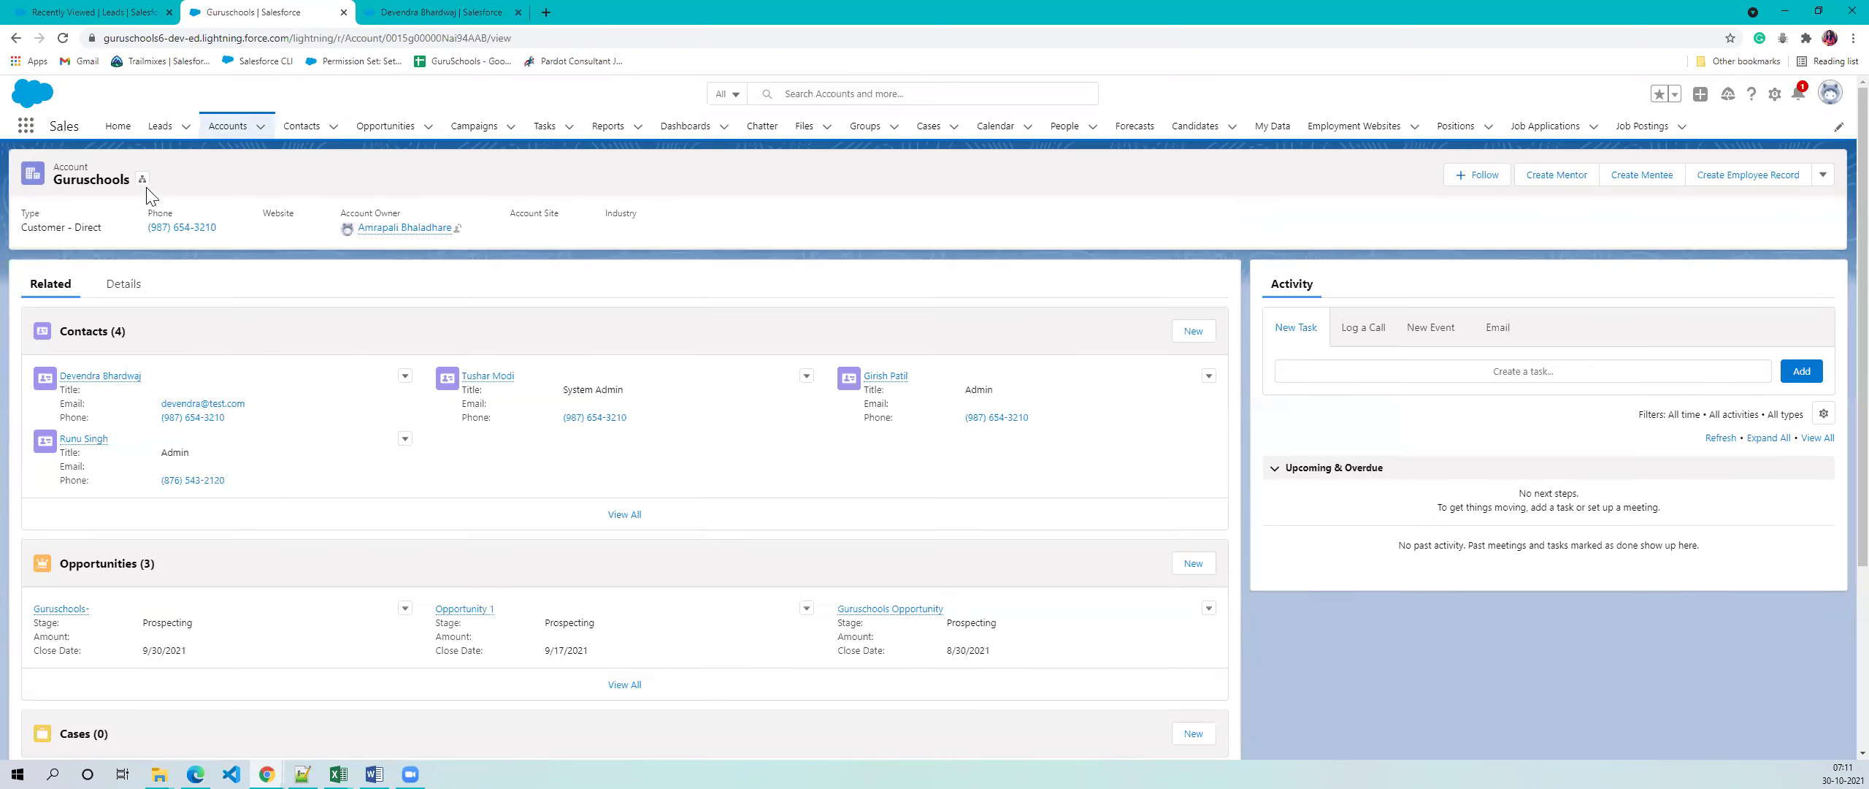
left_click(412, 10)
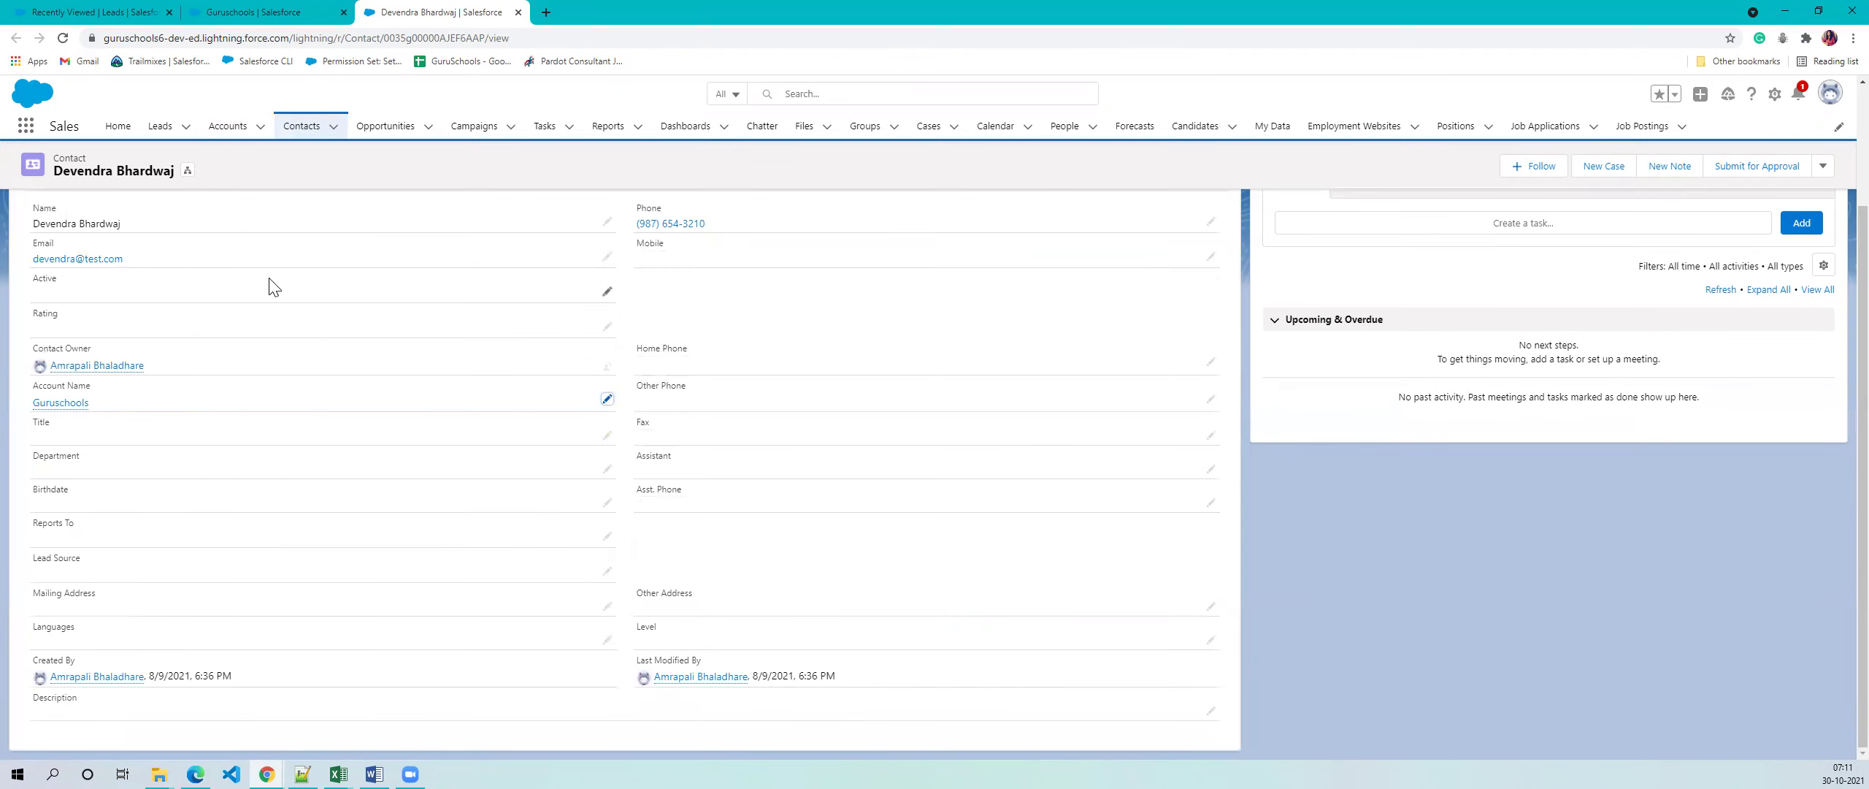
scroll(271, 283, "up", 3)
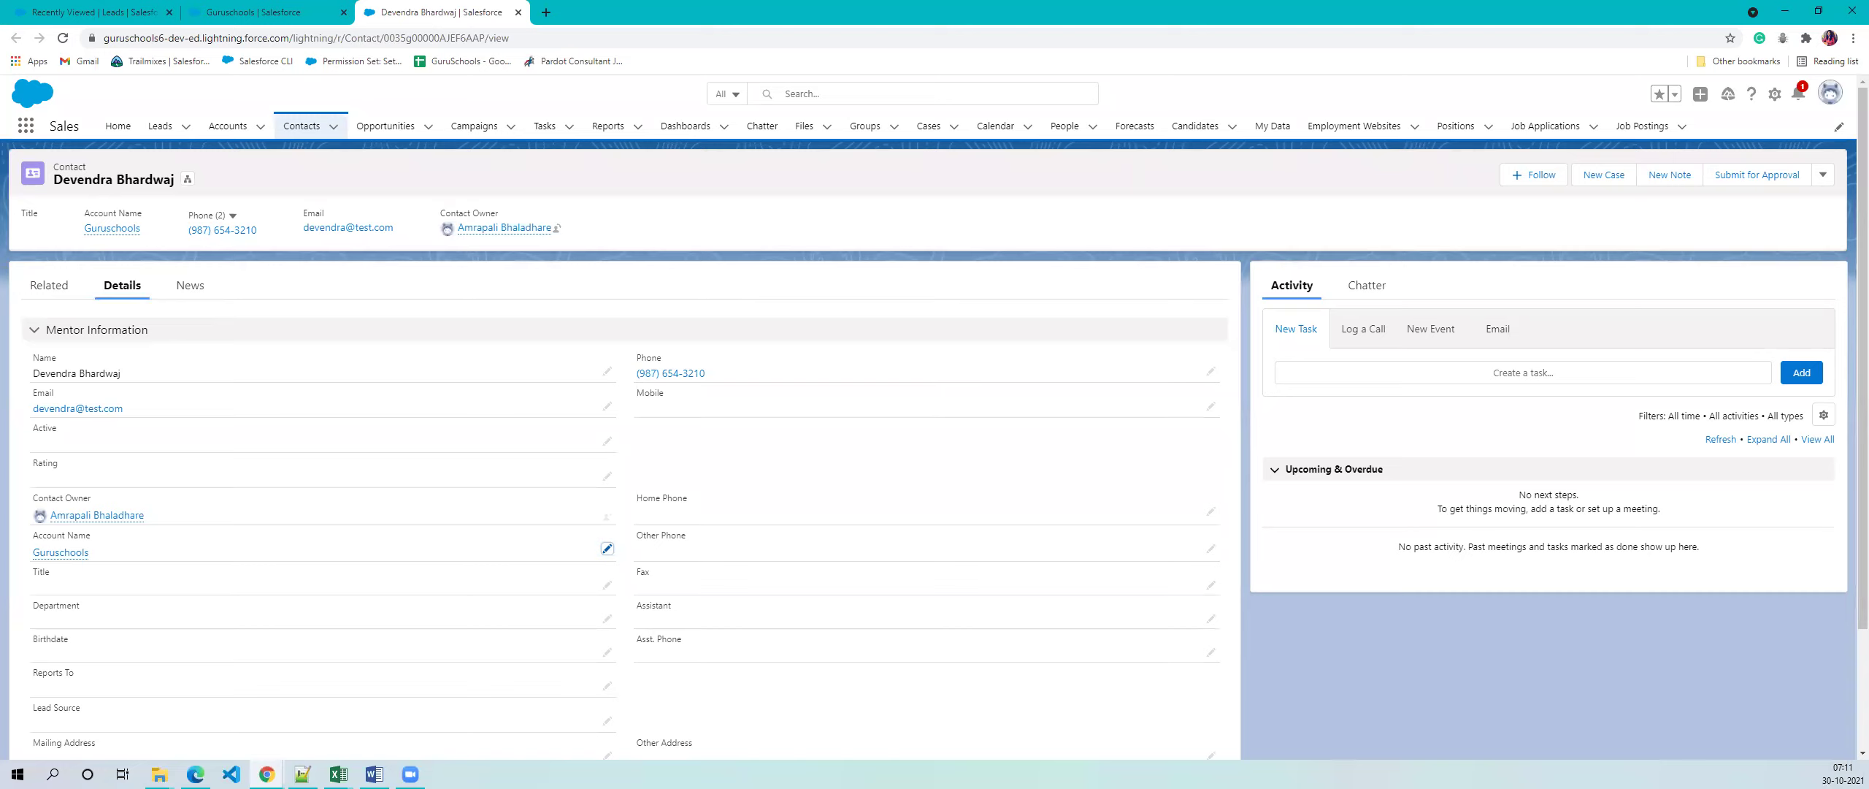
key("alt+Tab")
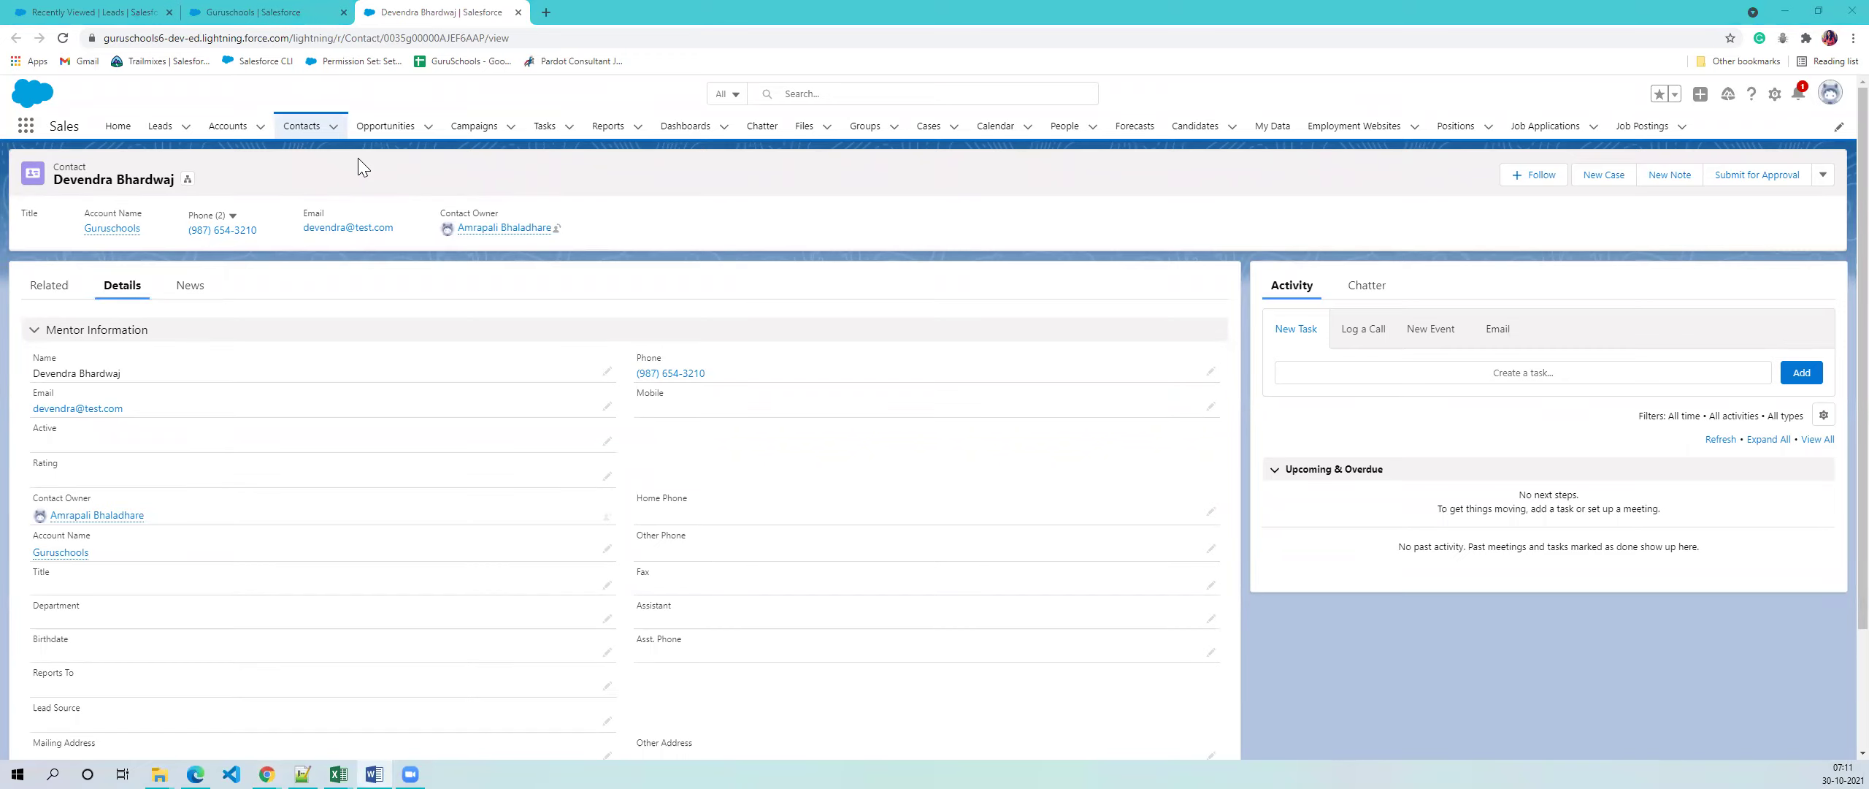
- Show the details of the Burlington Textiles Weaving Plant Generator opportunity from Recently Viewed
left_click(385, 135)
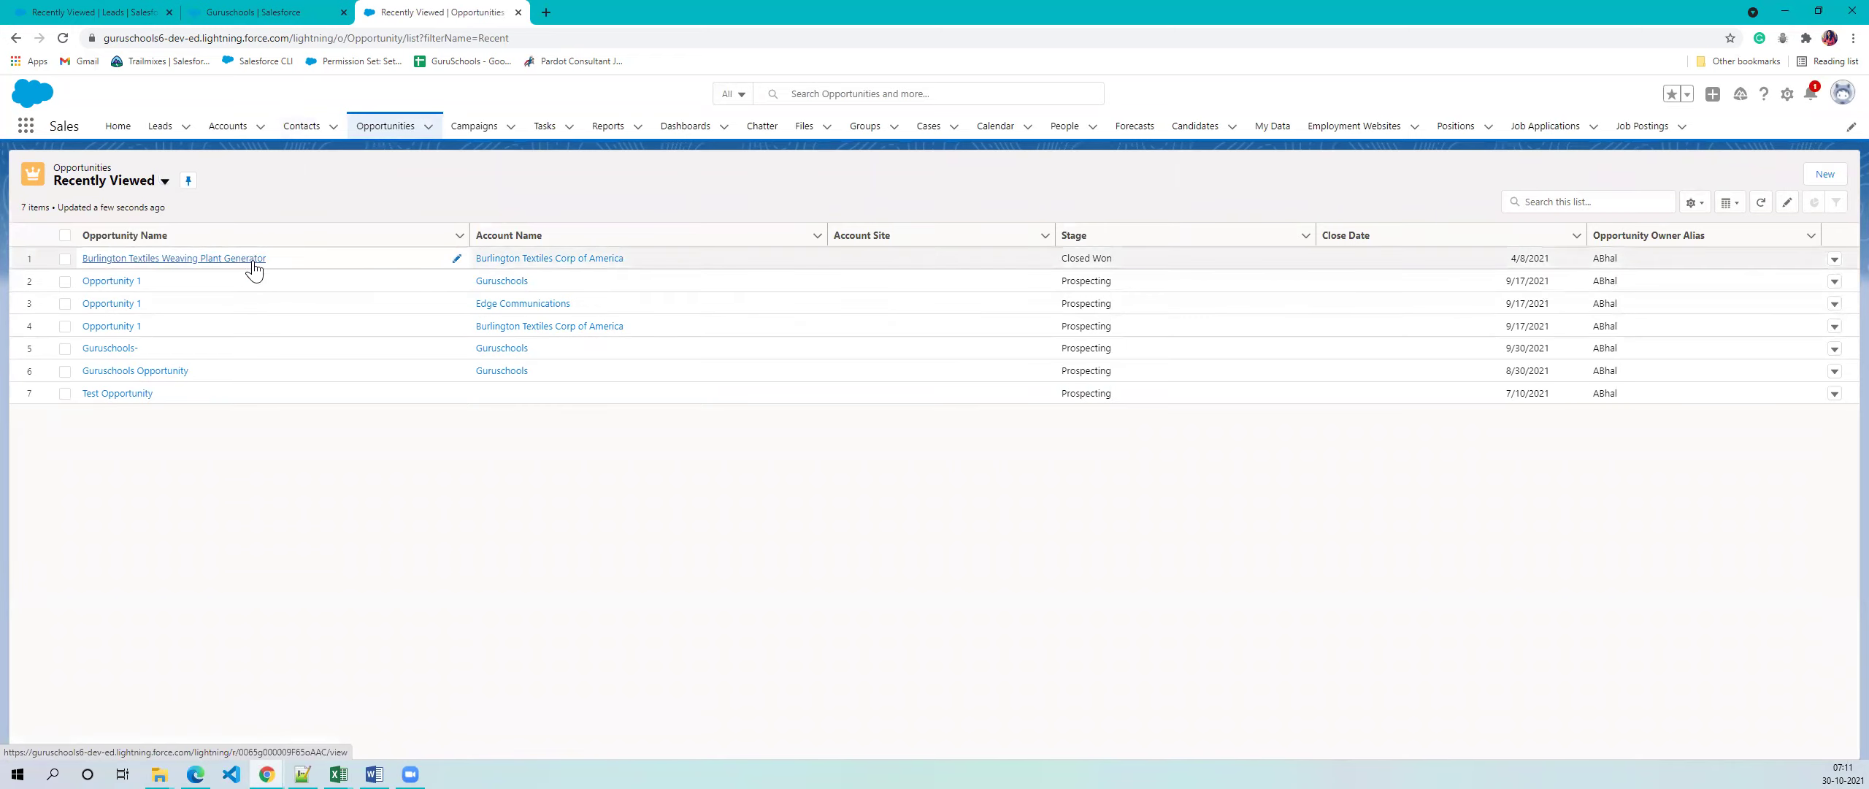
left_click(254, 264)
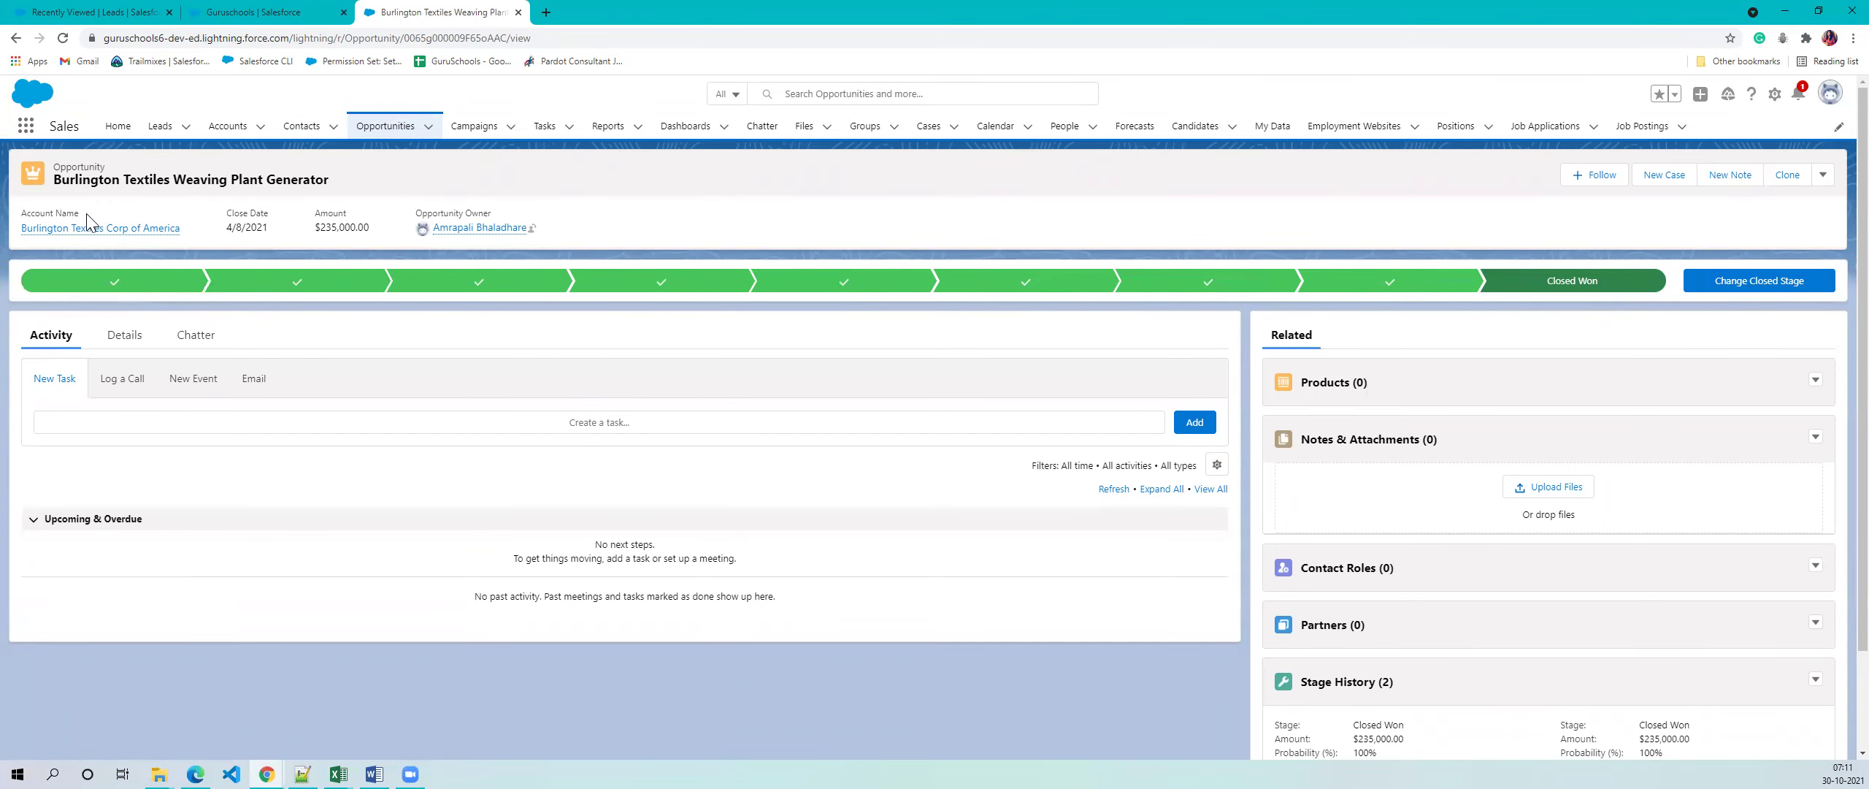
left_click(115, 341)
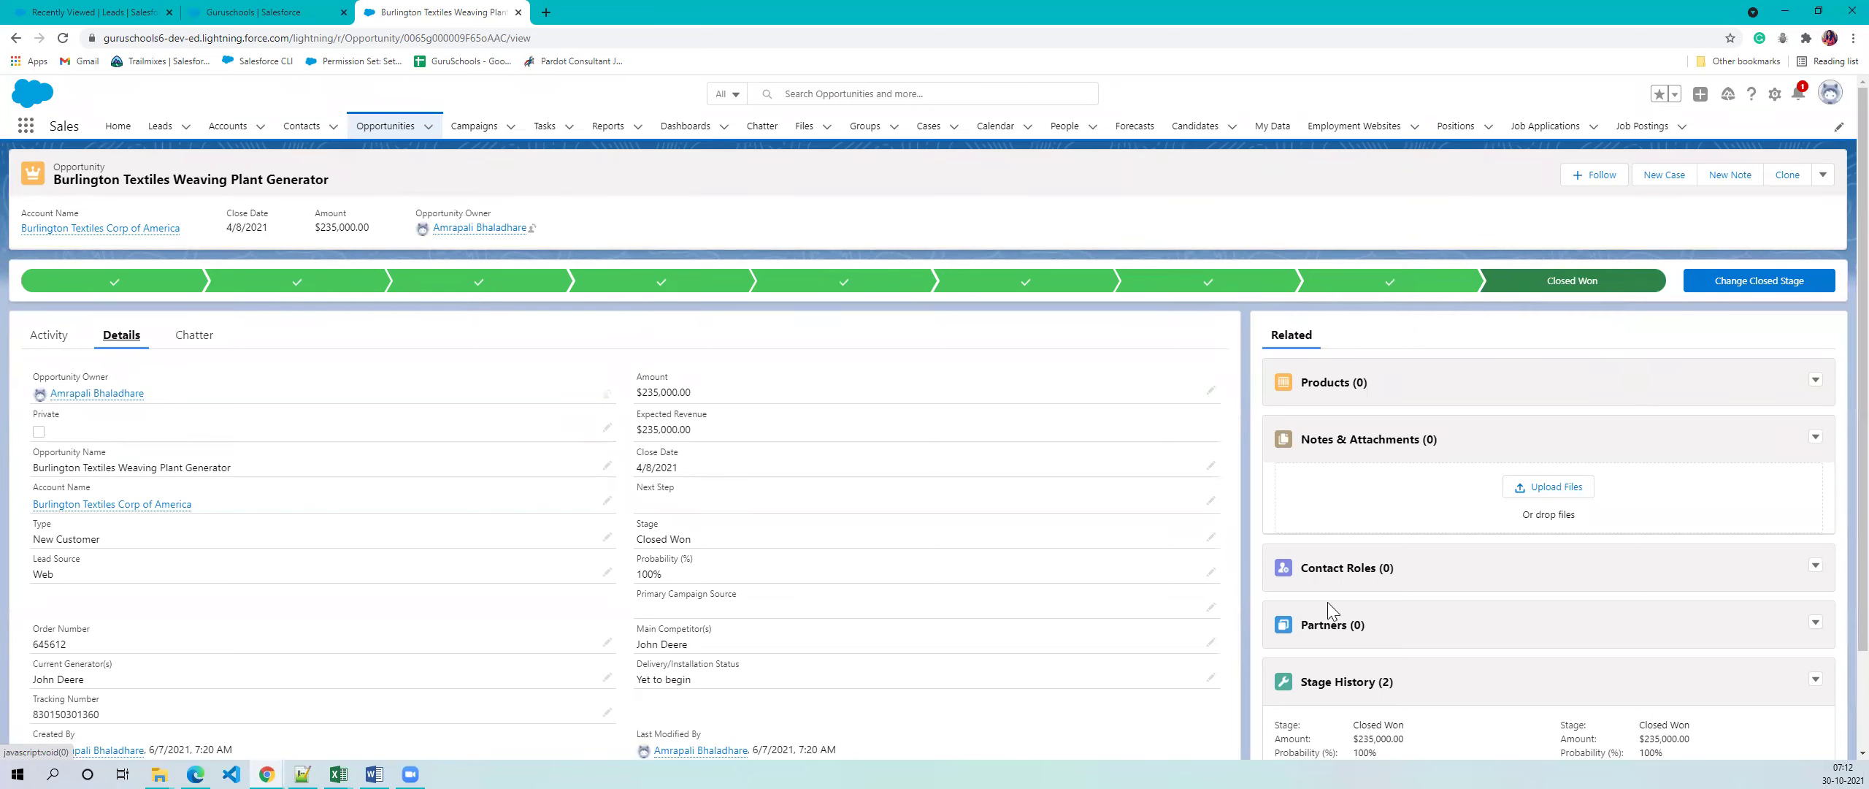
- Try changing the Burlington opportunity's Stage to Closed Lost, then cancel the edit
left_click(1210, 540)
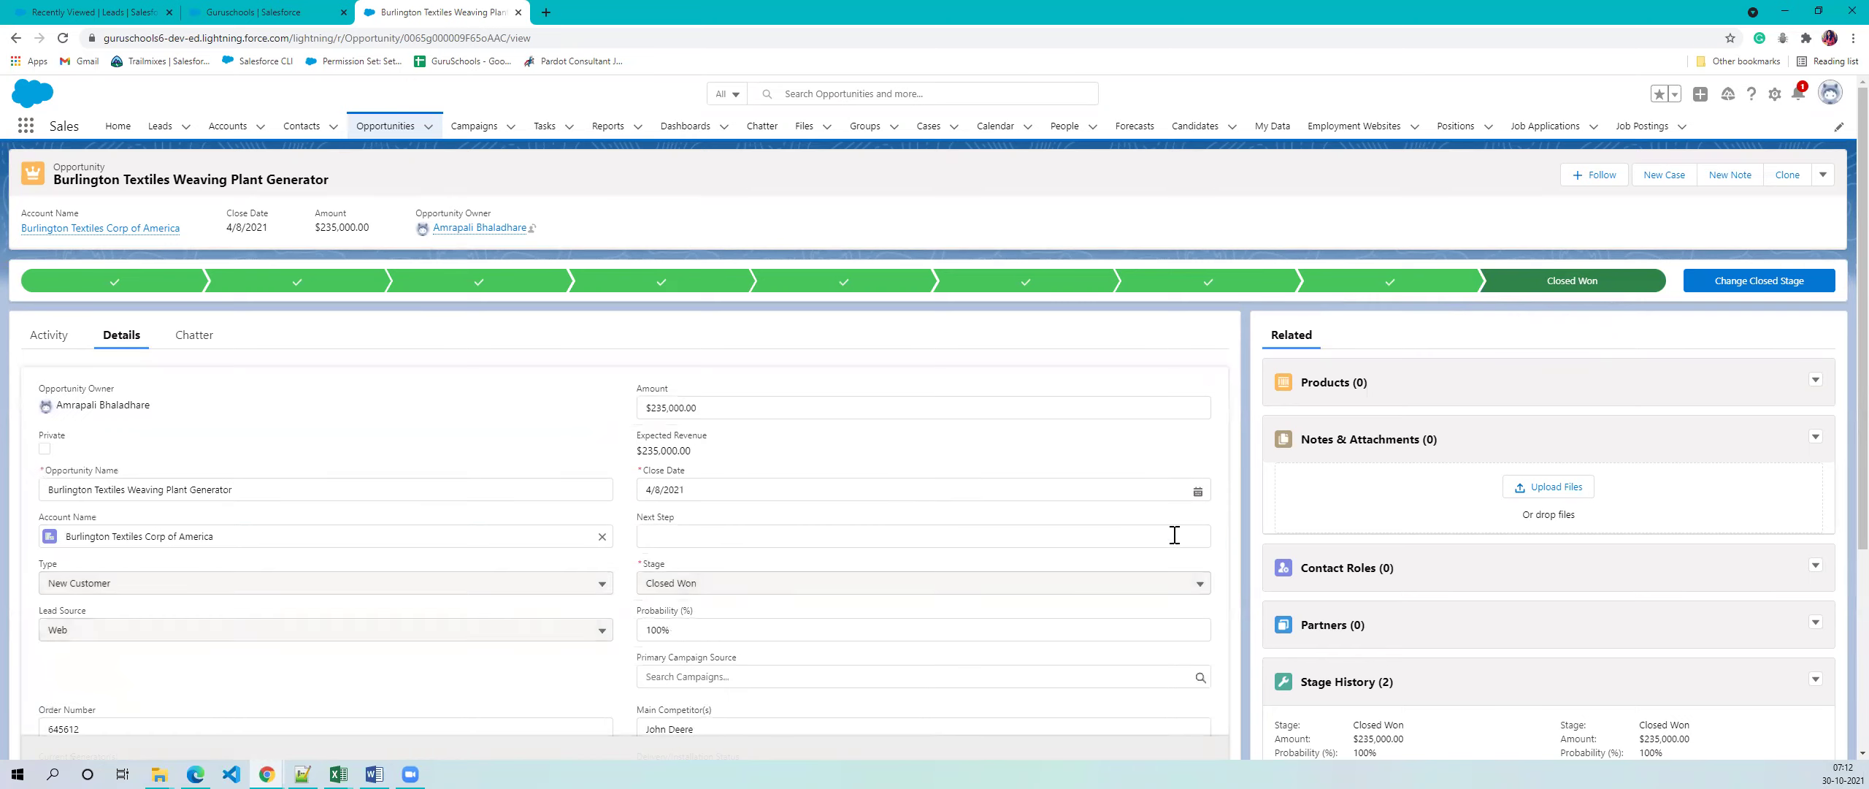
left_click(780, 363)
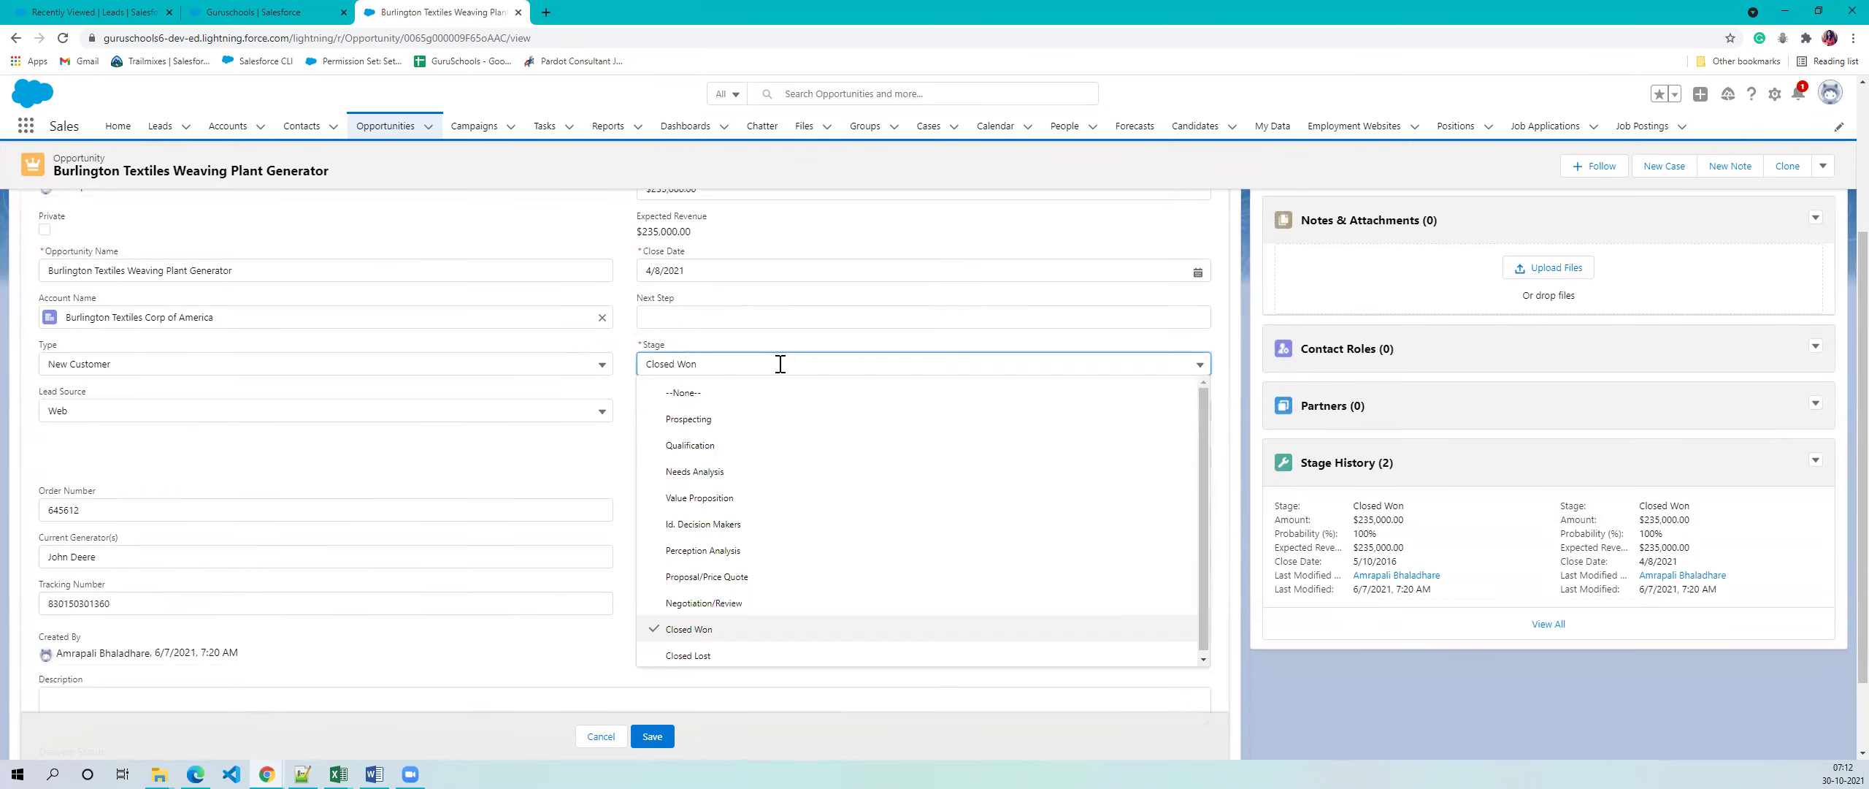
left_click(703, 654)
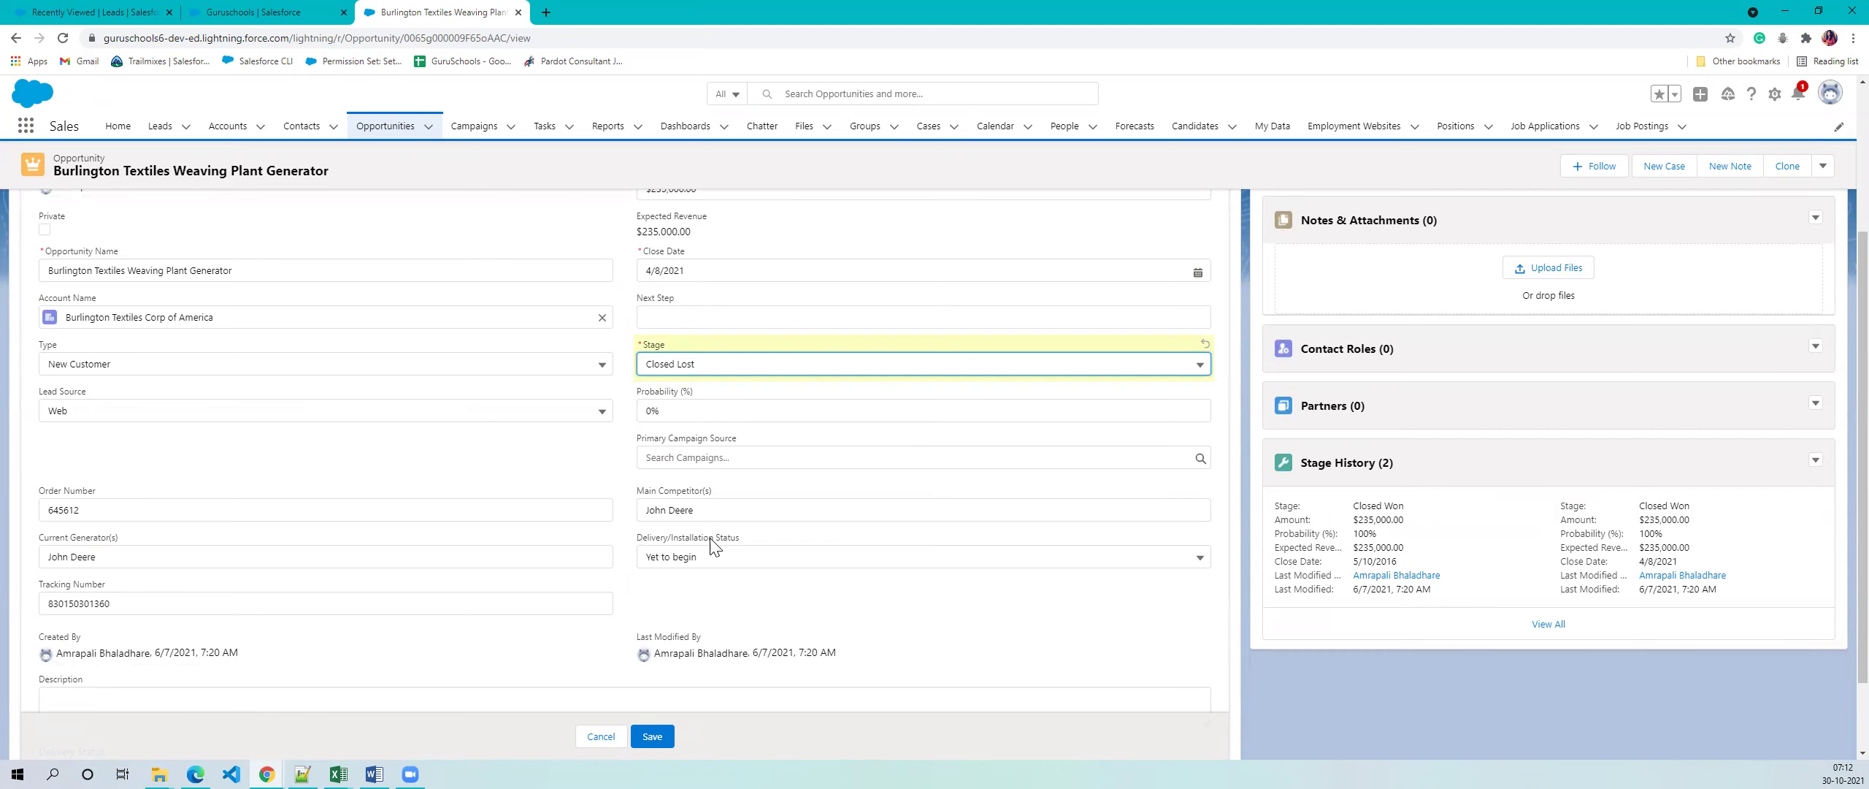
scroll(717, 548, "up", 3)
left_click(601, 738)
scroll(442, 513, "down", 1)
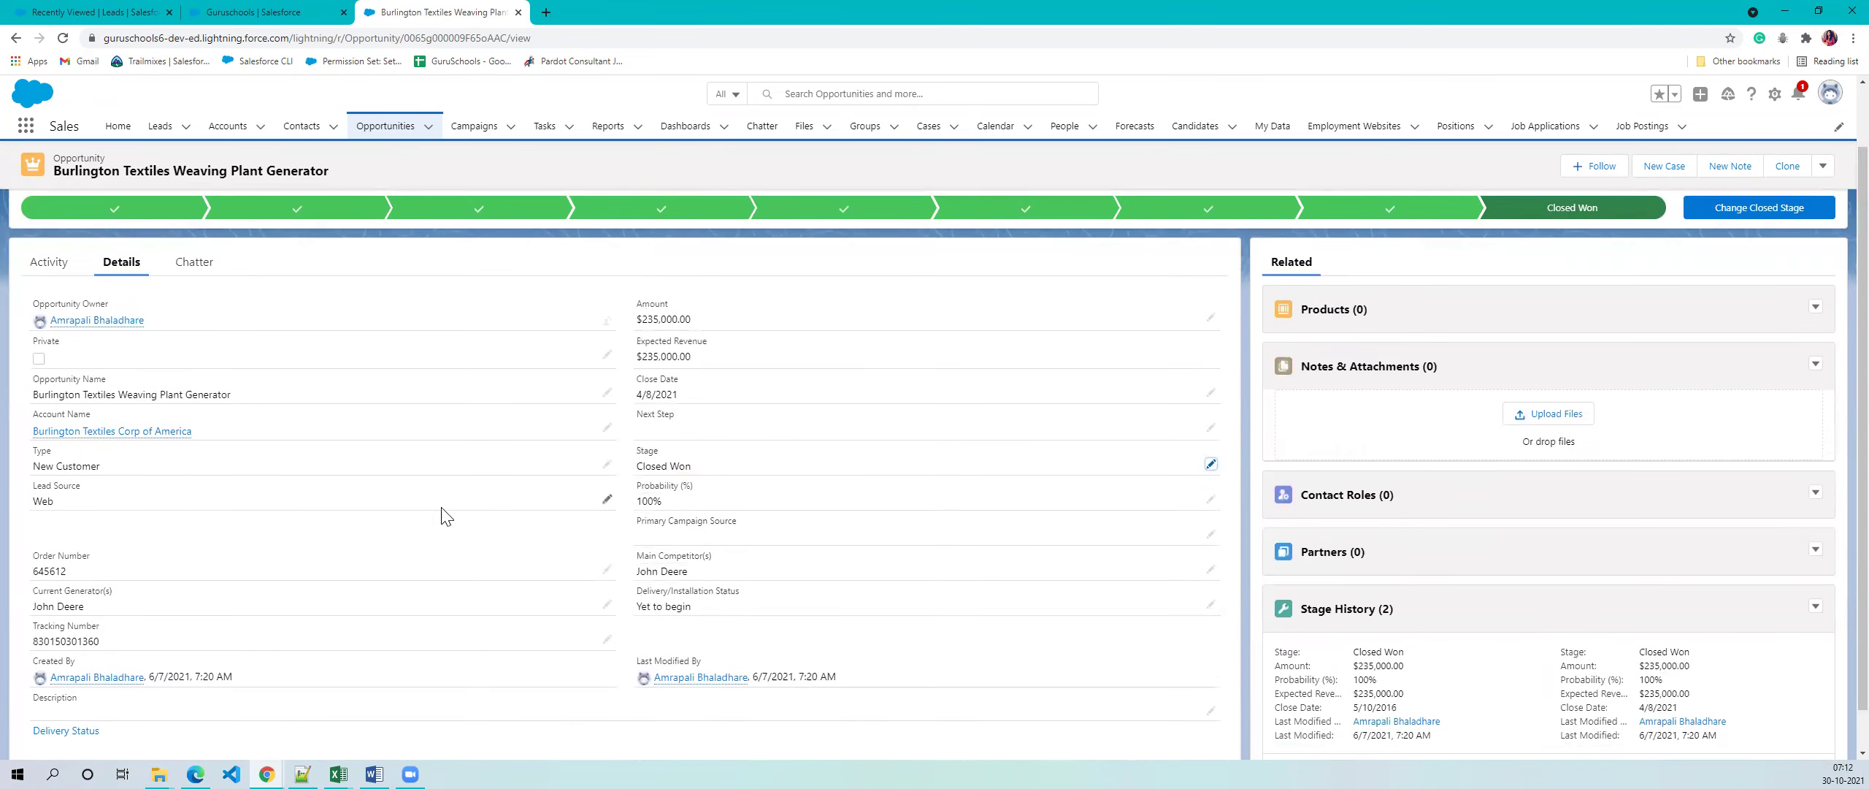
scroll(736, 292, "up", 1)
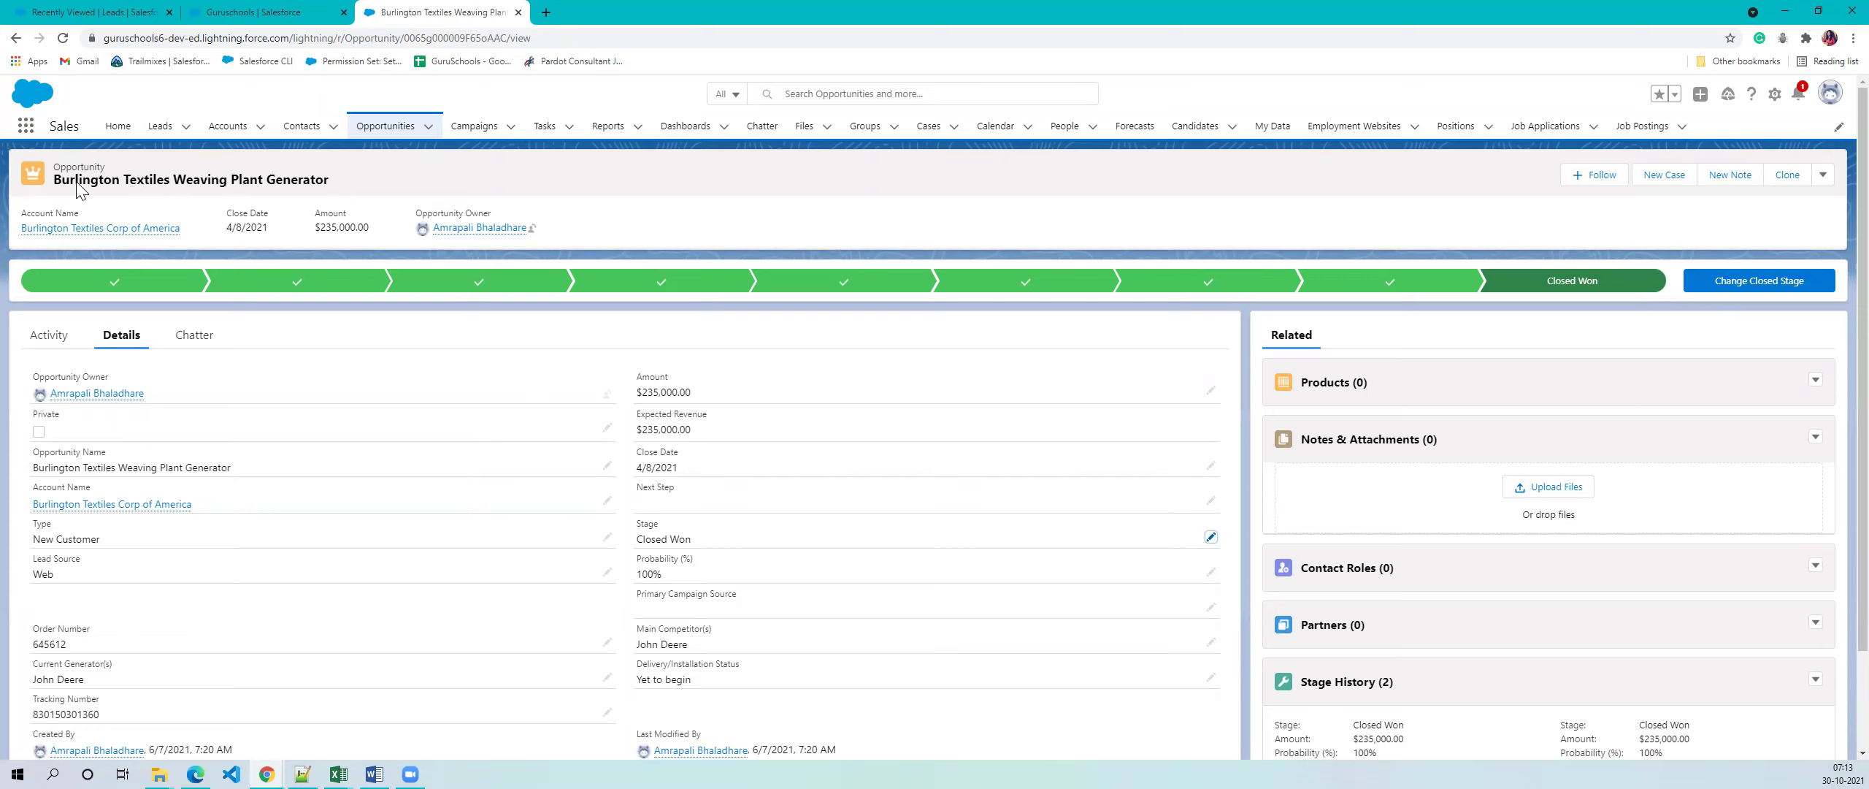
- Start a new opportunity from the Guruschools account's Opportunities related list
left_click(95, 12)
left_click(367, 16)
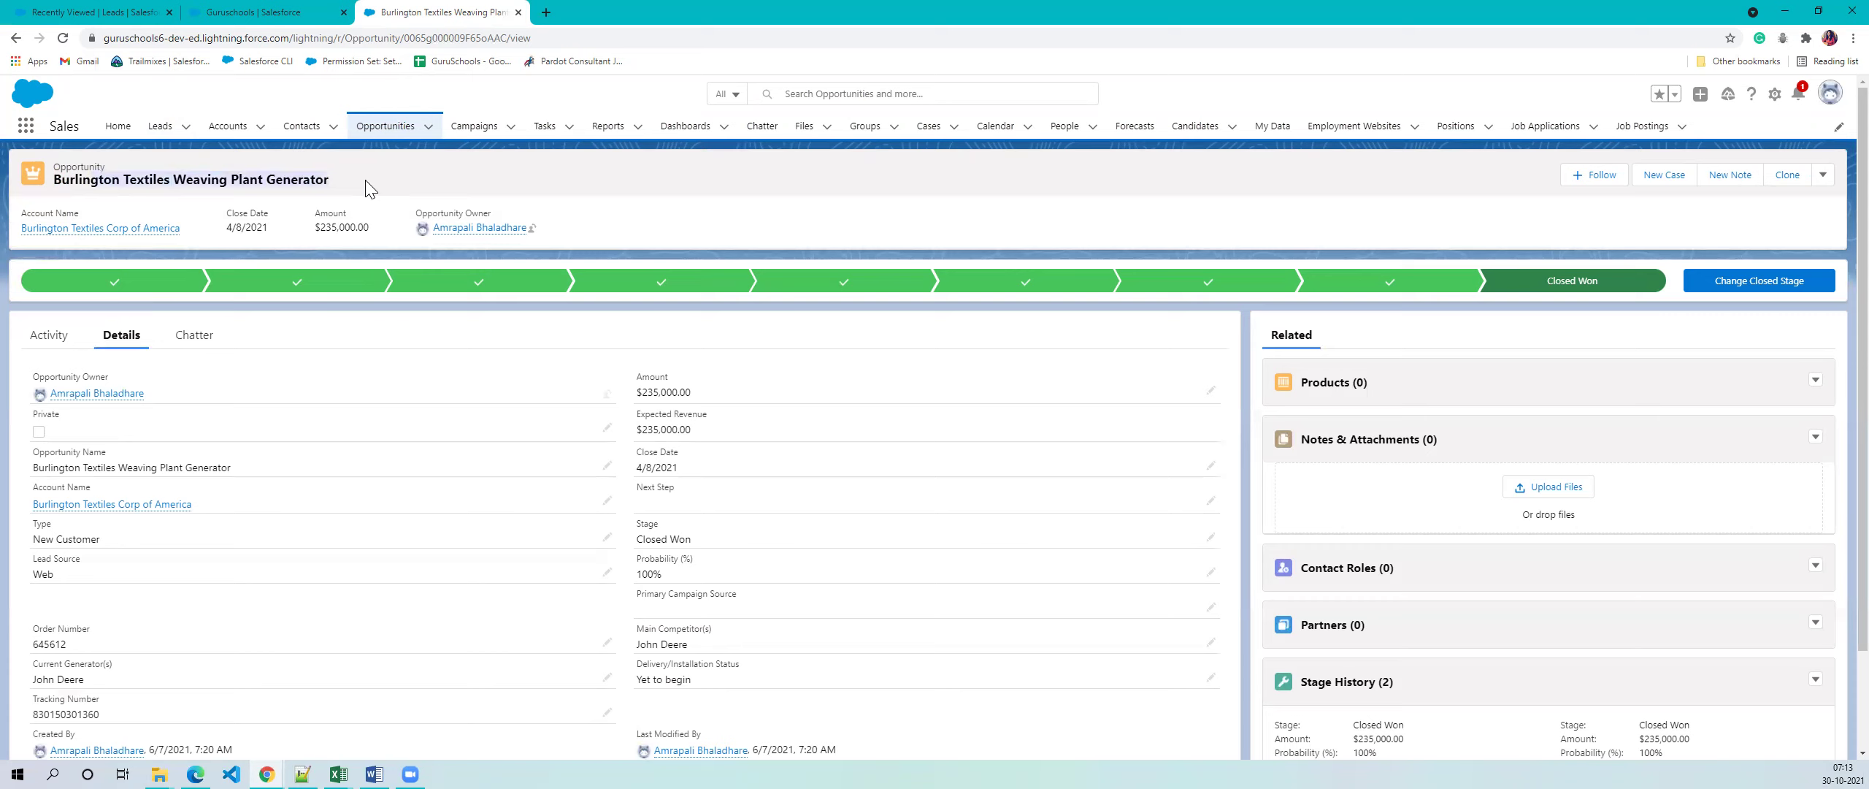
left_click(244, 8)
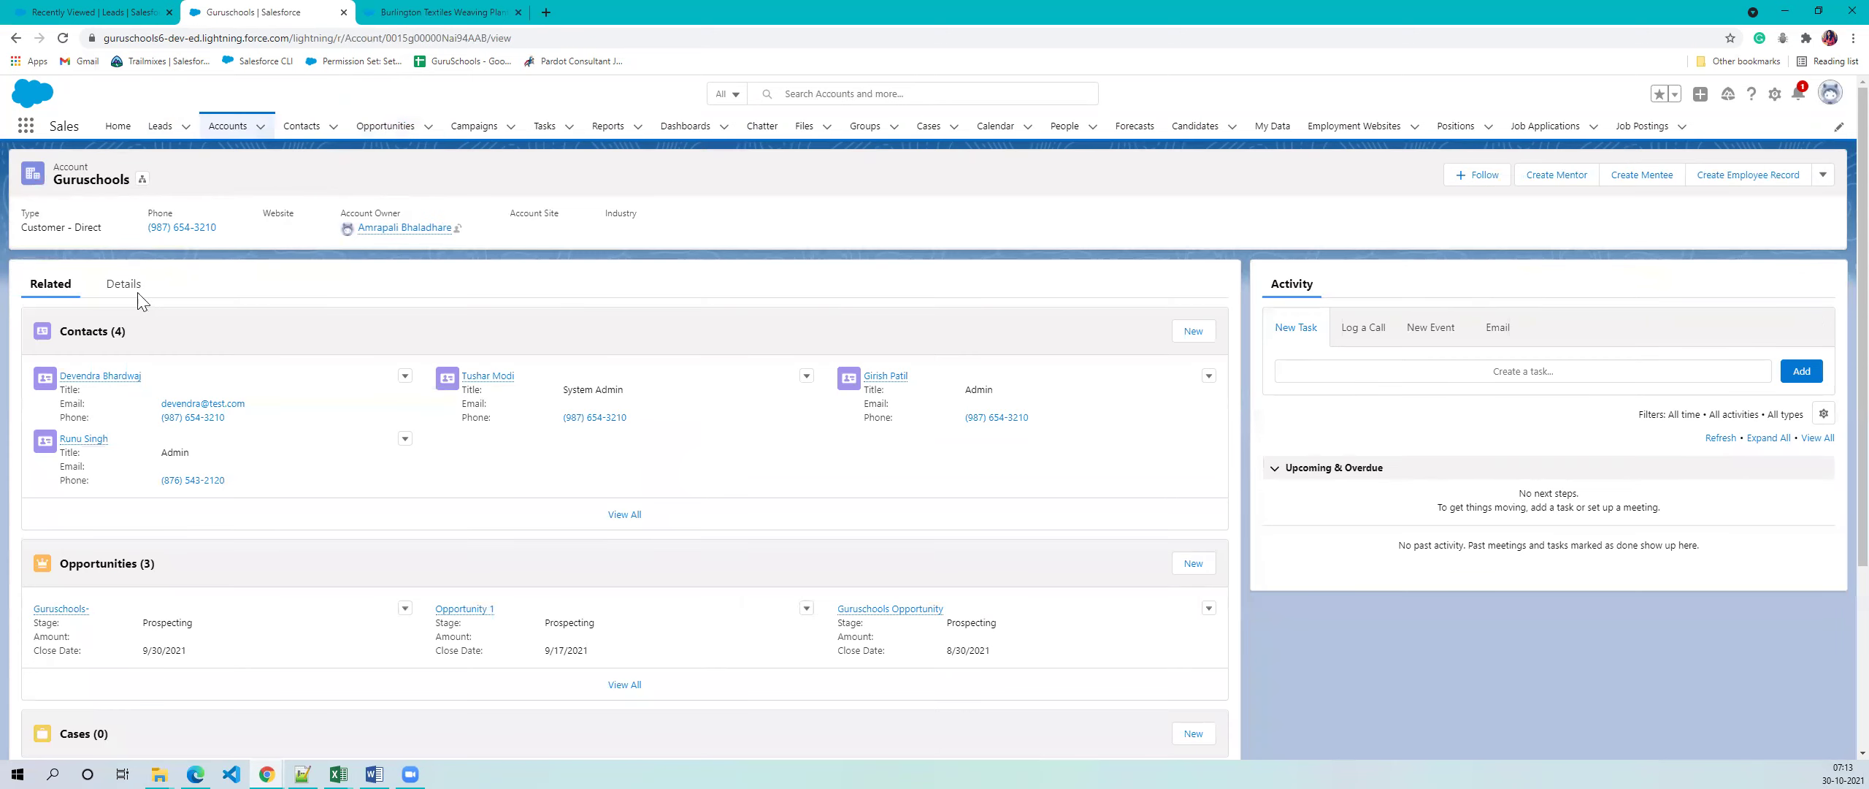
scroll(284, 467, "down", 3)
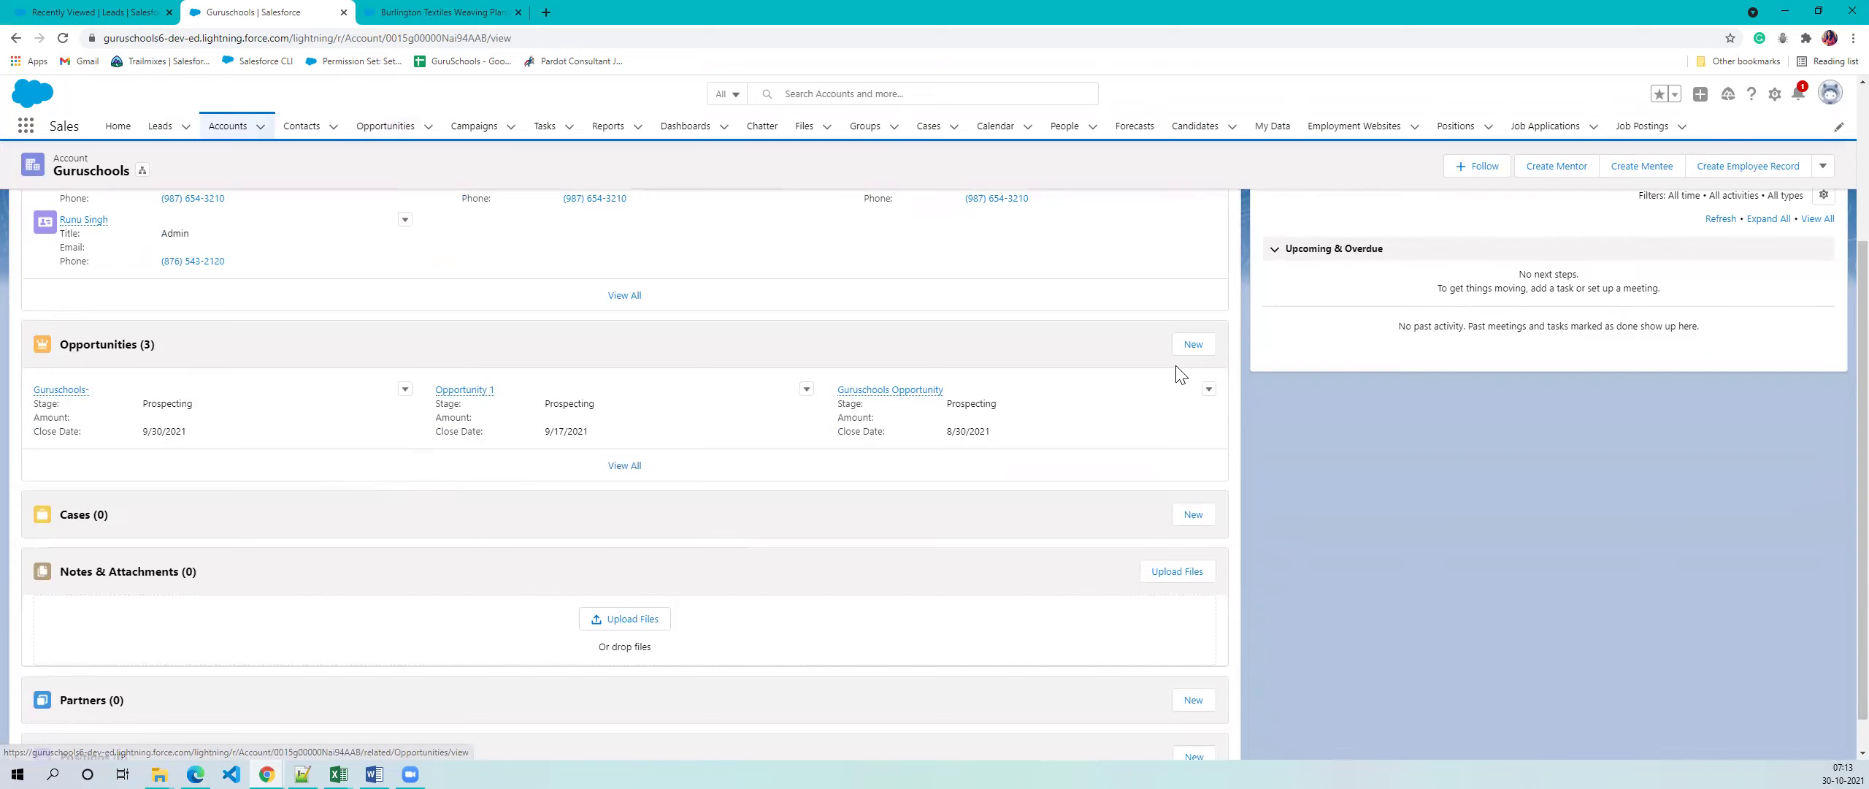
left_click(1190, 346)
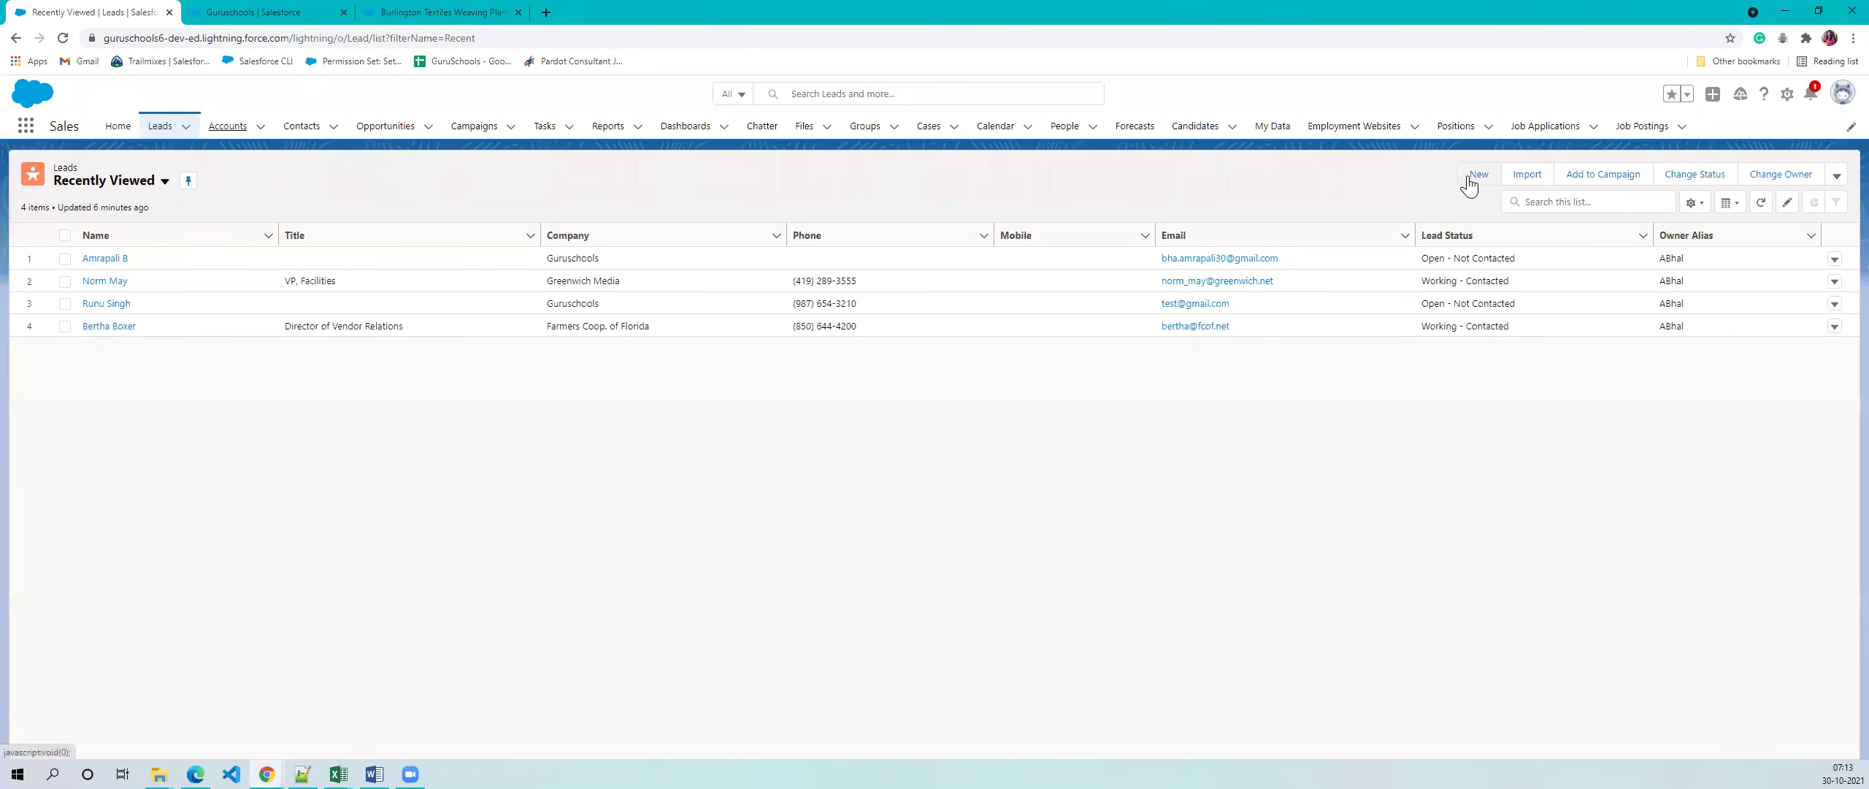
- Start a new lead and enter its first and last name
left_click(1469, 177)
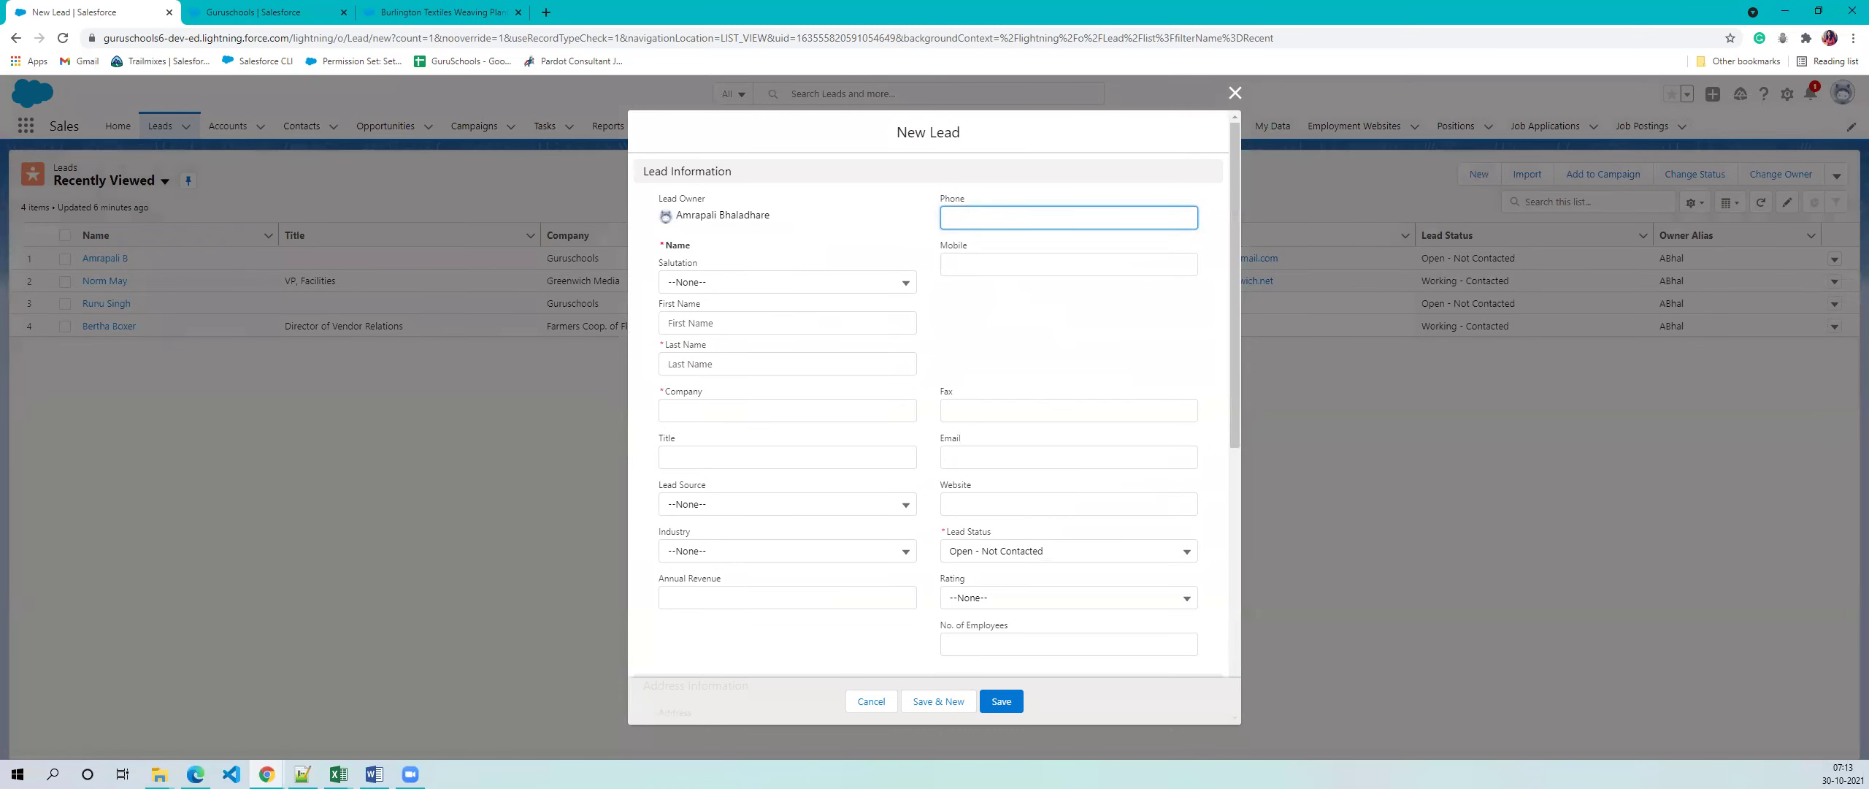
left_click(696, 325)
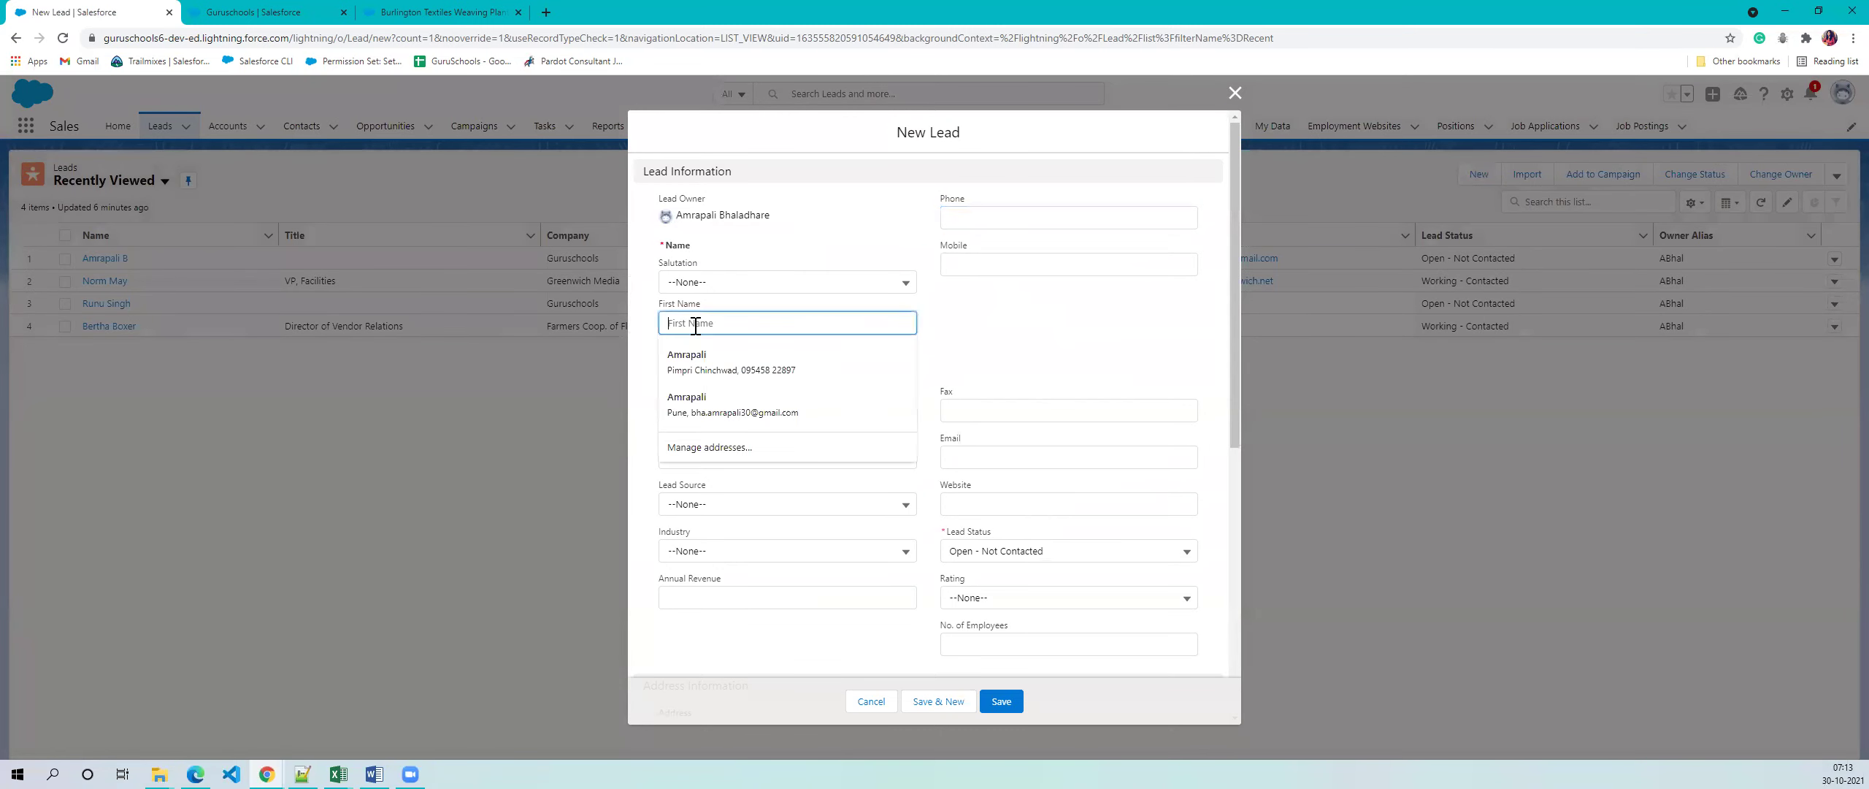
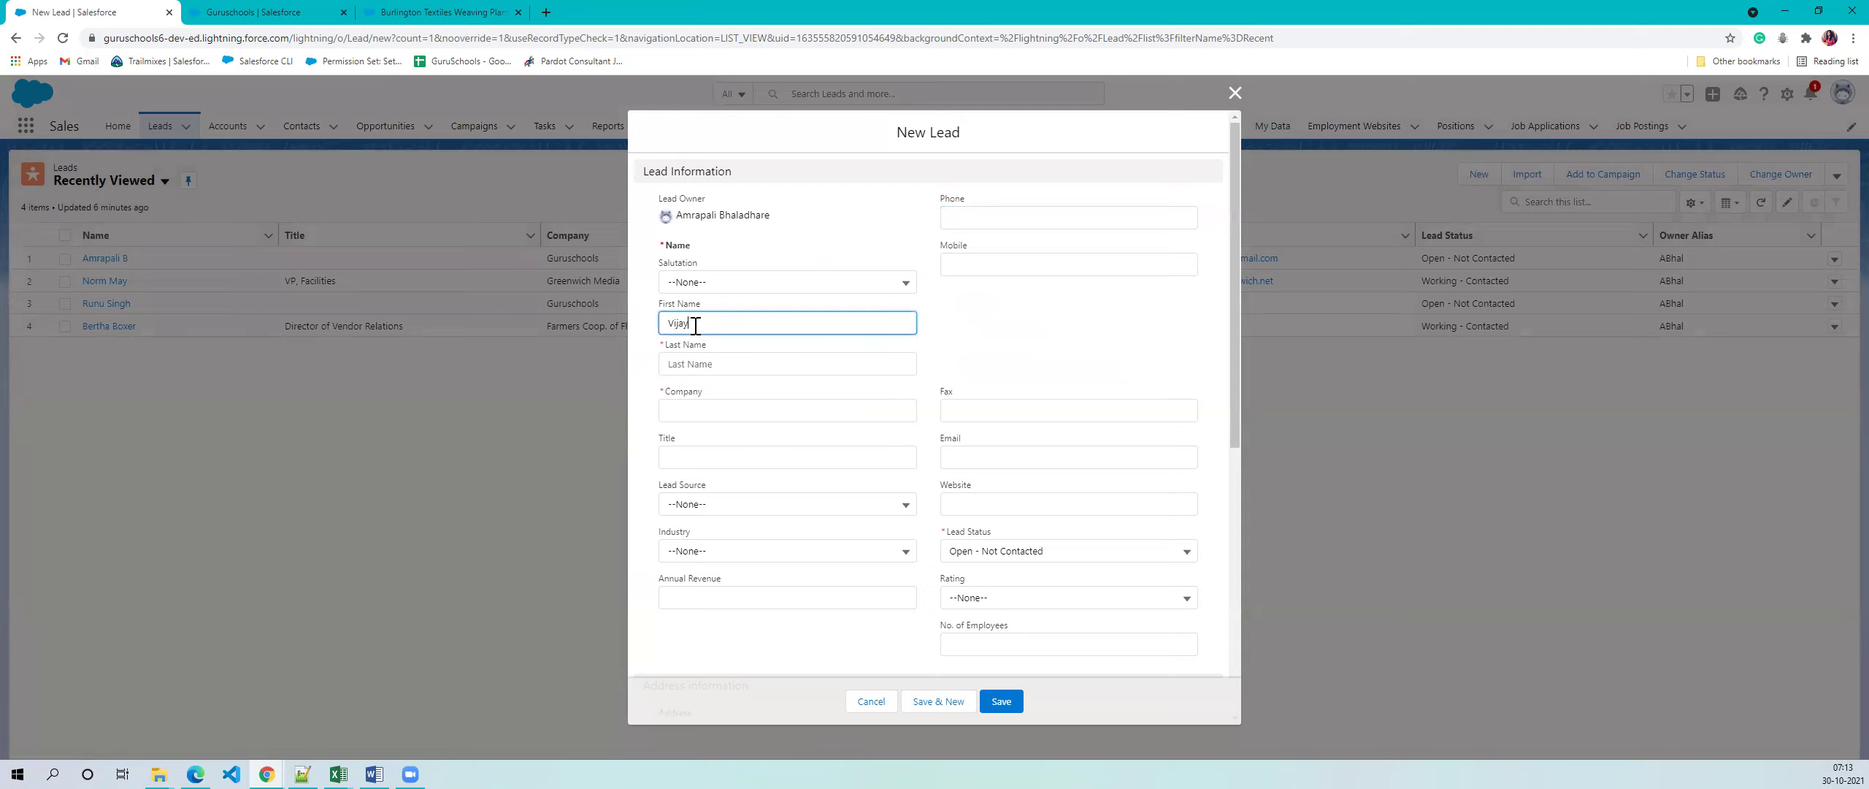
left_click(712, 367)
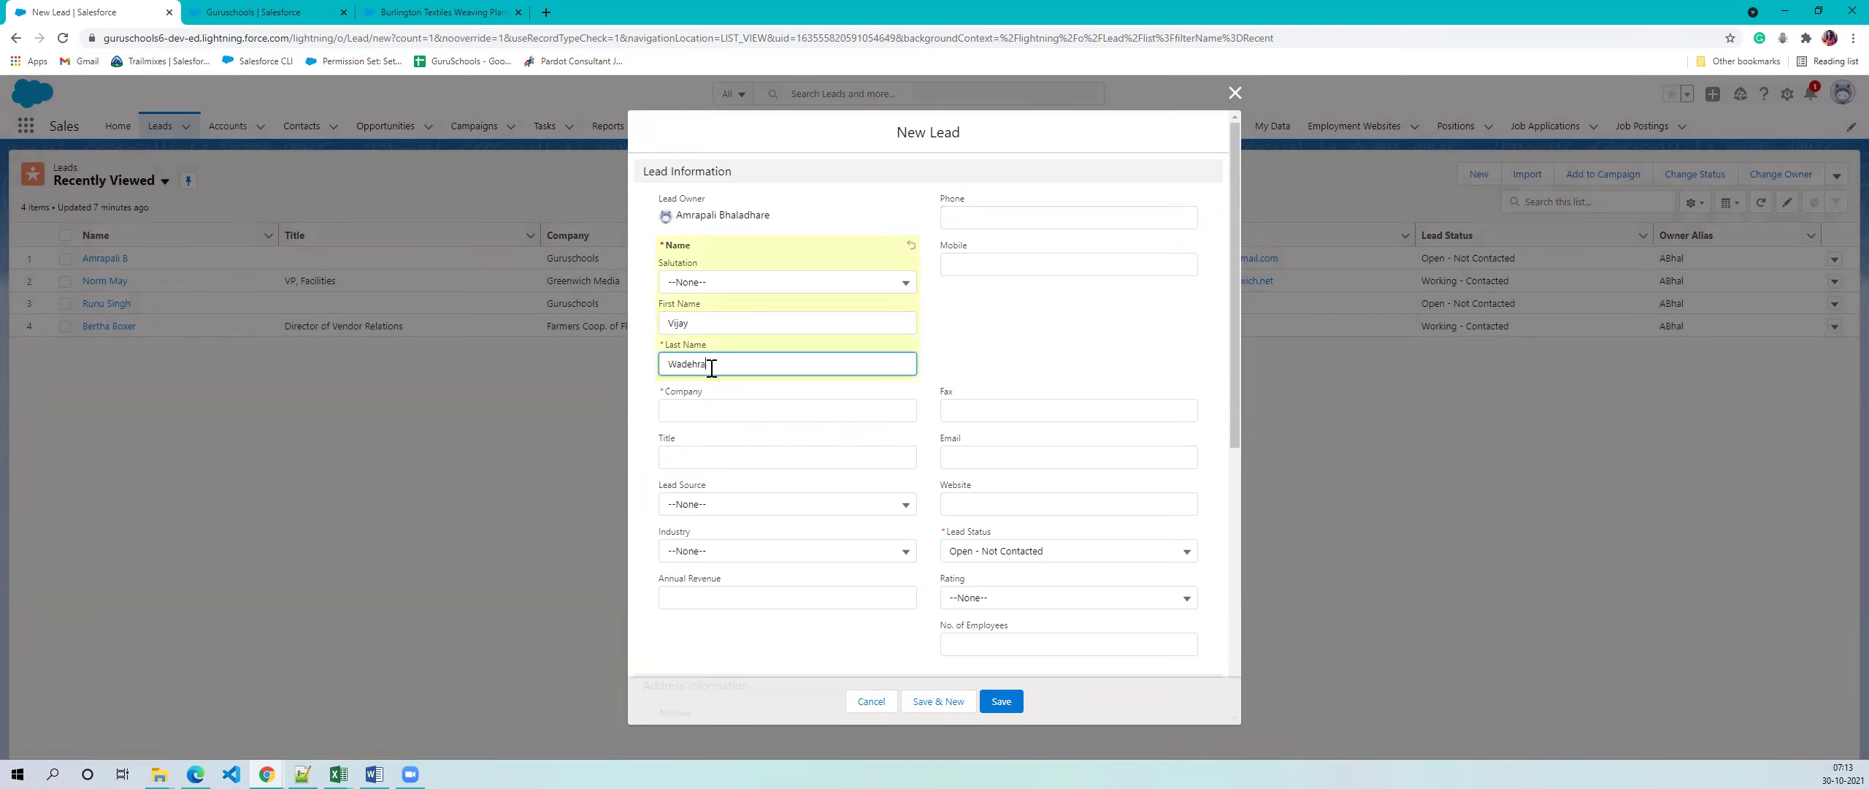
left_click(1019, 369)
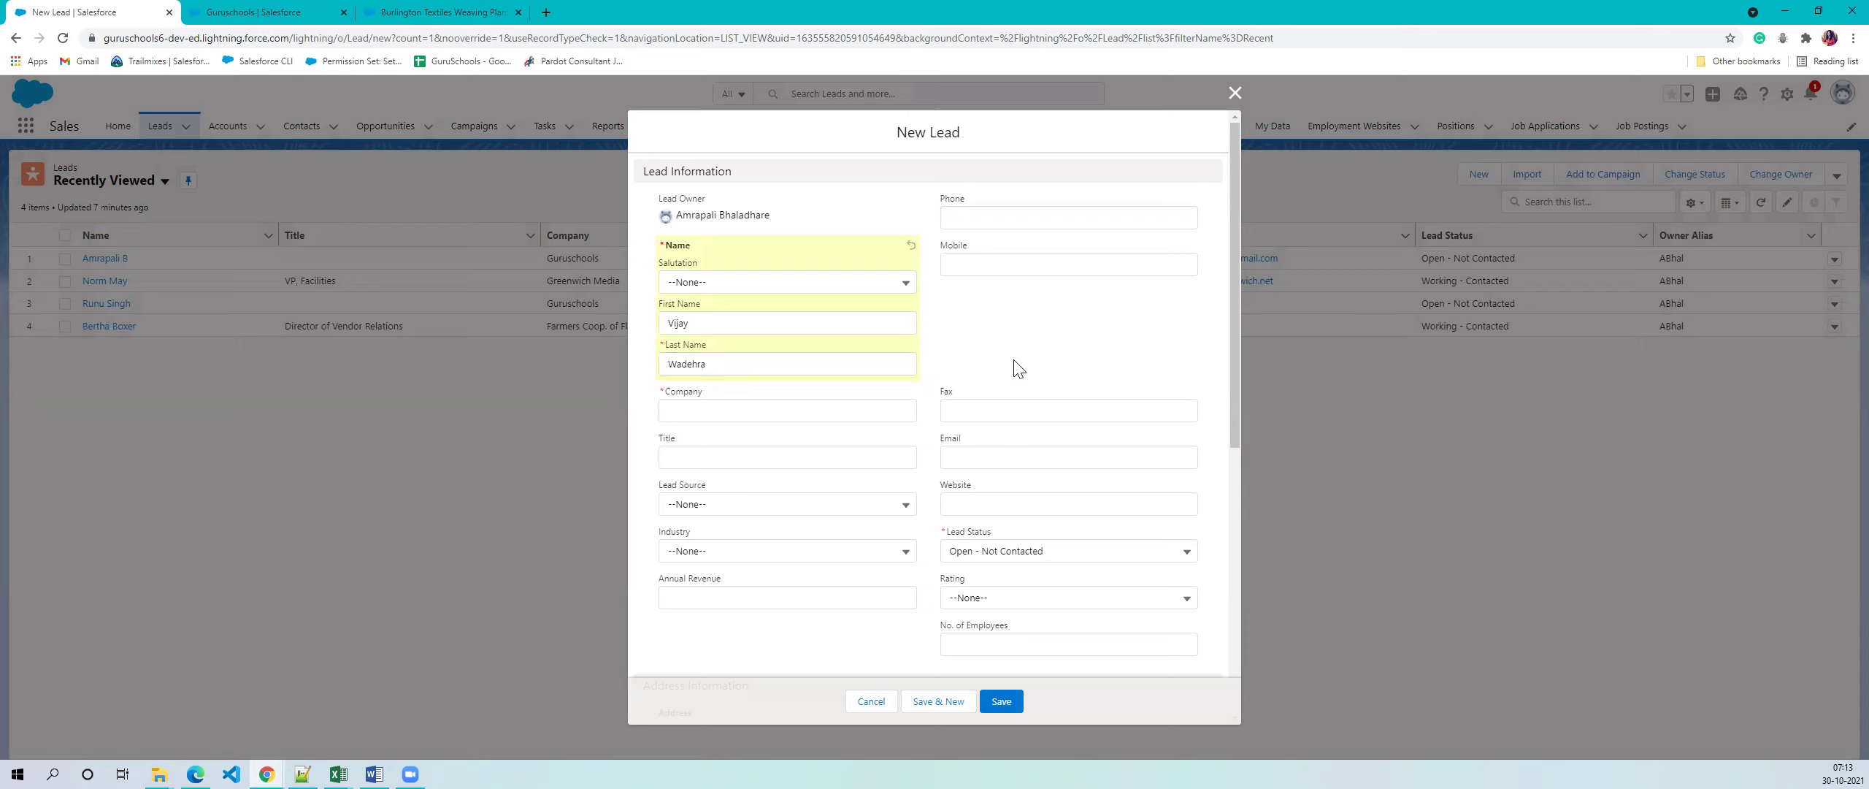
- Set the lead's company to Guruschools and save it
left_click(752, 410)
scroll(752, 410, "down", 6)
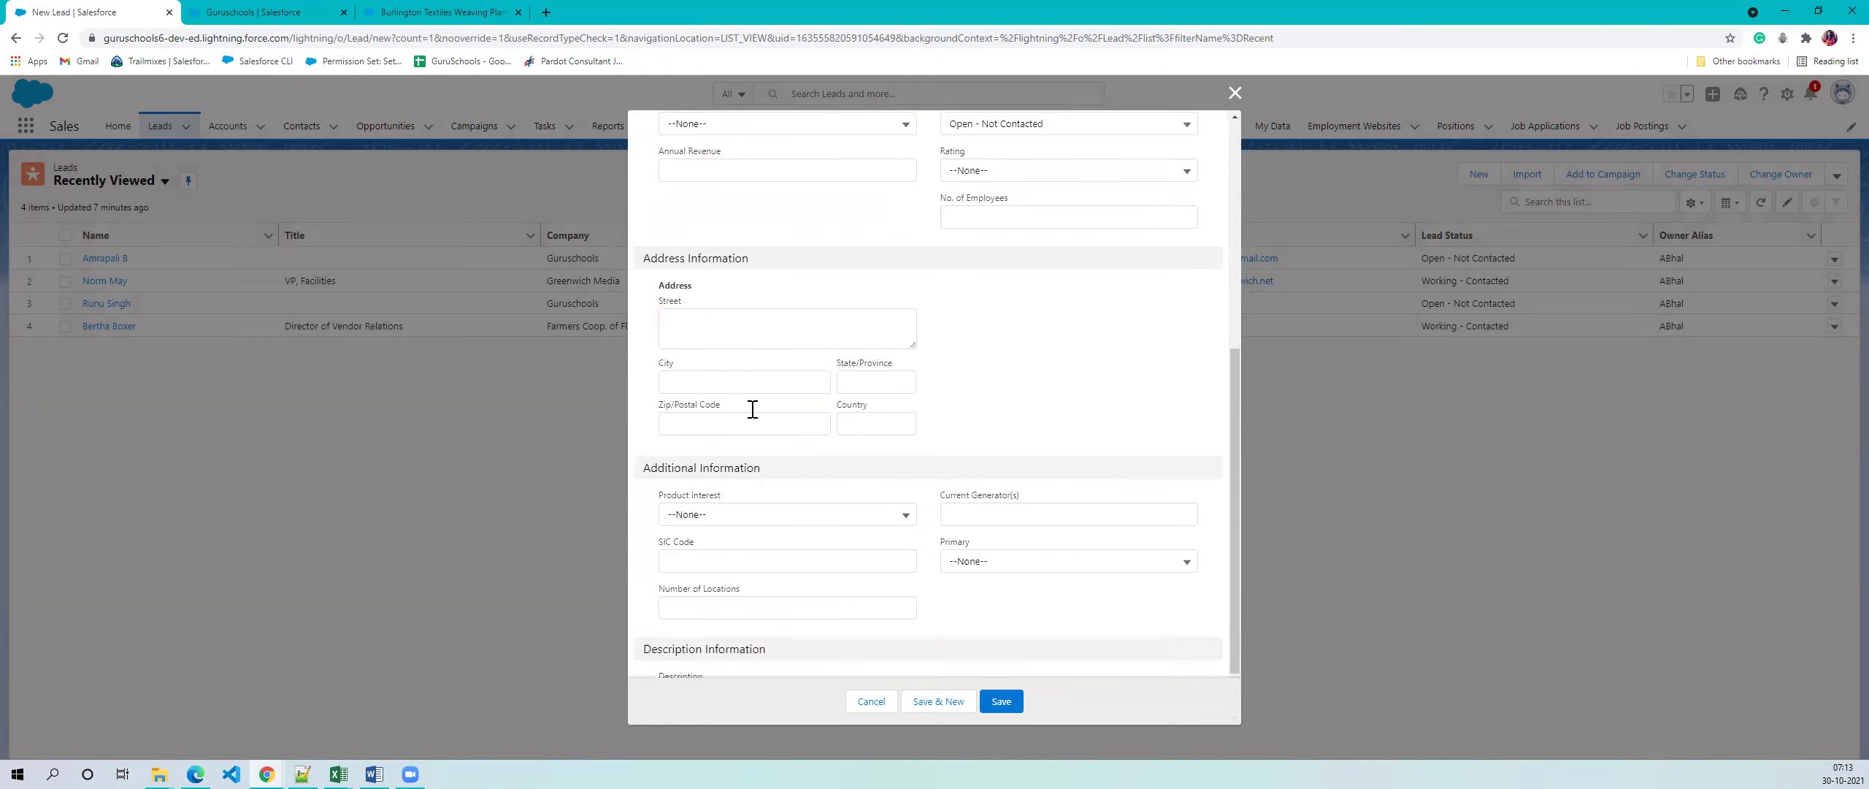
scroll(753, 410, "up", 6)
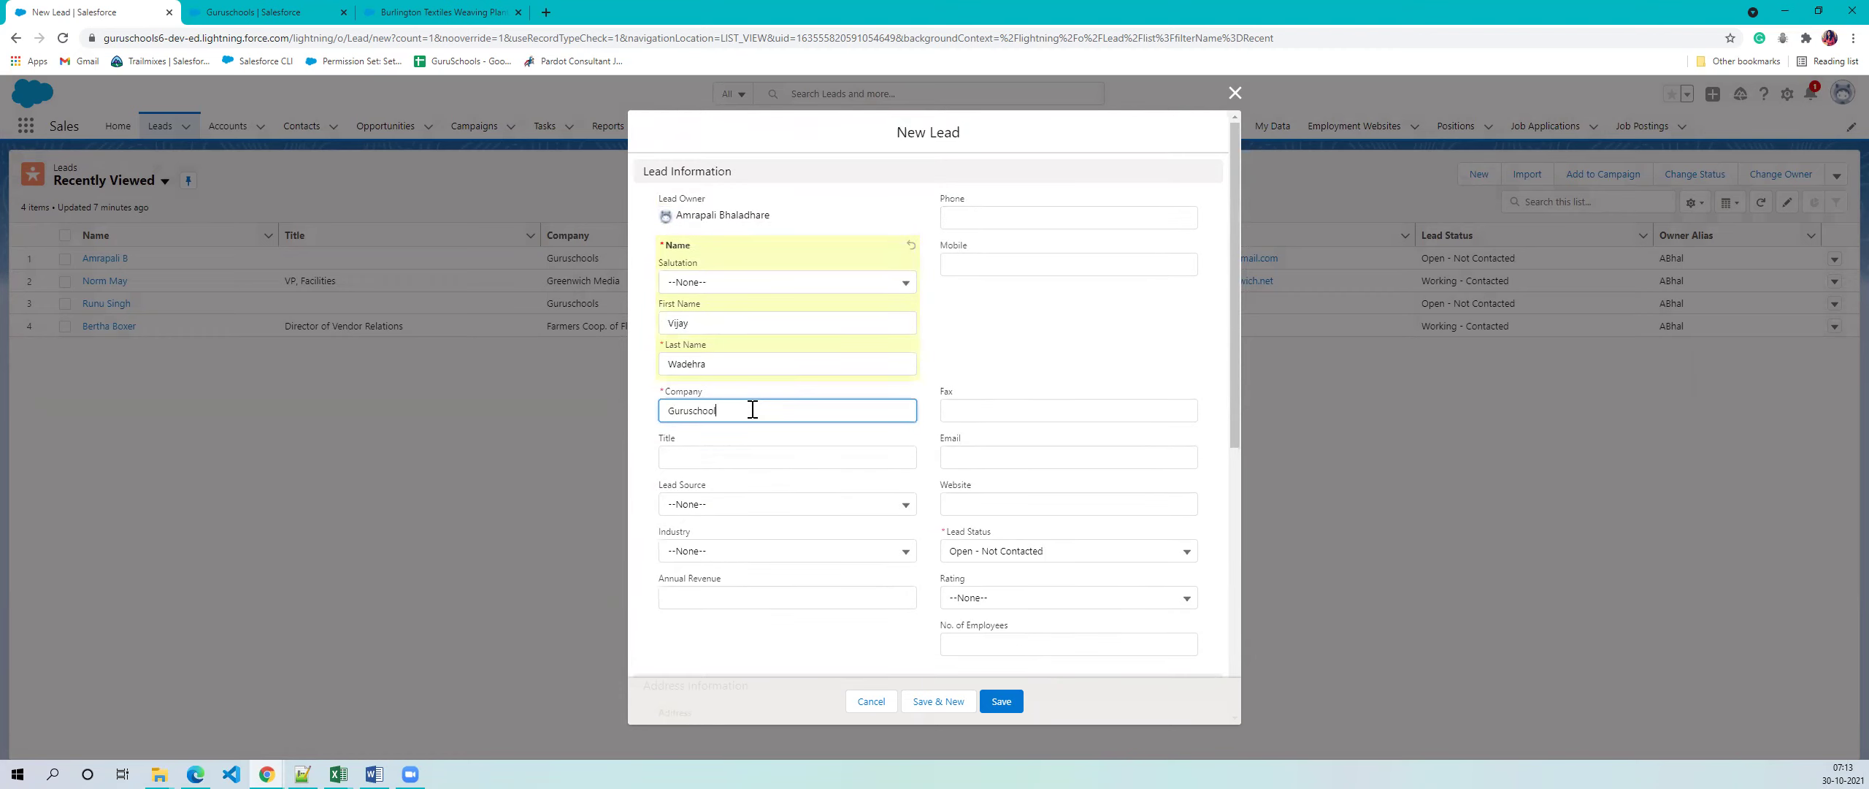
left_click(1154, 367)
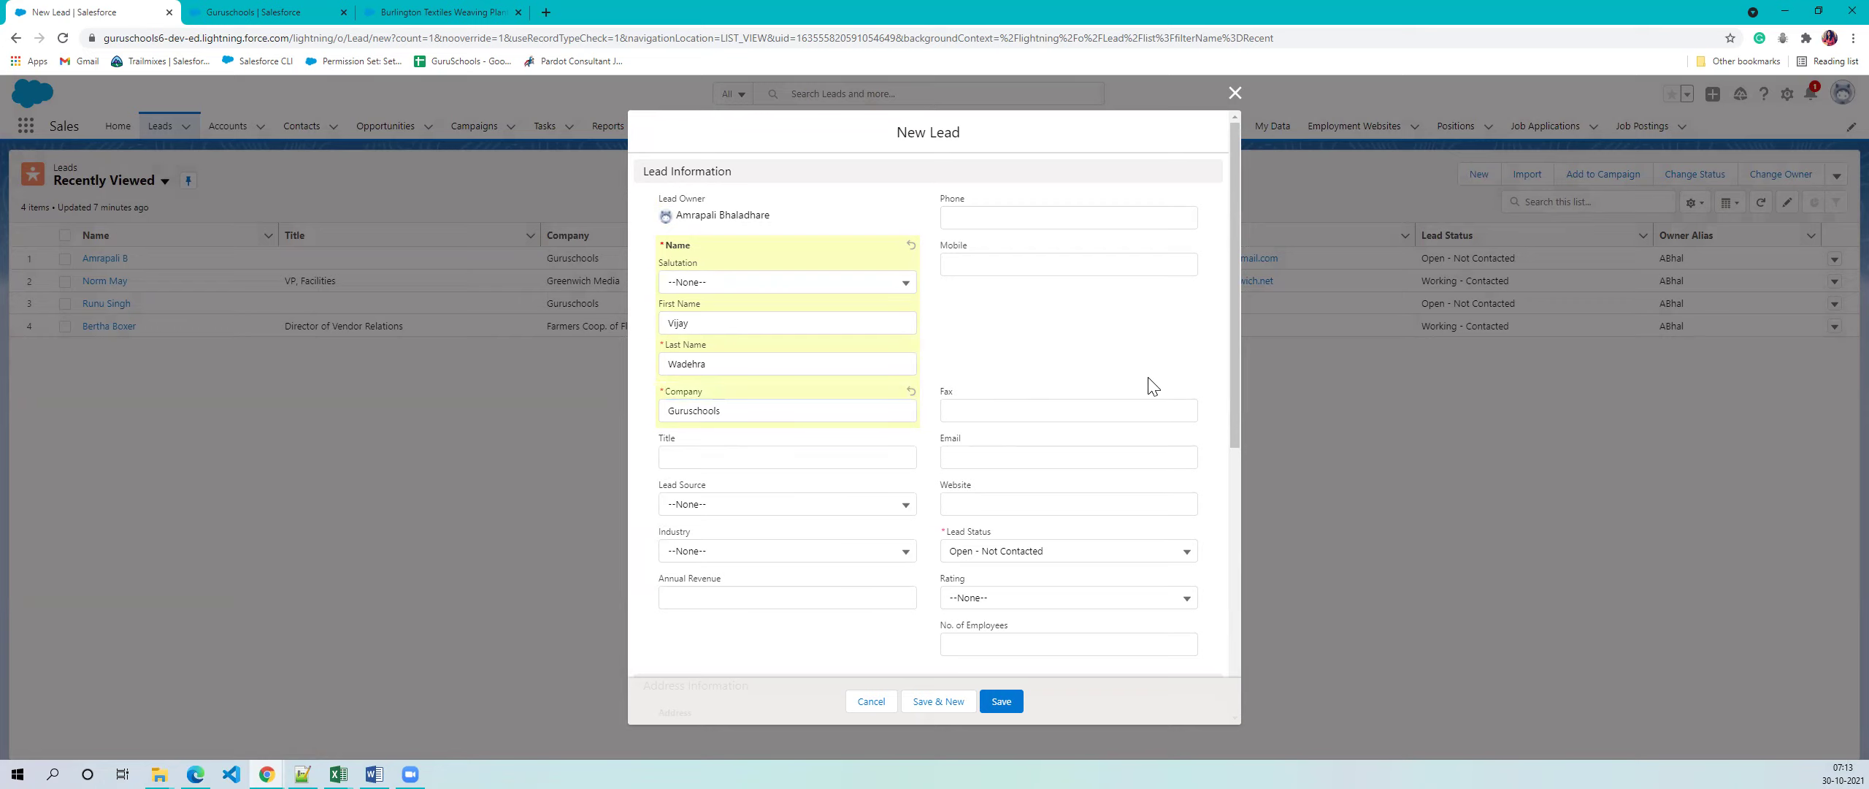
scroll(1152, 393, "down", 1)
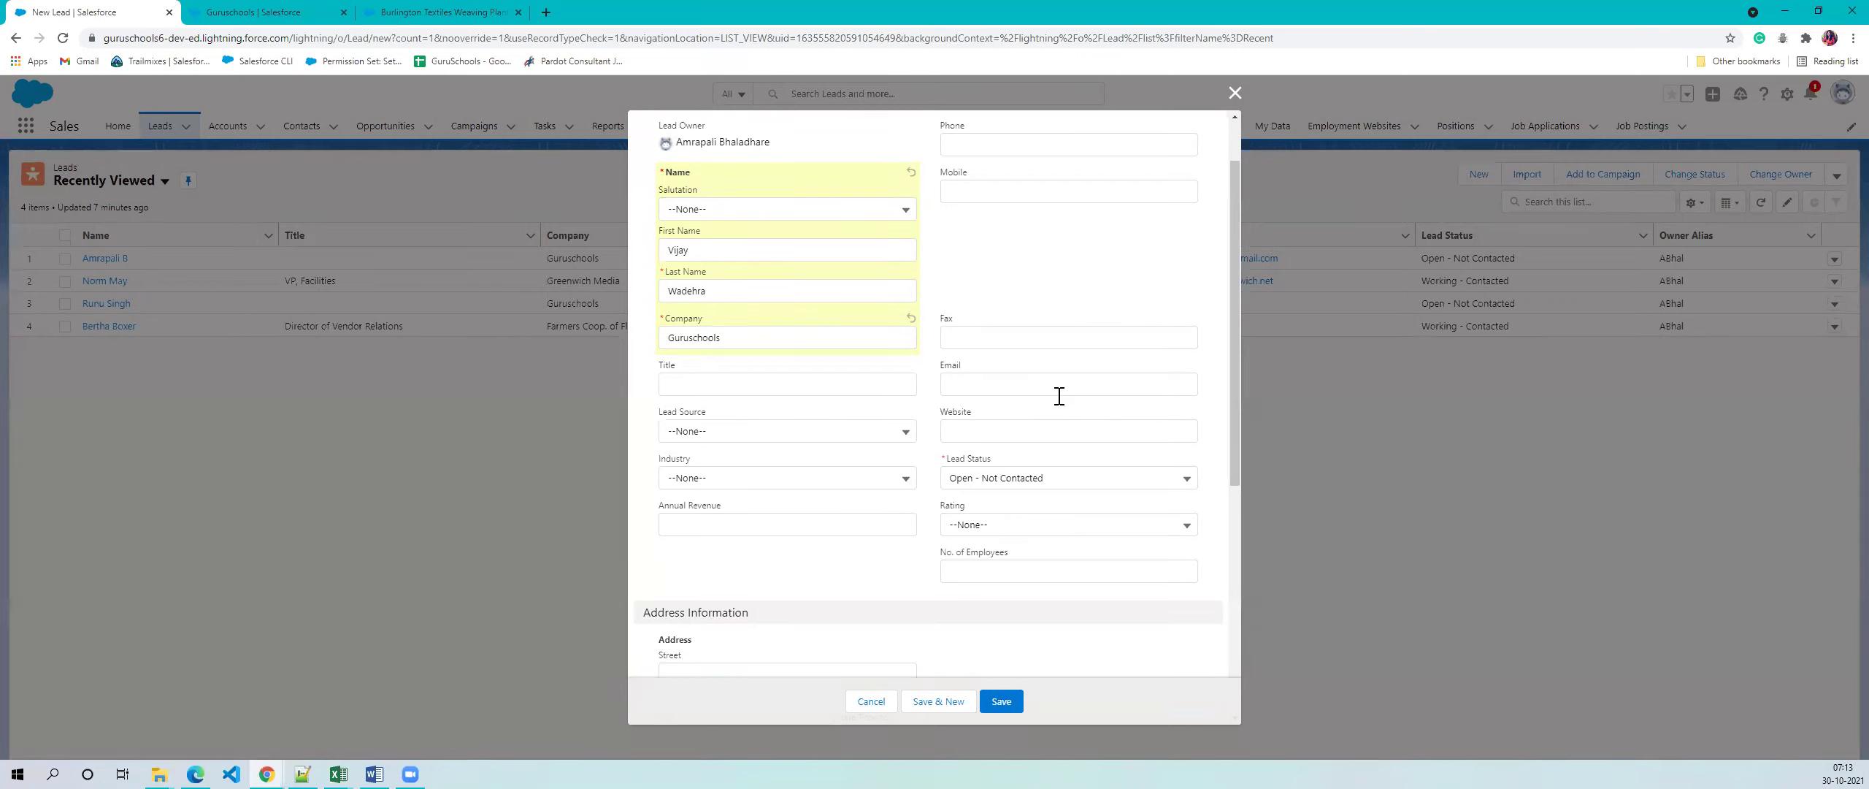
scroll(1059, 396, "down", 6)
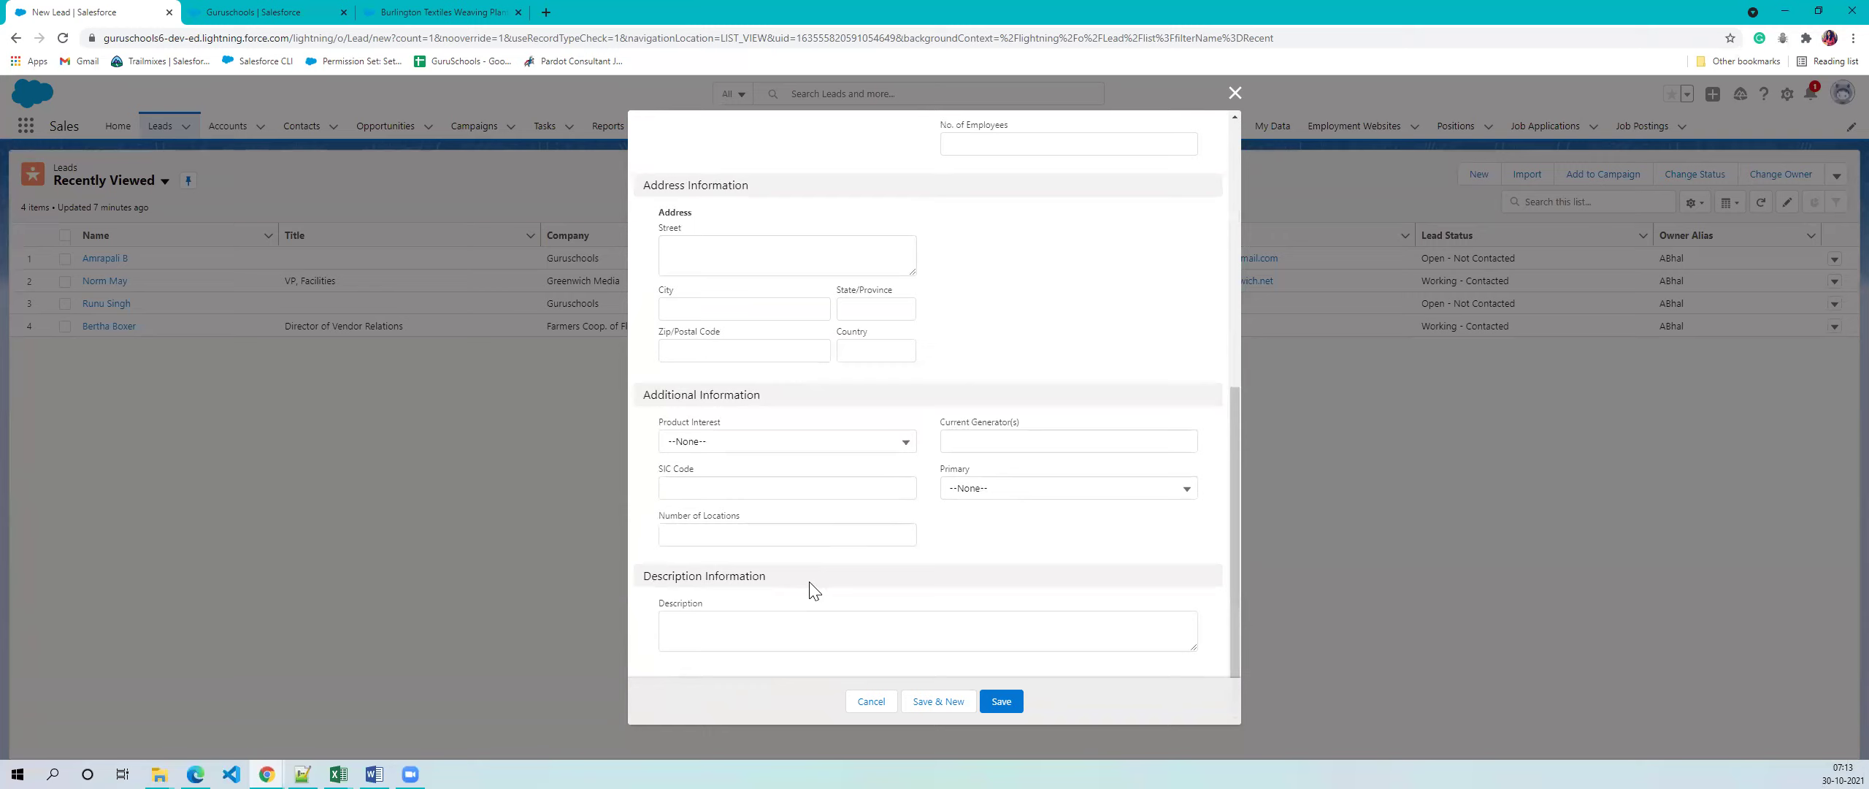
scroll(840, 585, "up", 7)
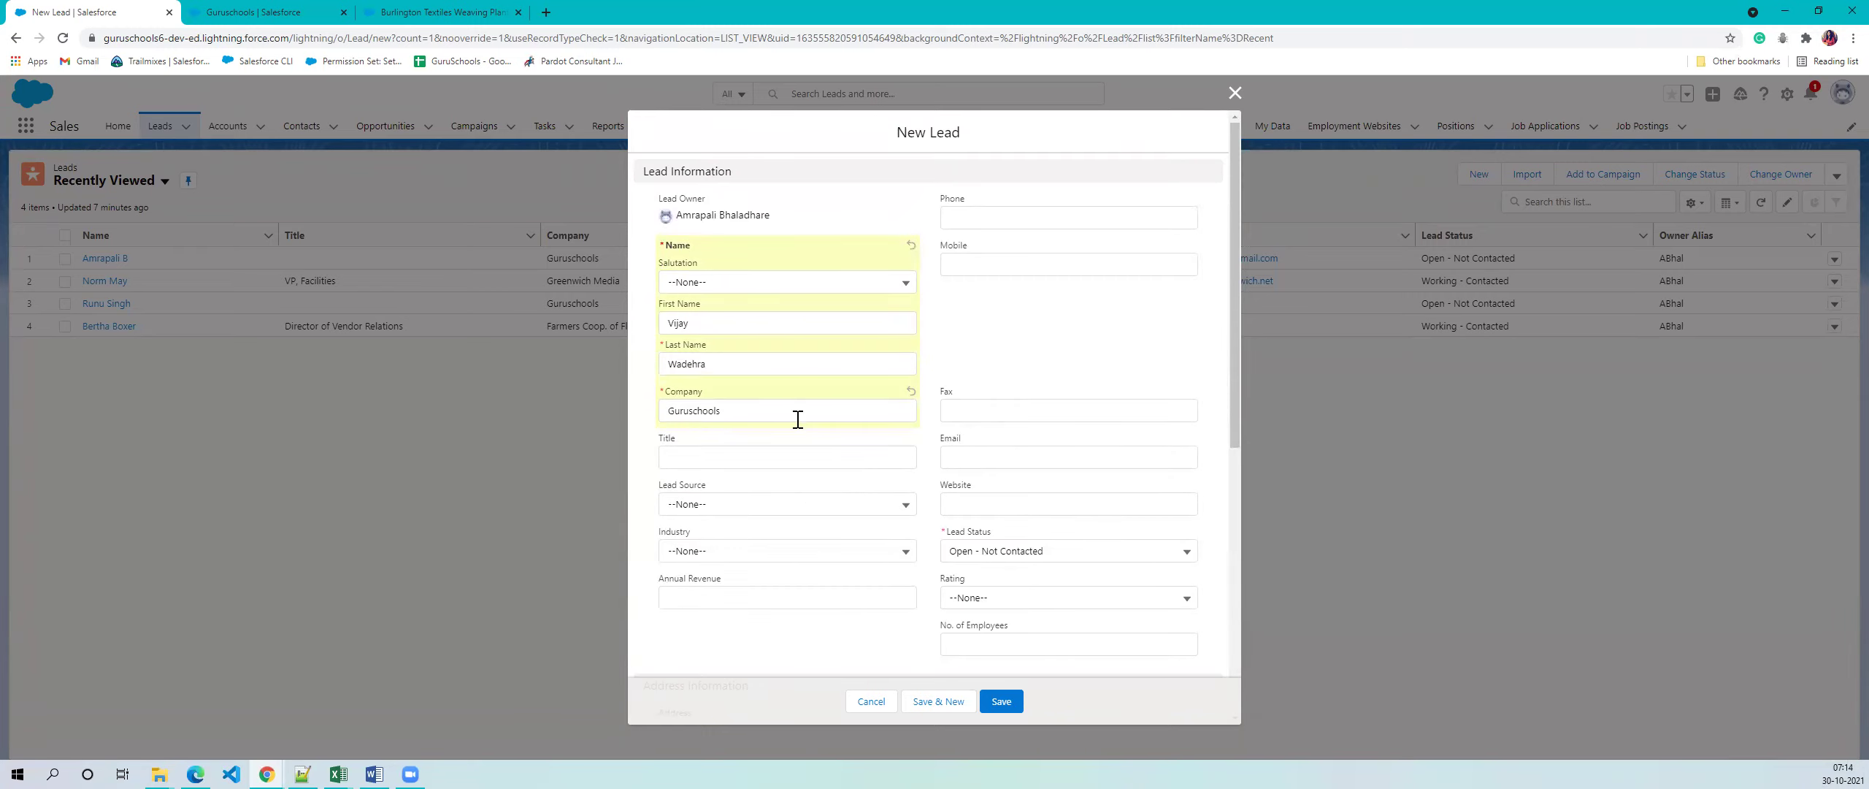
left_click(1009, 706)
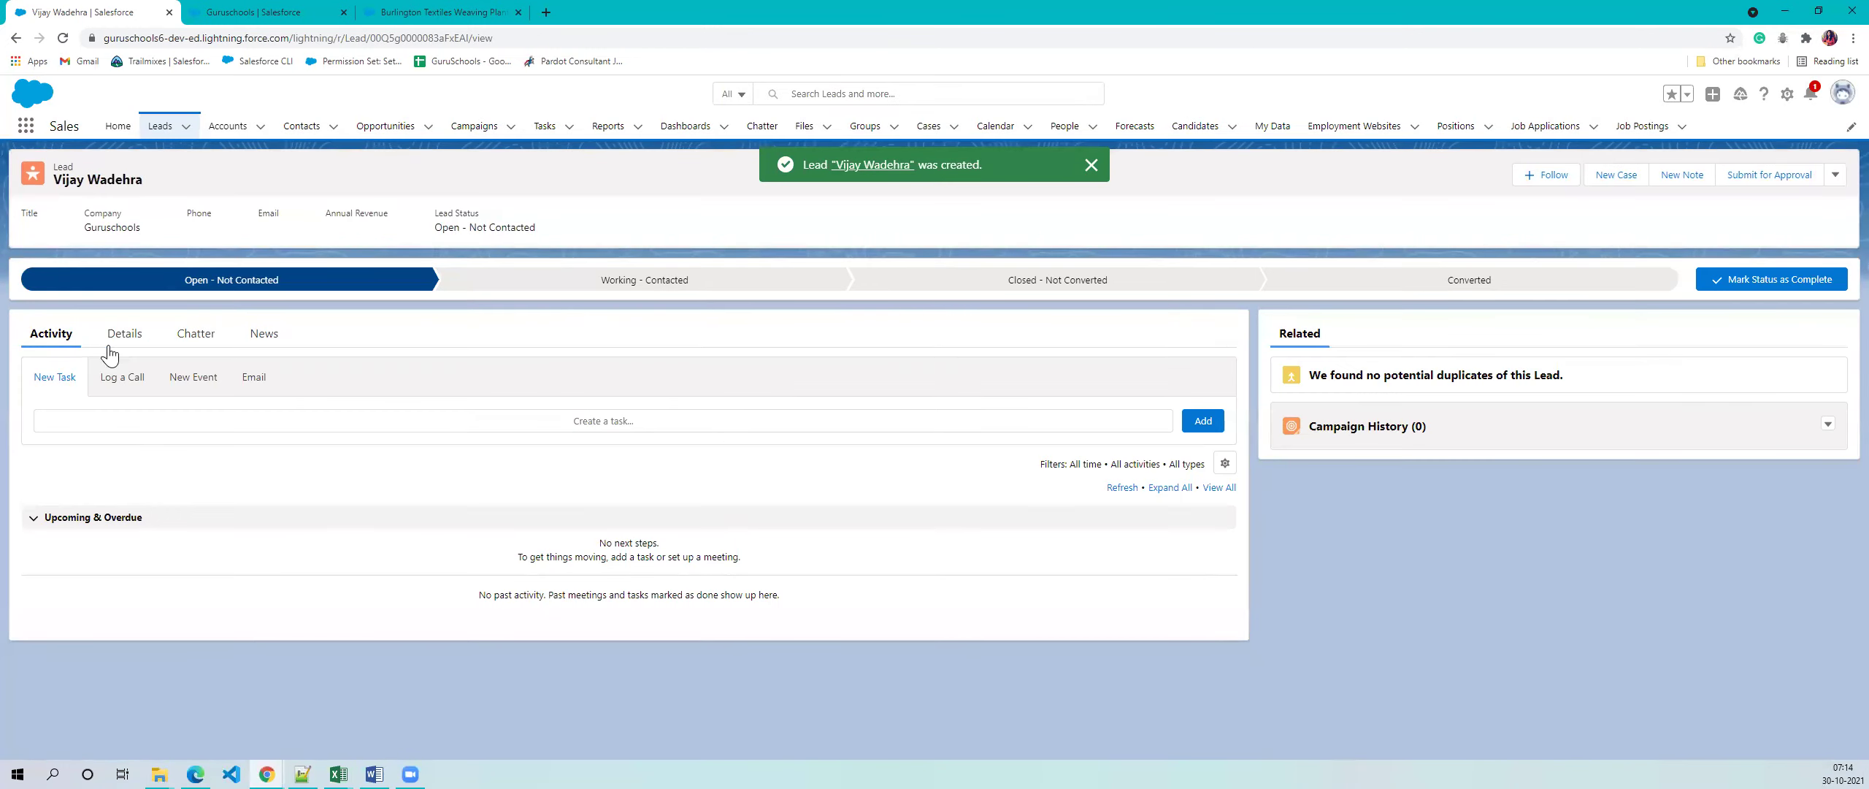
left_click(122, 334)
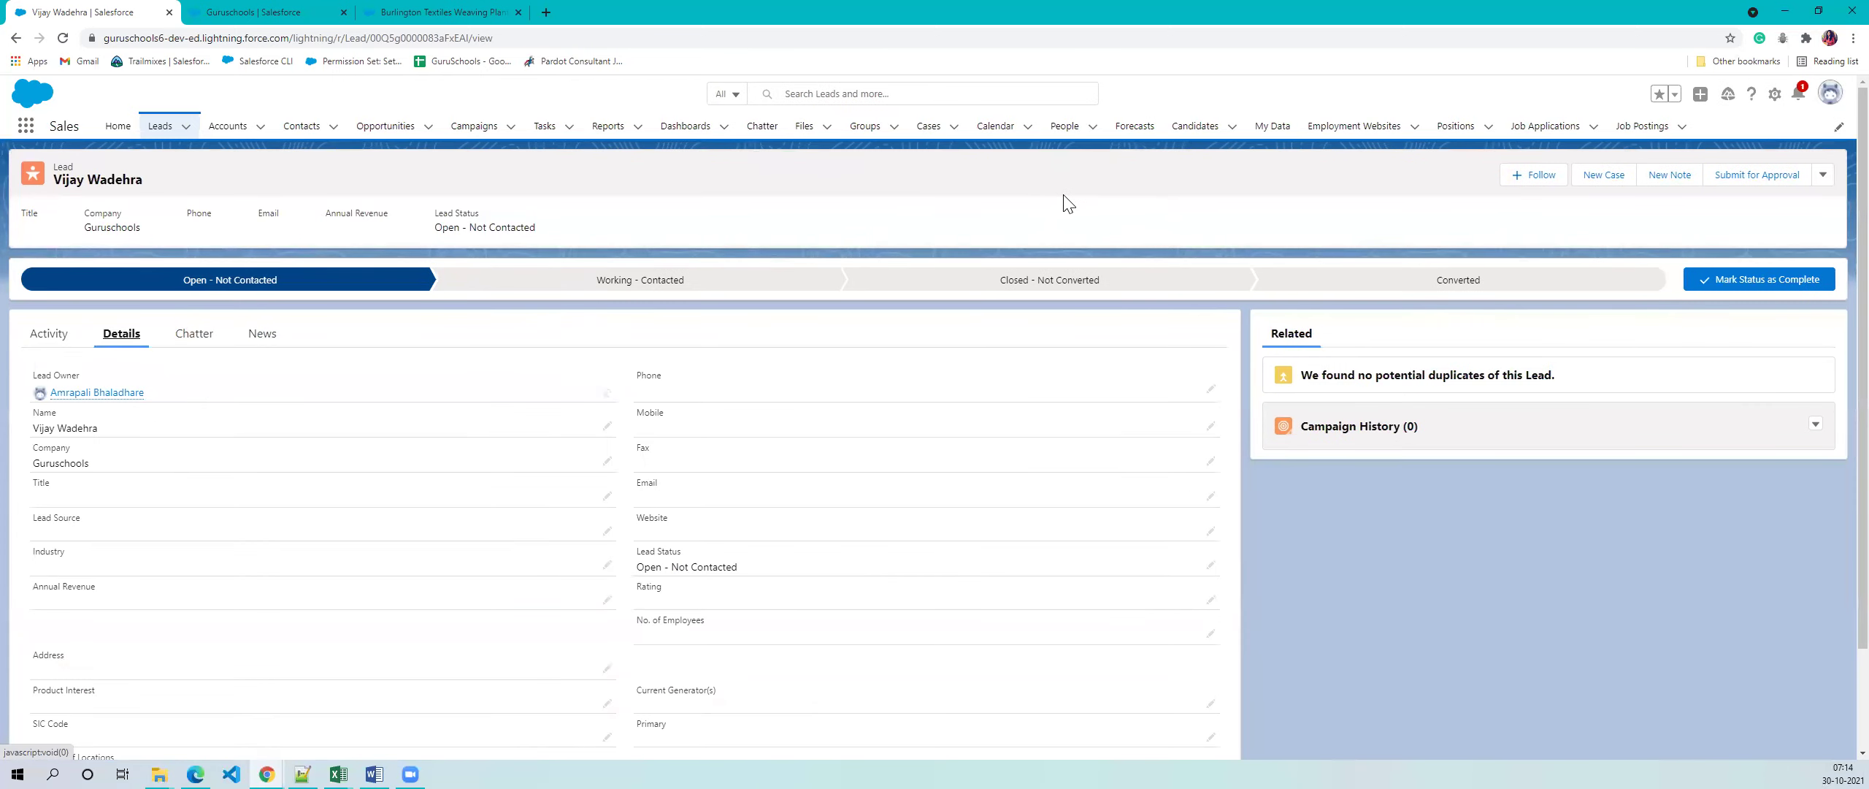
left_click(165, 133)
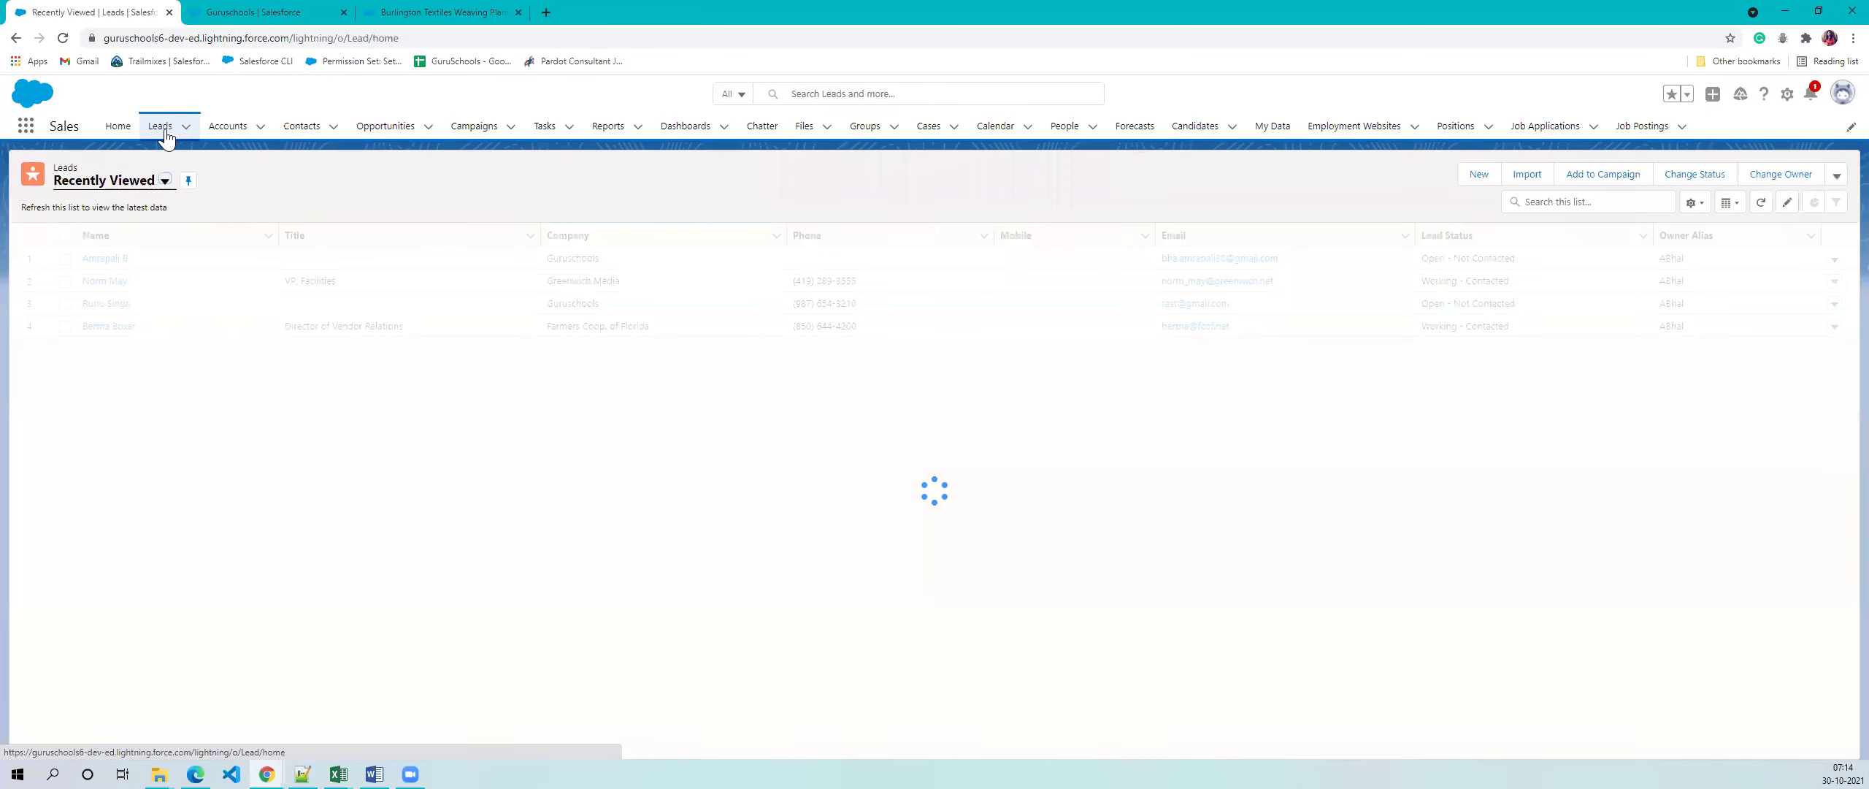
left_click(155, 189)
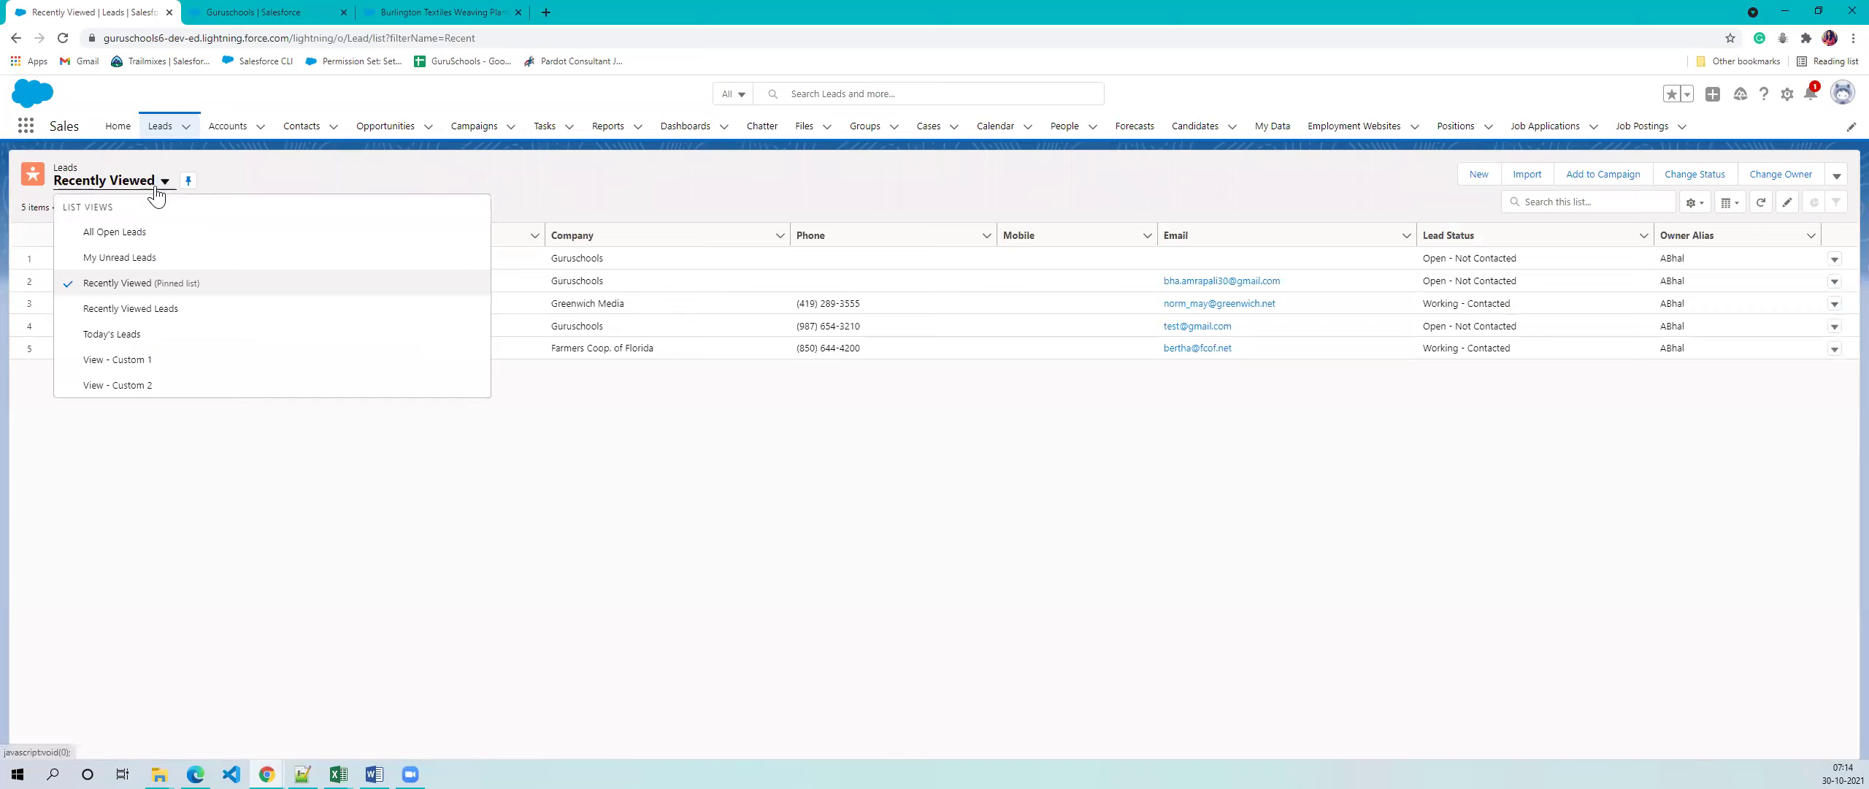
left_click(121, 334)
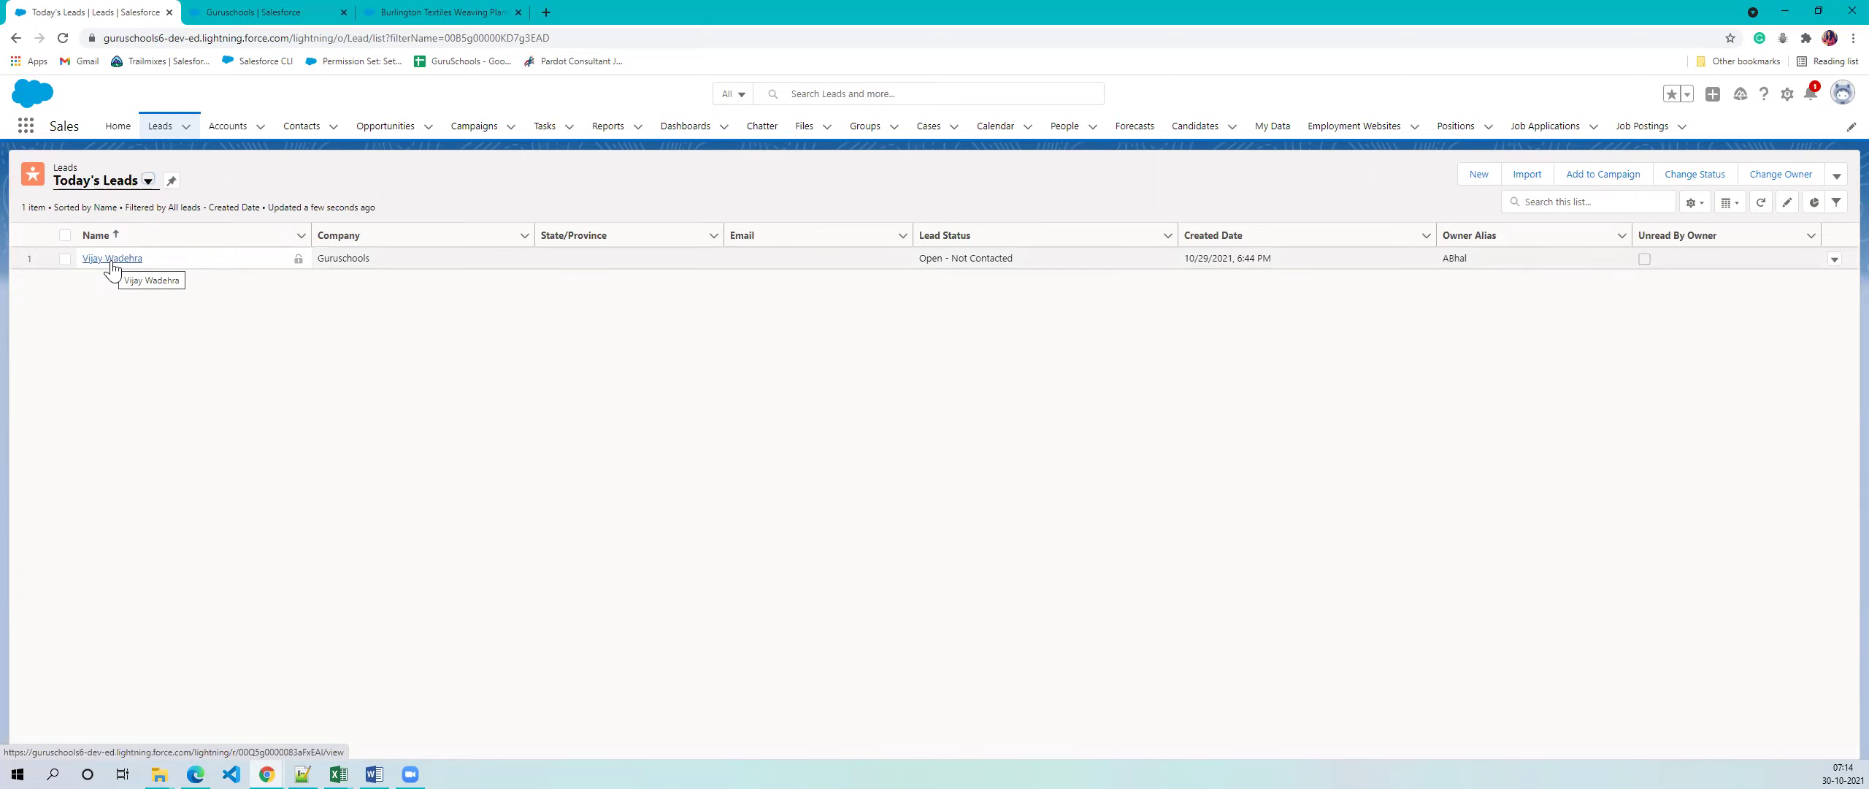
left_click(147, 180)
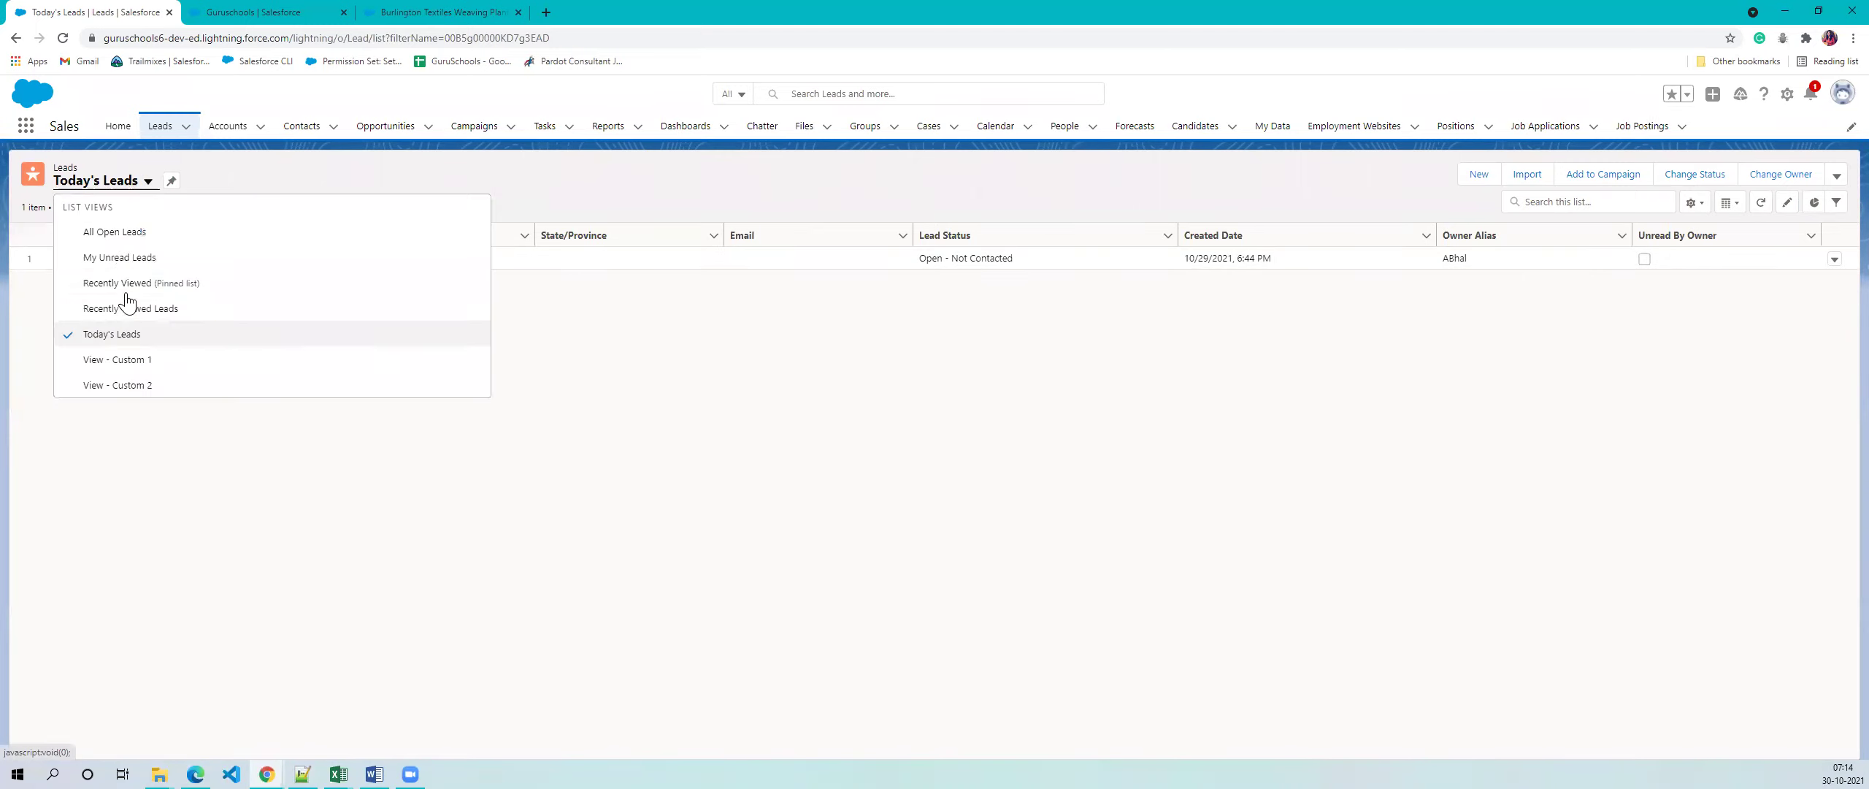
left_click(121, 233)
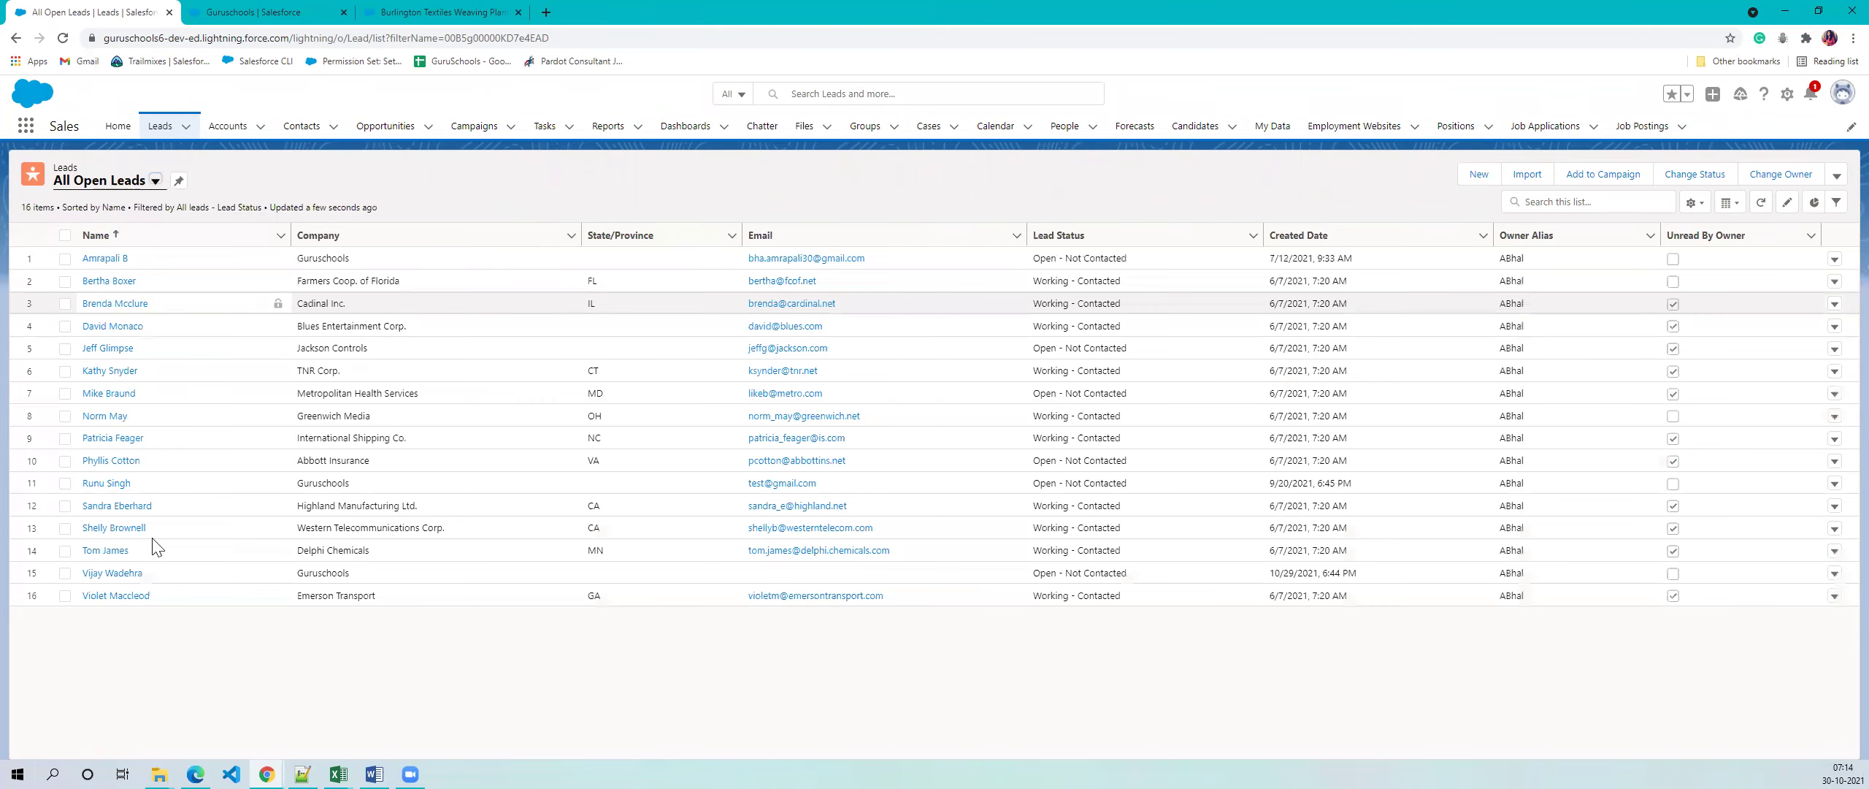
left_click(117, 573)
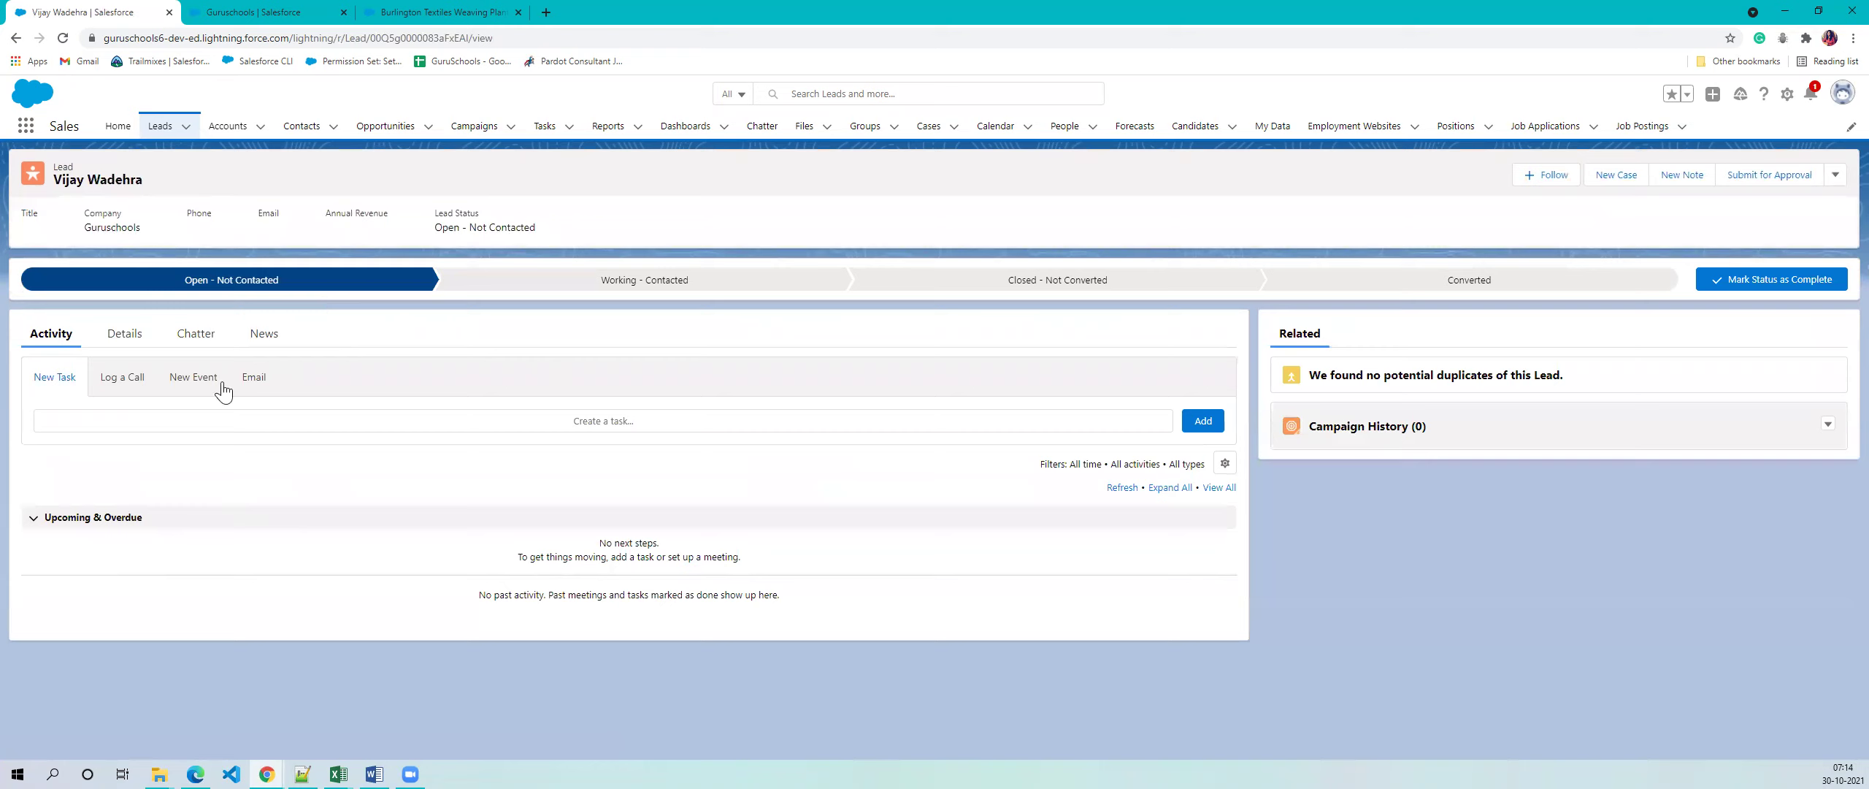
- Mark the lead Working - Contacted, then open the Convert Lead dialog for Guruschools
left_click(121, 341)
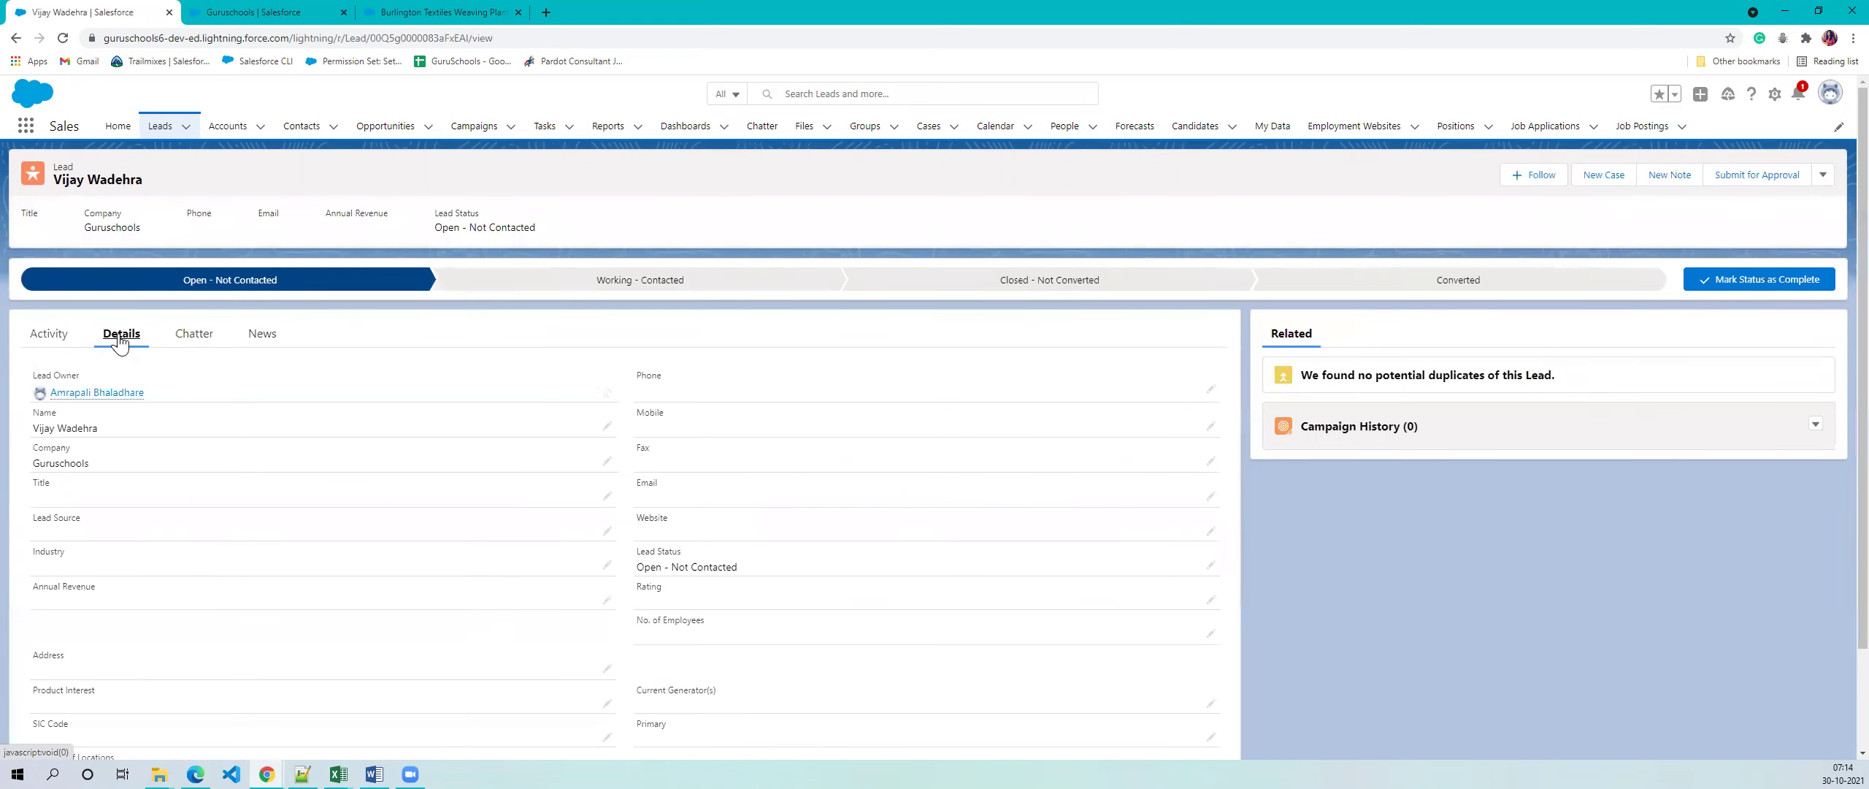
left_click(767, 285)
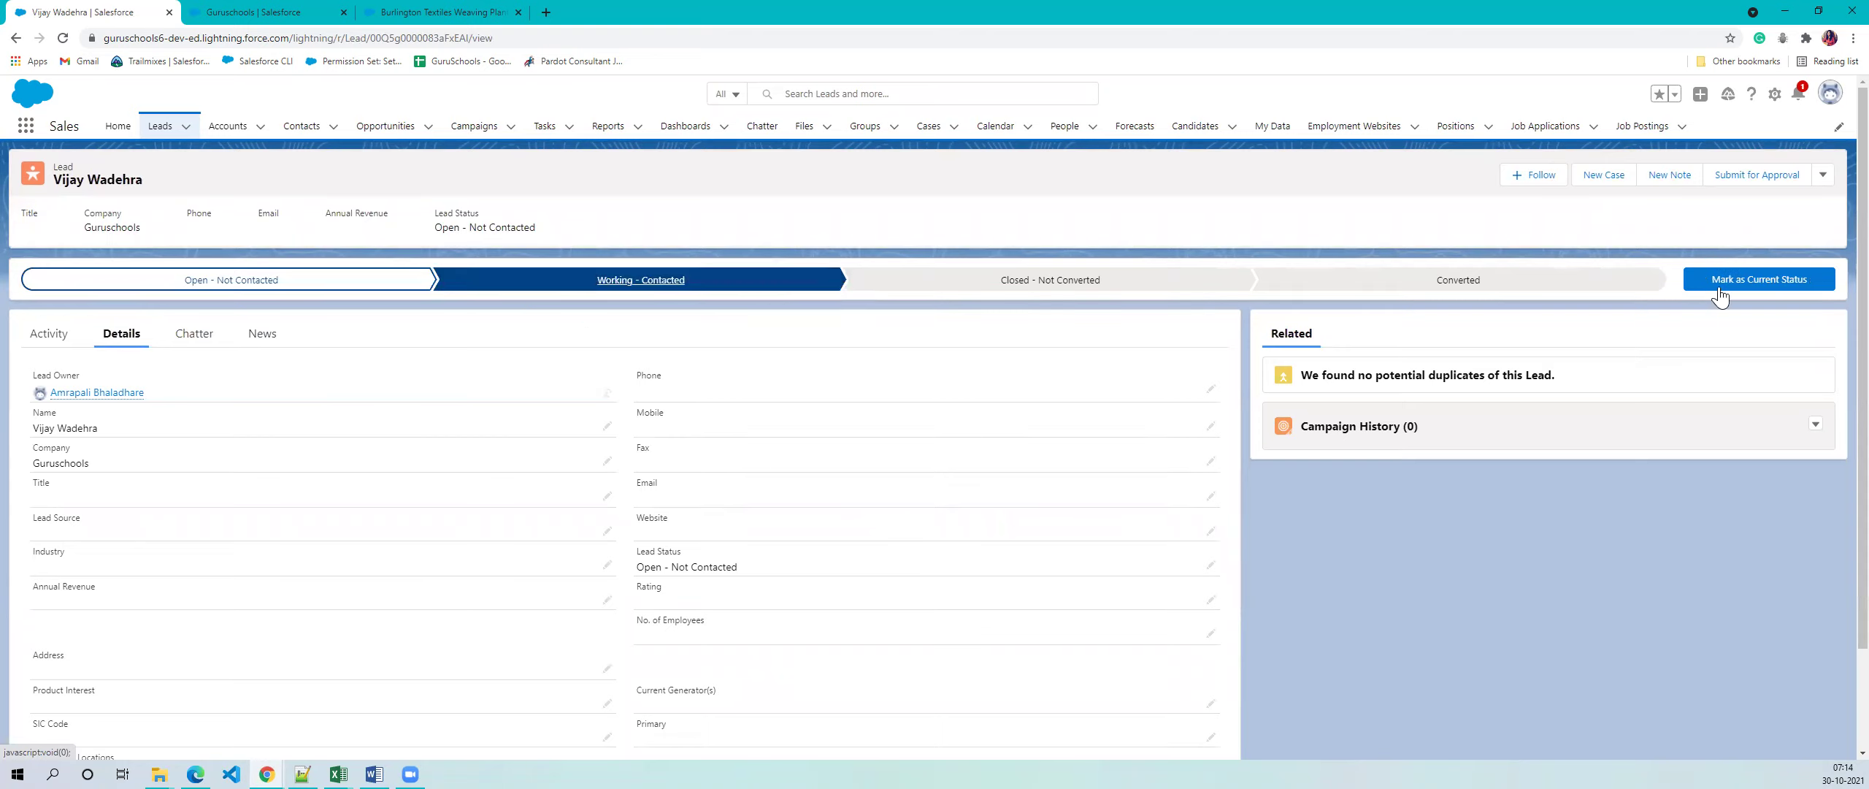
left_click(1767, 281)
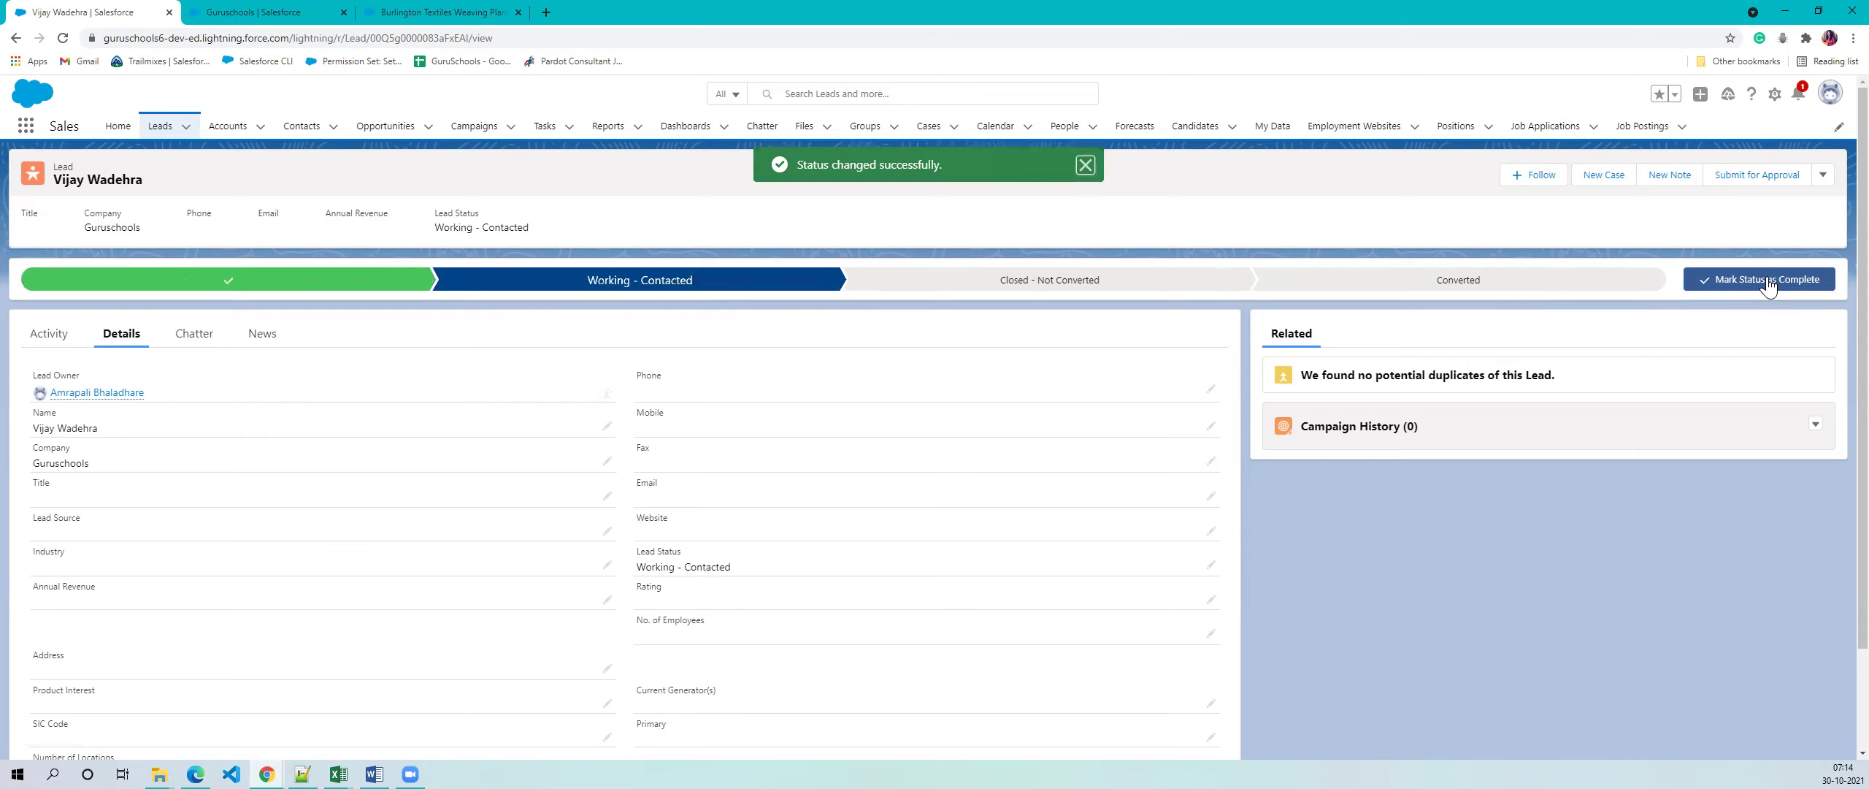
left_click(1510, 285)
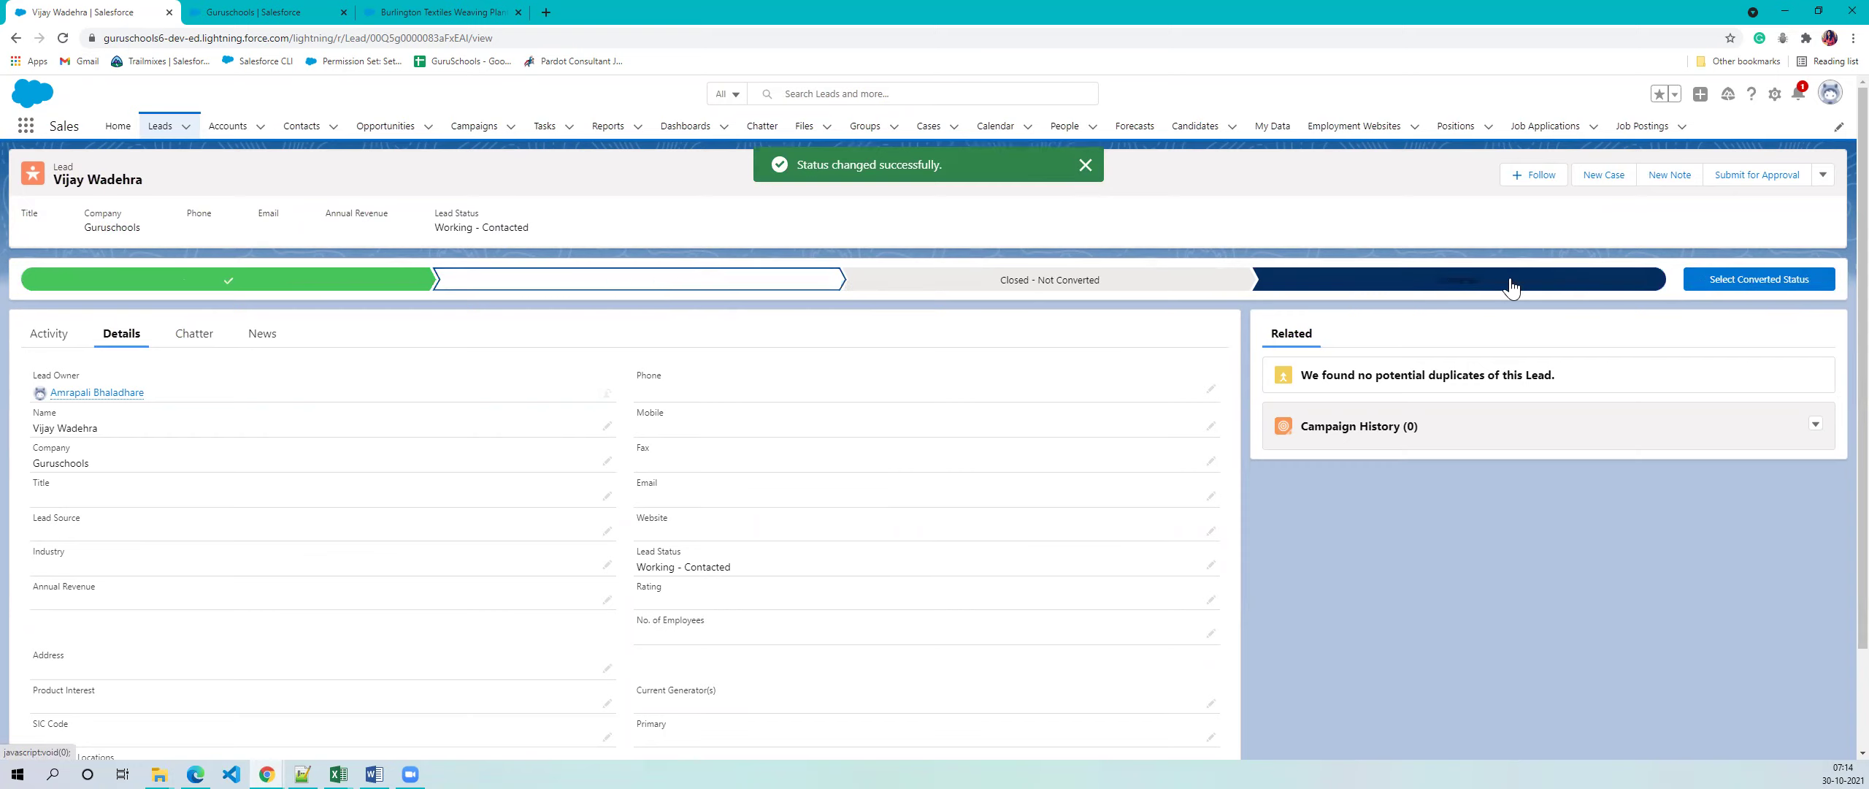
left_click(1759, 280)
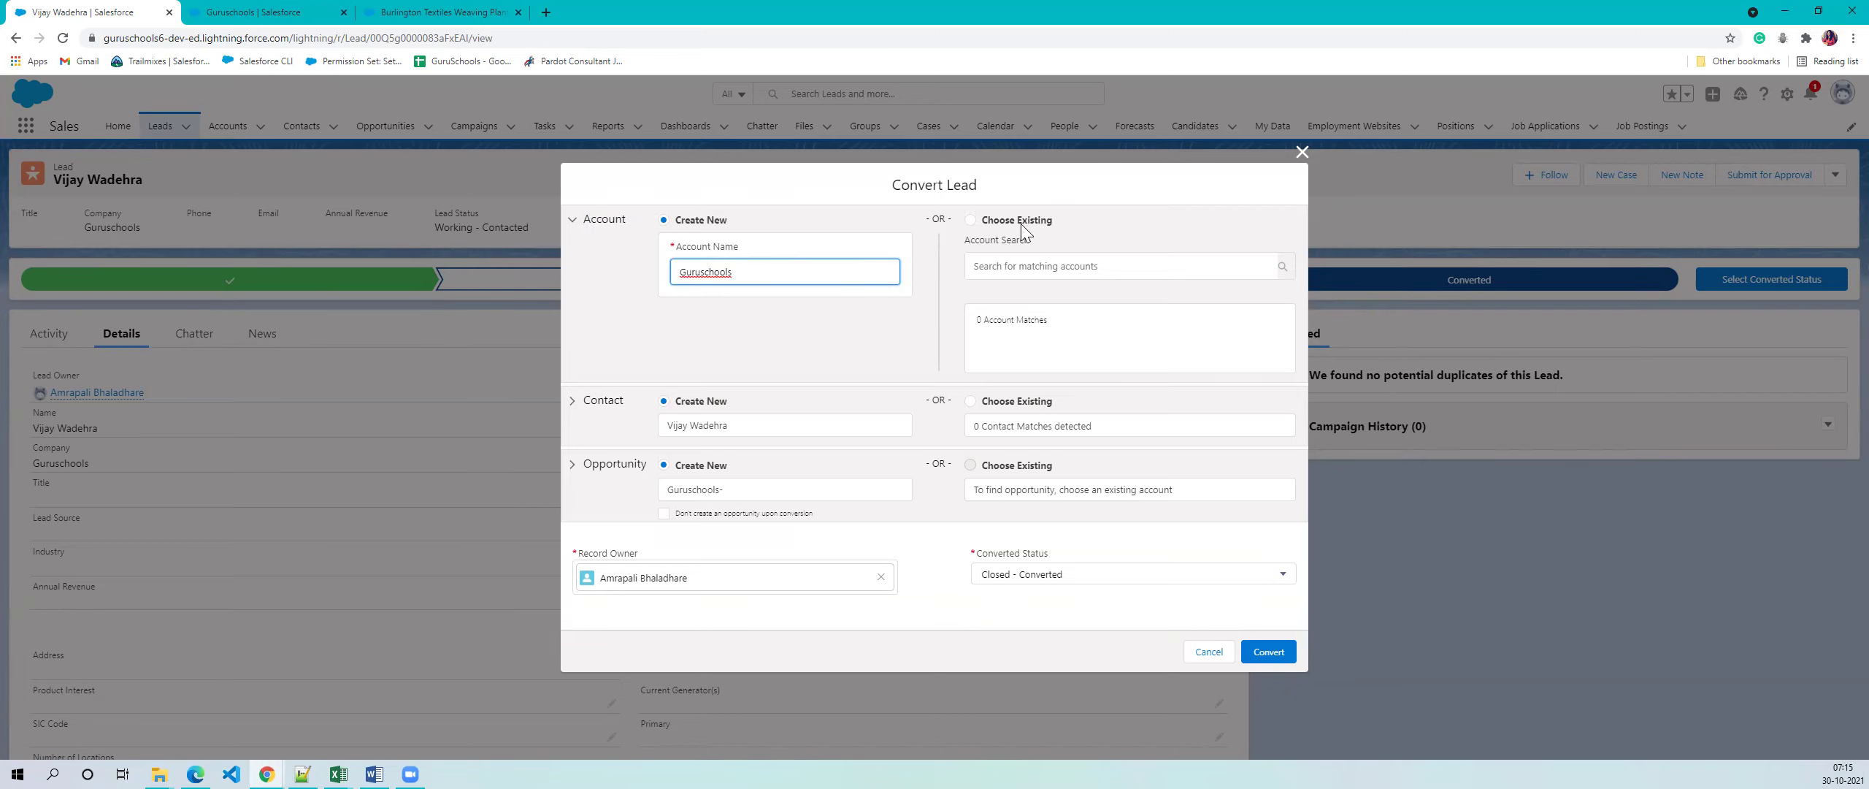
- Attach the lead to the existing Guruschools account instead of creating a new one
left_click(970, 220)
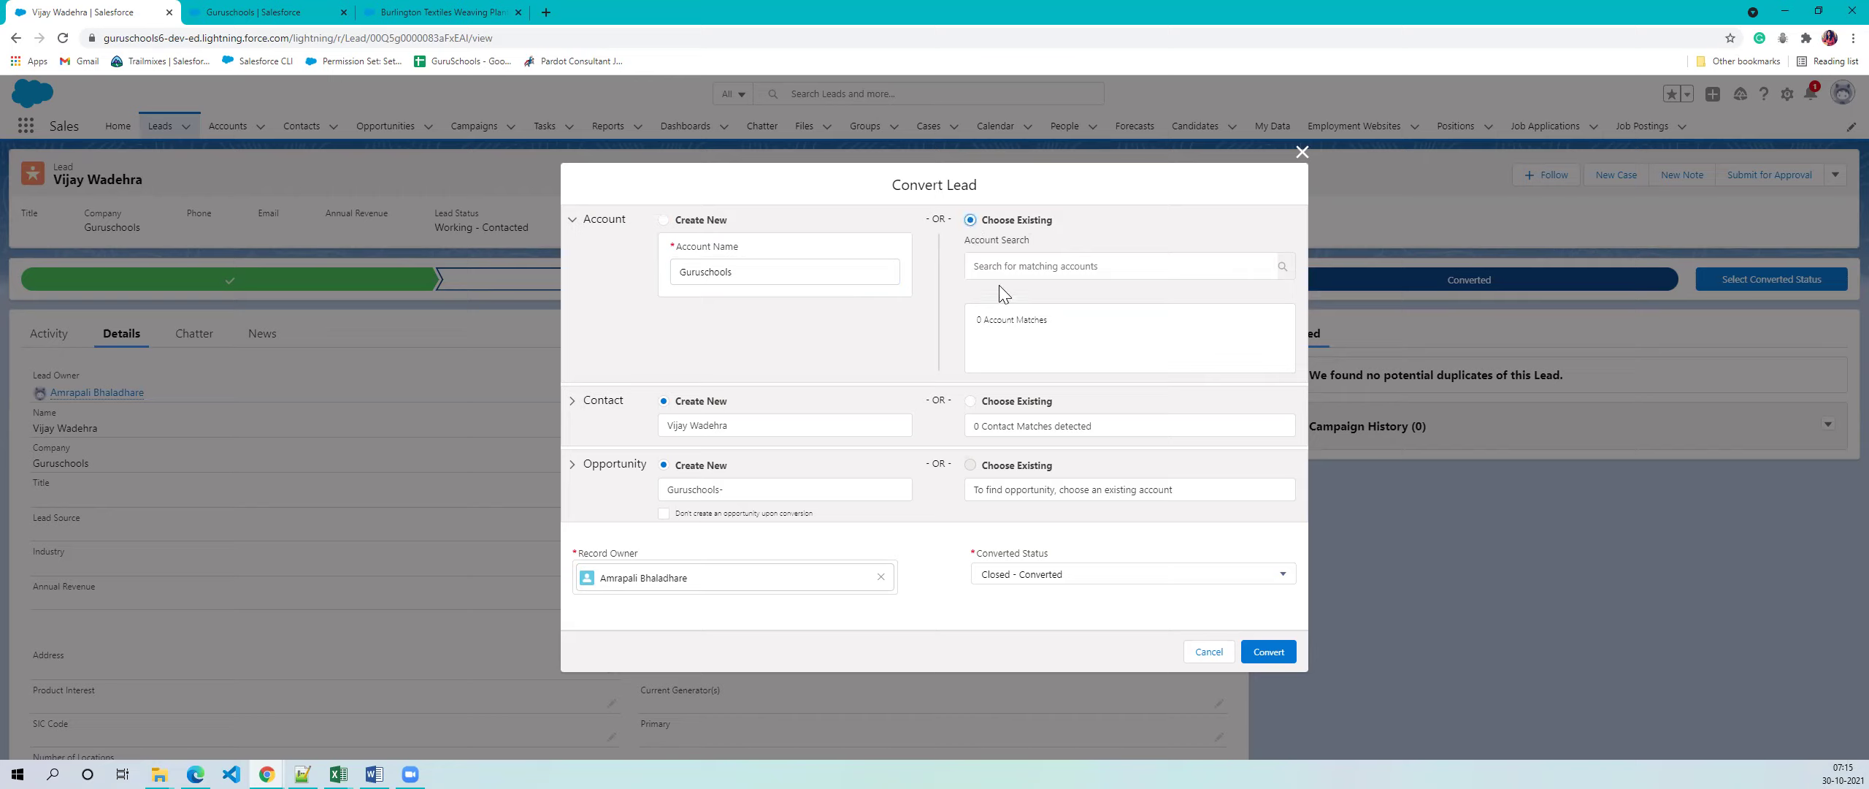
left_click(1021, 276)
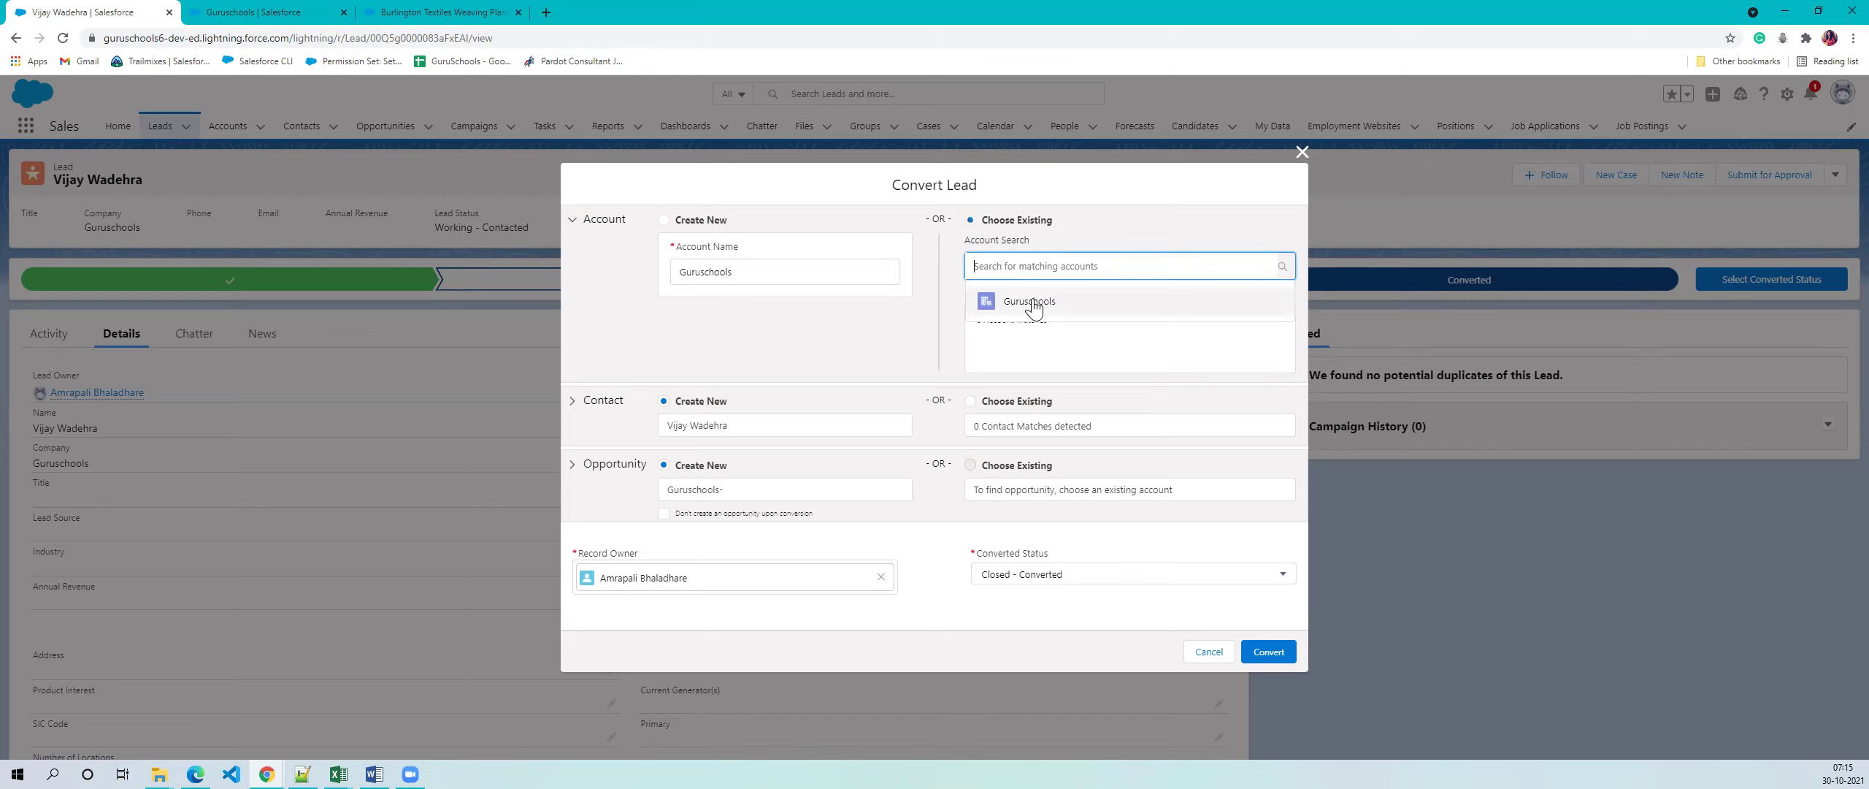
left_click(1026, 303)
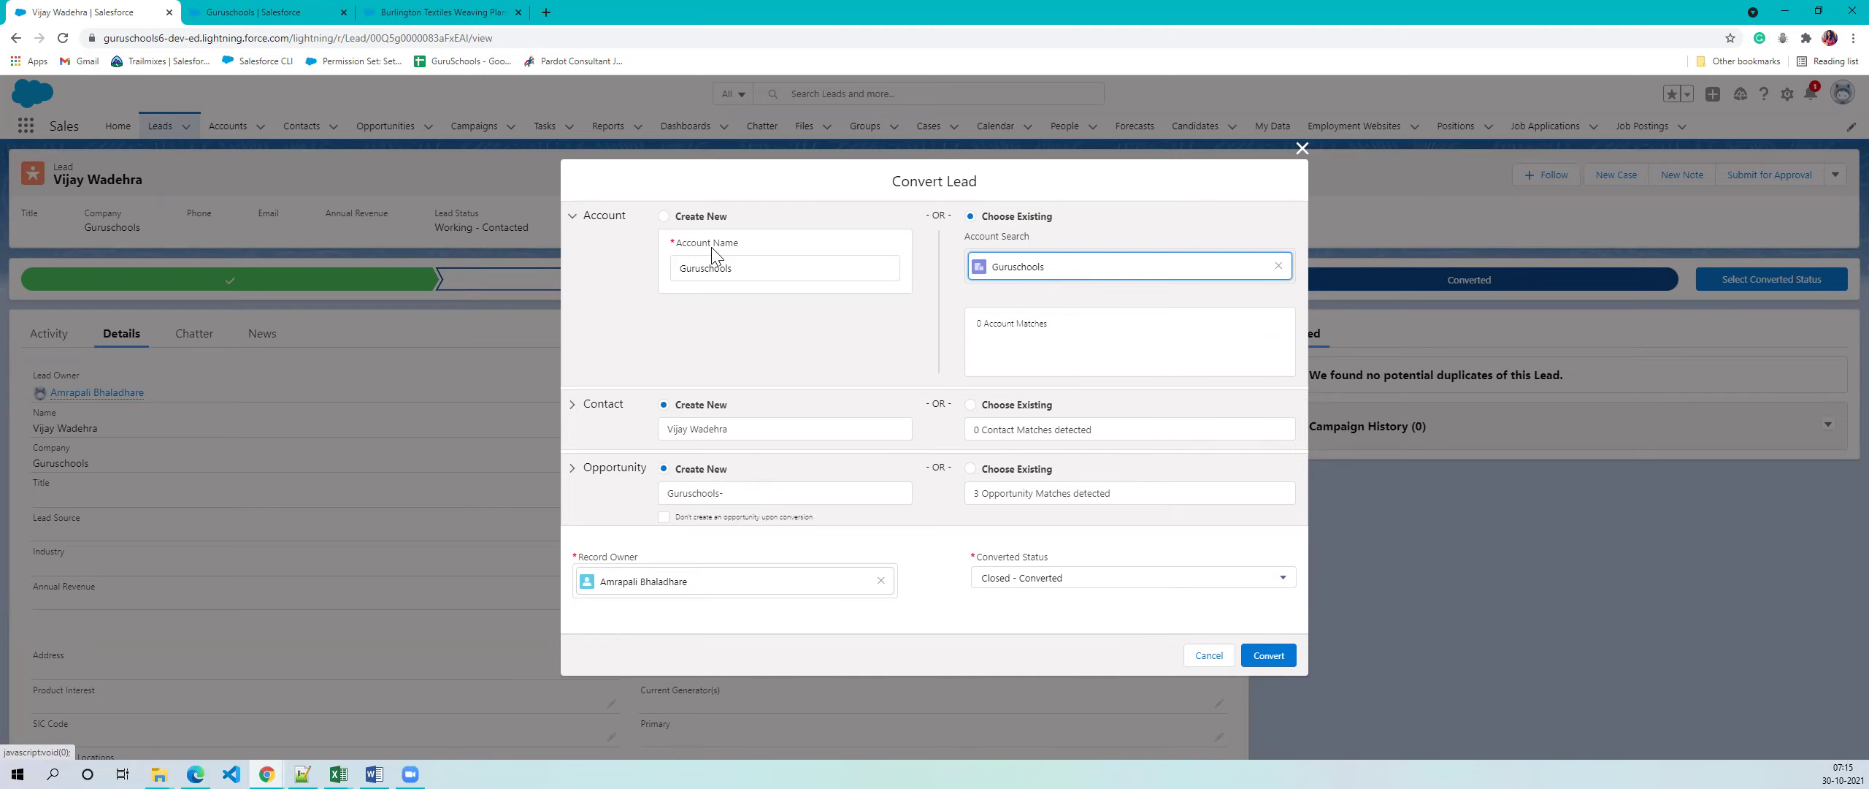
- Review the new opportunity's name, leaving it unchanged, and convert the lead
left_click(773, 493)
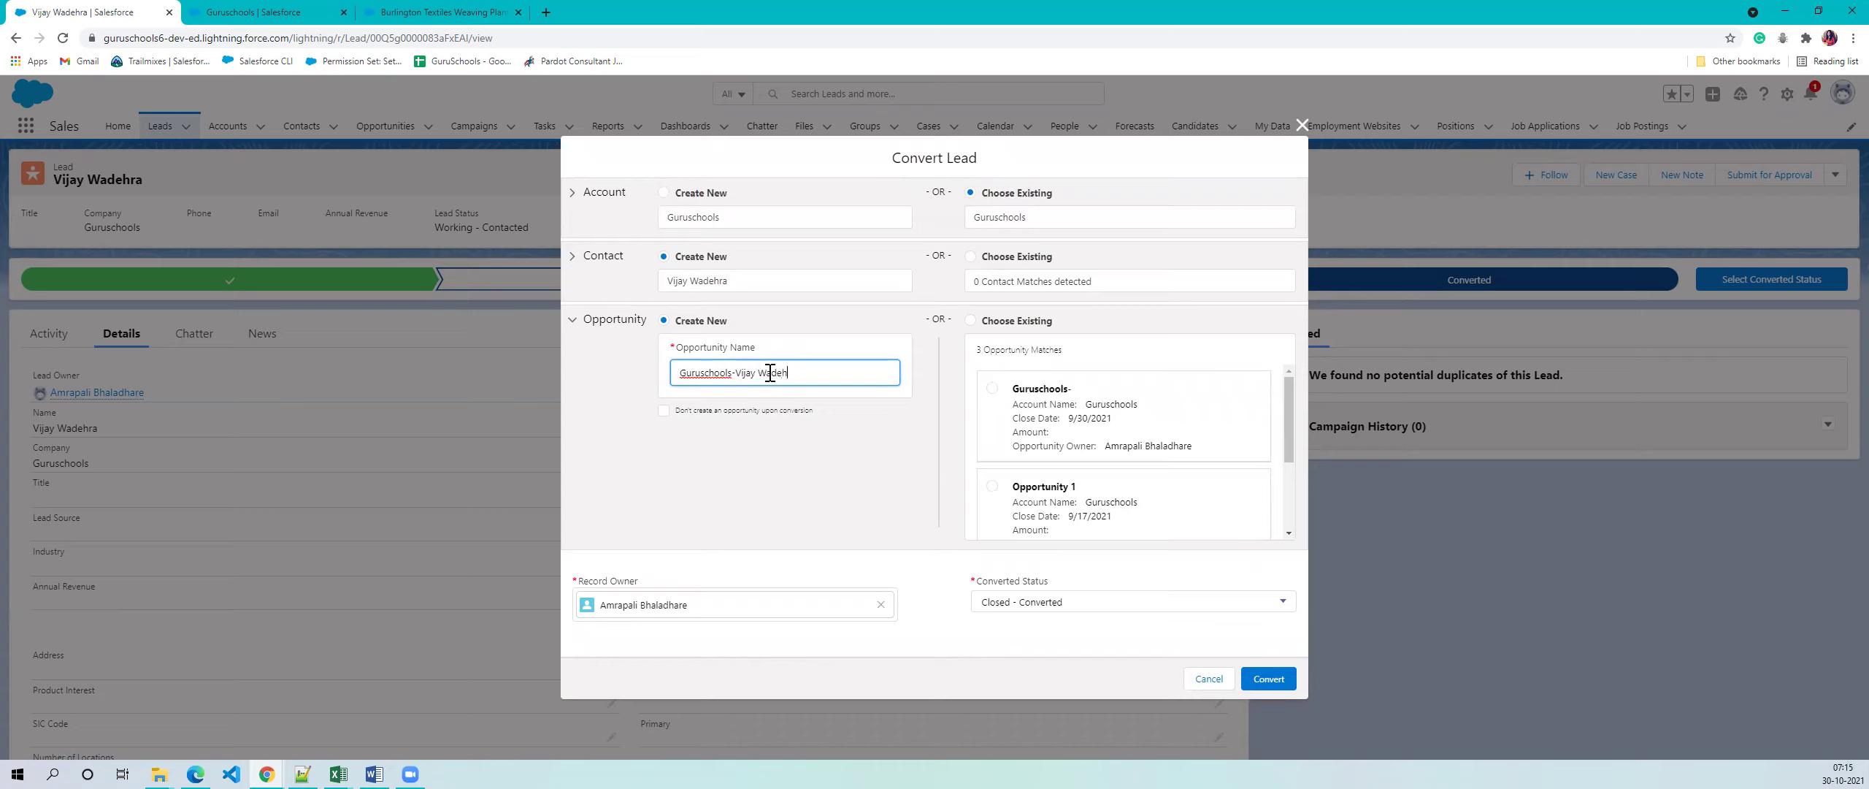
left_click(741, 450)
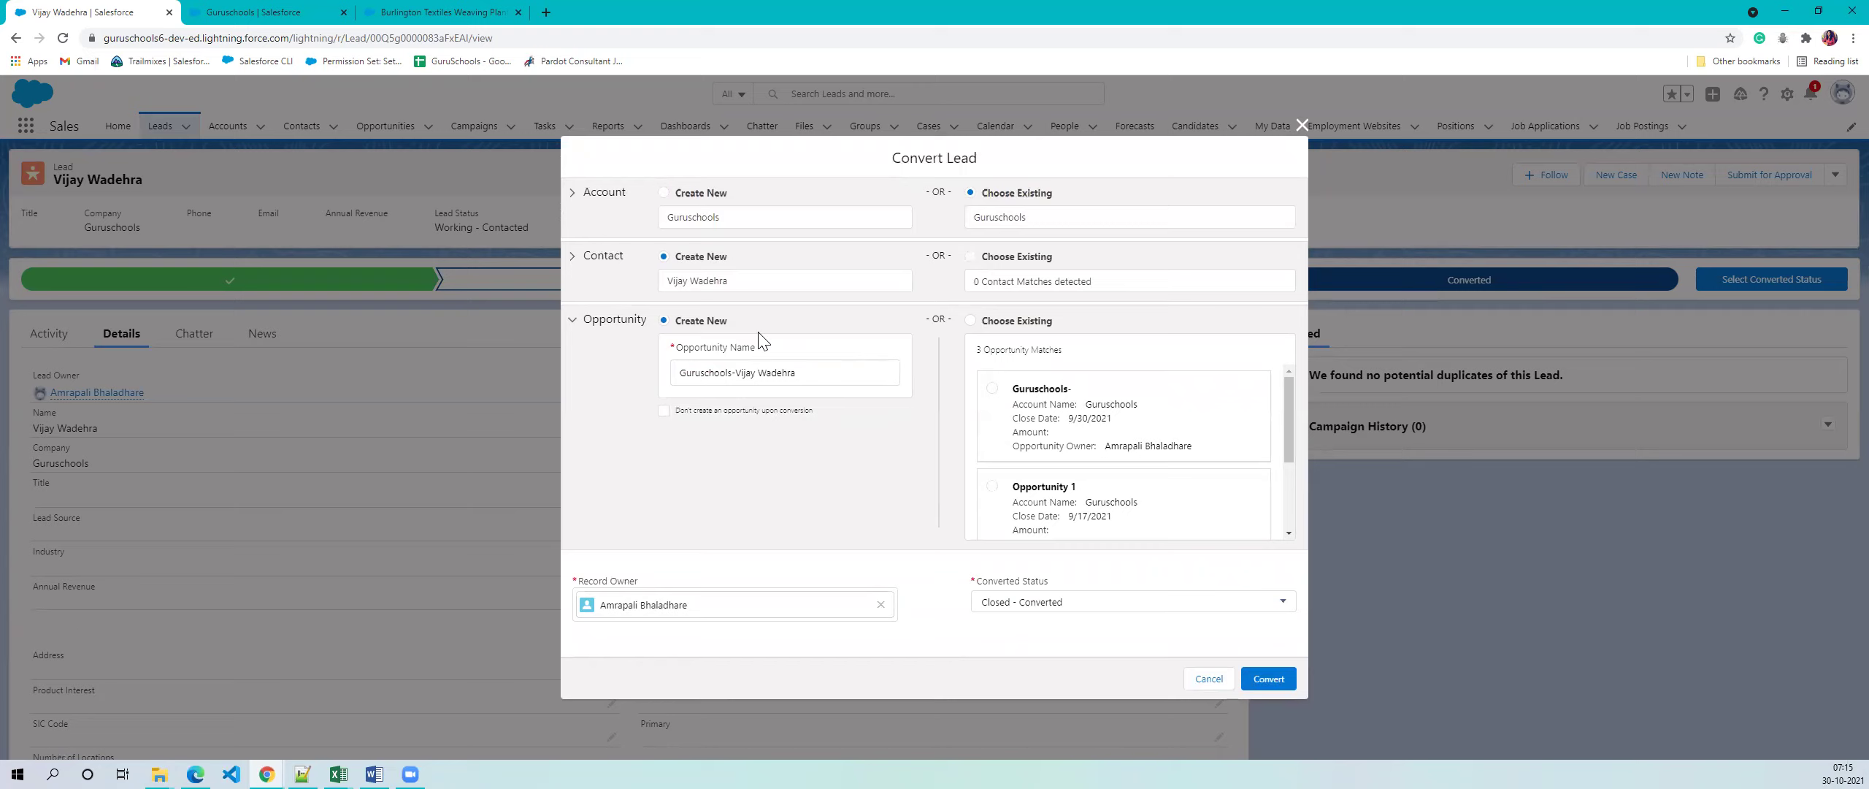
double_click(744, 372)
left_click(862, 453)
scroll(1064, 396, "down", 3)
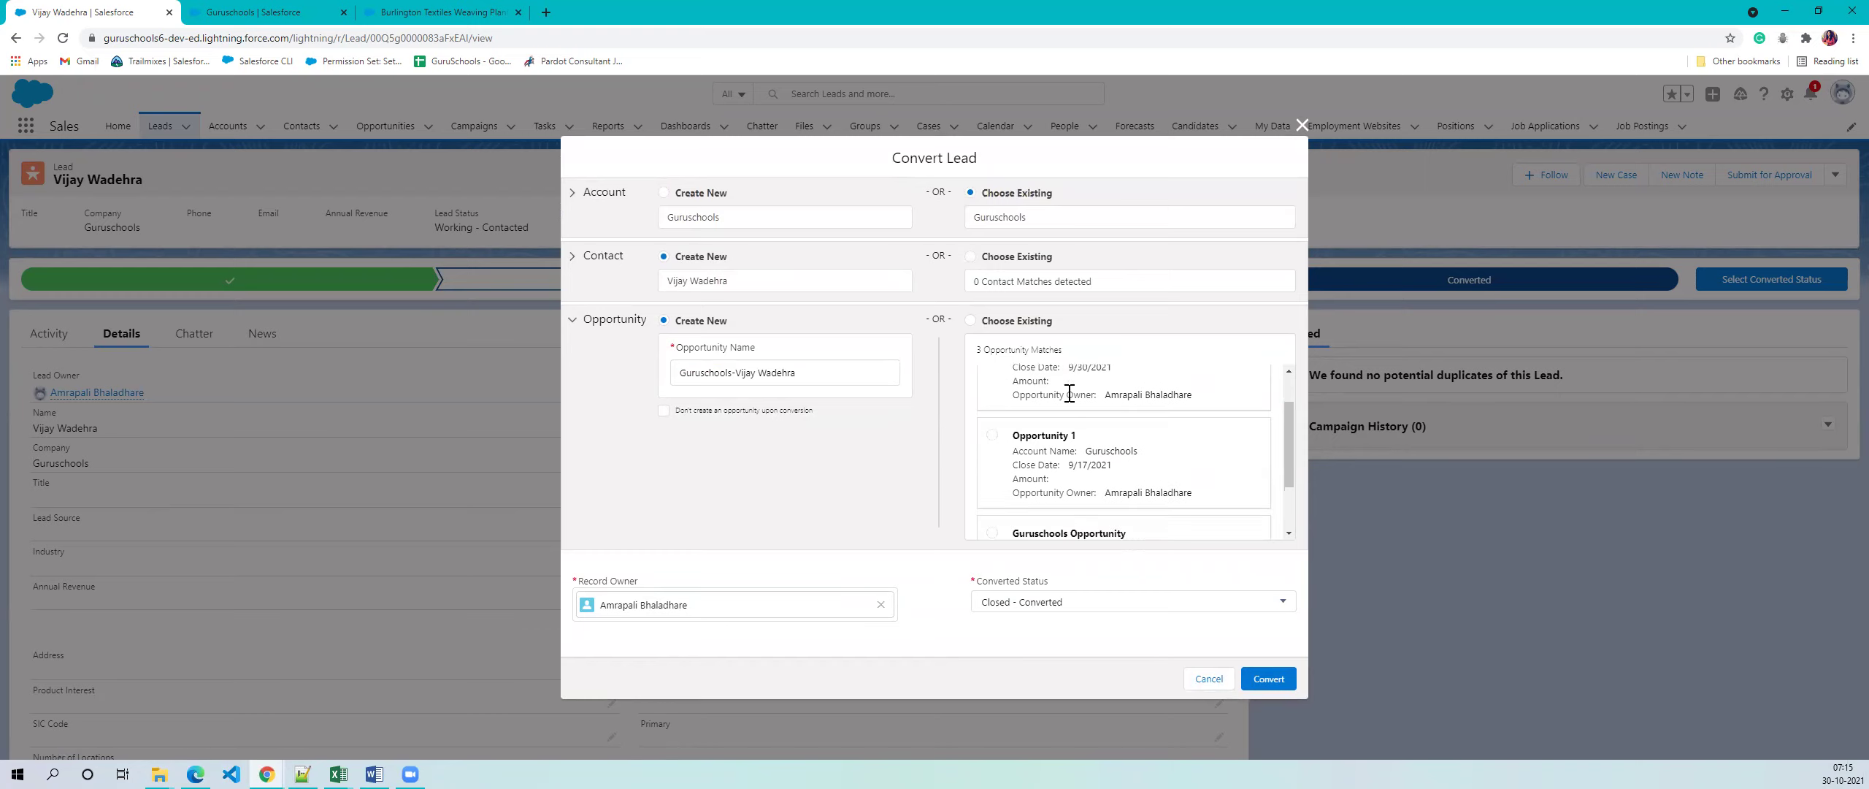
scroll(1035, 438, "up", 3)
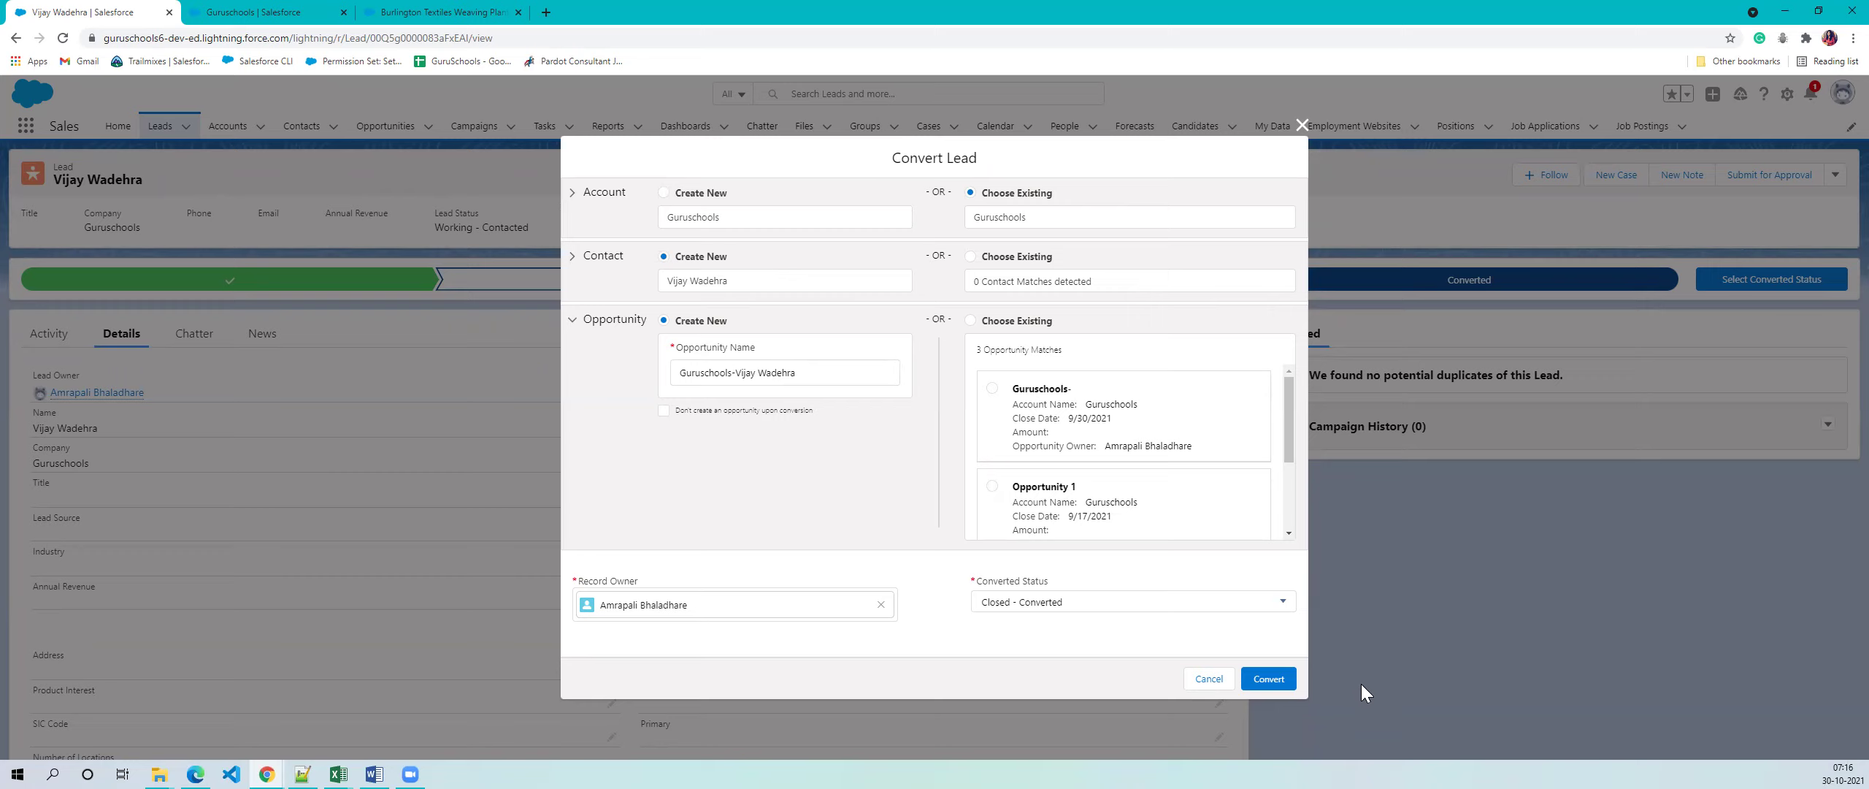
left_click(1267, 679)
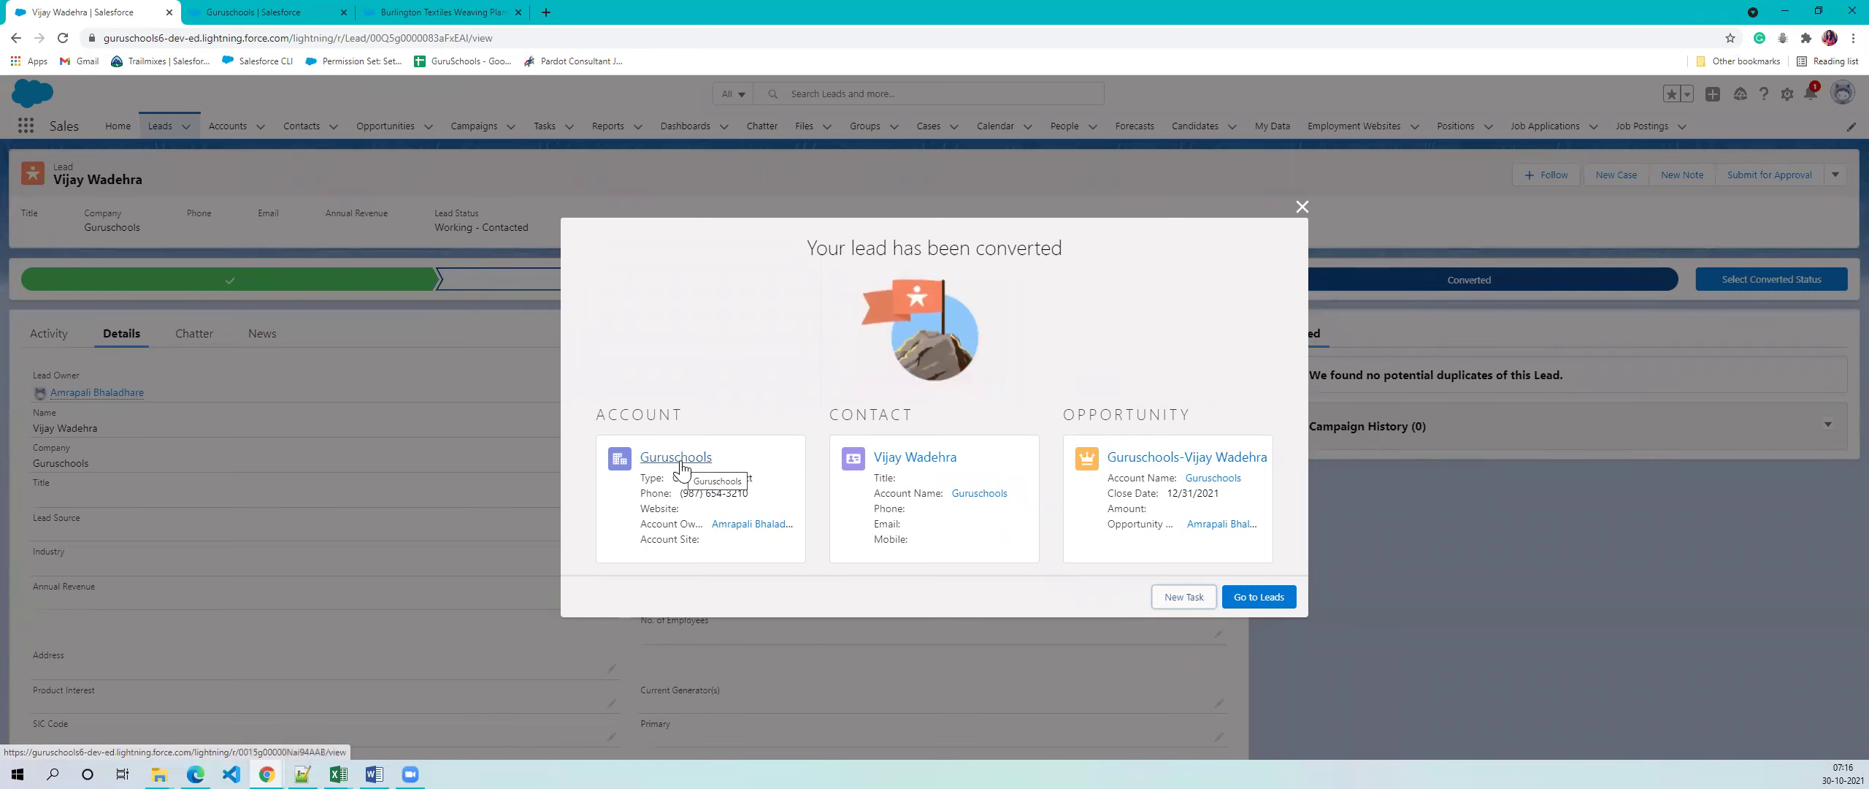
- Choose Go to Leads on the 'Your lead has been converted' summary
left_click(1260, 597)
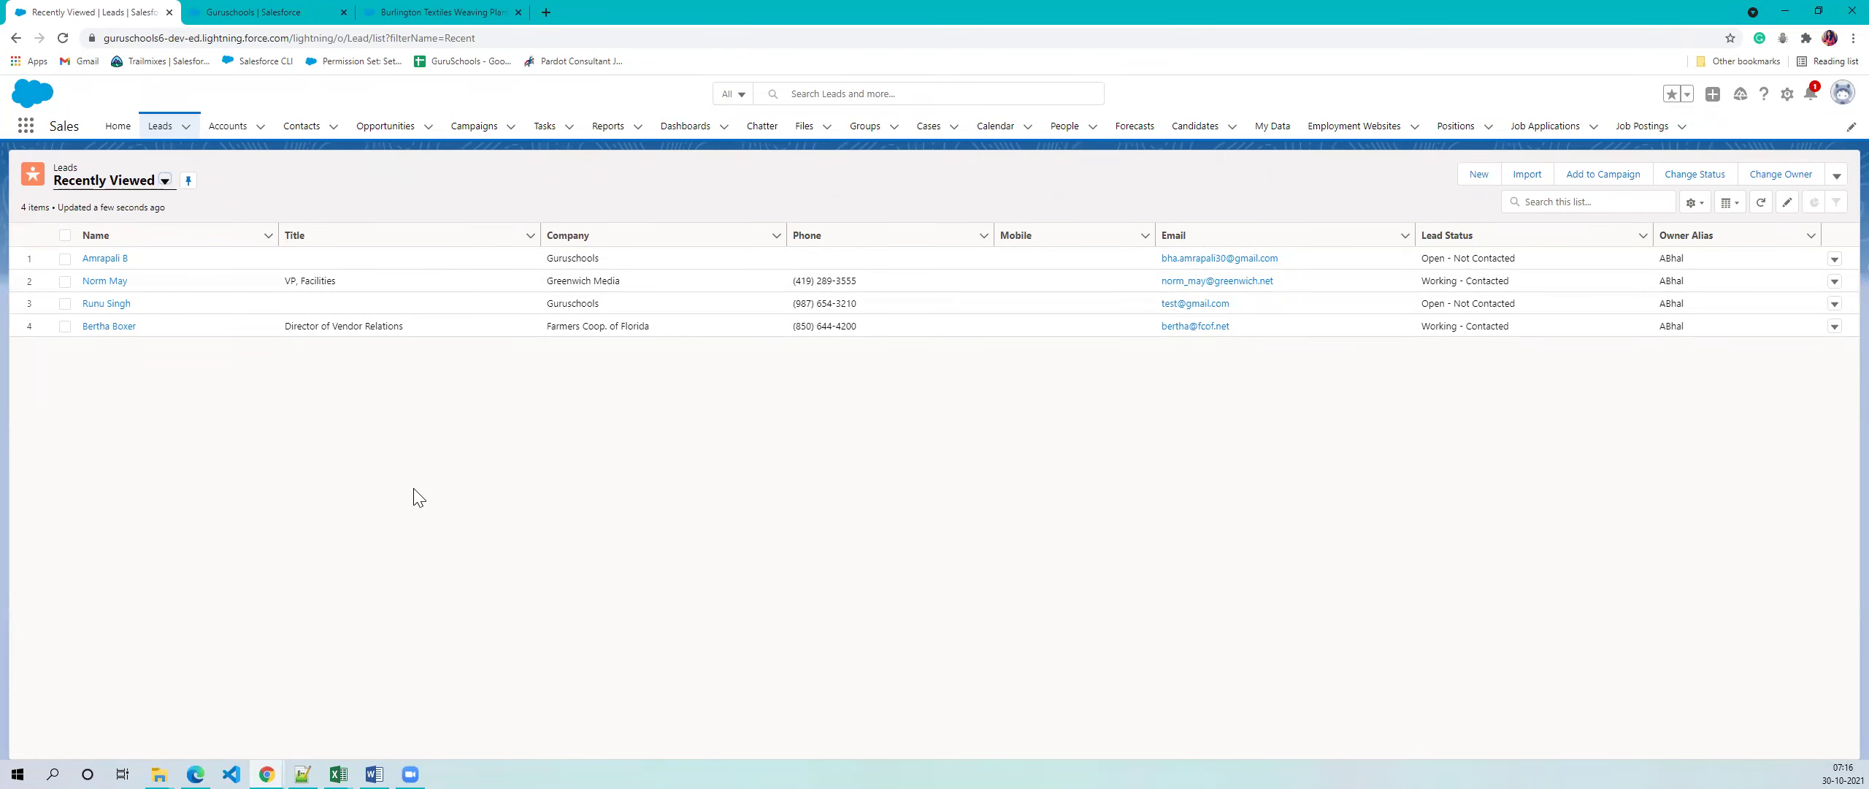
- Show the Guruschools account's Related list and close the Burlington Textiles tab
left_click(253, 9)
left_click(227, 125)
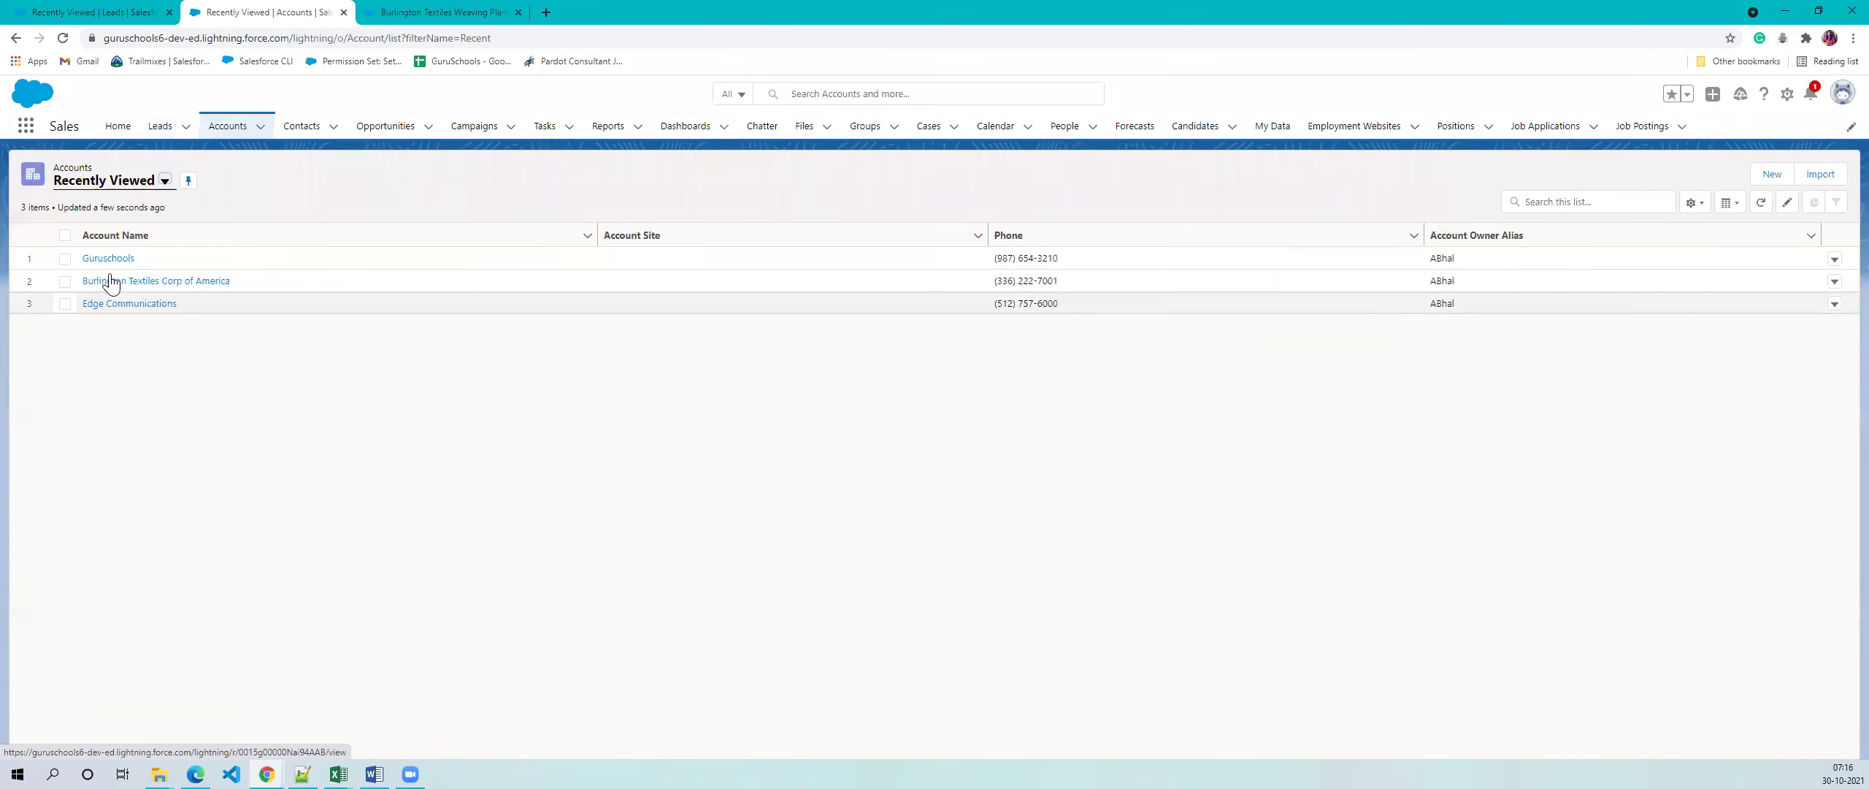
left_click(110, 259)
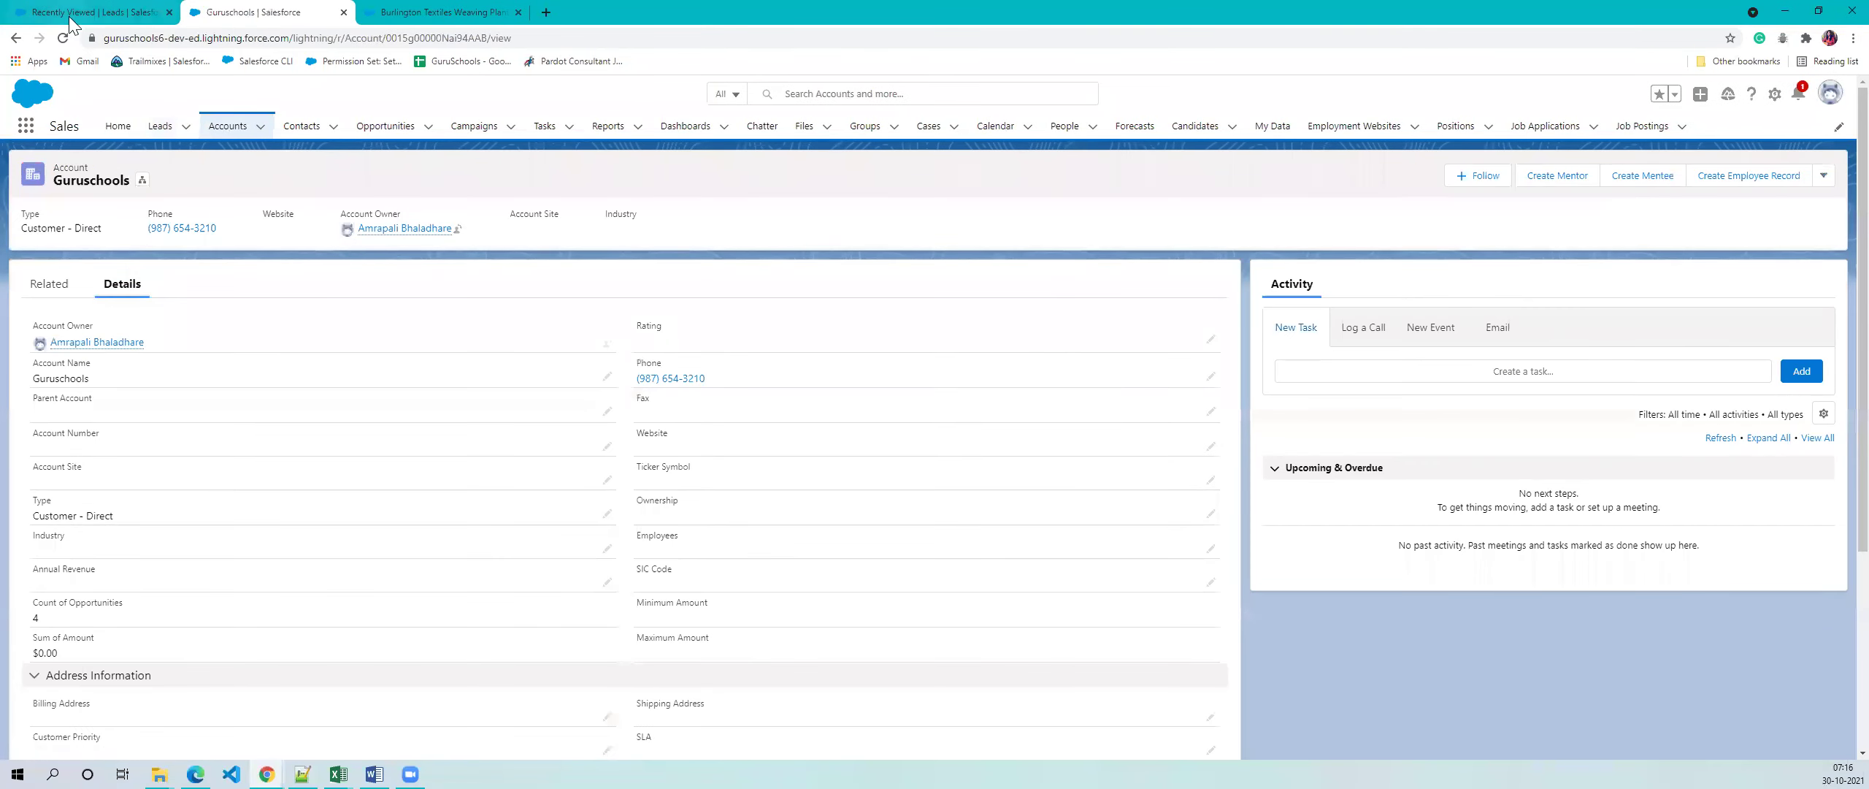
left_click(51, 285)
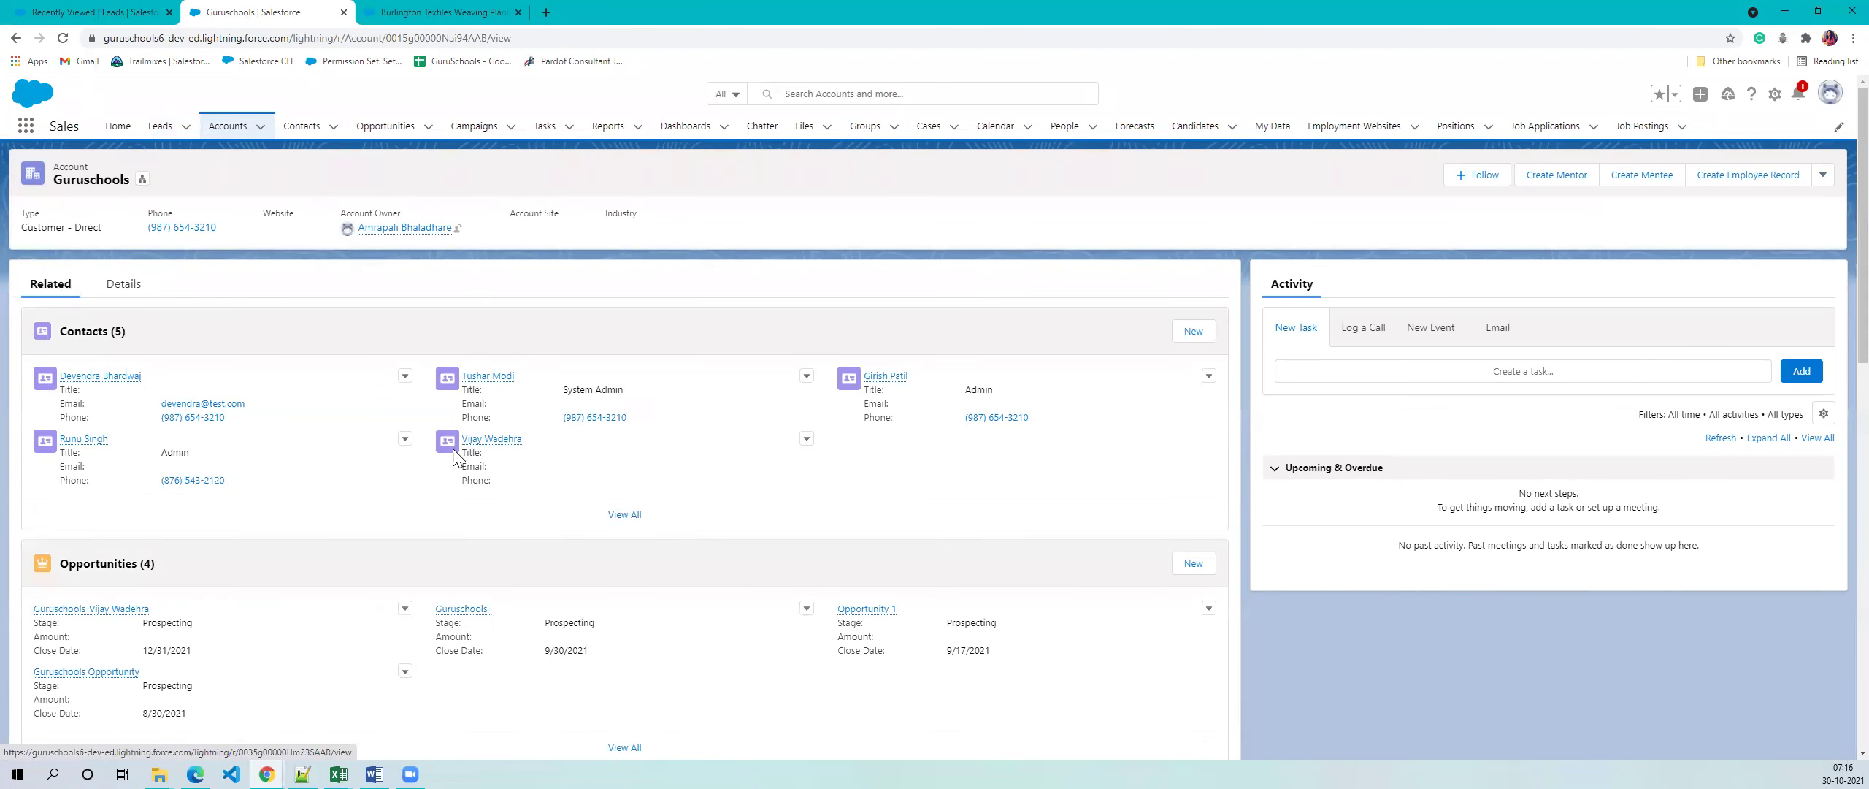
left_click(511, 13)
left_click(519, 12)
- Open the converted contact in its own tab and glance at it
right_click(482, 440)
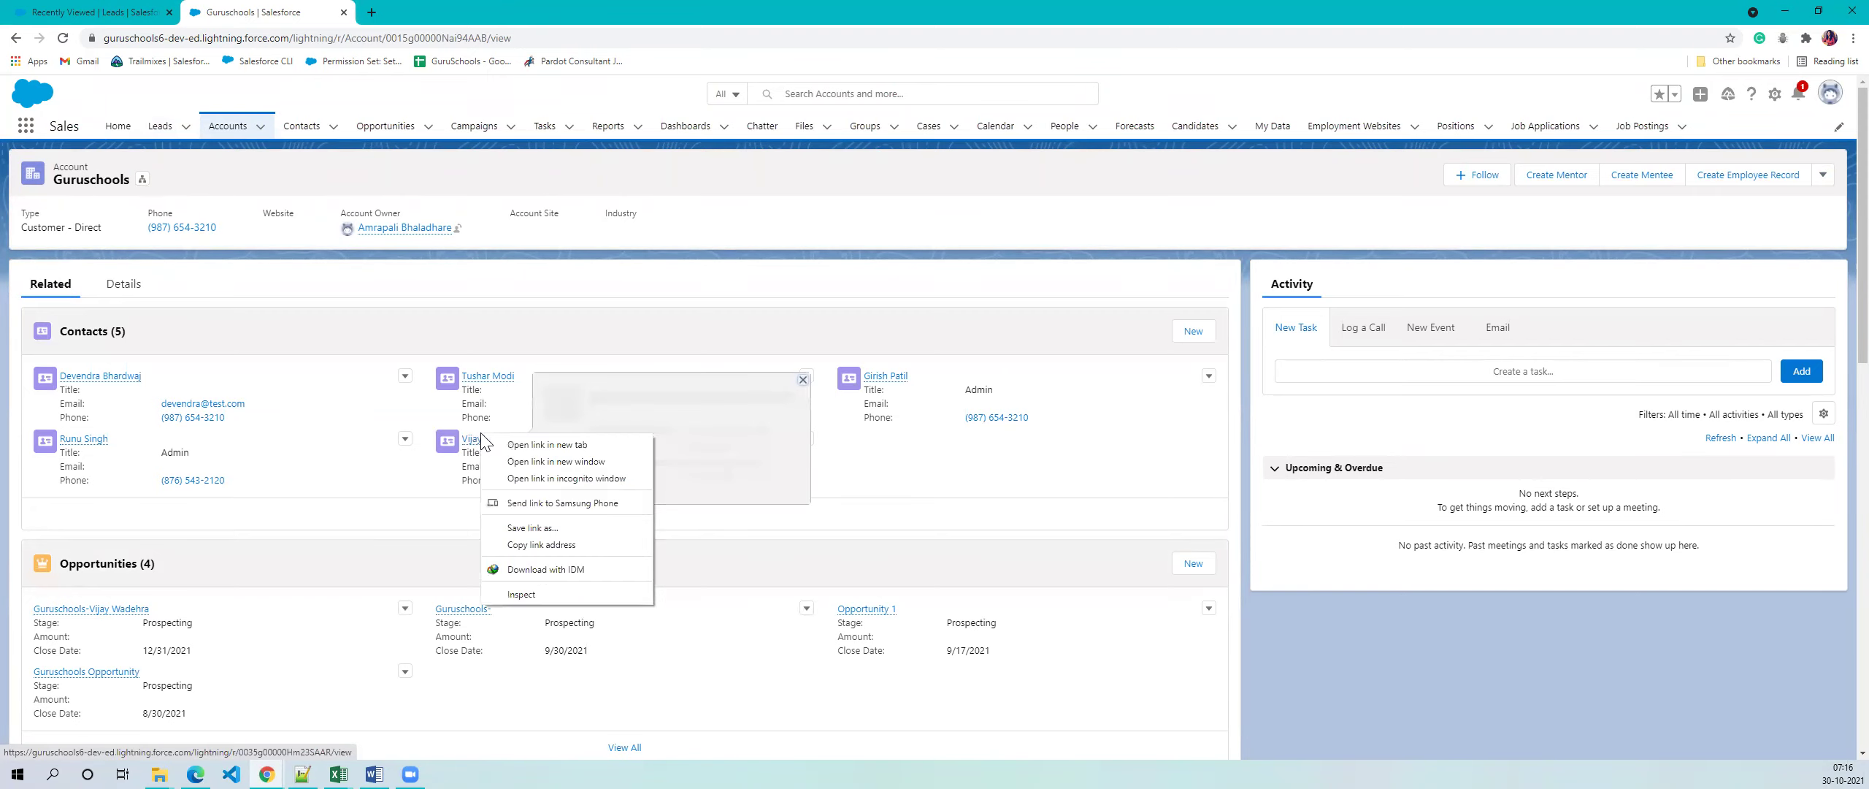
left_click(511, 444)
left_click(423, 12)
left_click(296, 9)
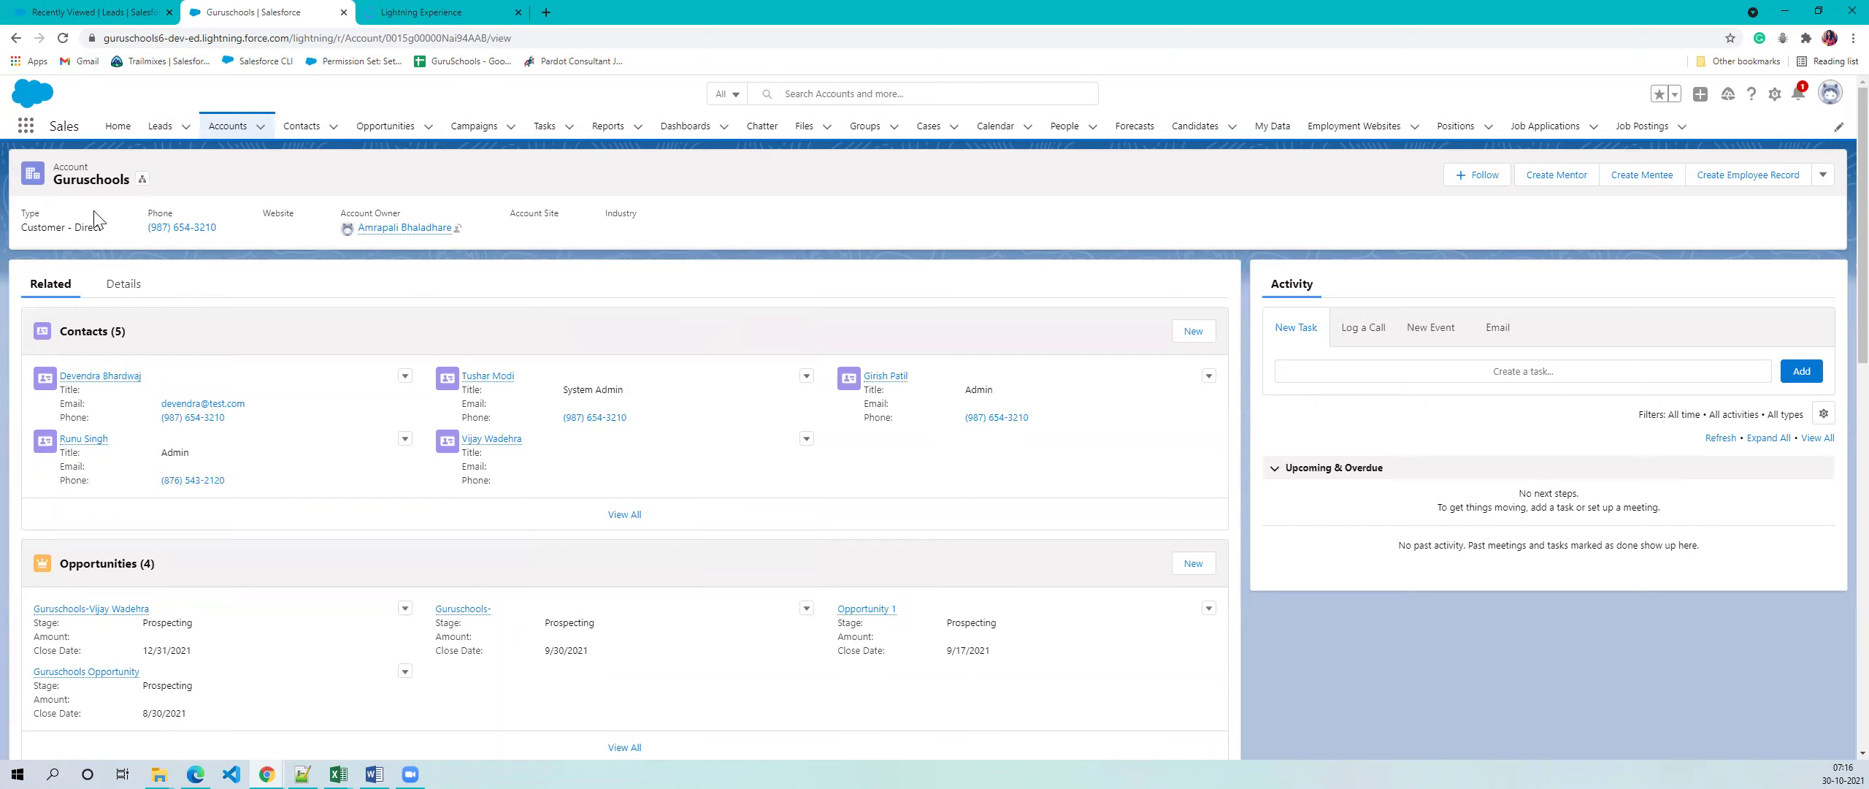
left_click(379, 10)
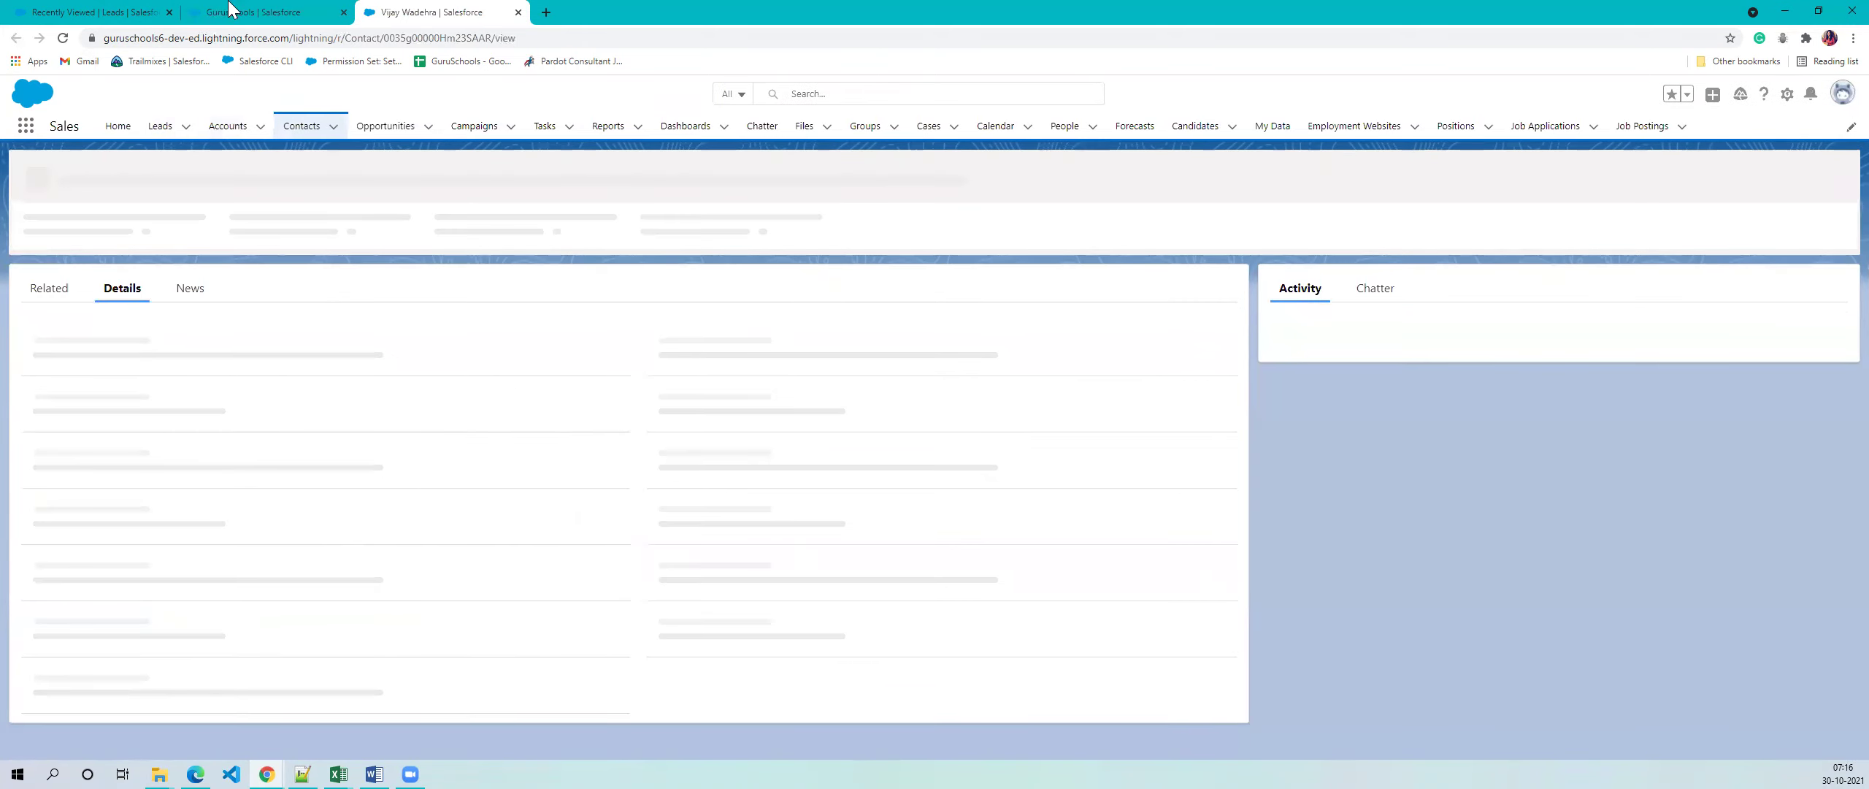
left_click(229, 9)
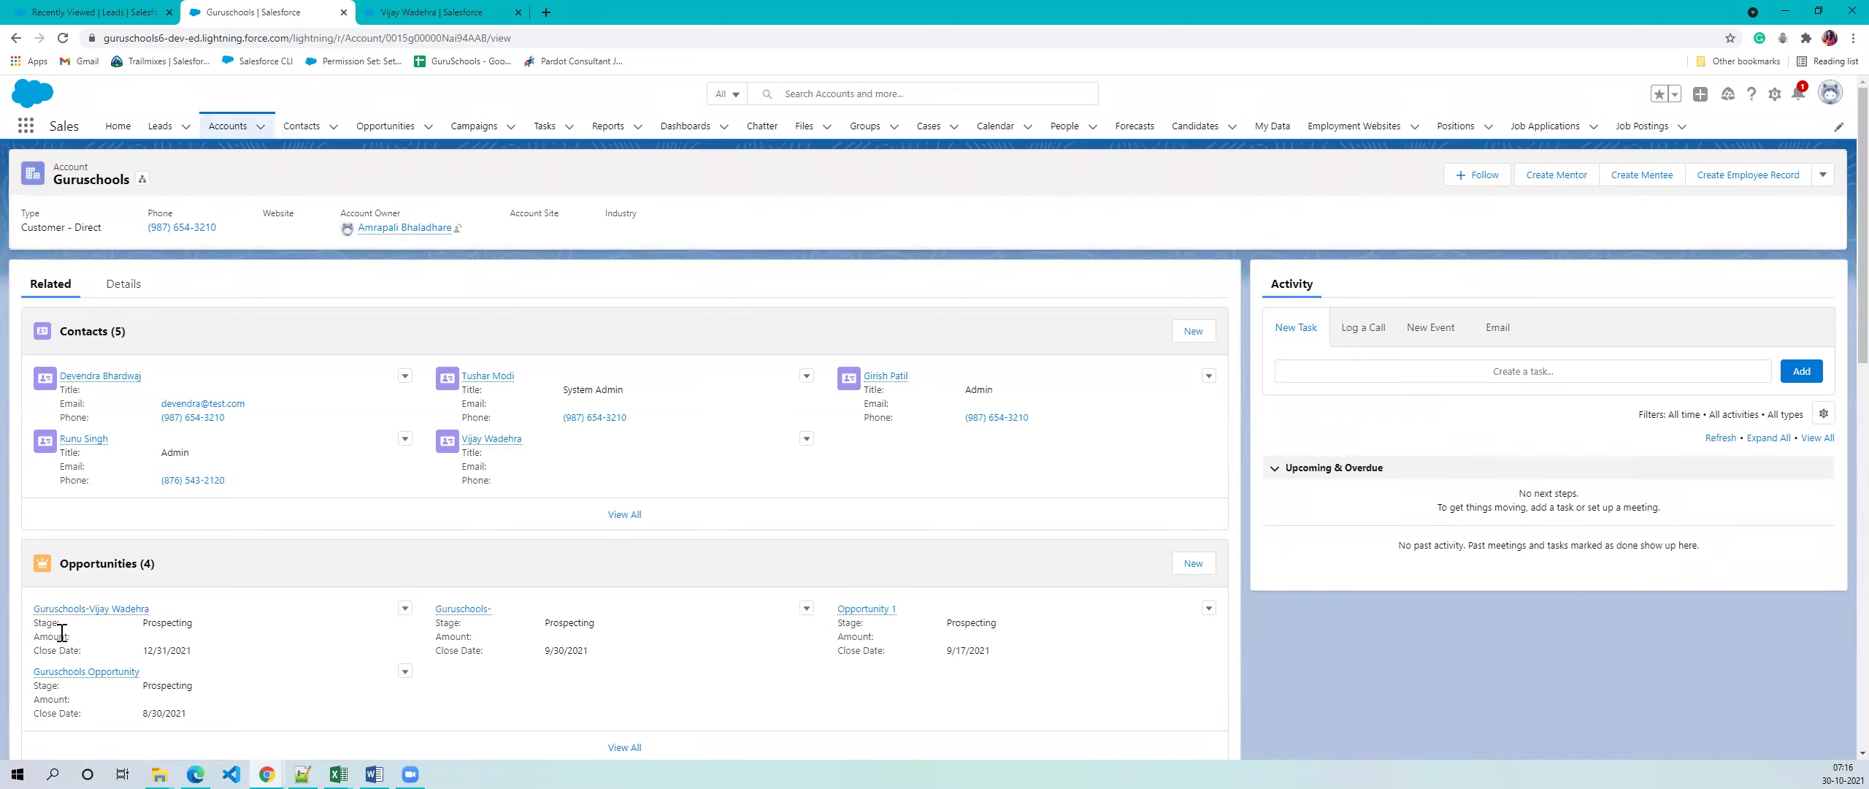
- Open the converted opportunity in its own tab and switch to it
right_click(92, 608)
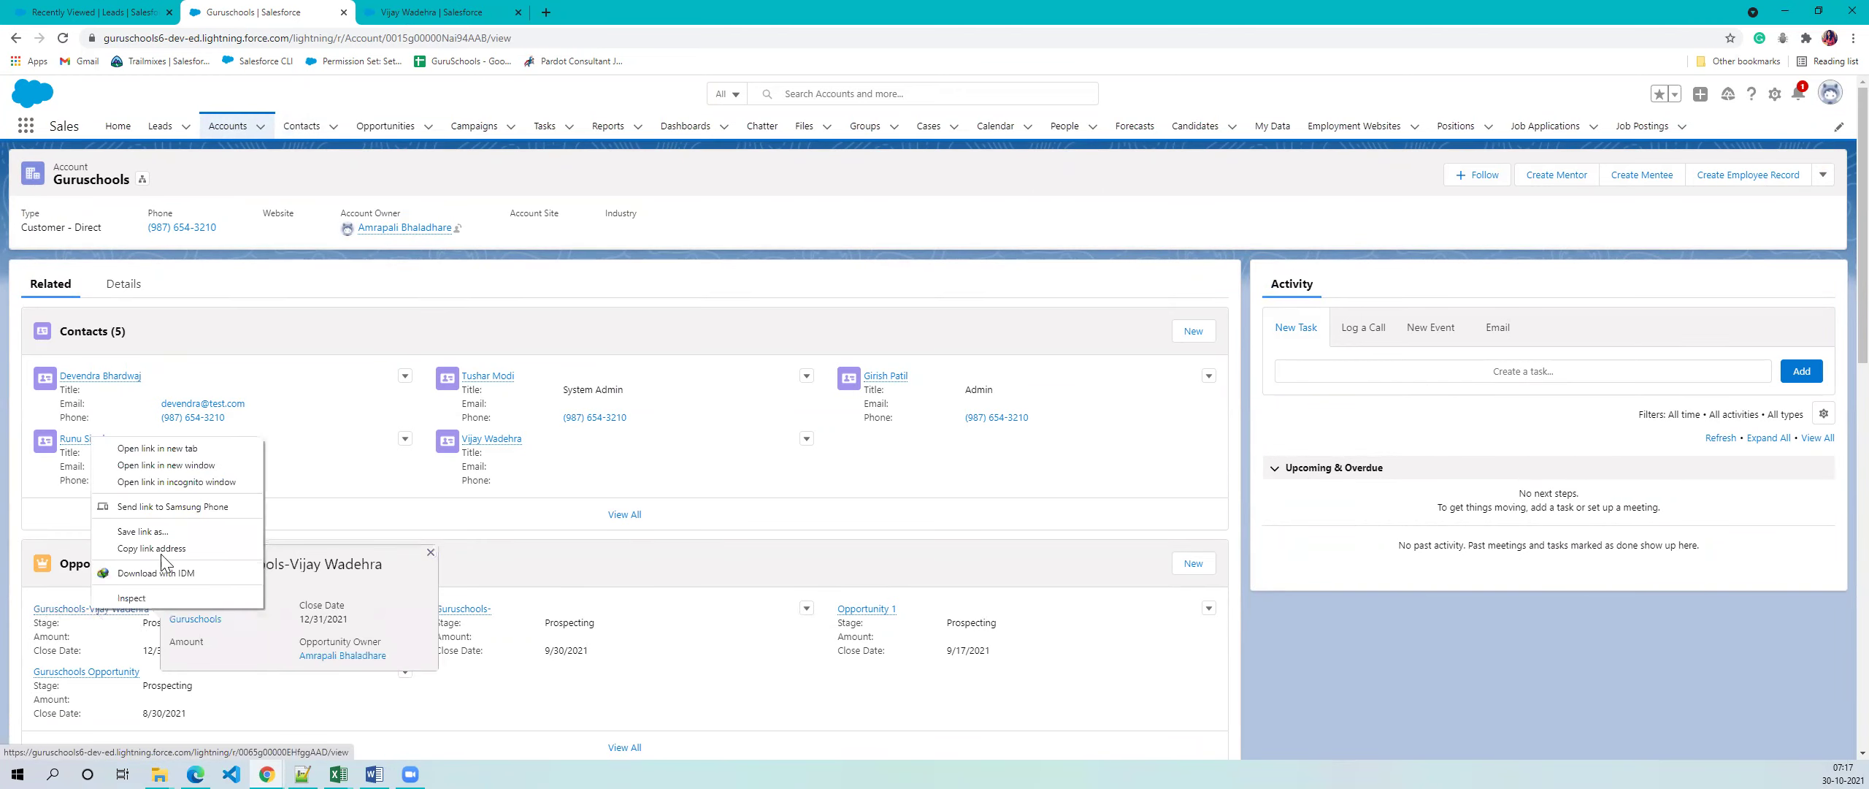
left_click(157, 447)
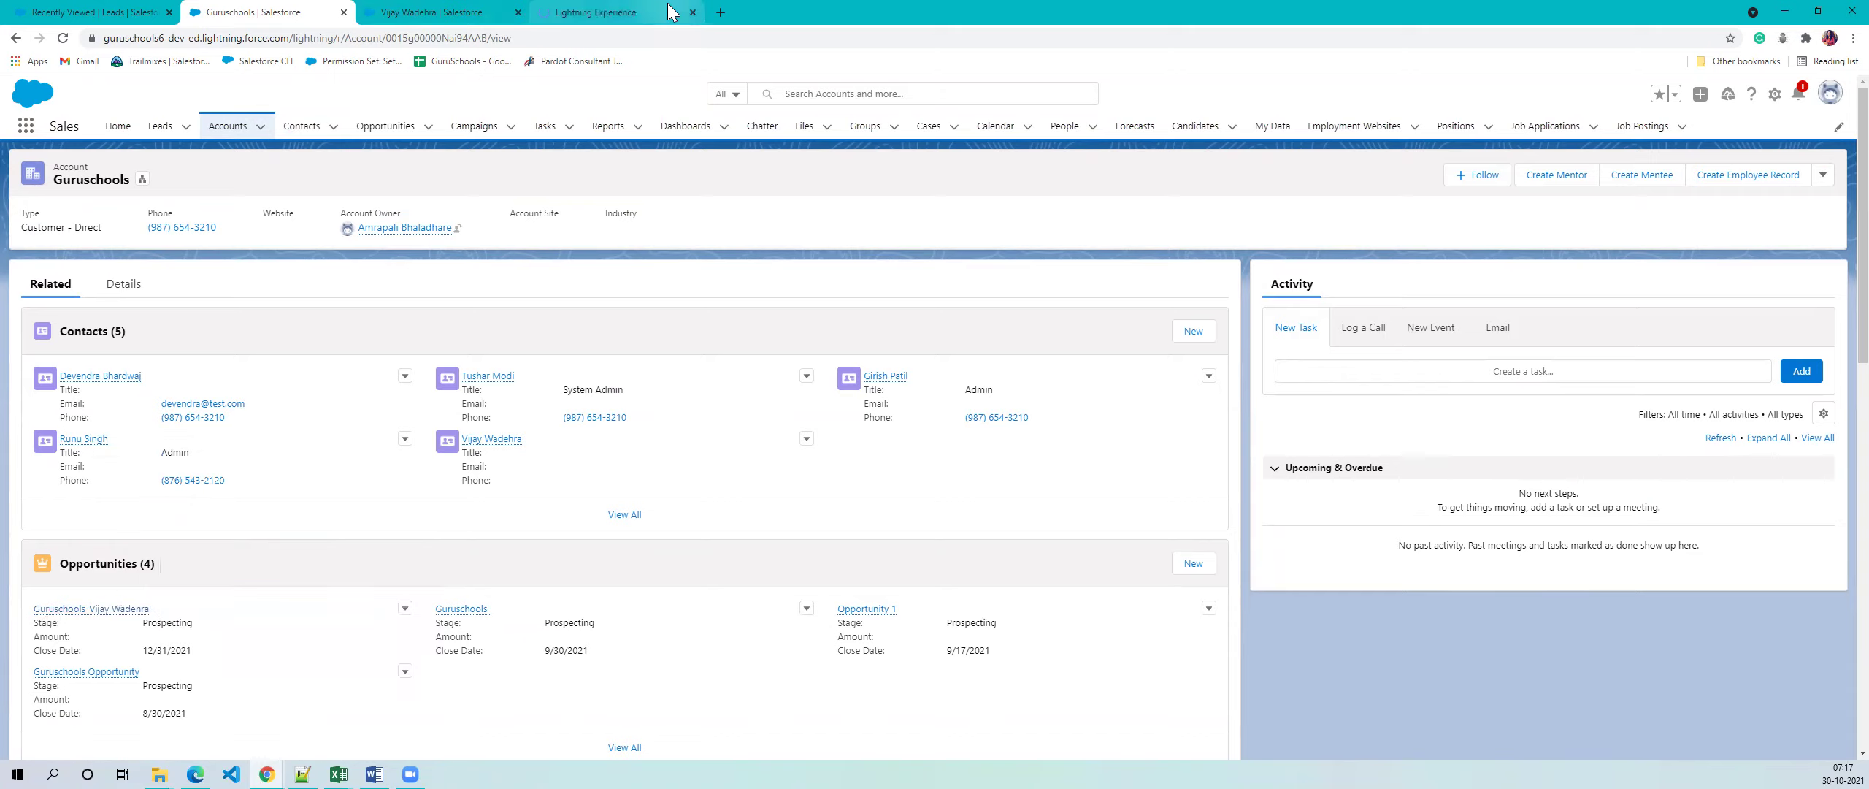
left_click(672, 14)
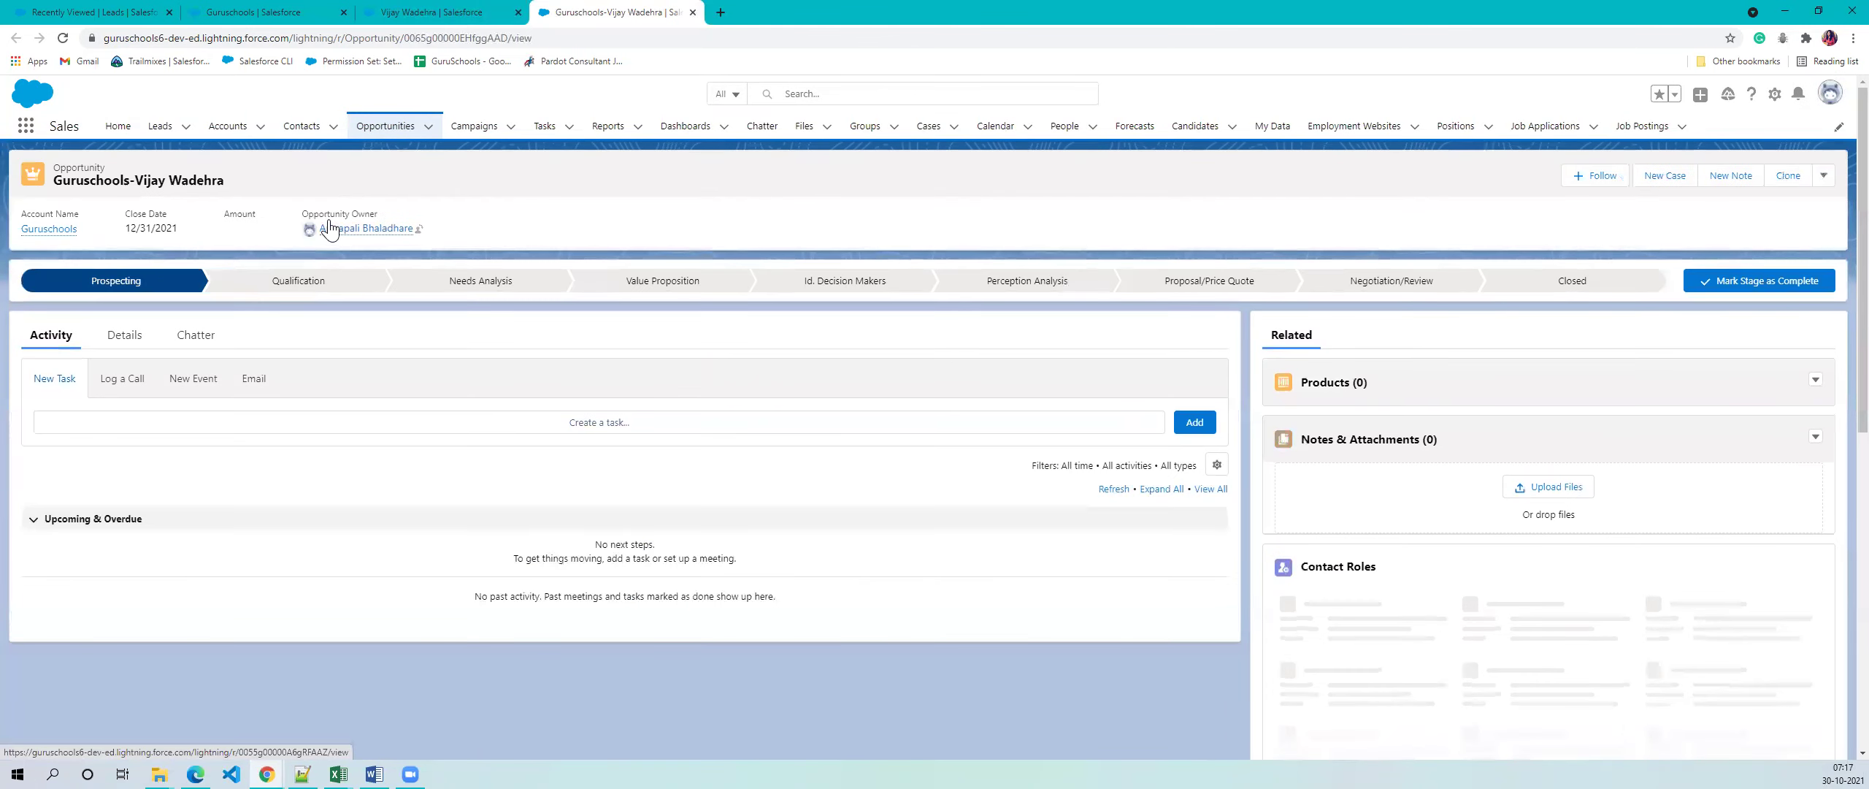
- Show the opportunity's details, try Closed Won then Closed Lost, and cancel, keeping Prospecting
left_click(121, 334)
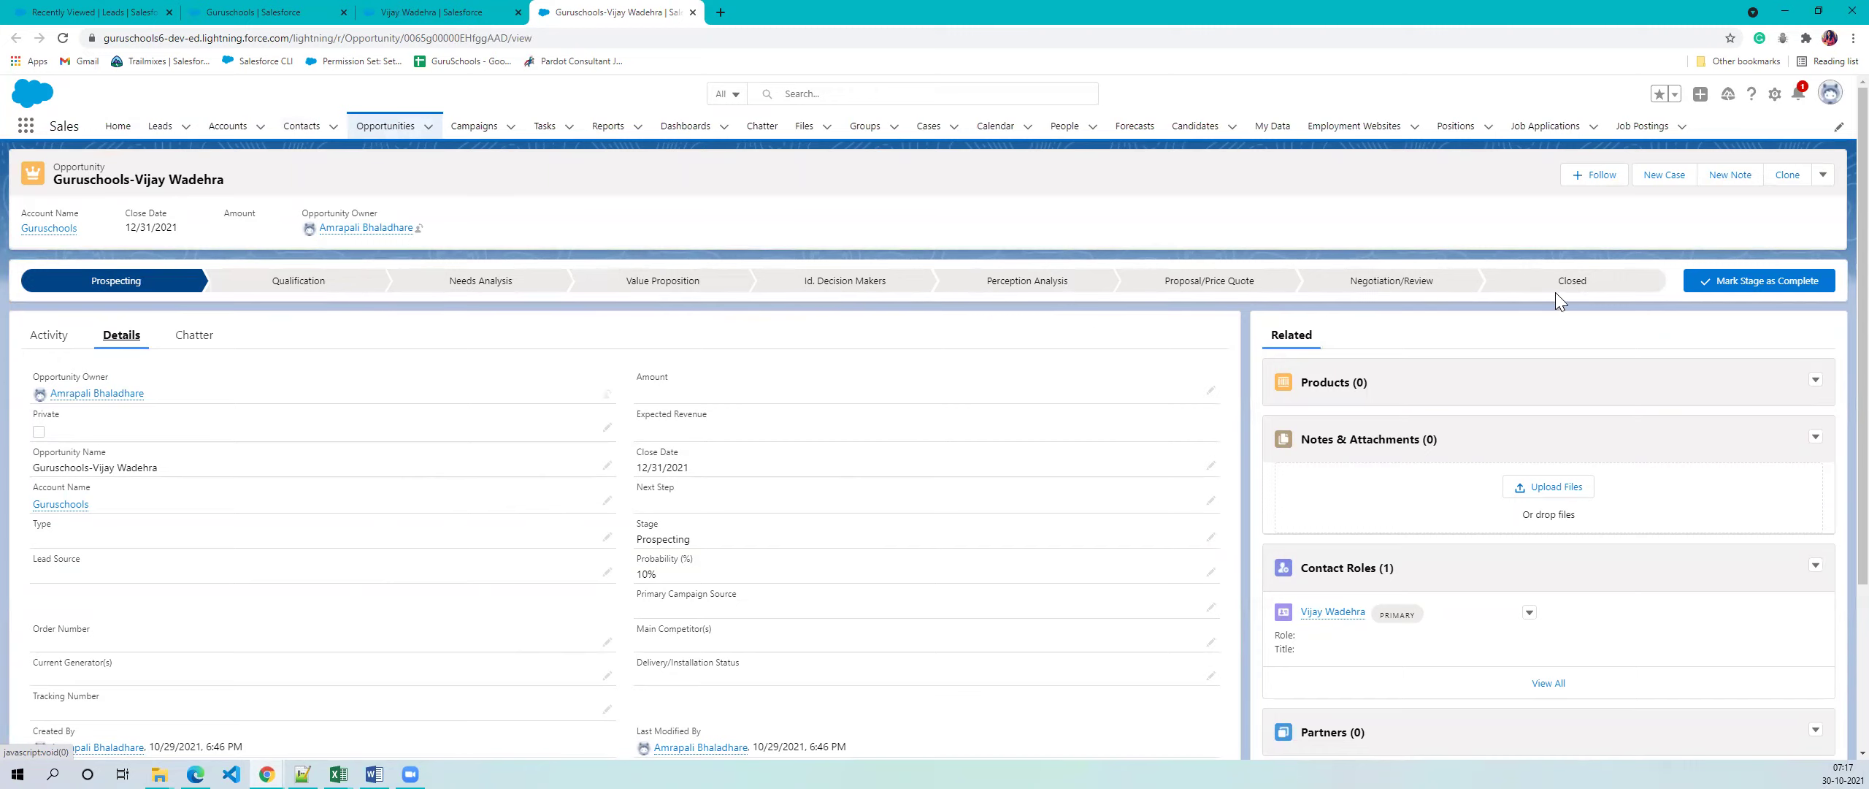
left_click(1573, 290)
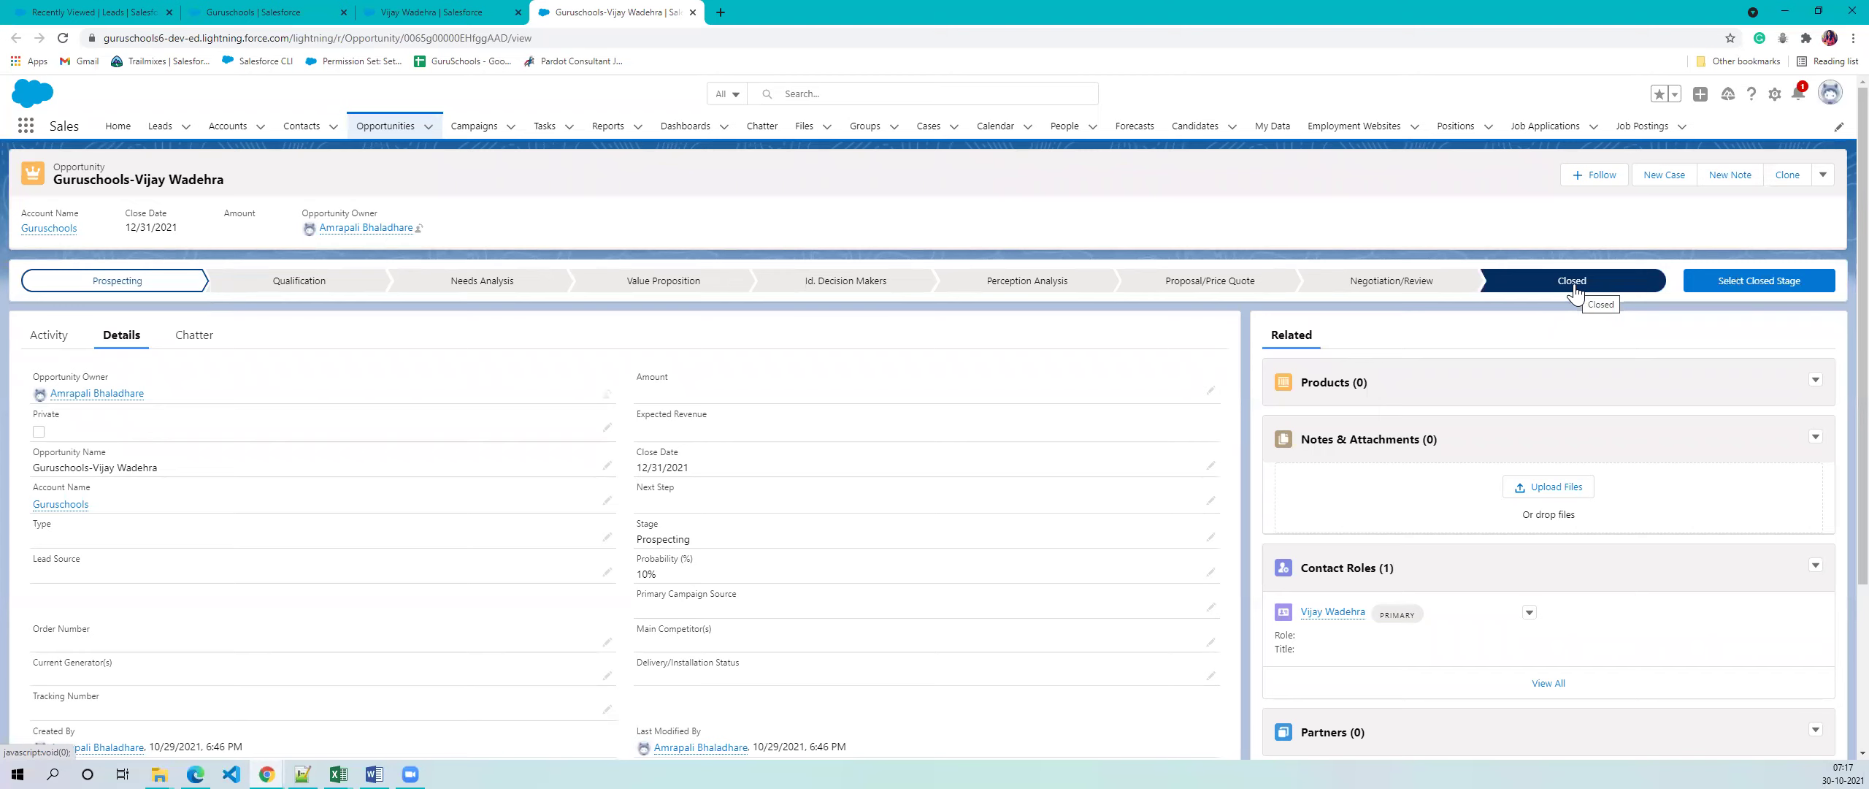
left_click(1788, 292)
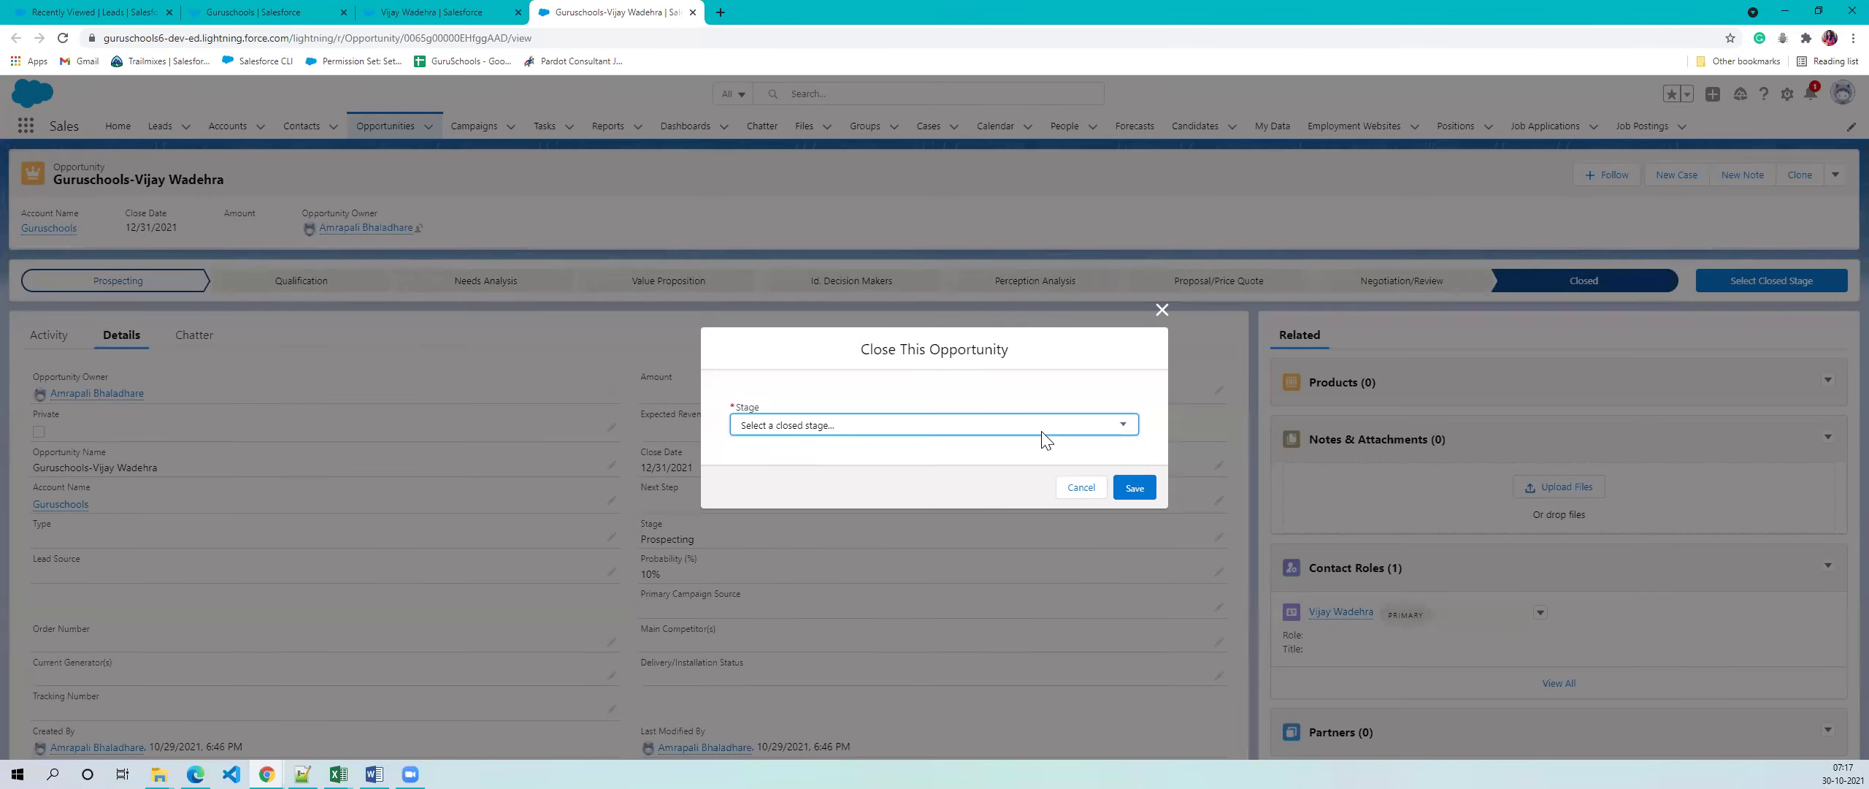
left_click(1042, 430)
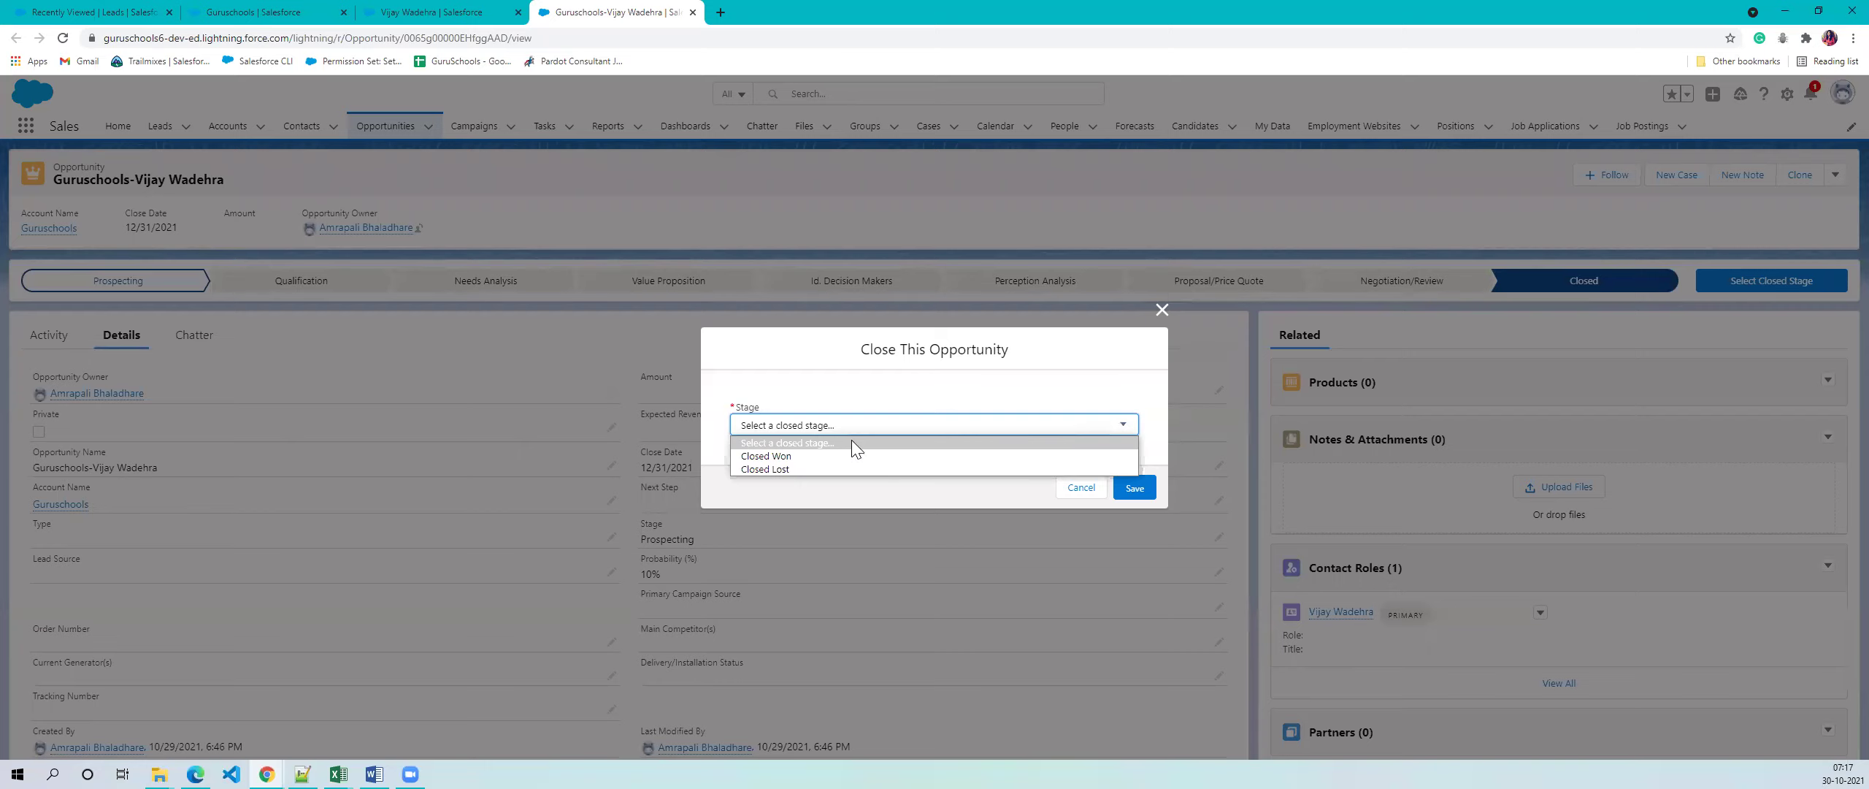
left_click(792, 459)
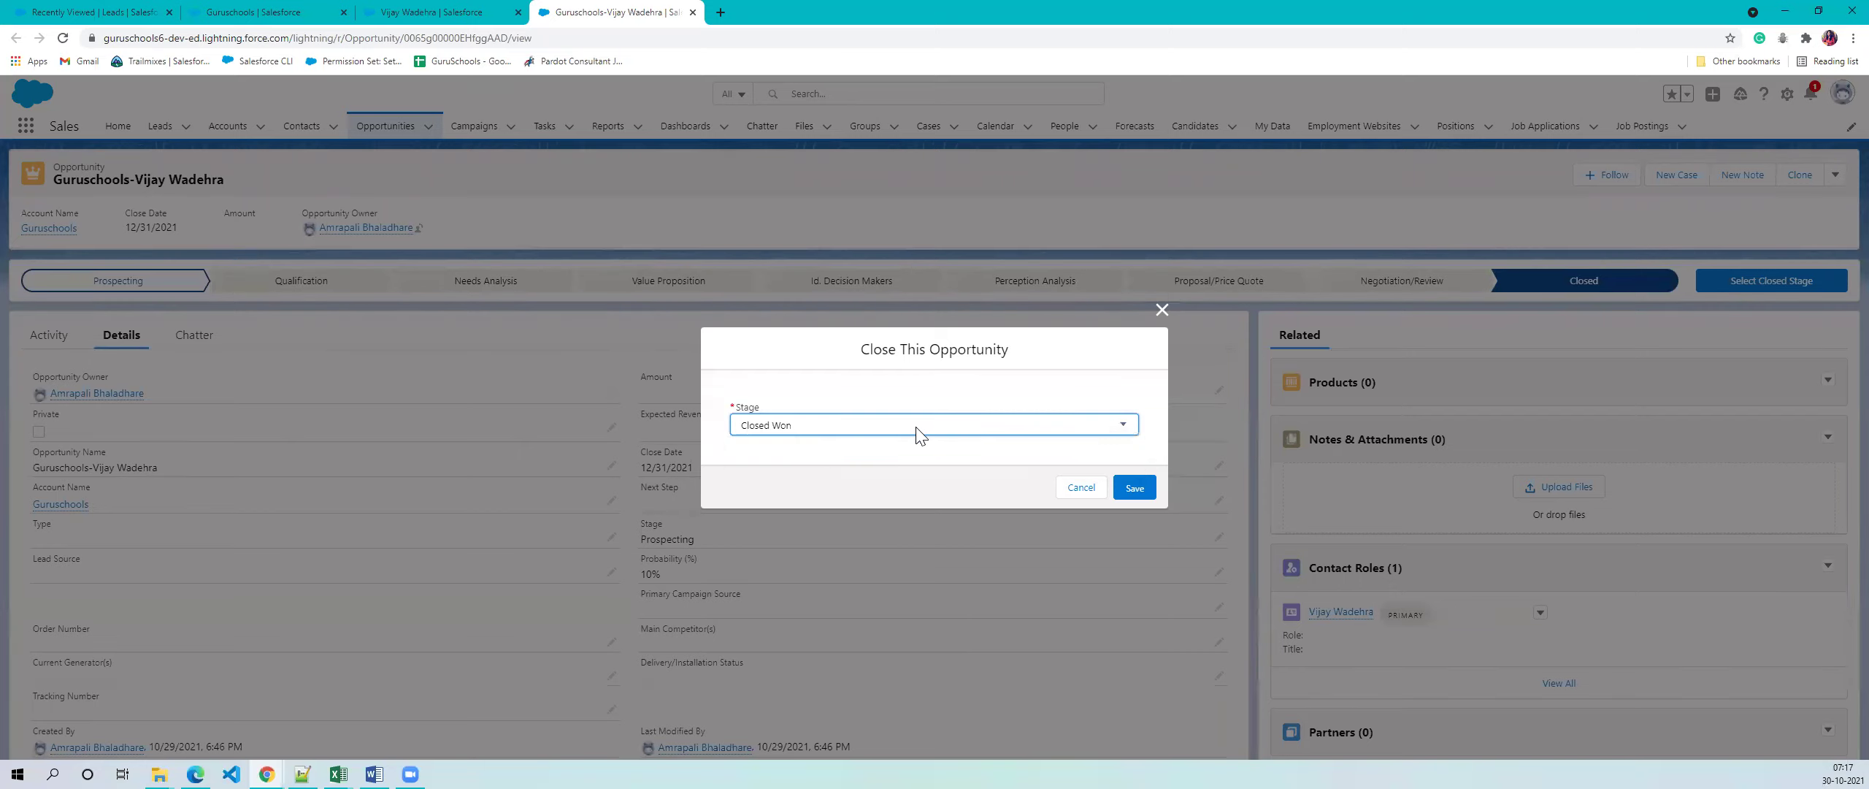
left_click(1132, 433)
left_click(822, 465)
left_click(1162, 310)
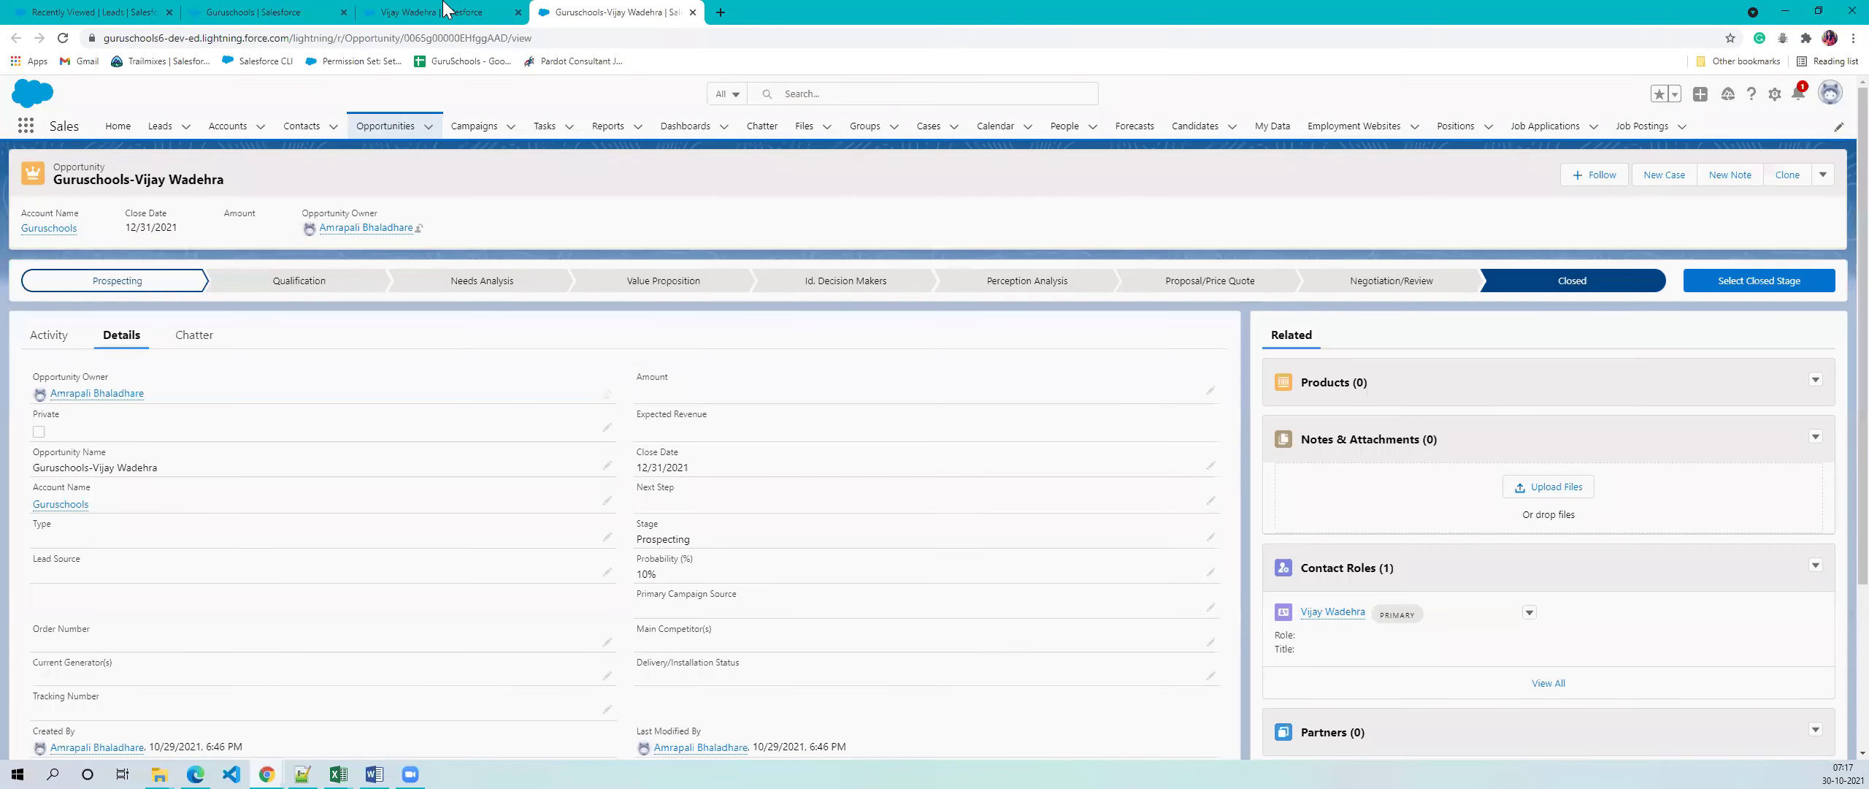
- Look over the converted contact's record, then open the recently viewed Accounts list
left_click(447, 11)
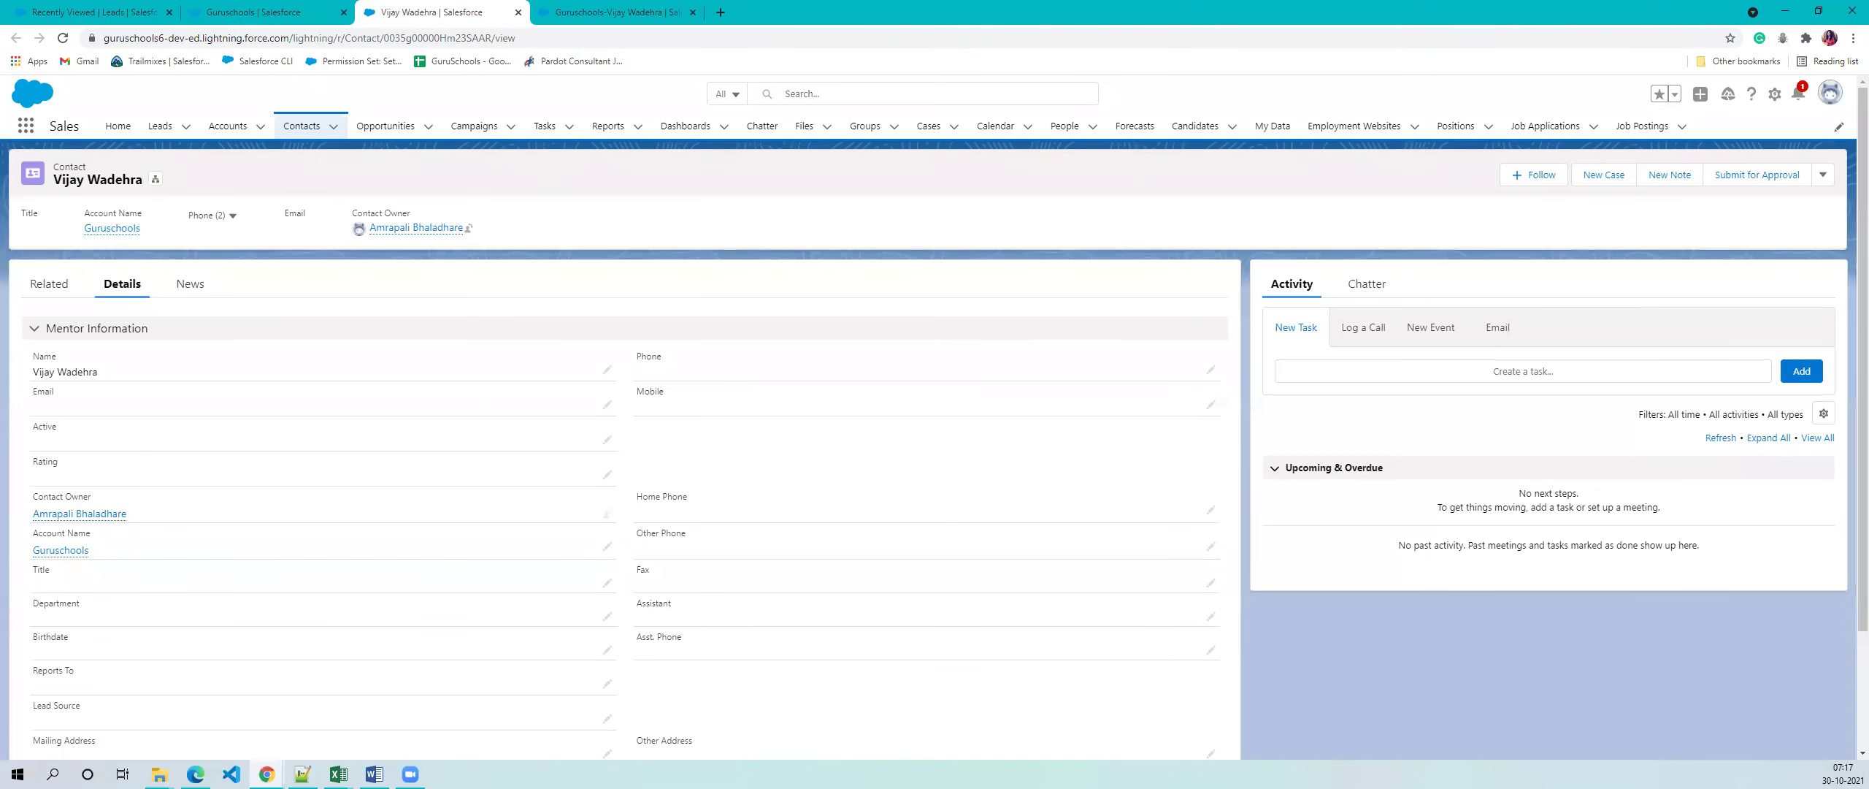
key("alt+Tab")
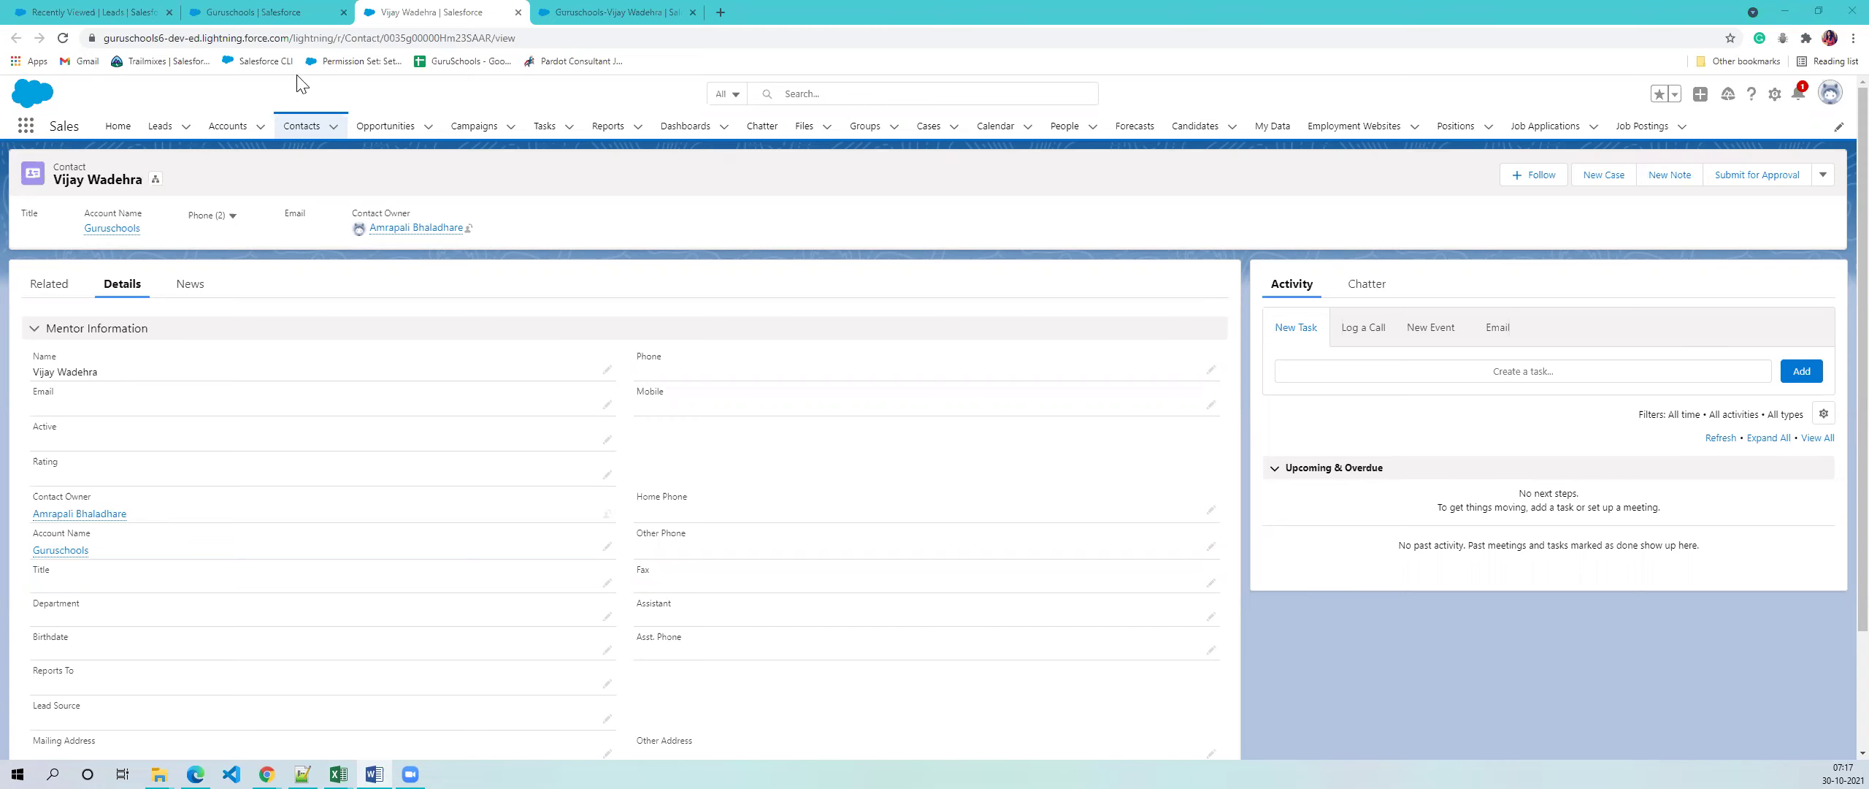
left_click(277, 12)
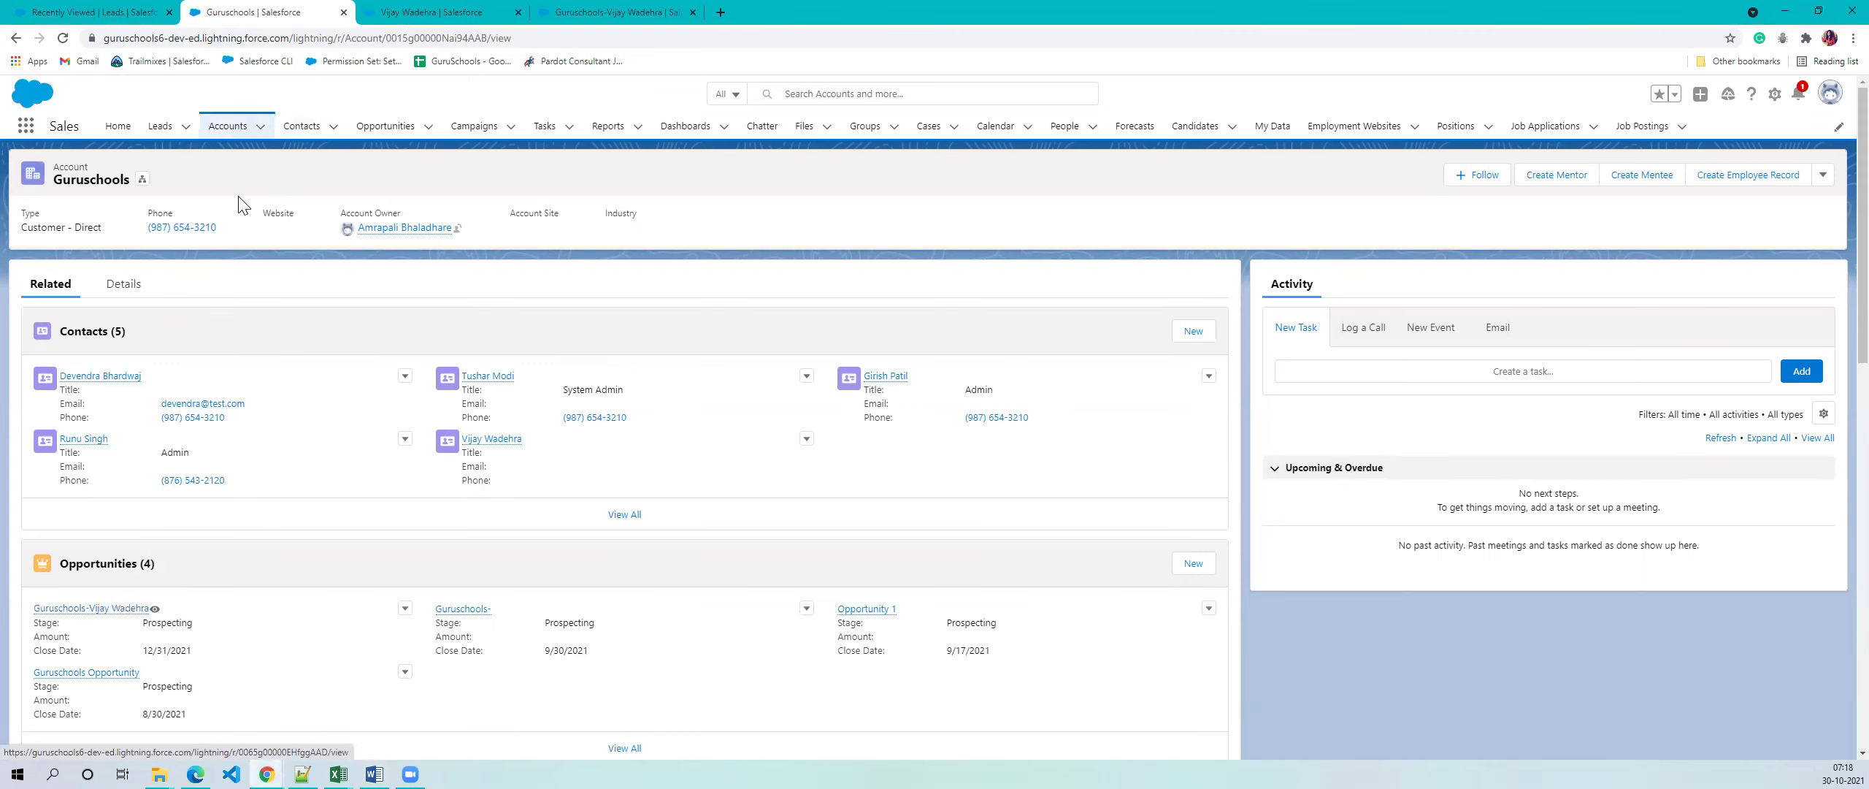
left_click(234, 132)
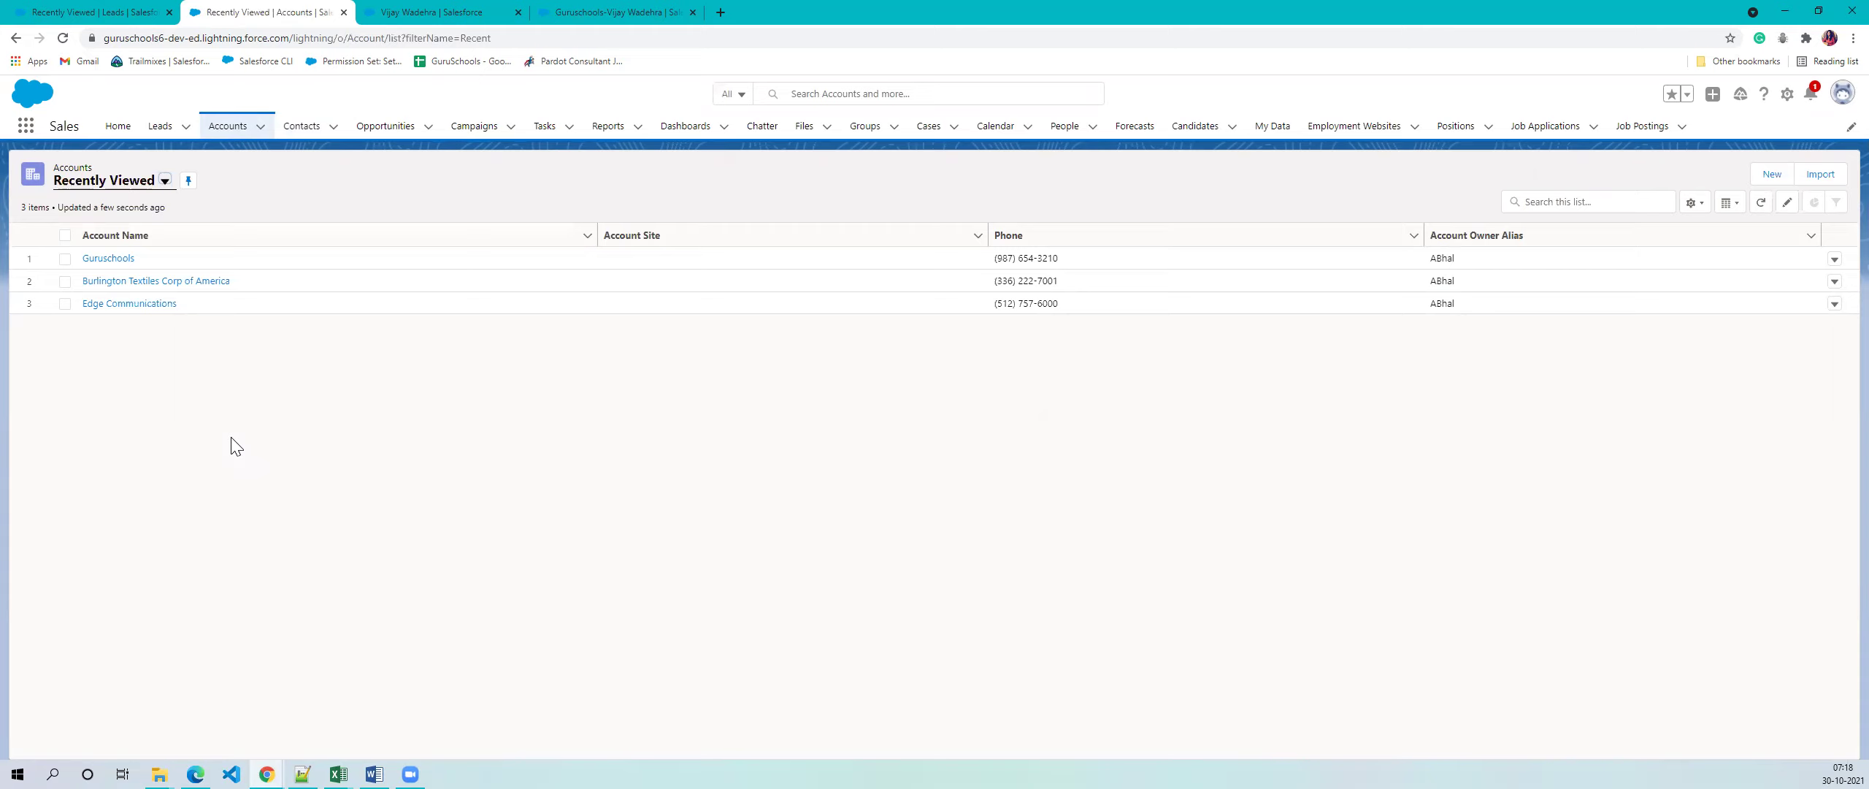
- Check the account list views, keep Recently Viewed, then move to the Word window
left_click(161, 181)
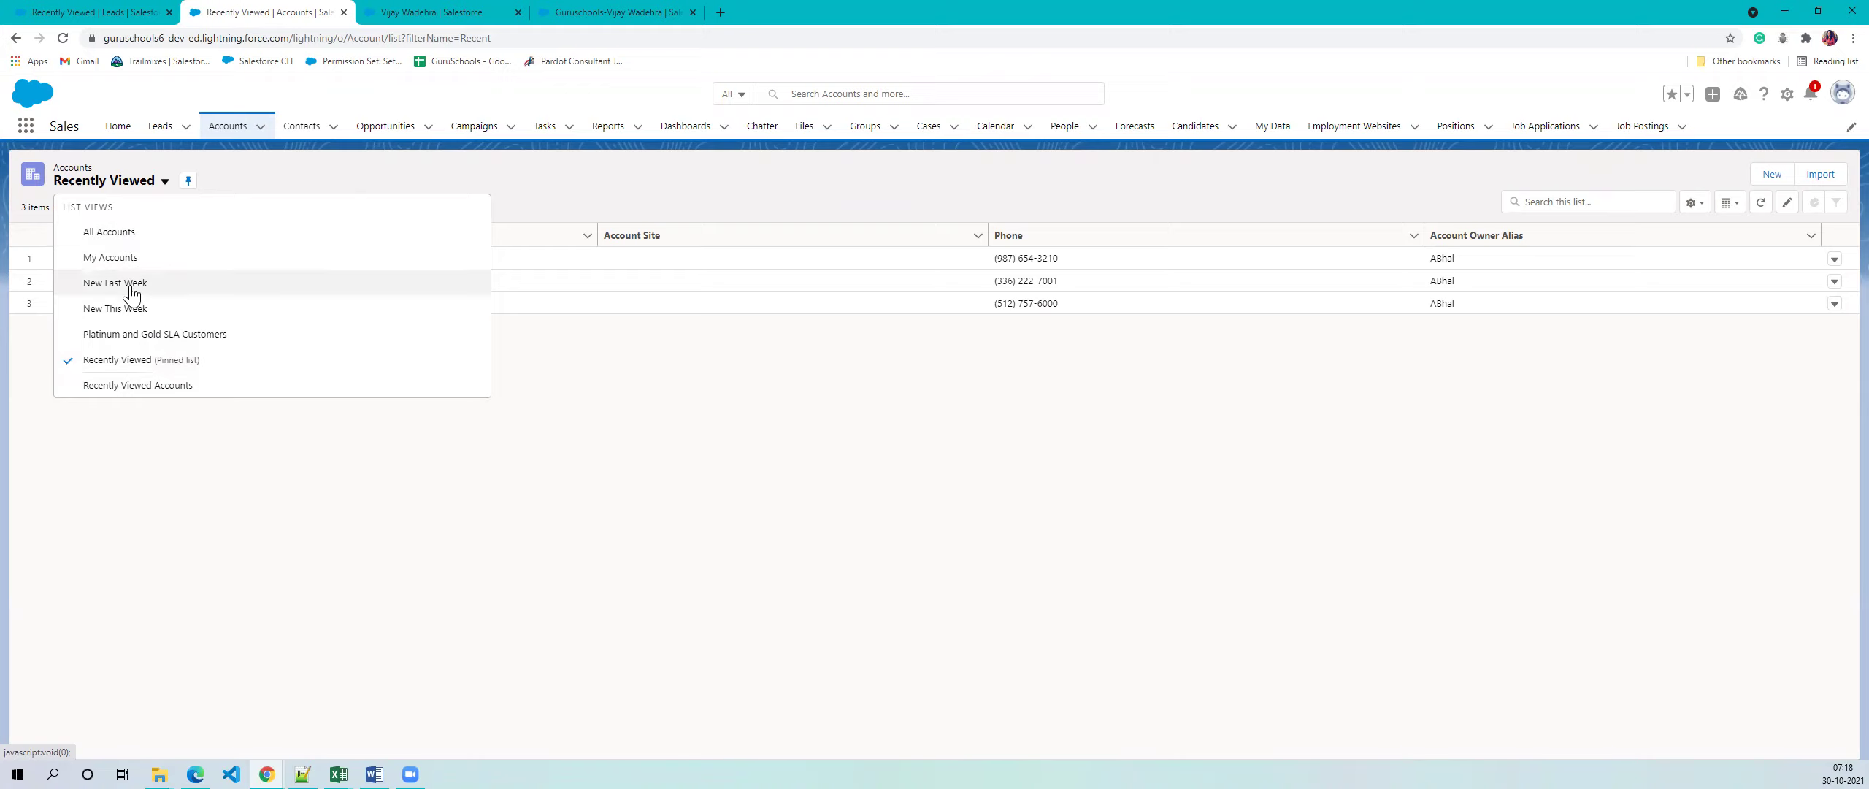
left_click(133, 365)
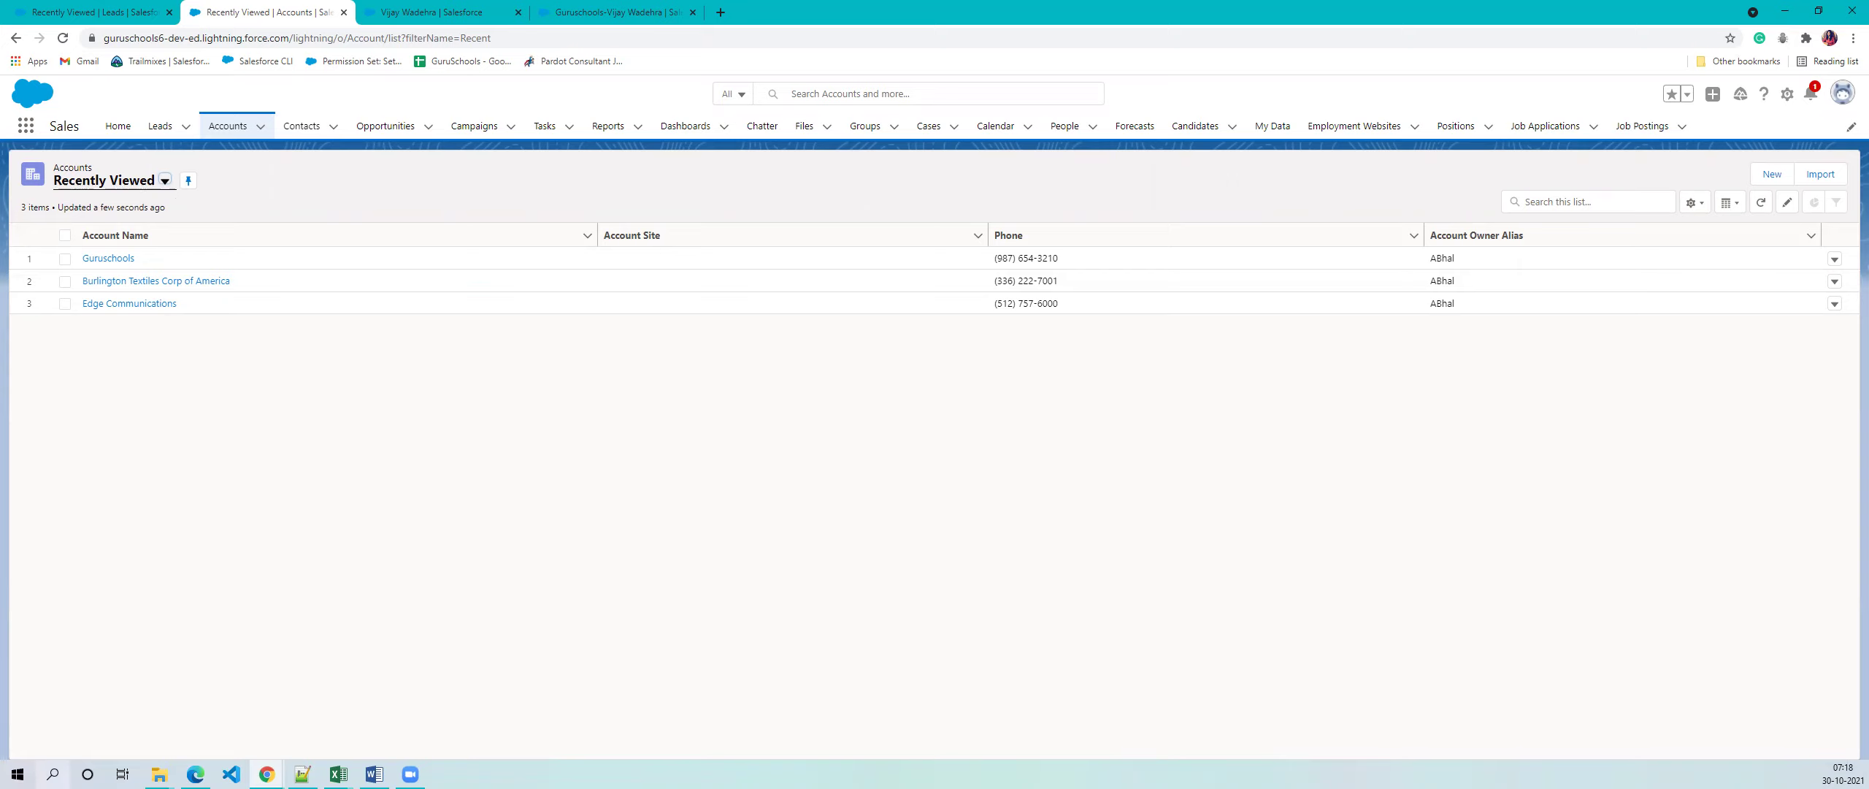
left_click(375, 774)
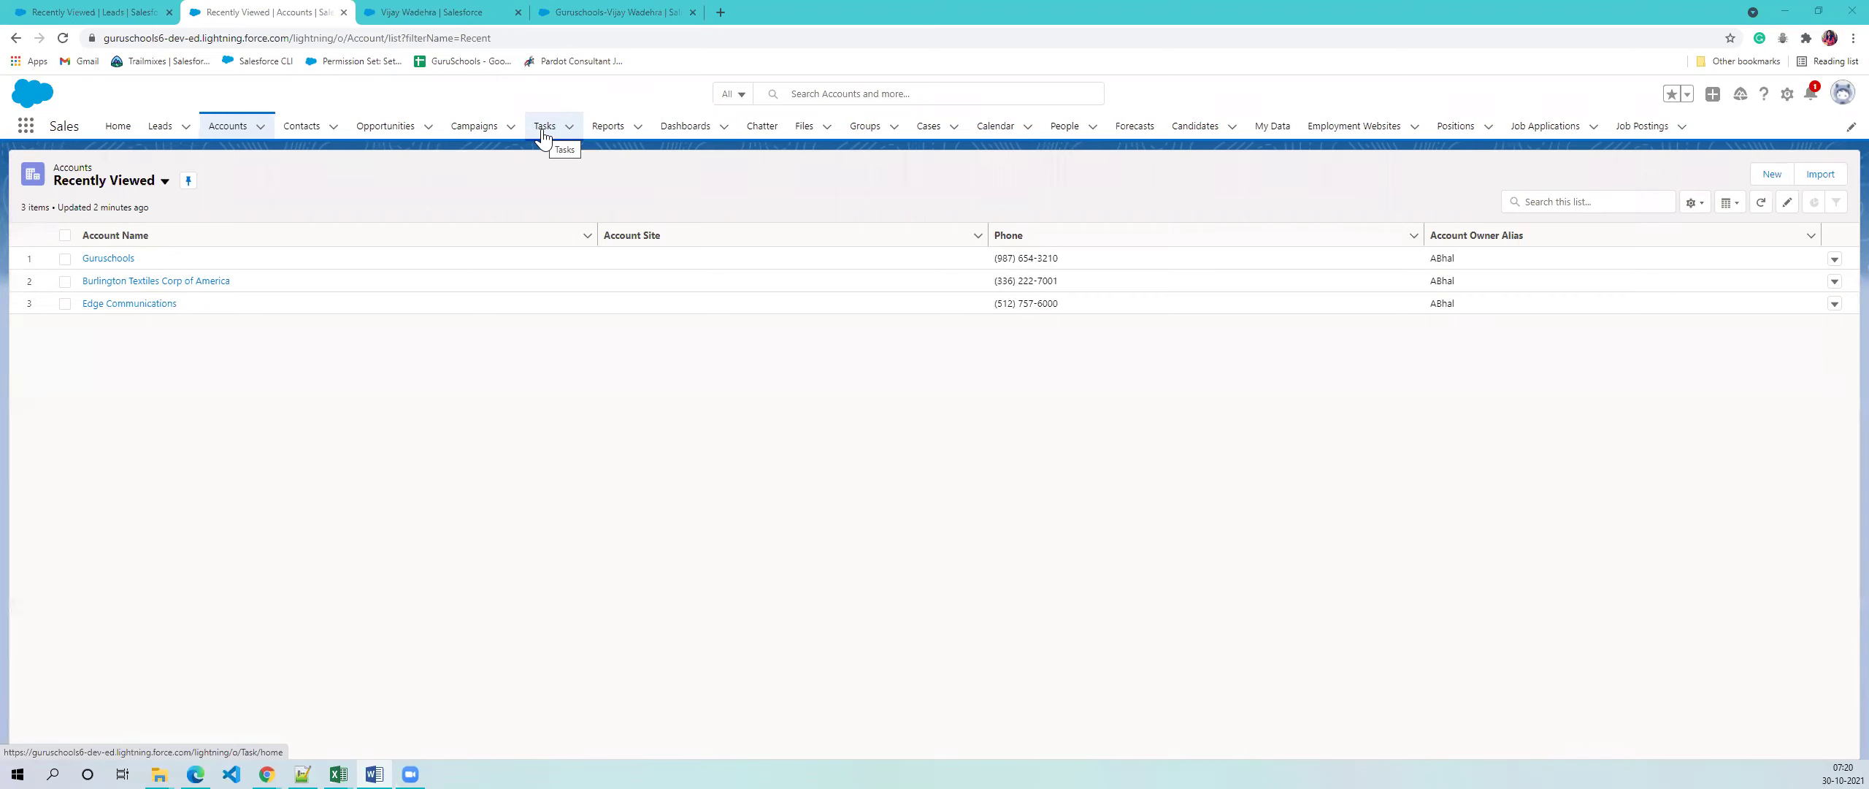
- Open the Guruschools account and show its Details fields
left_click(103, 258)
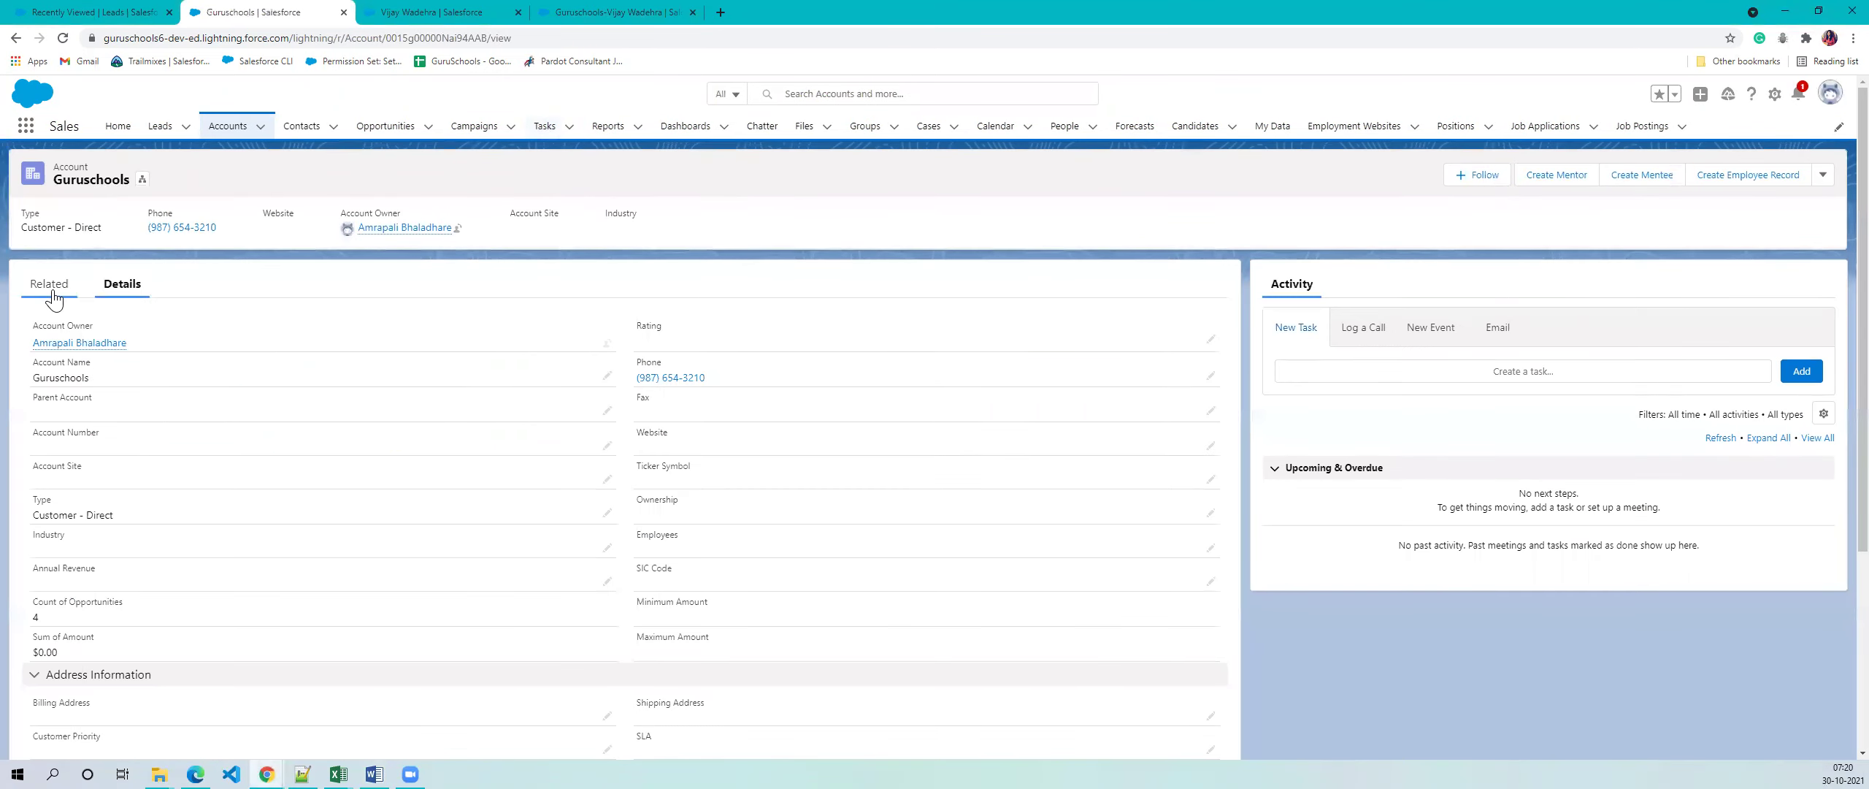
scroll(340, 474, "down", 8)
scroll(426, 479, "up", 8)
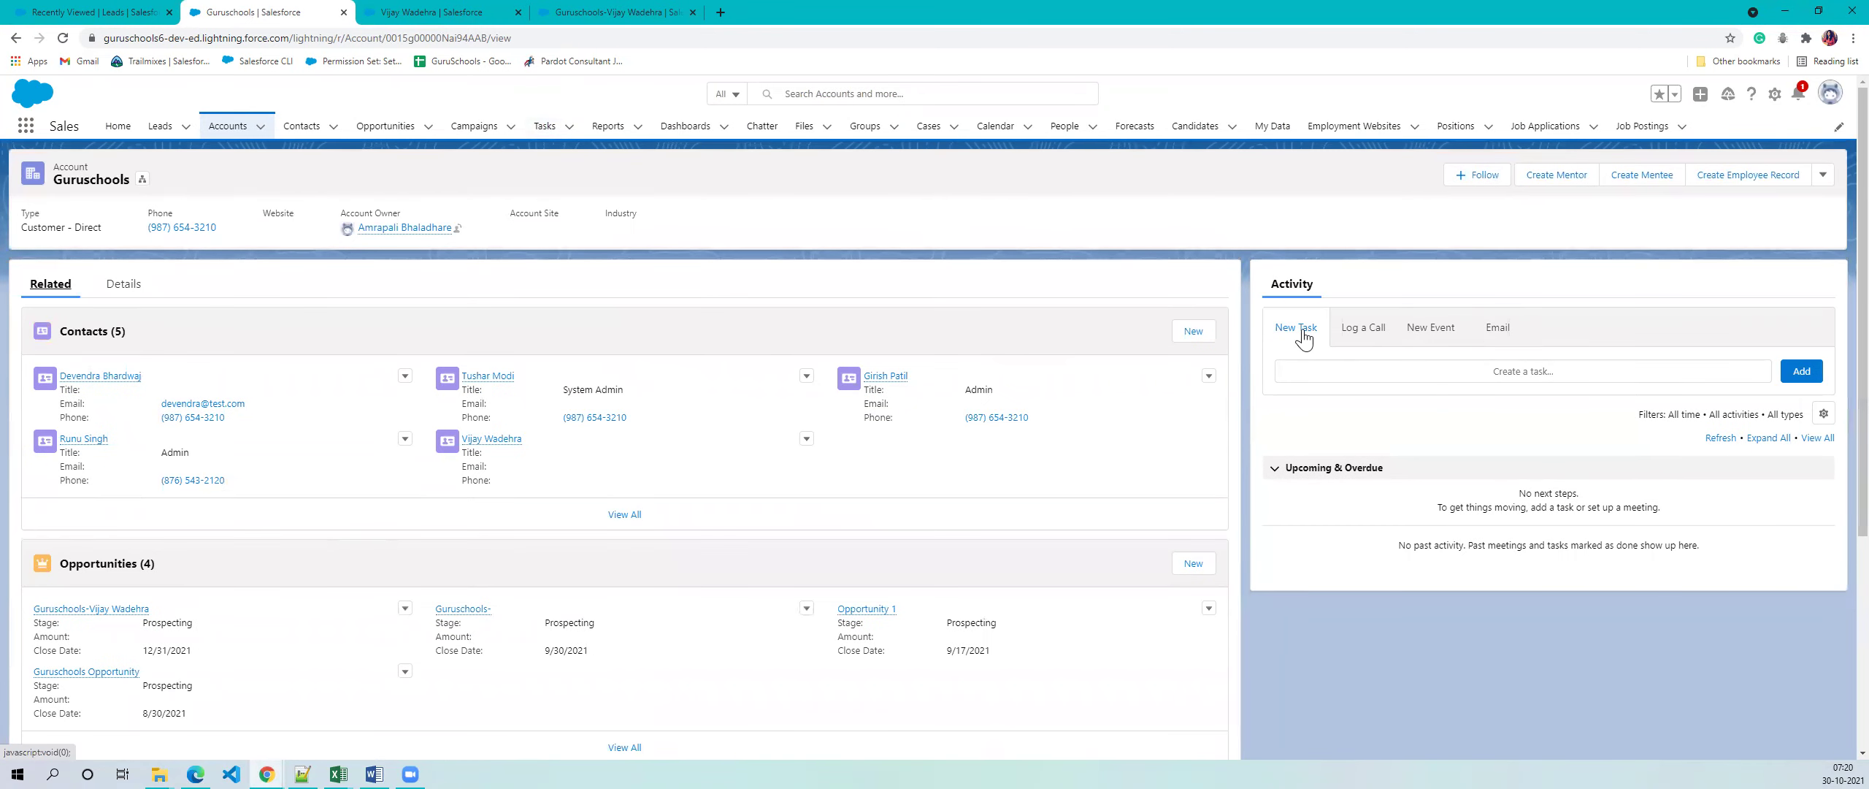
left_click(132, 288)
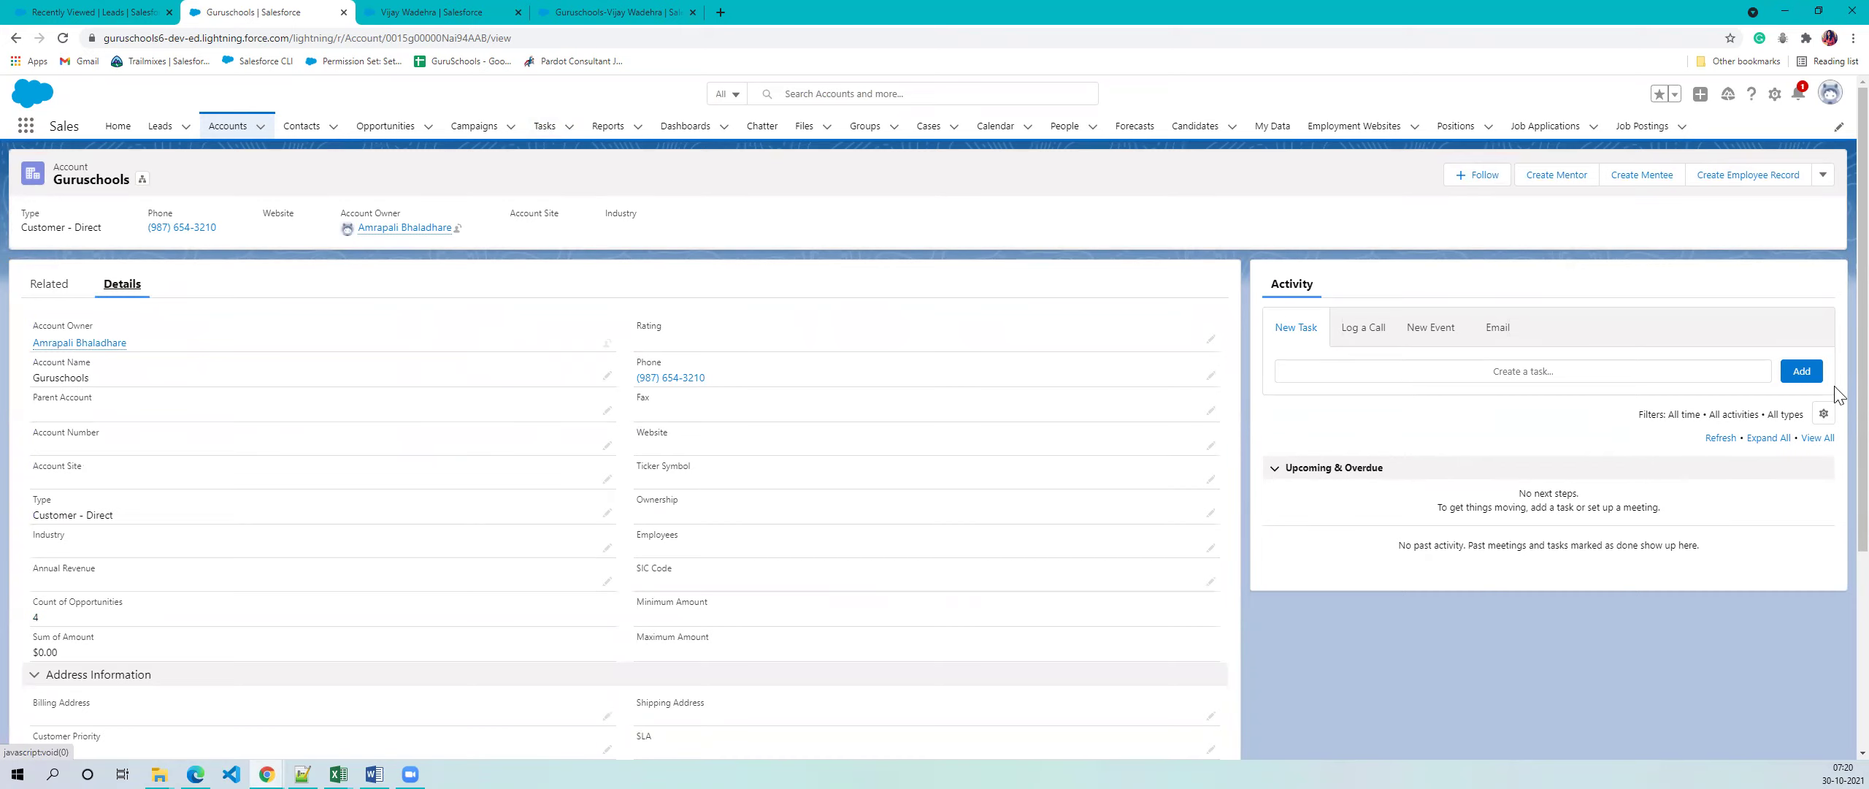
- Expand a blank New Task form in the account's Activity panel
left_click(1804, 372)
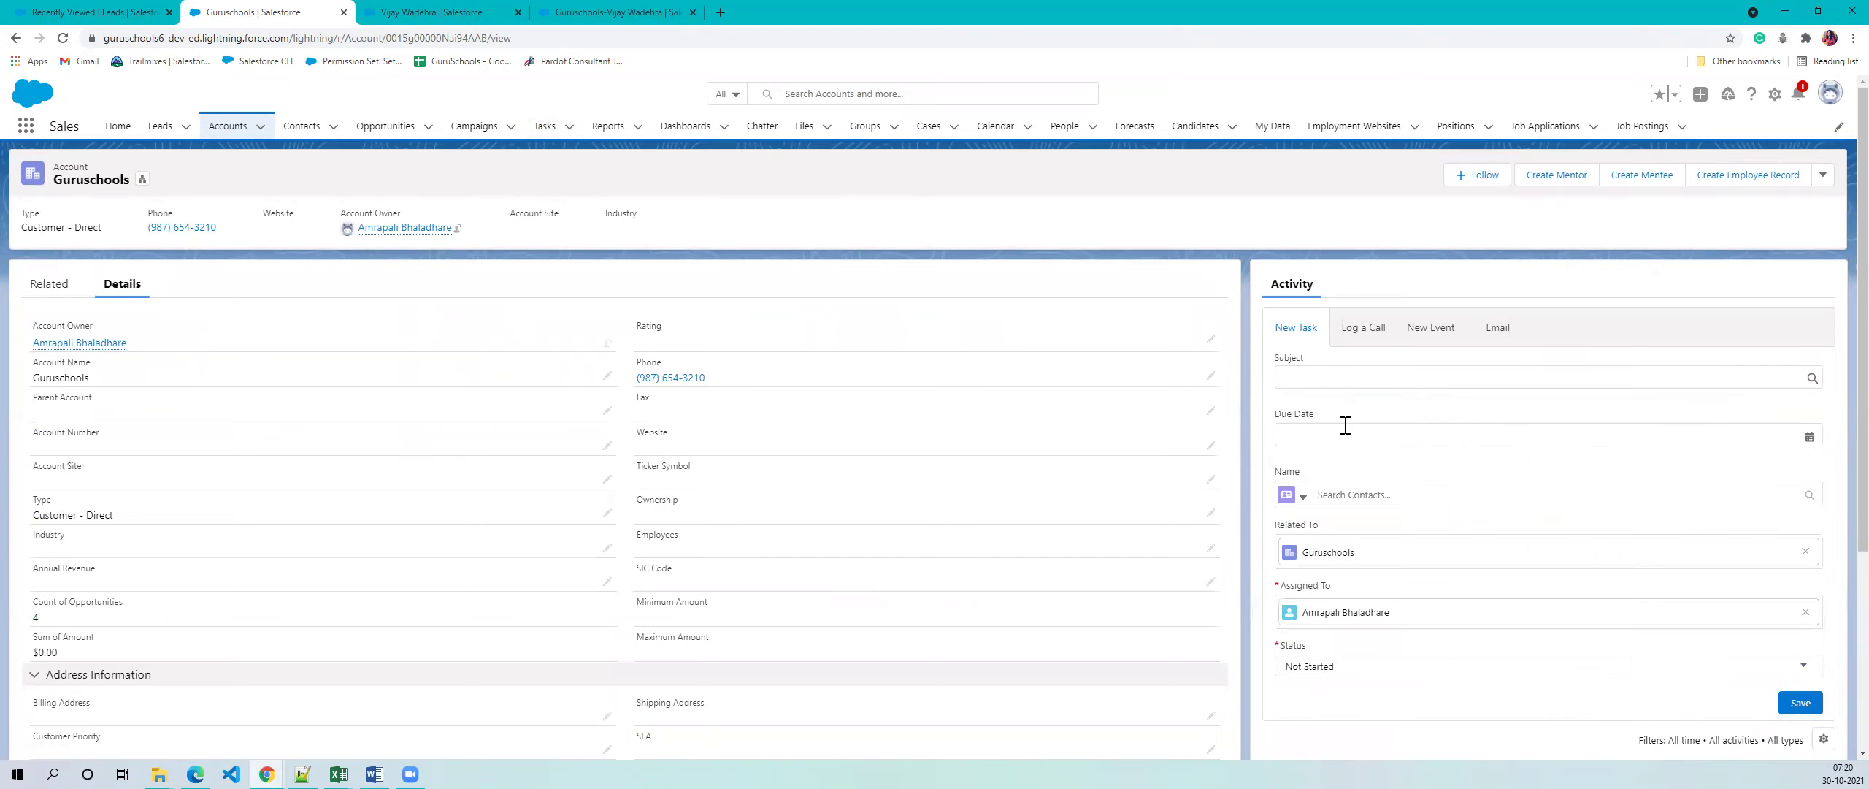
left_click(1360, 376)
left_click(1436, 251)
scroll(1431, 434, "down", 3)
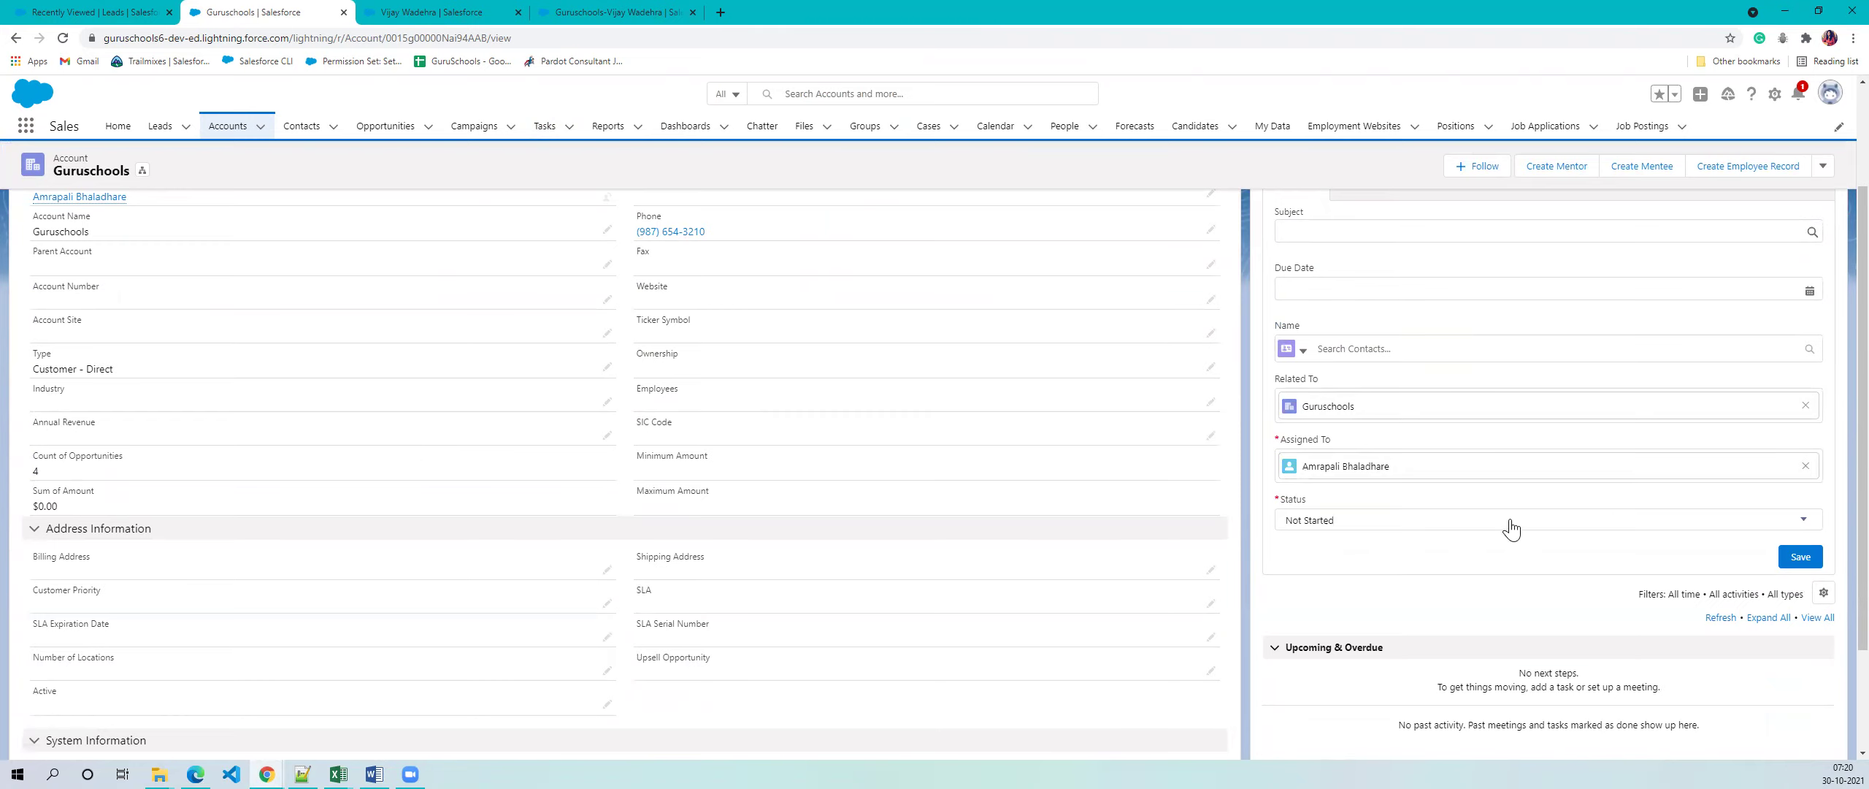
scroll(1585, 596, "up", 2)
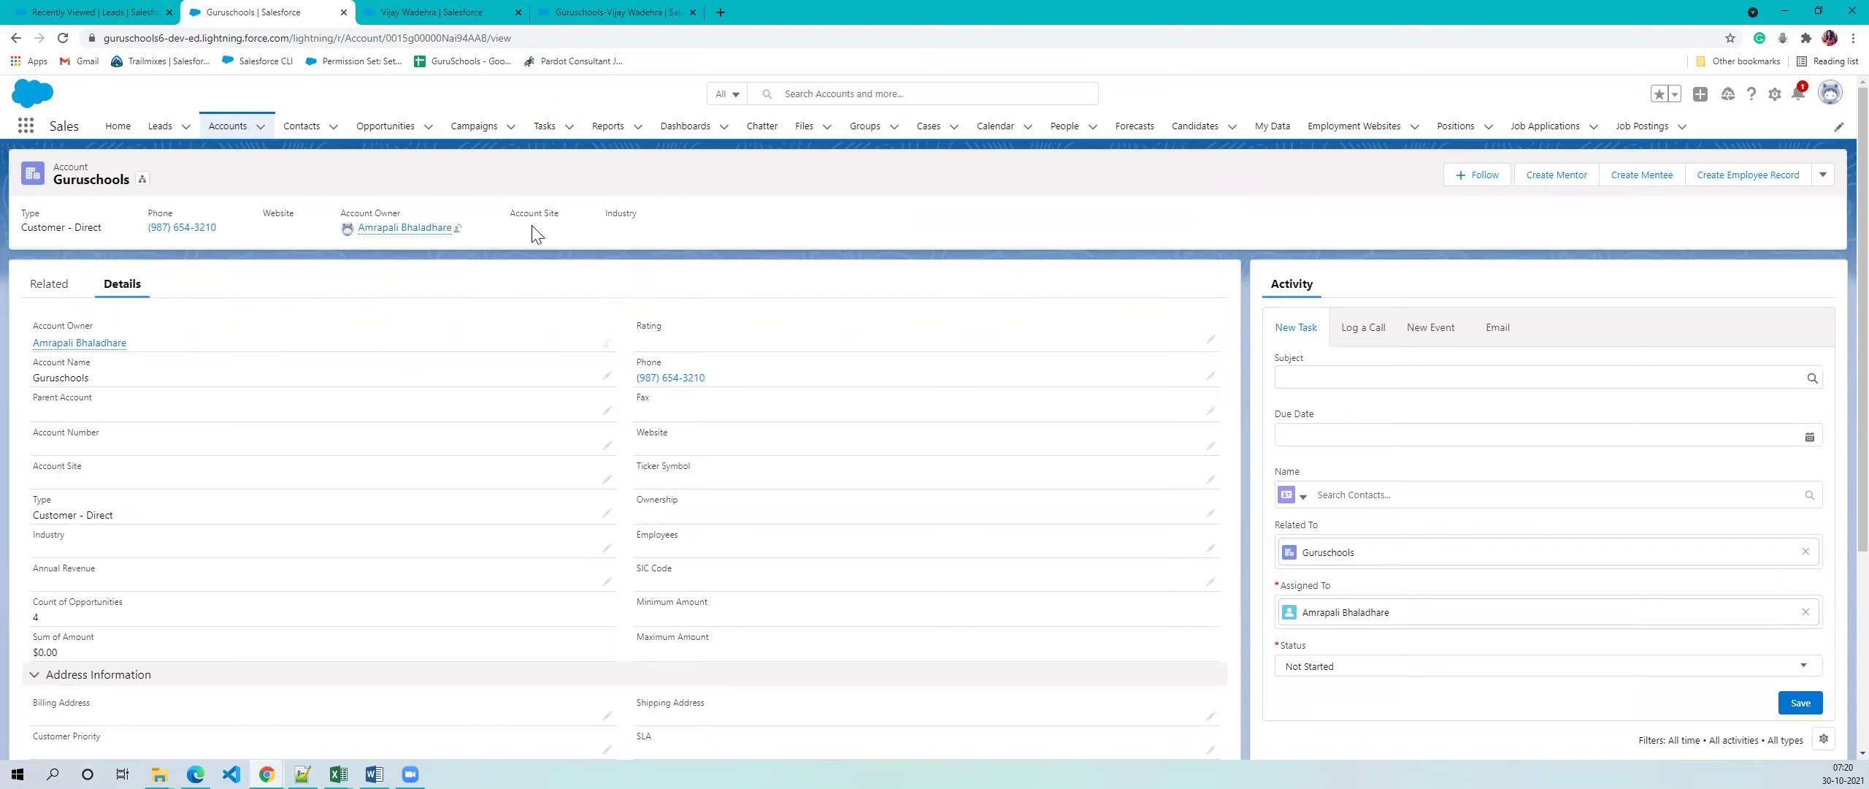
- On the Tasks page, try the Today's Tasks and Open Tasks views, then return to Recently Viewed
left_click(544, 126)
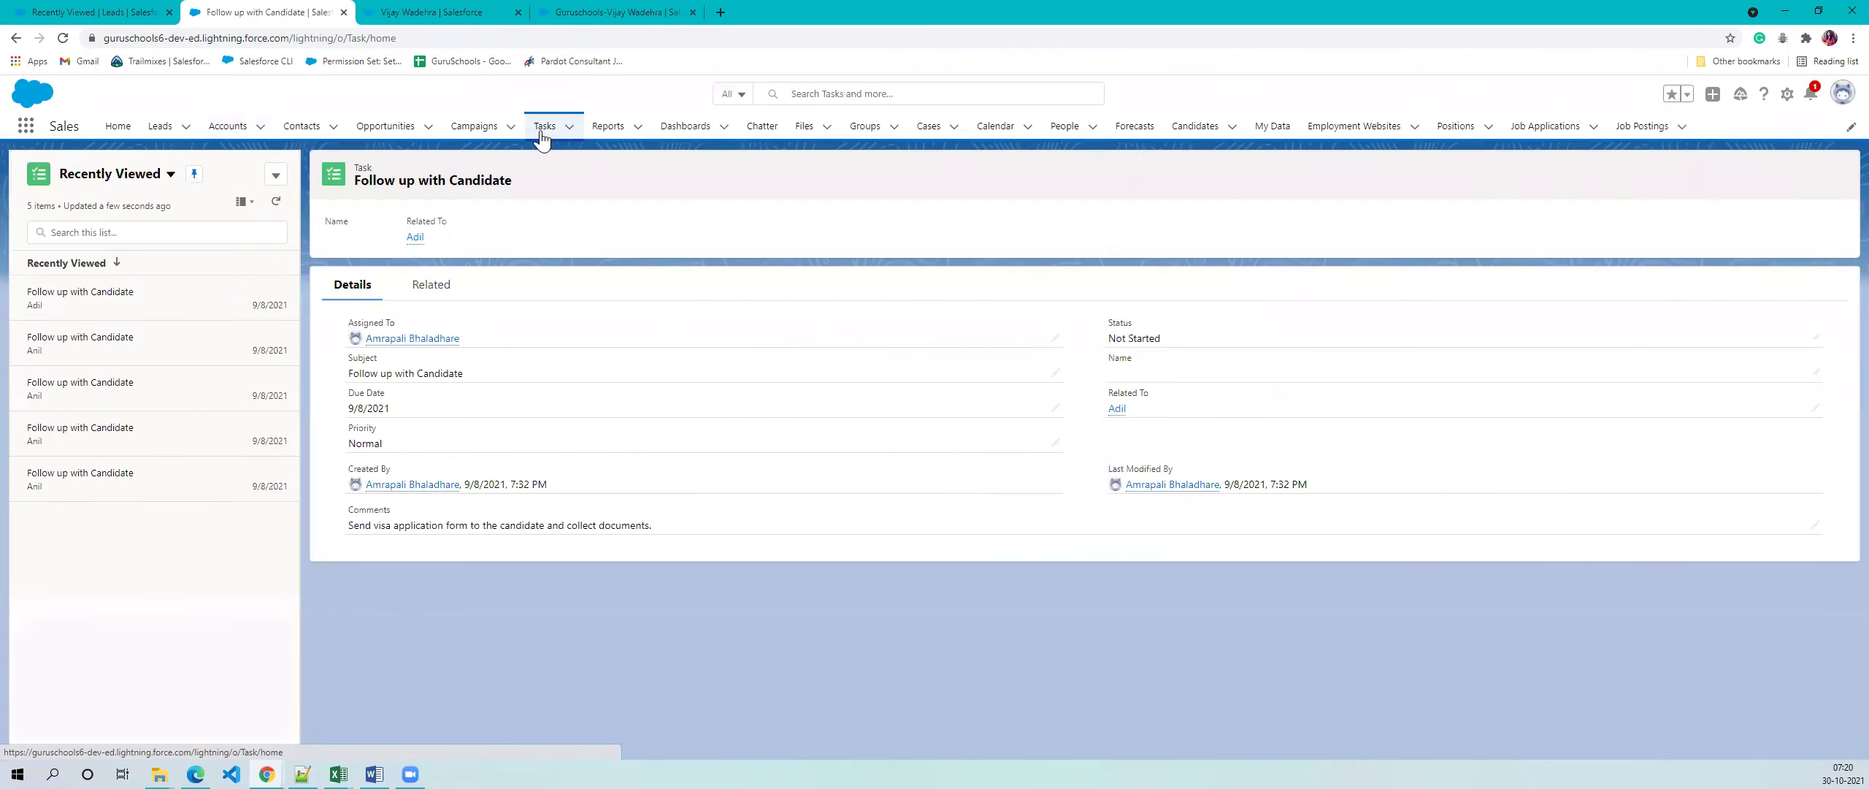
left_click(170, 174)
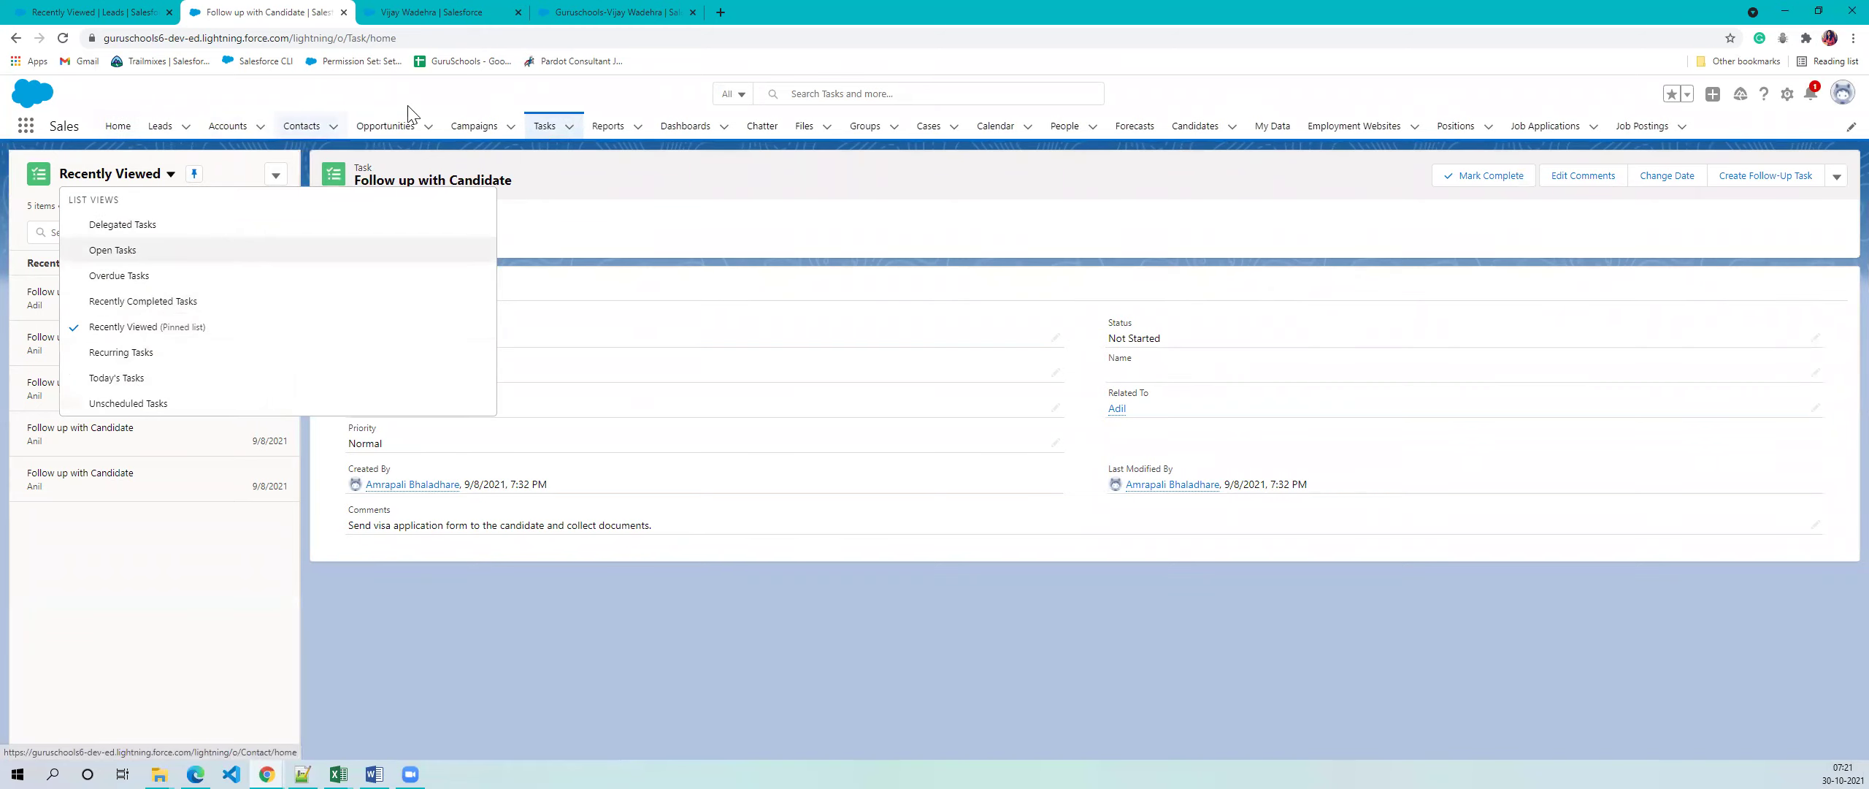
left_click(185, 595)
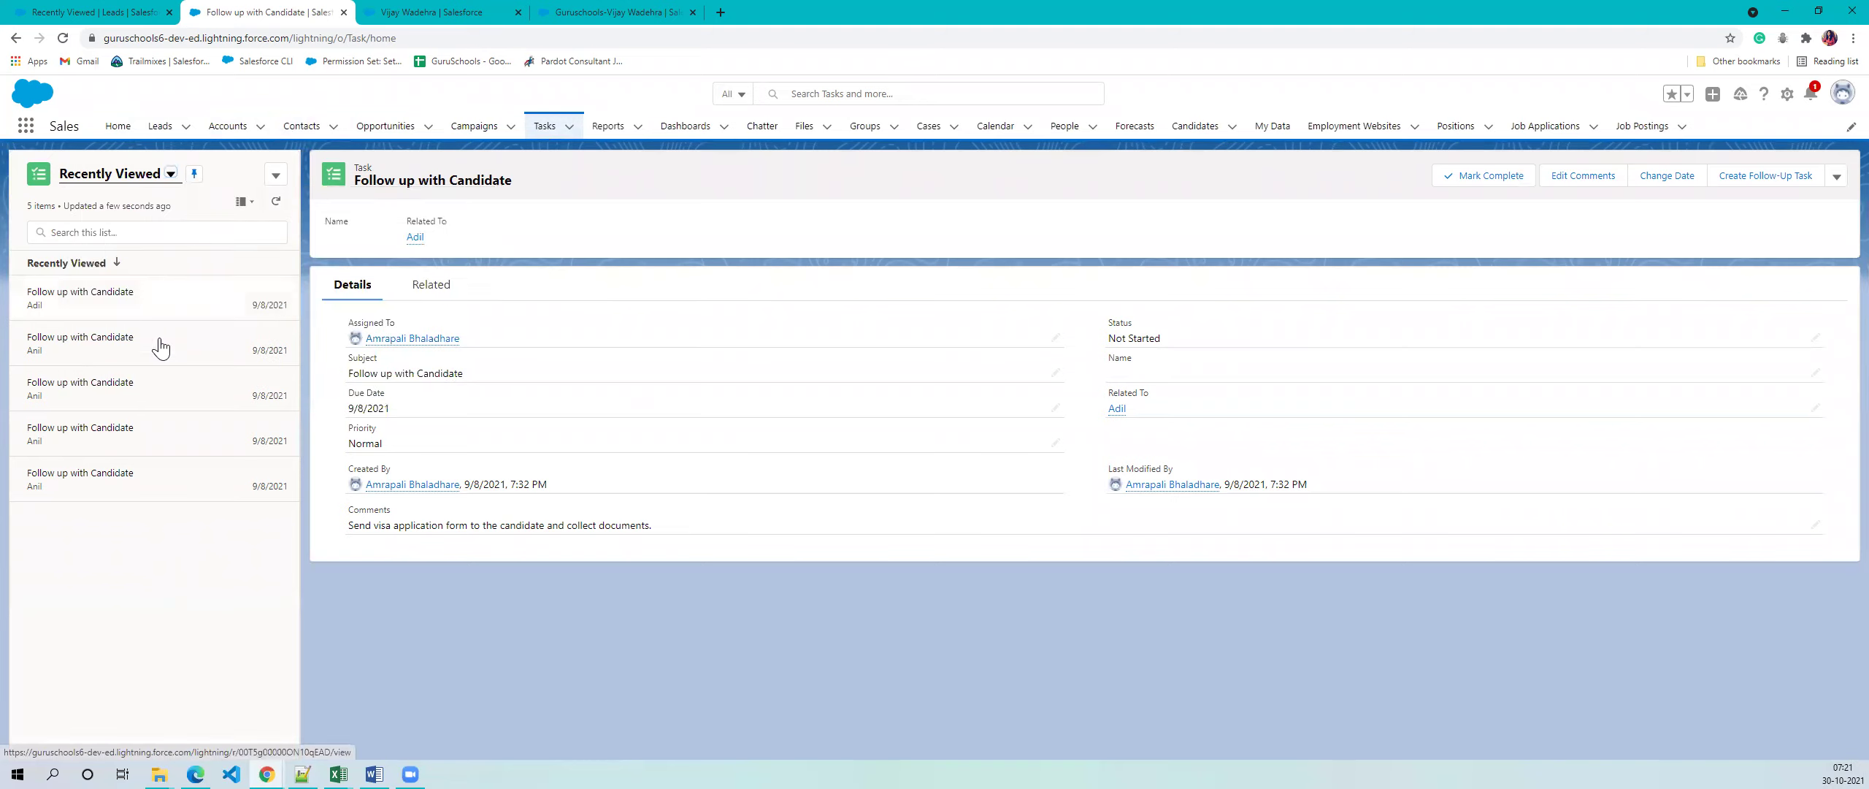
left_click(171, 174)
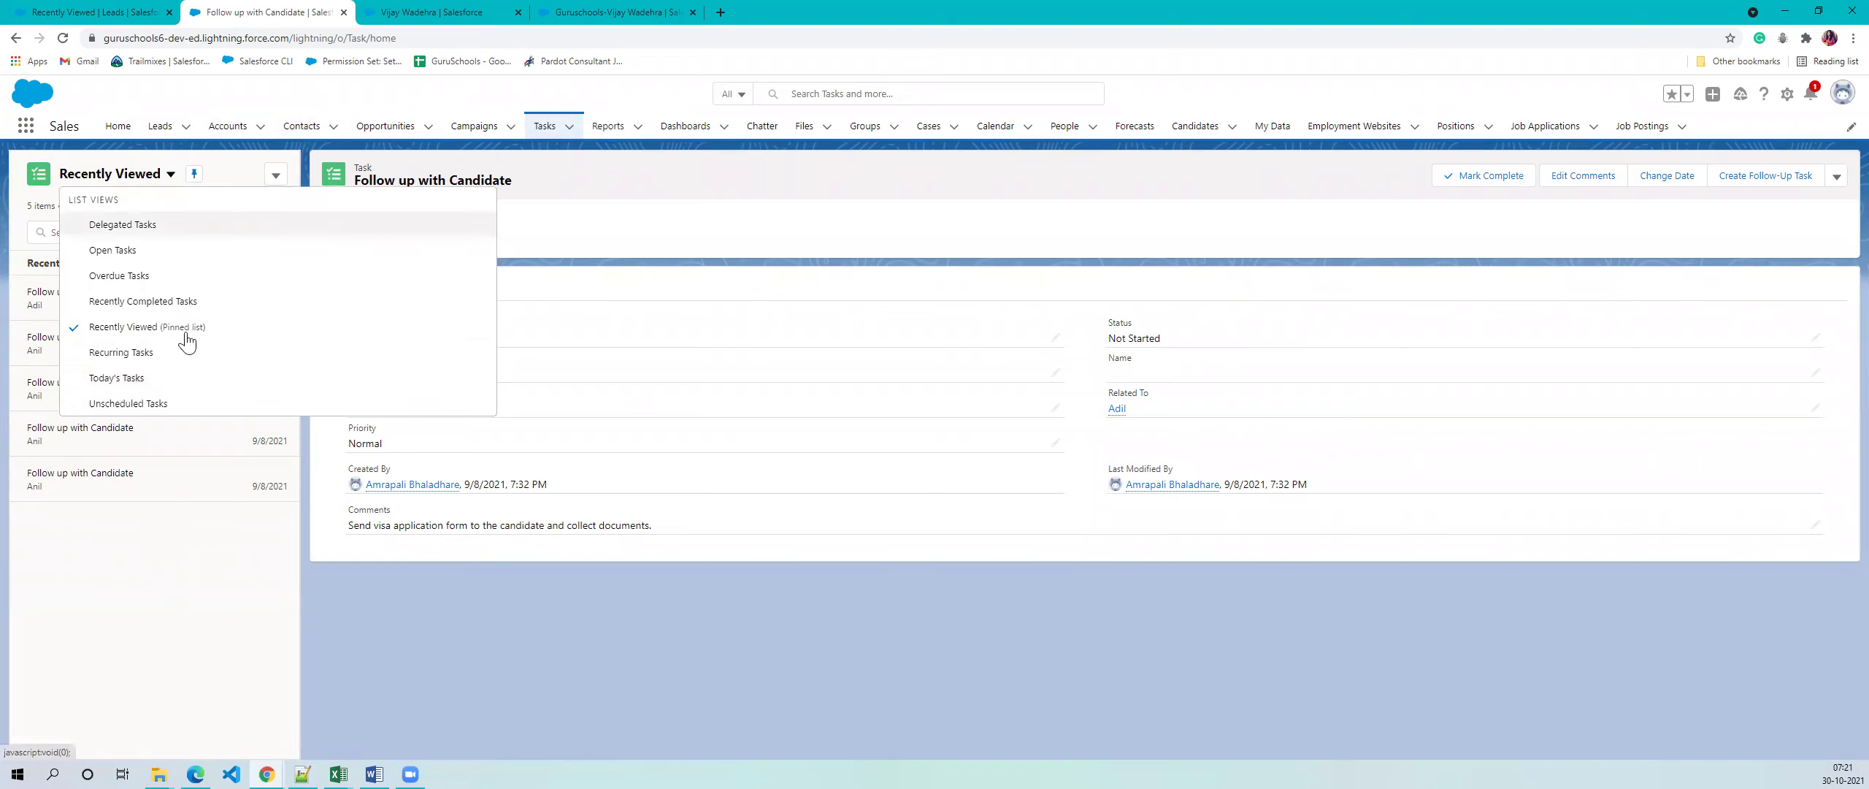
left_click(132, 379)
left_click(143, 182)
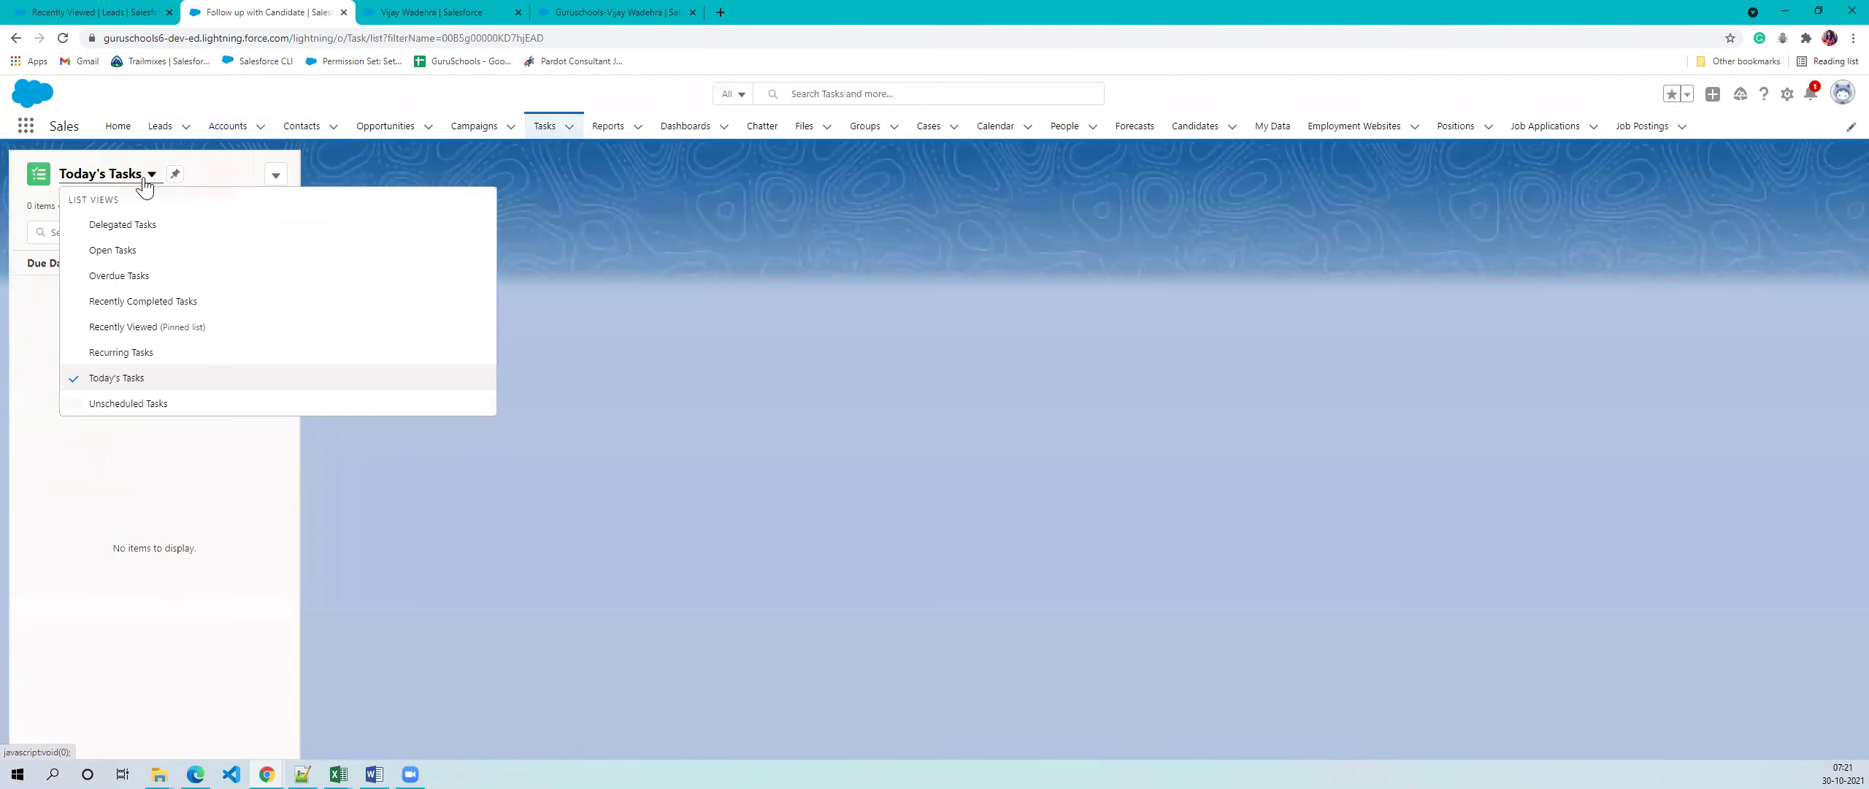
left_click(139, 249)
left_click(138, 173)
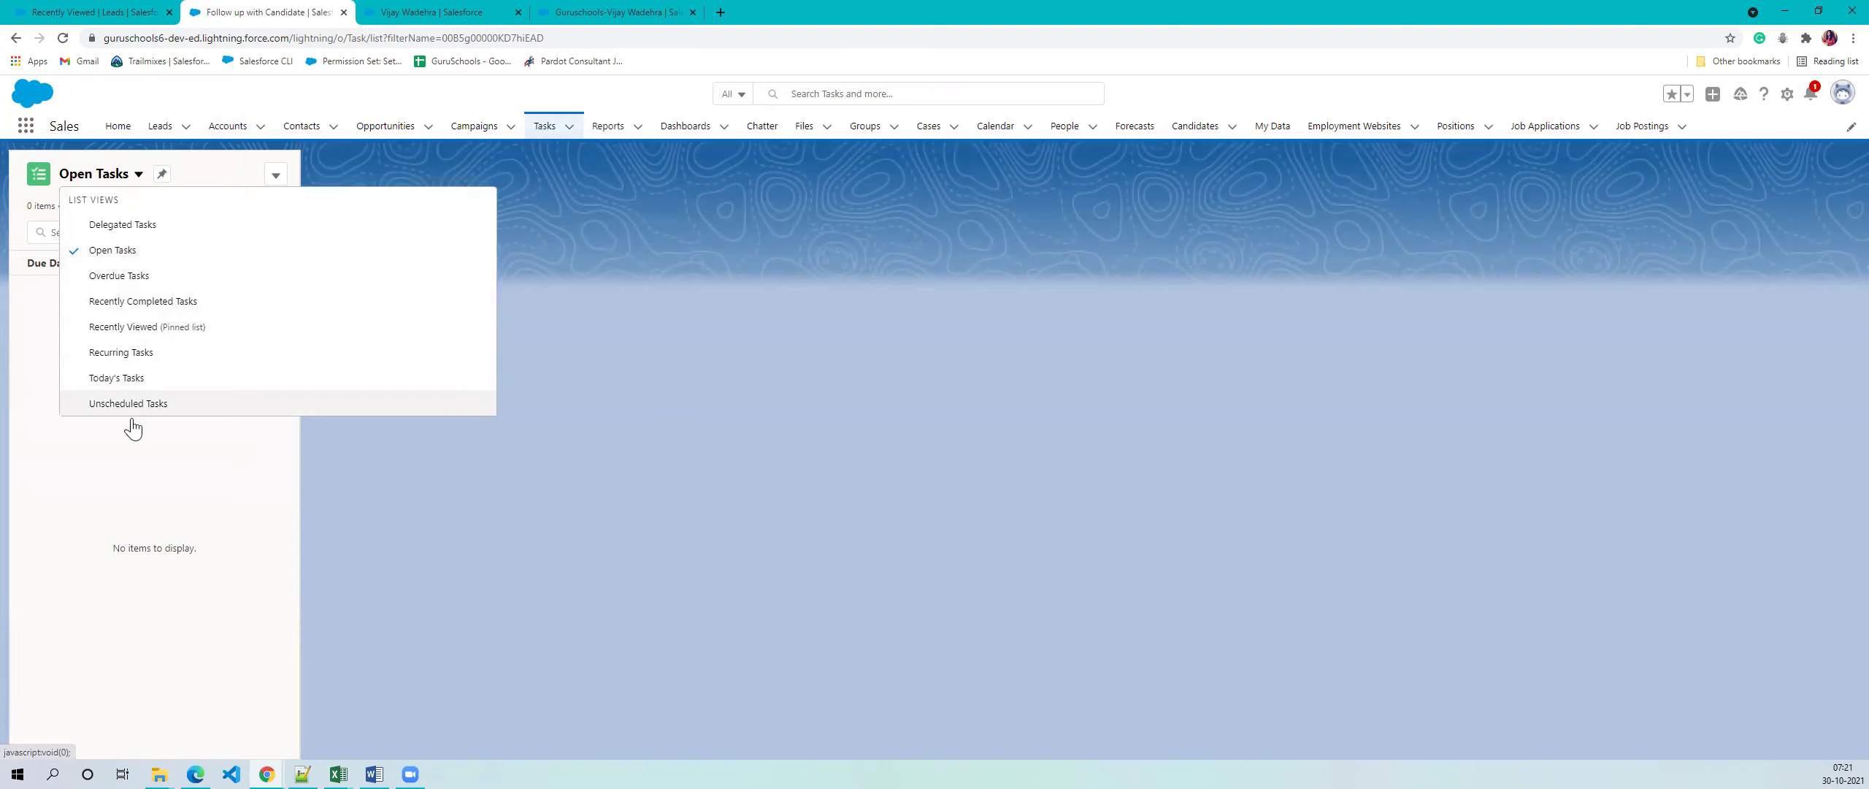
left_click(182, 330)
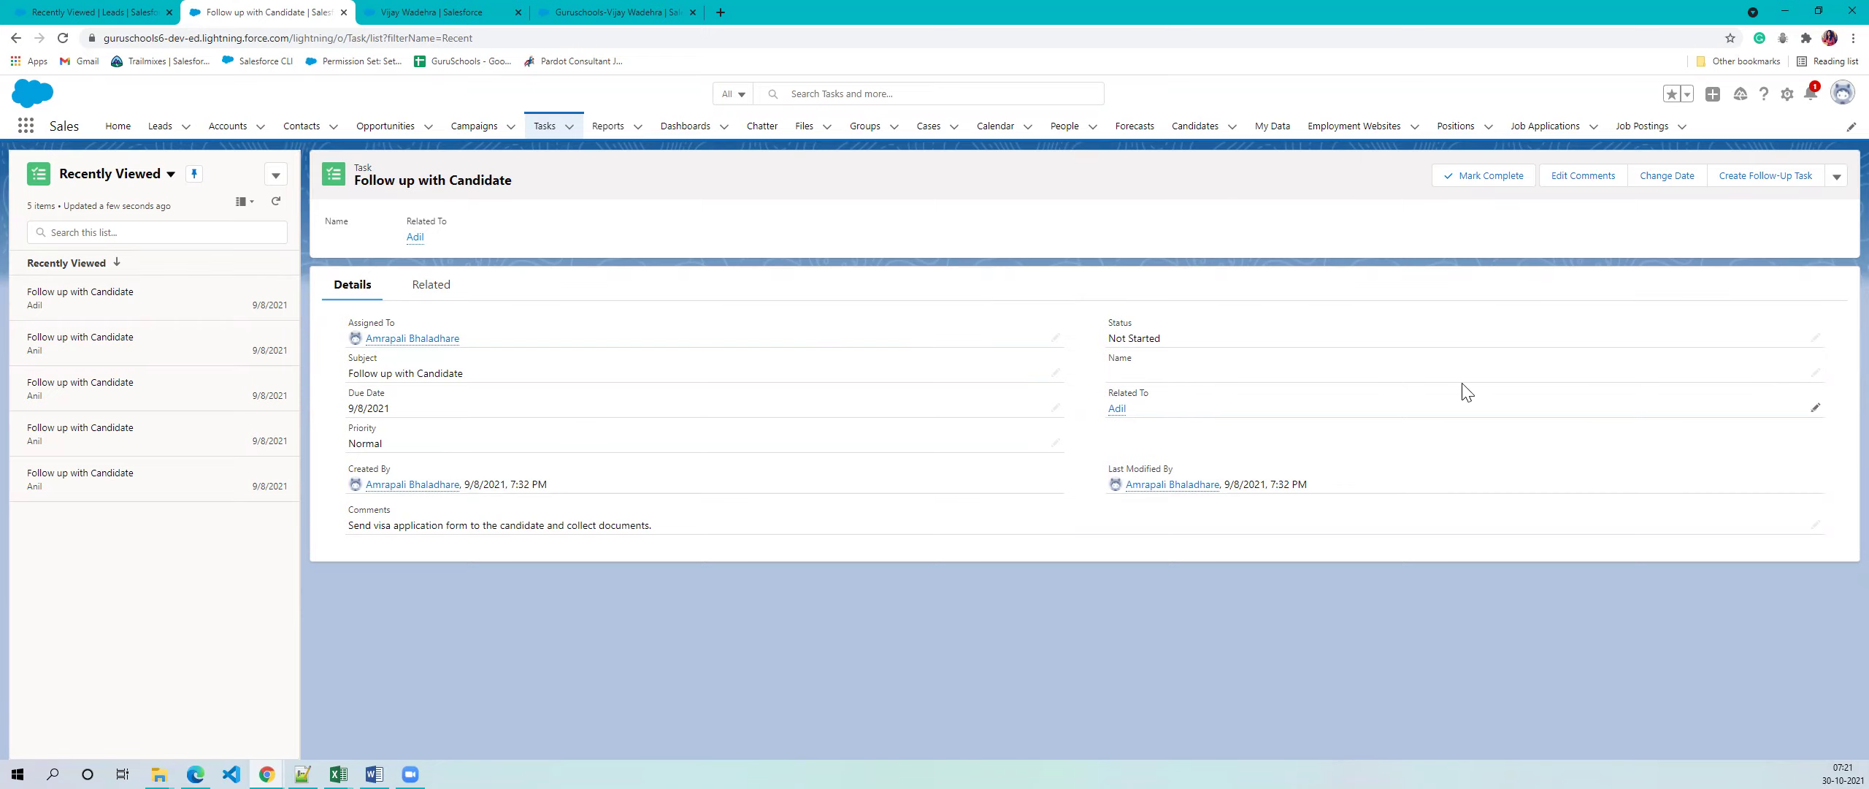
left_click(1815, 338)
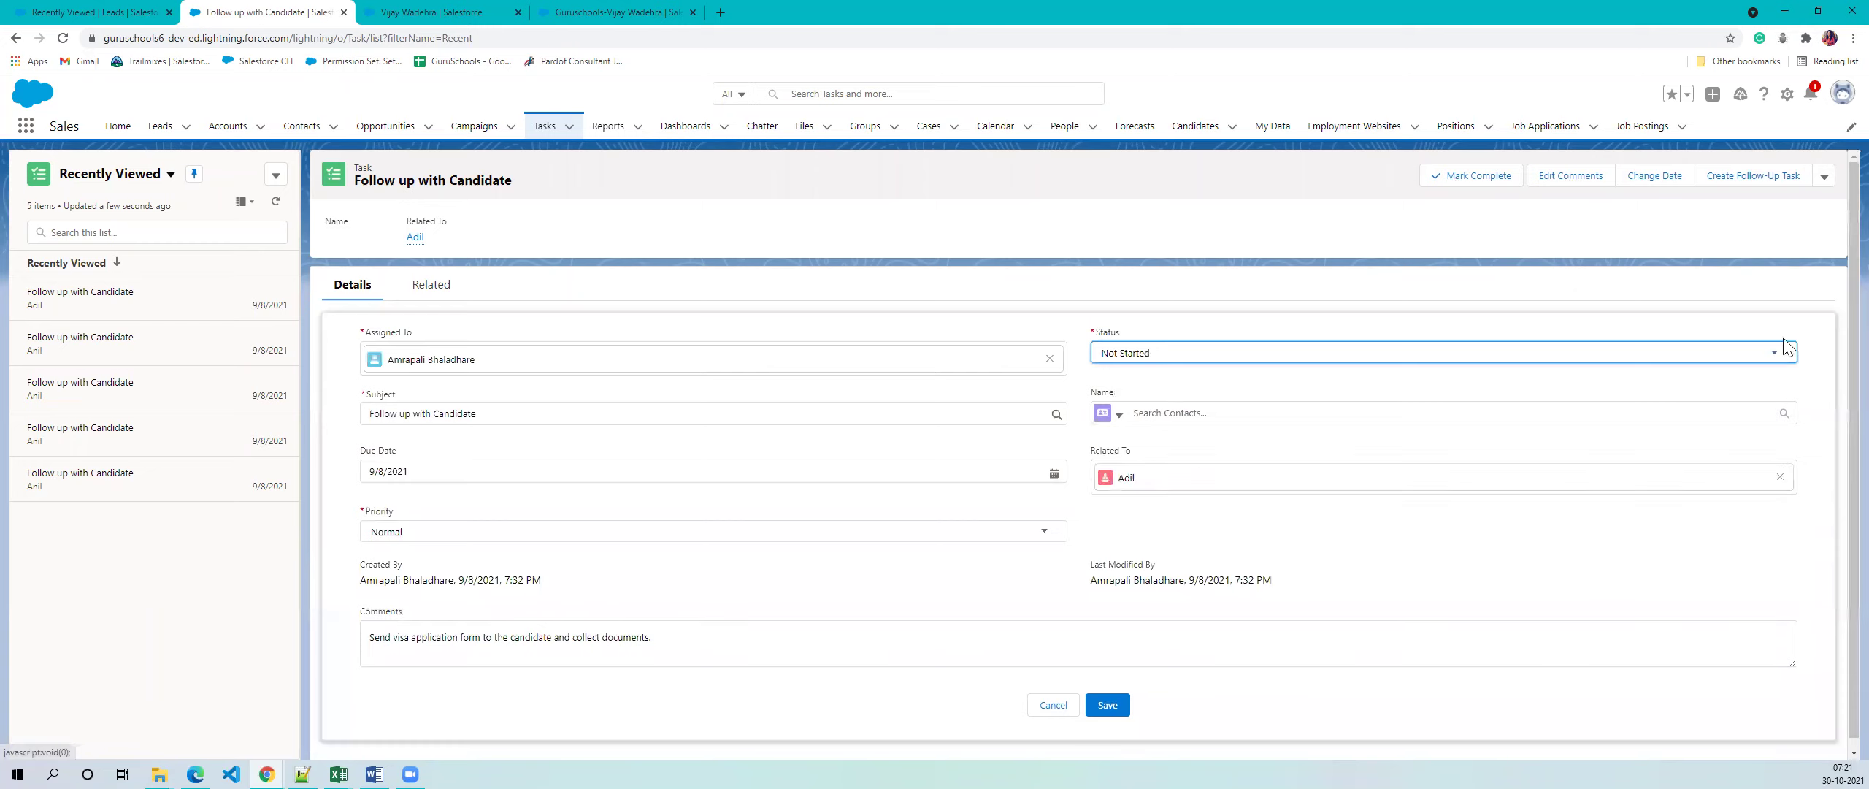
left_click(1774, 353)
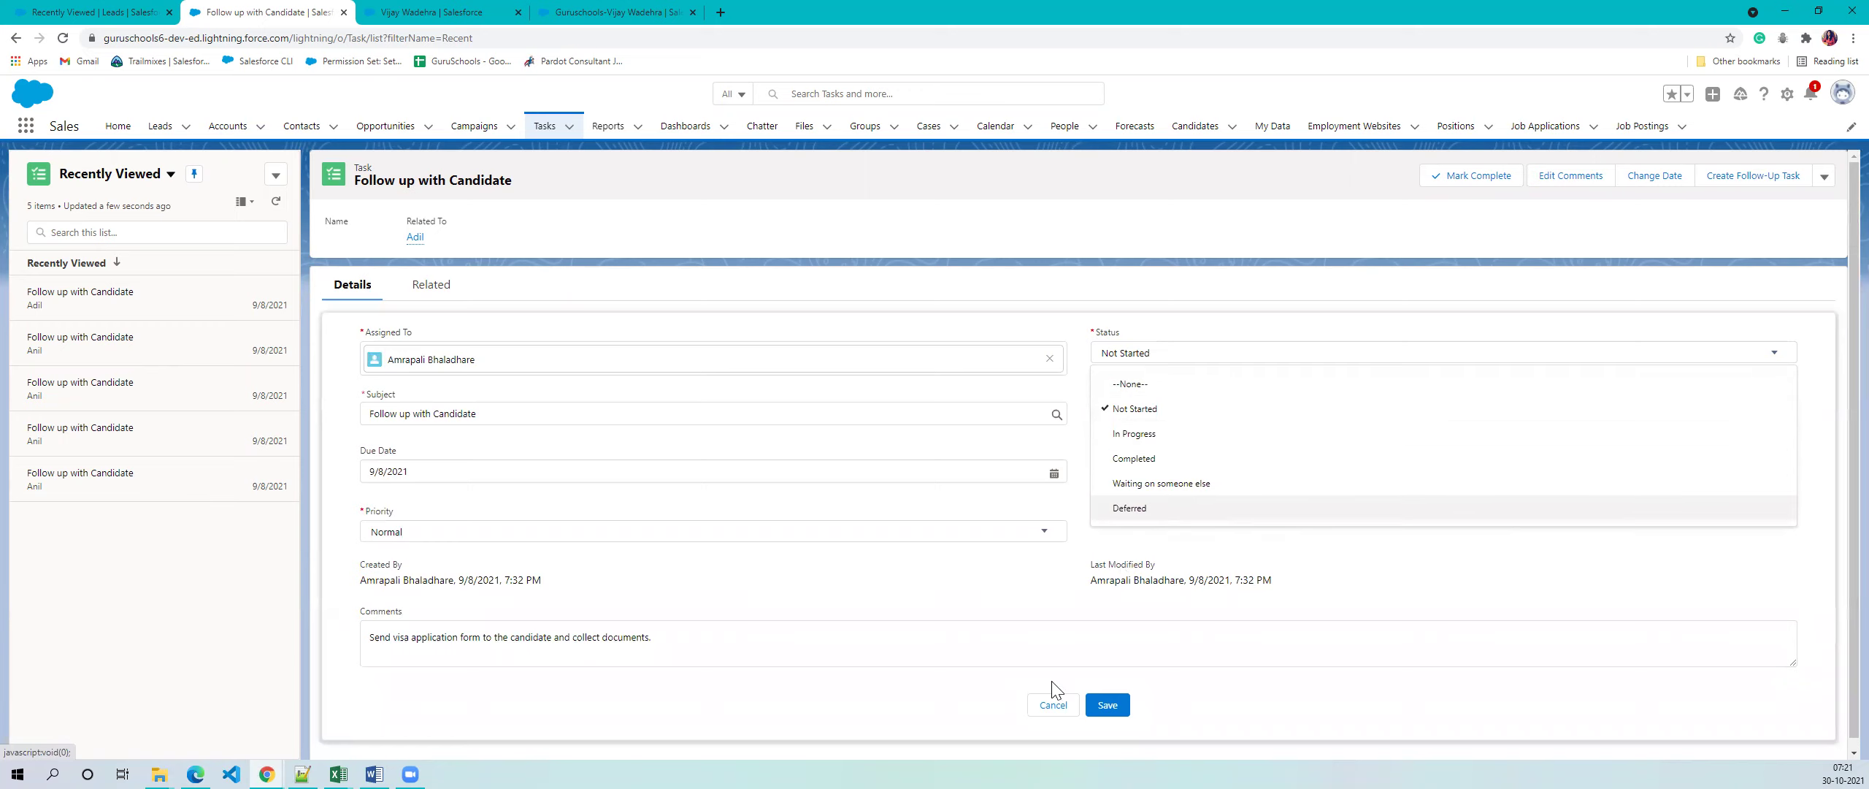
left_click(1048, 705)
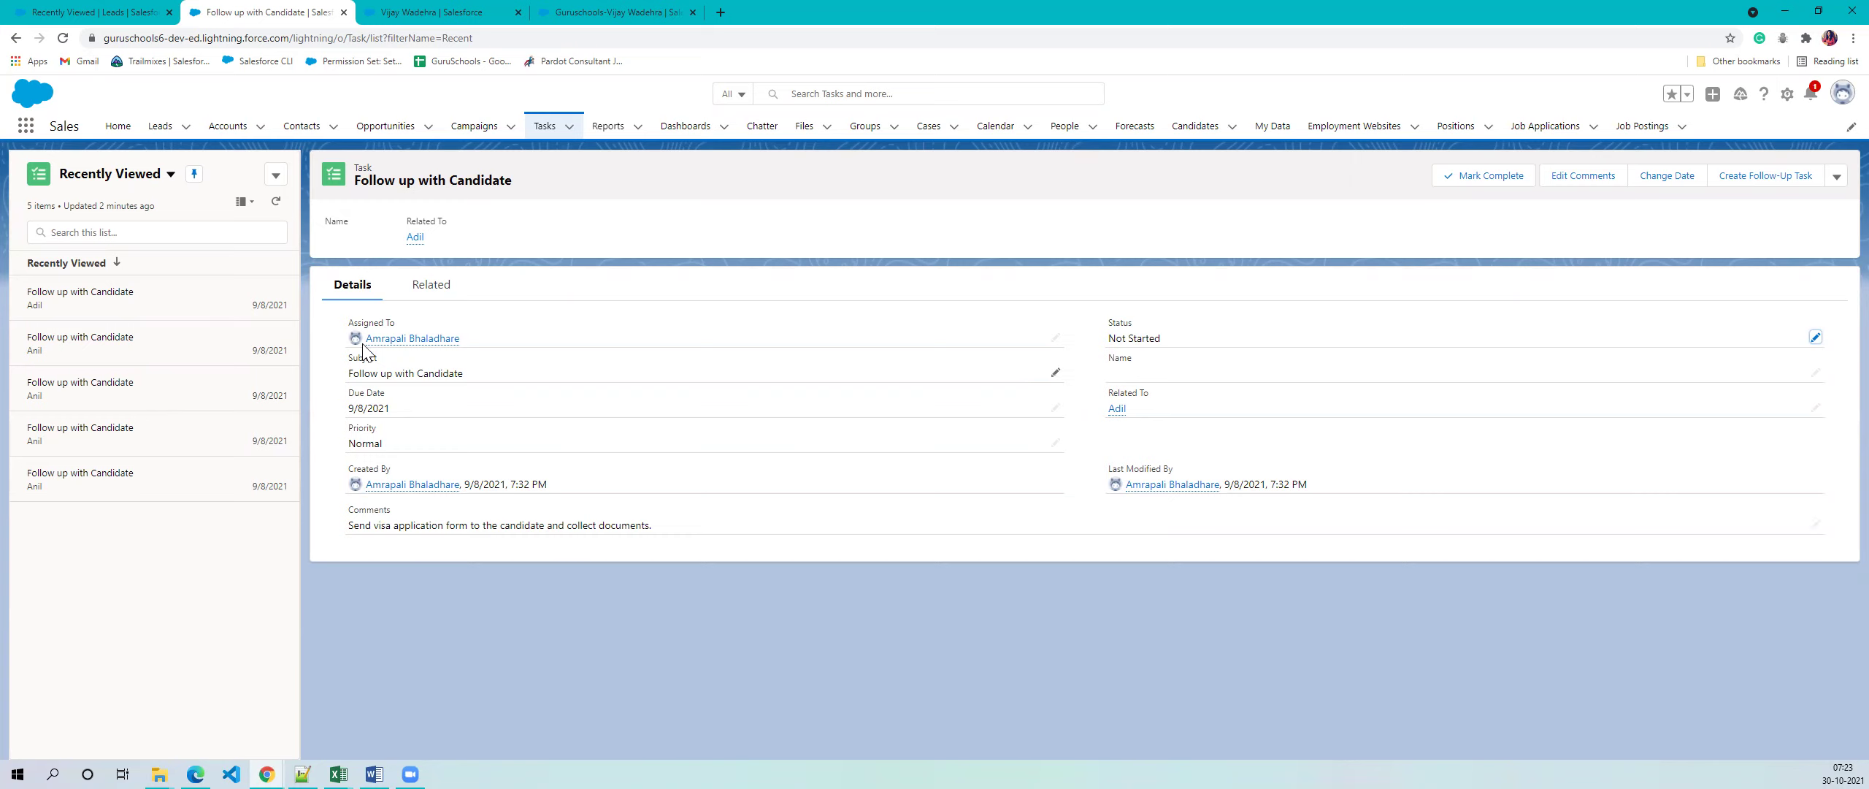
left_click(95, 11)
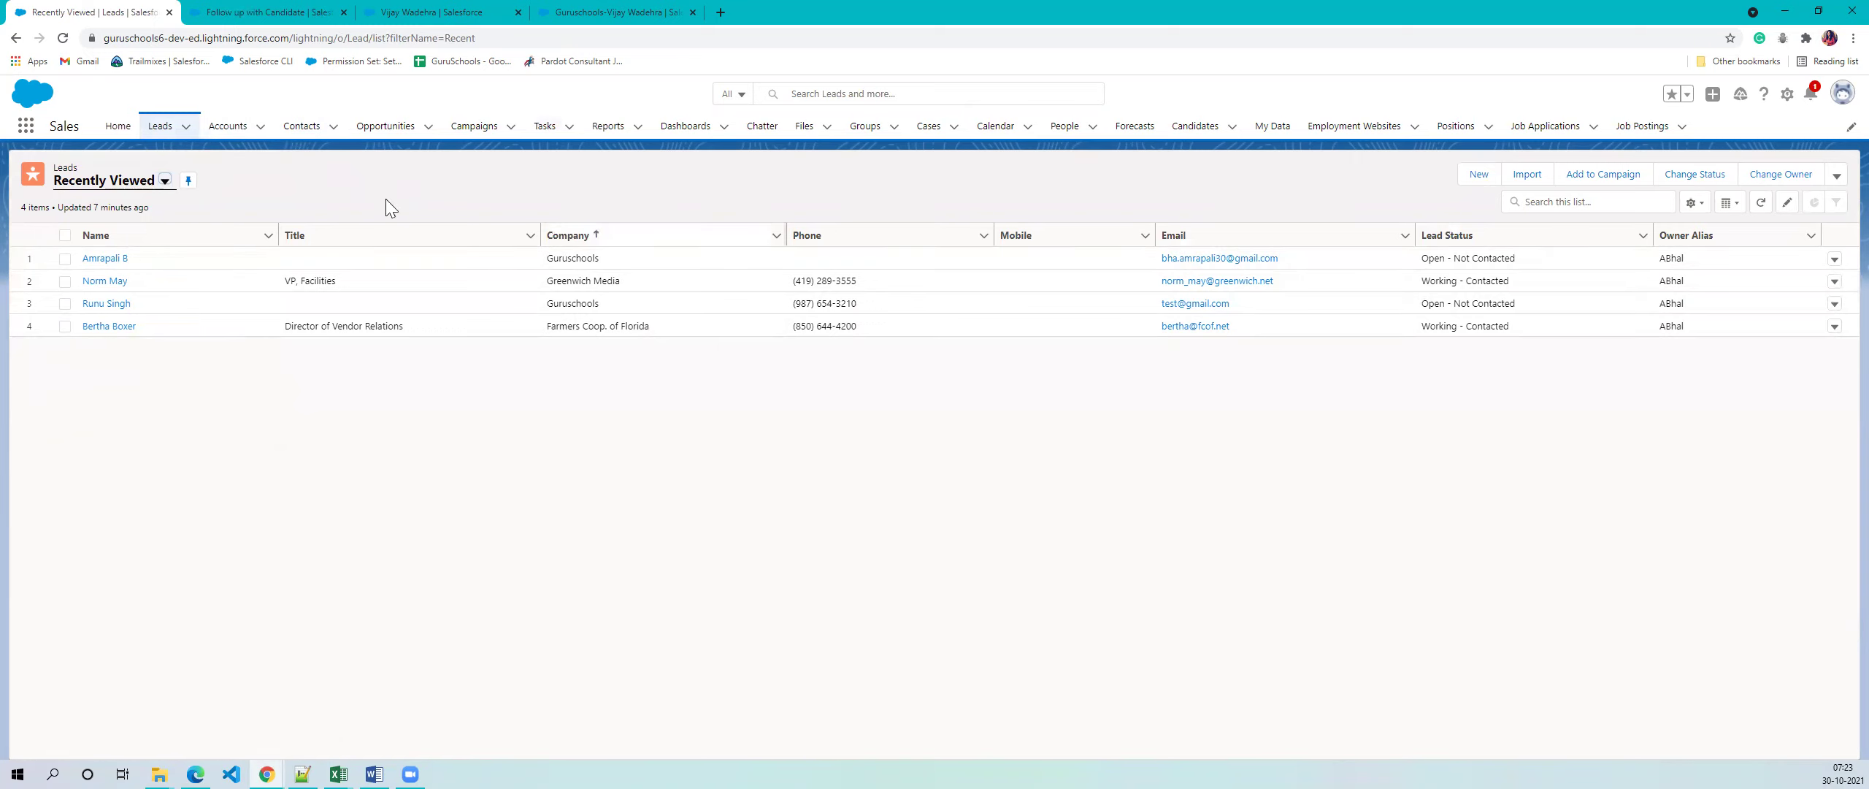
left_click(285, 10)
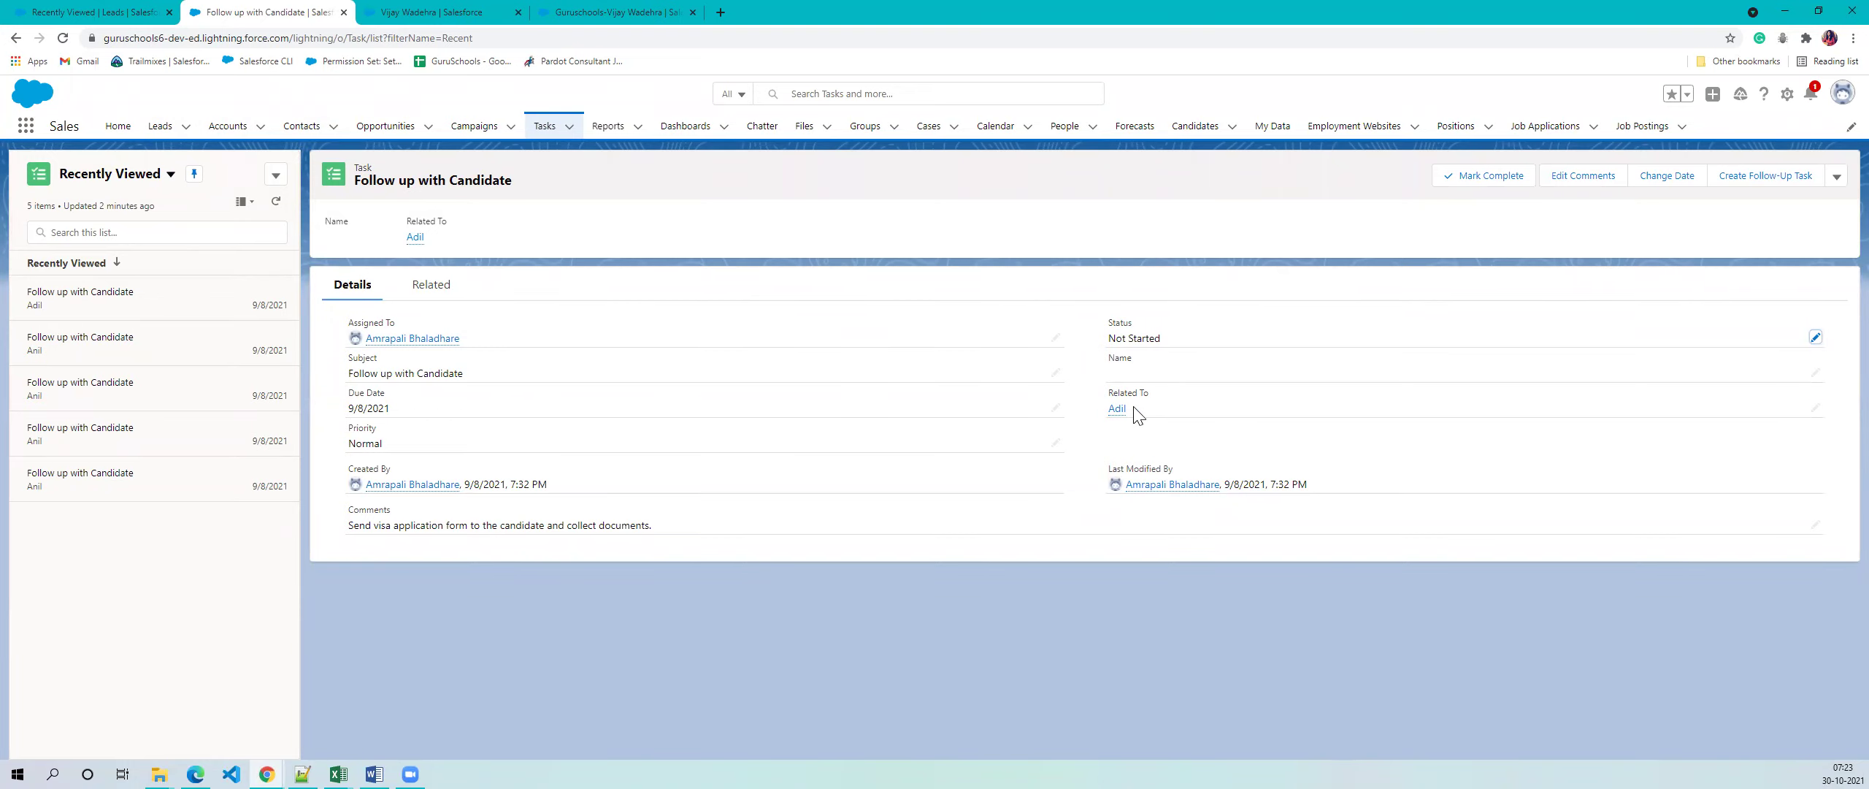
mouse_move(1113, 413)
left_click_drag(1110, 363, 1137, 363)
left_click(1138, 364)
left_click_drag(1109, 392, 1151, 393)
left_click(1106, 365)
left_click_drag(1109, 370, 1148, 370)
left_click_drag(1105, 393, 1246, 416)
left_click(1248, 433)
triple_click(357, 324)
left_click_drag(362, 342, 475, 346)
left_click(770, 167)
mouse_move(414, 342)
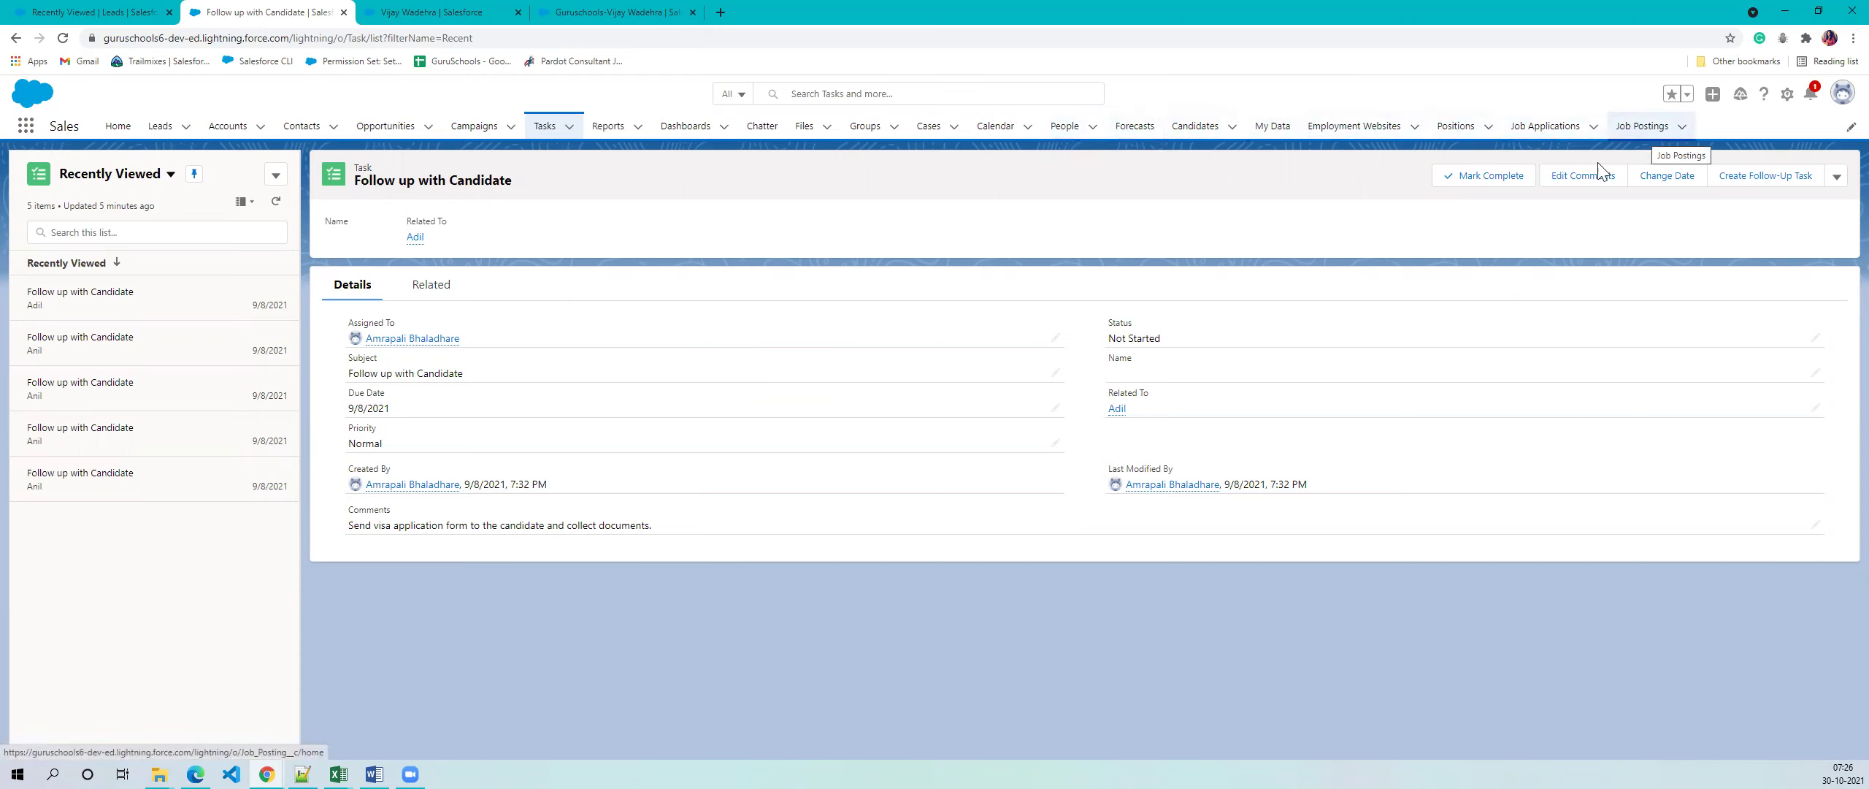
- Glance at Reports and Dashboards, then open case 00001026 from the Cases list
left_click(599, 130)
left_click(660, 130)
left_click(622, 129)
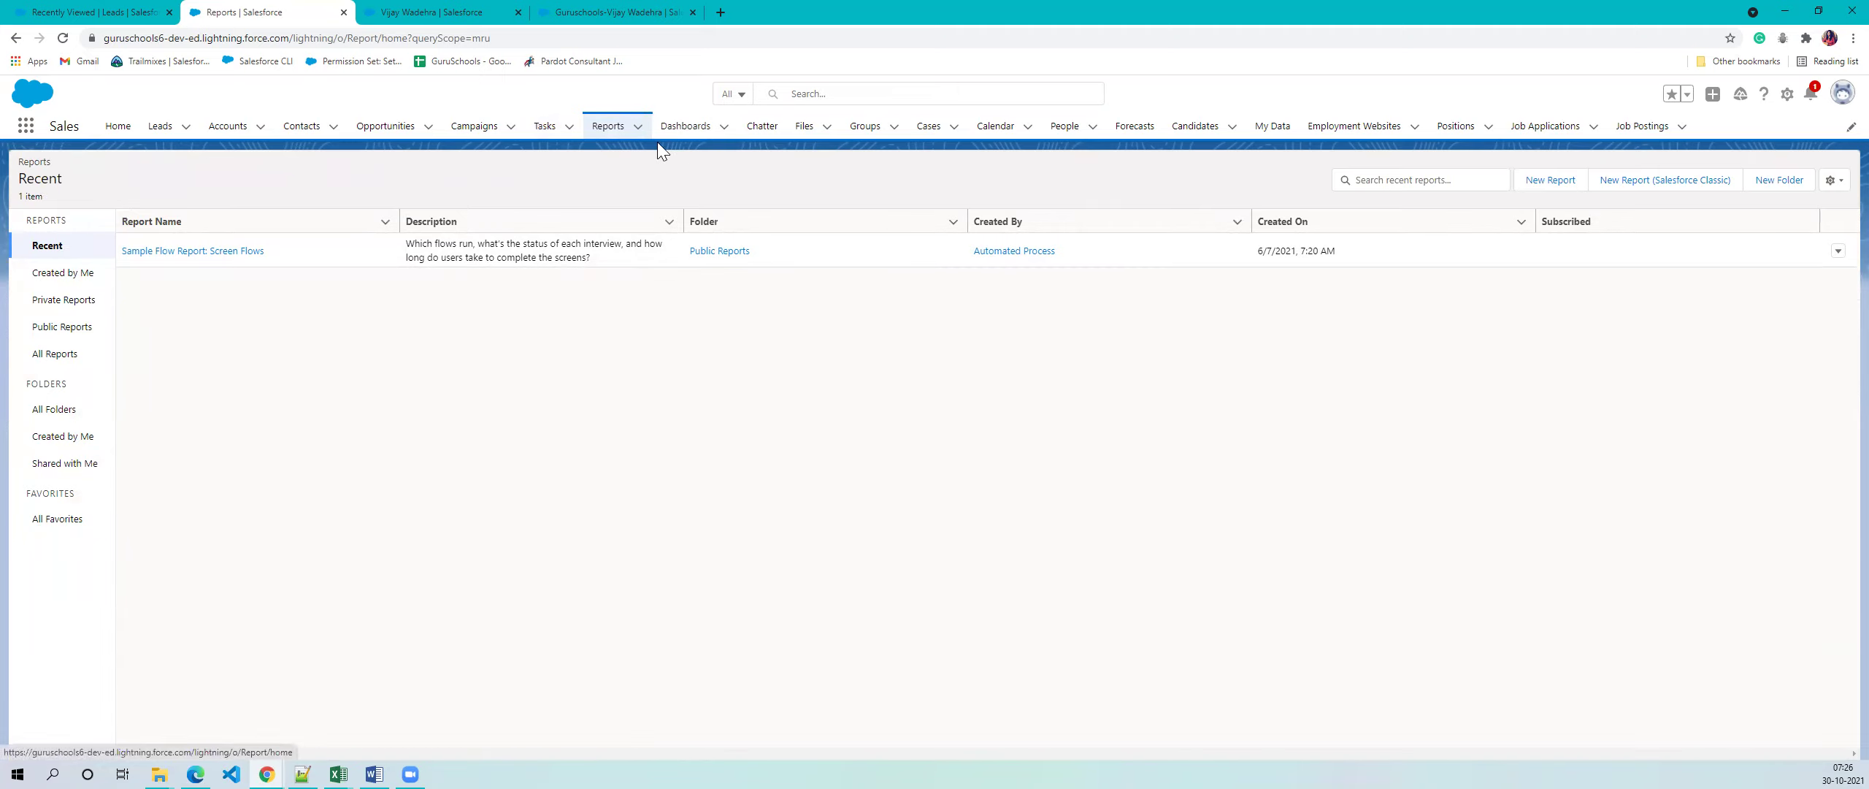
left_click(929, 128)
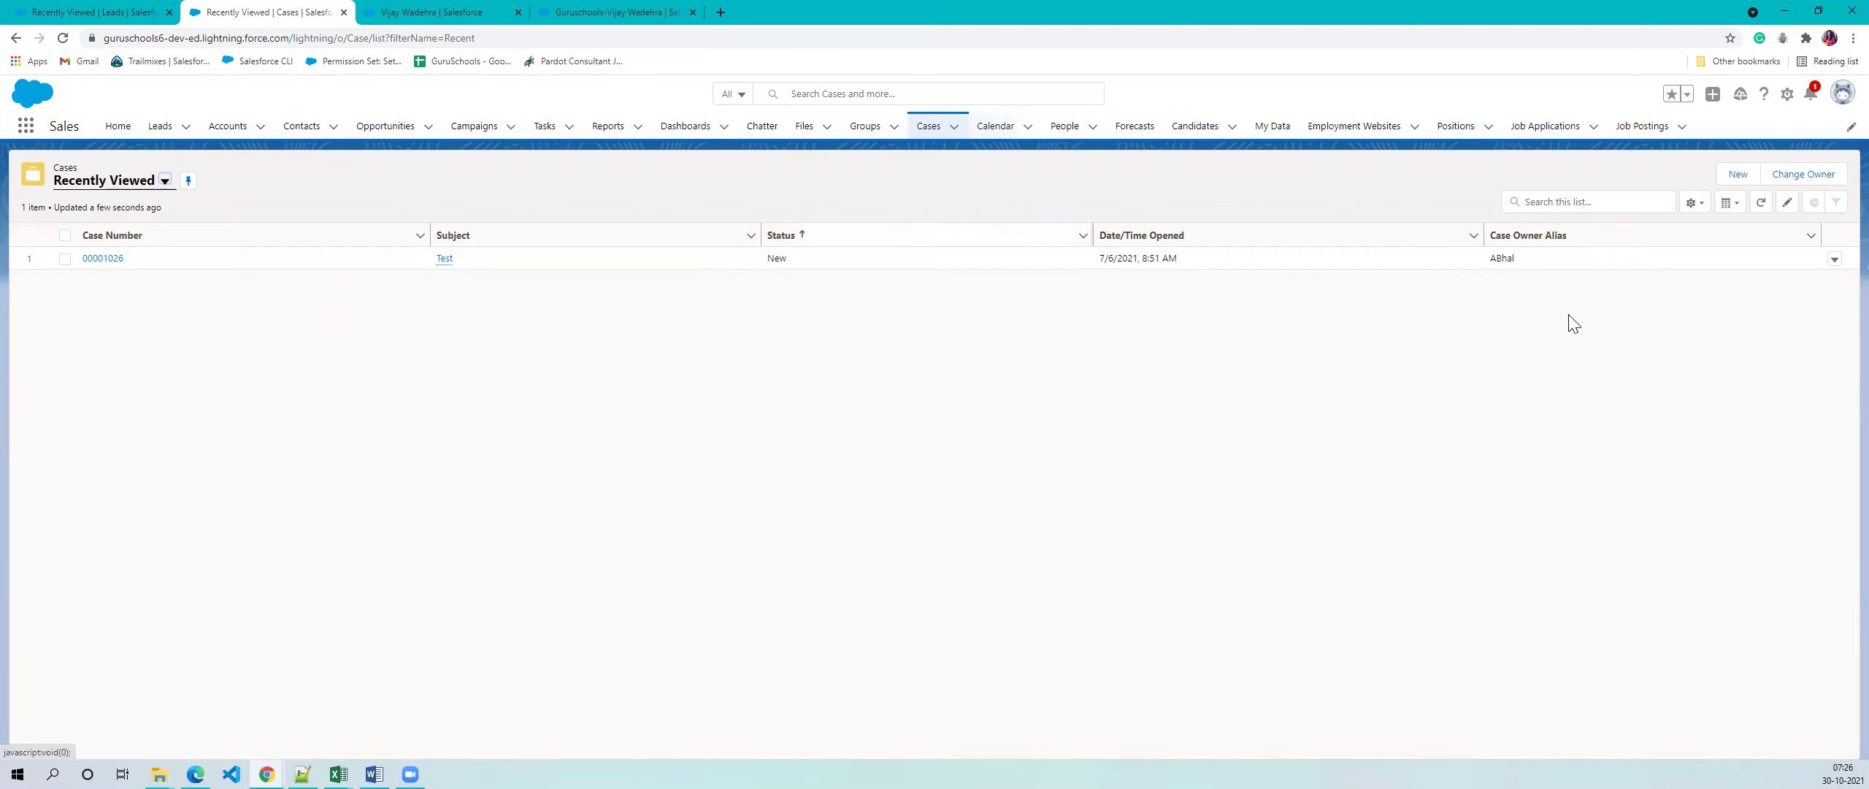
left_click(111, 259)
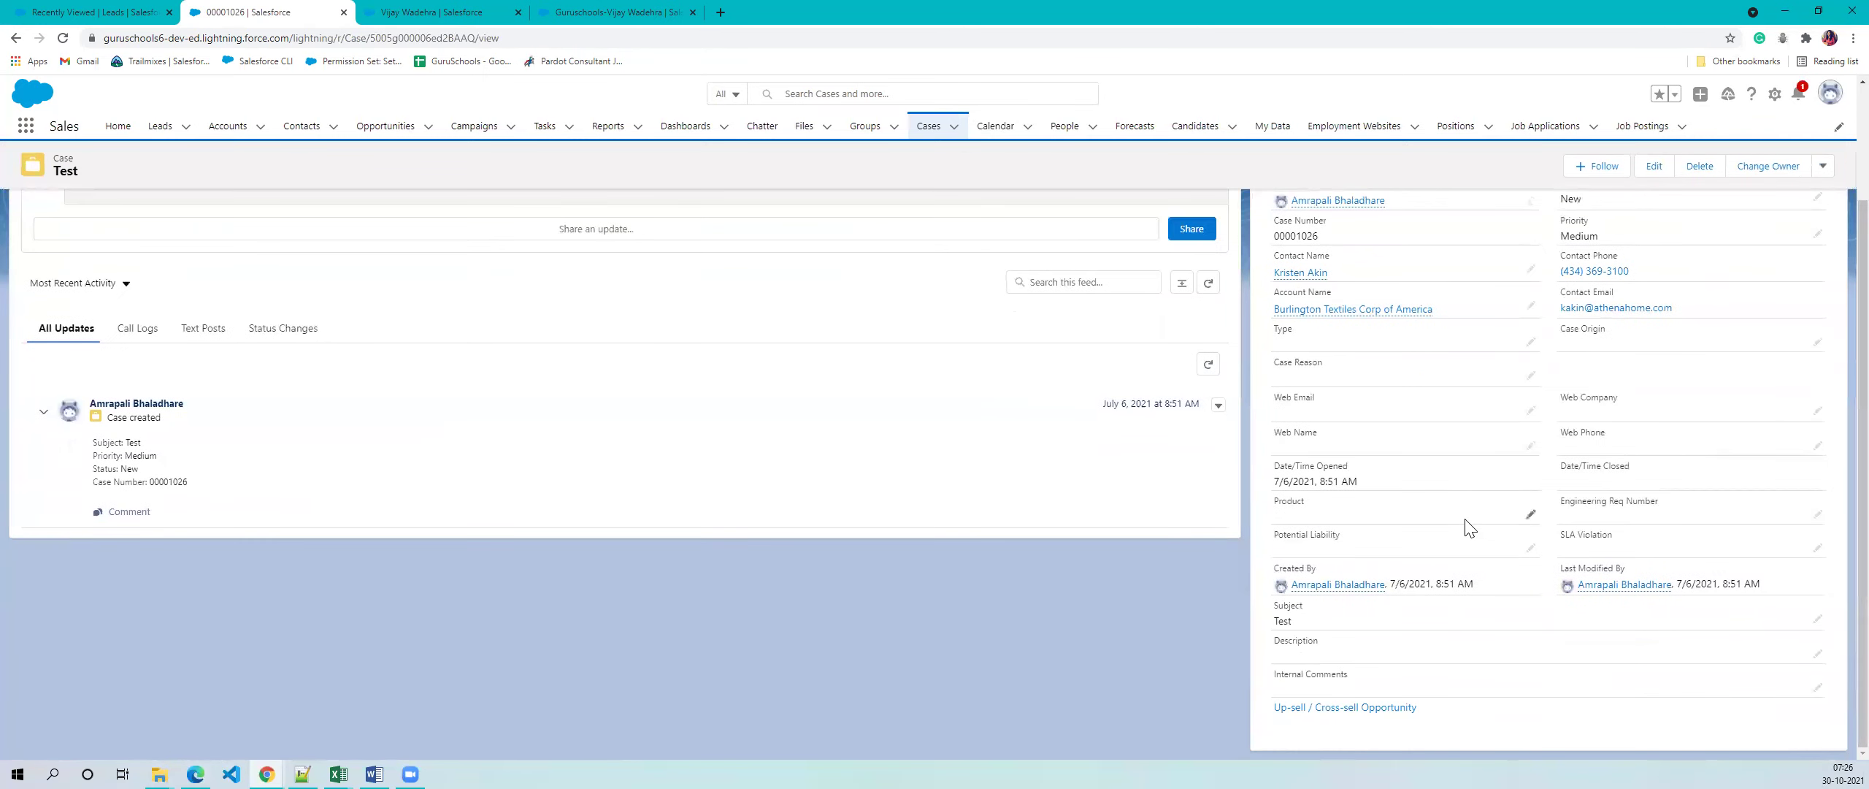
scroll(1260, 316, "down", 1)
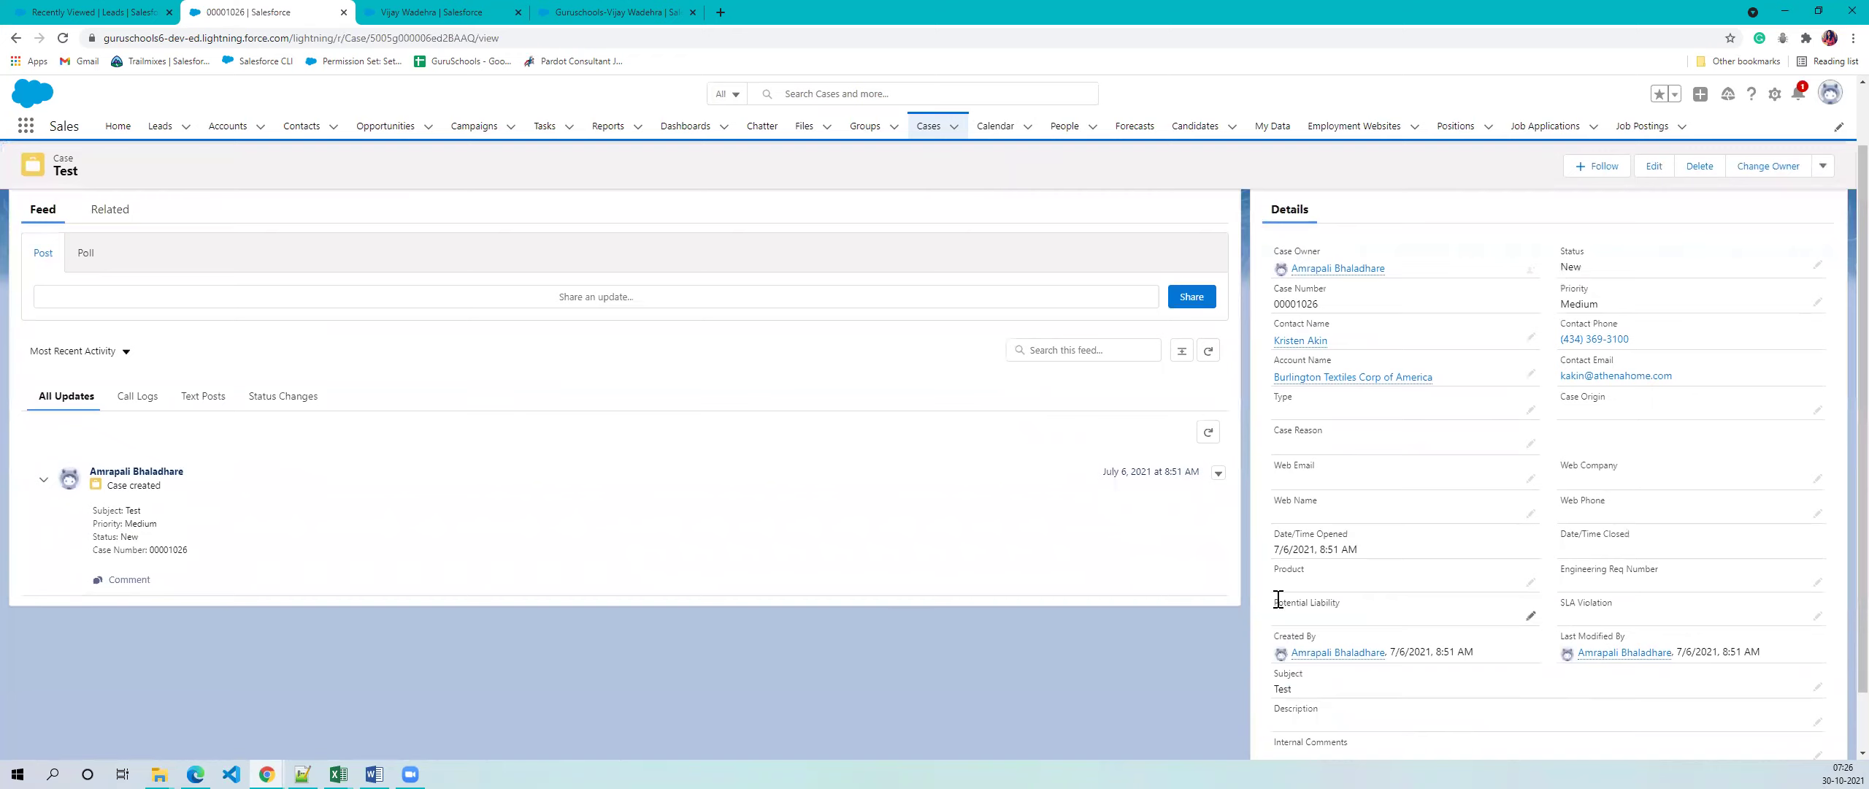
scroll(908, 418, "up", 1)
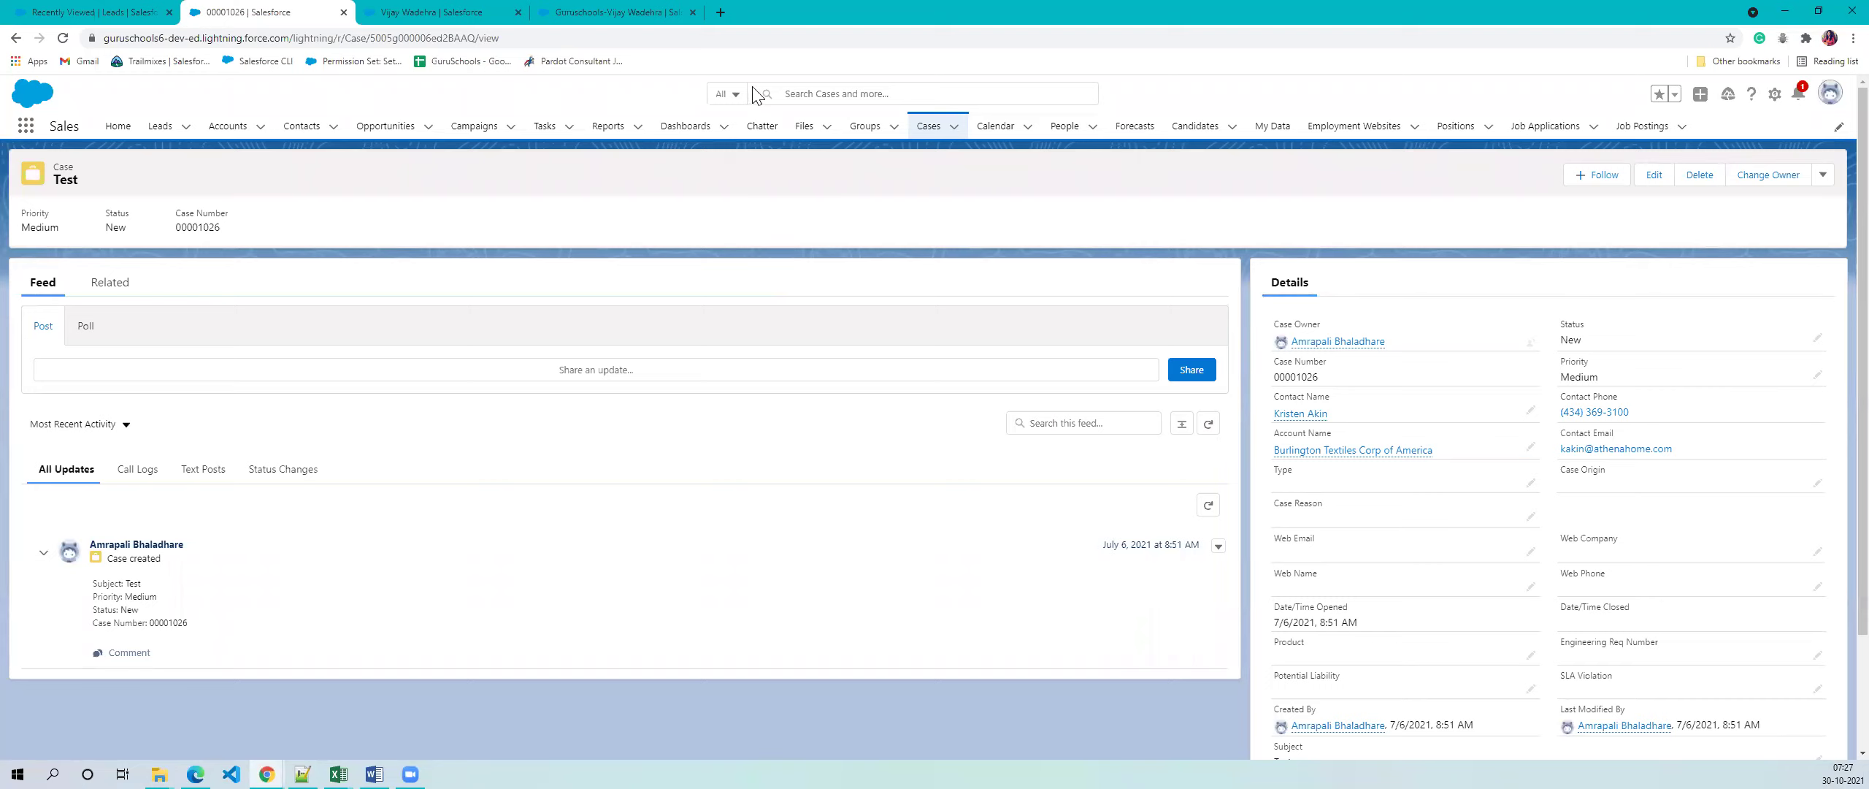
- Go to the Files page, showing the empty Owned by Me list
left_click(803, 127)
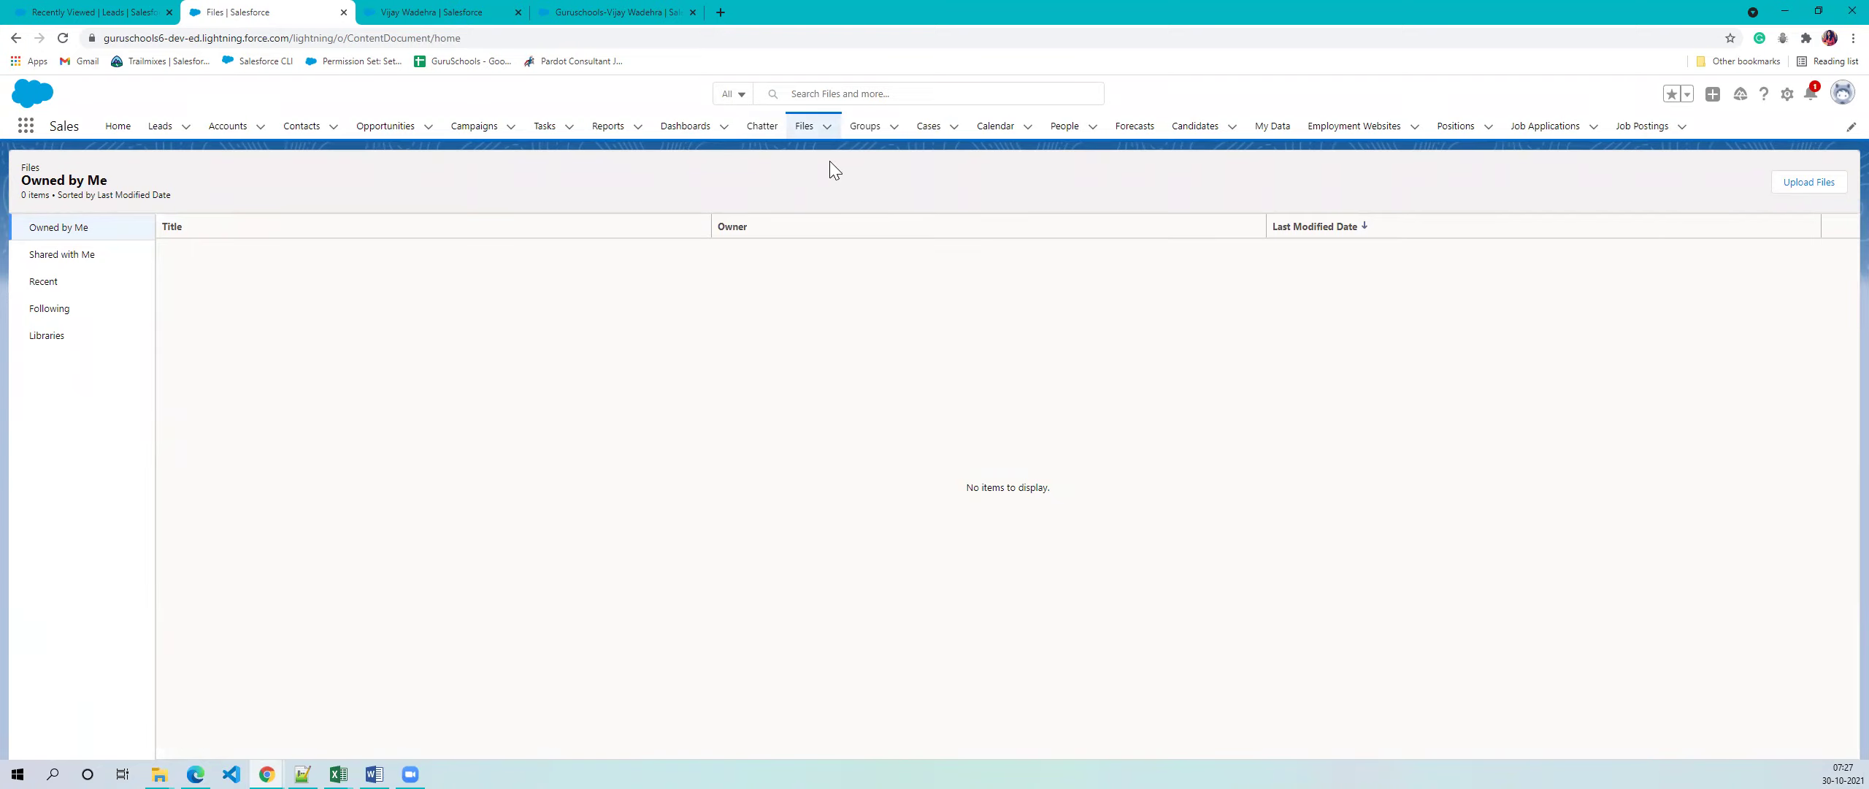
- View the empty Chatter Home feed, then move on to the Forecasts page
left_click(760, 129)
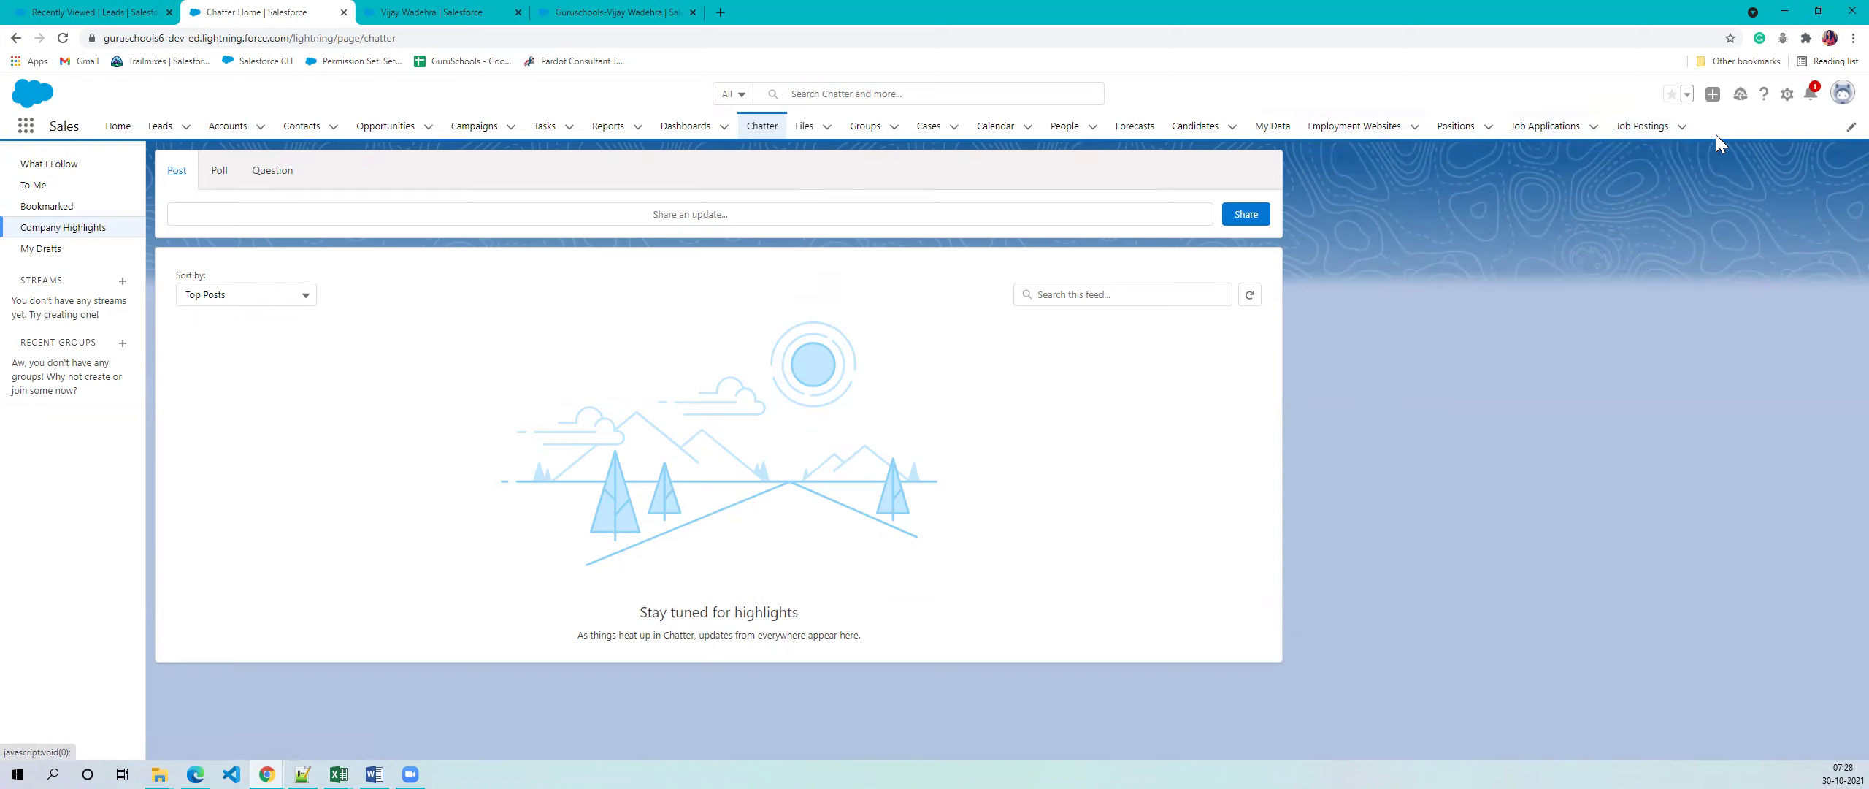
left_click(1134, 131)
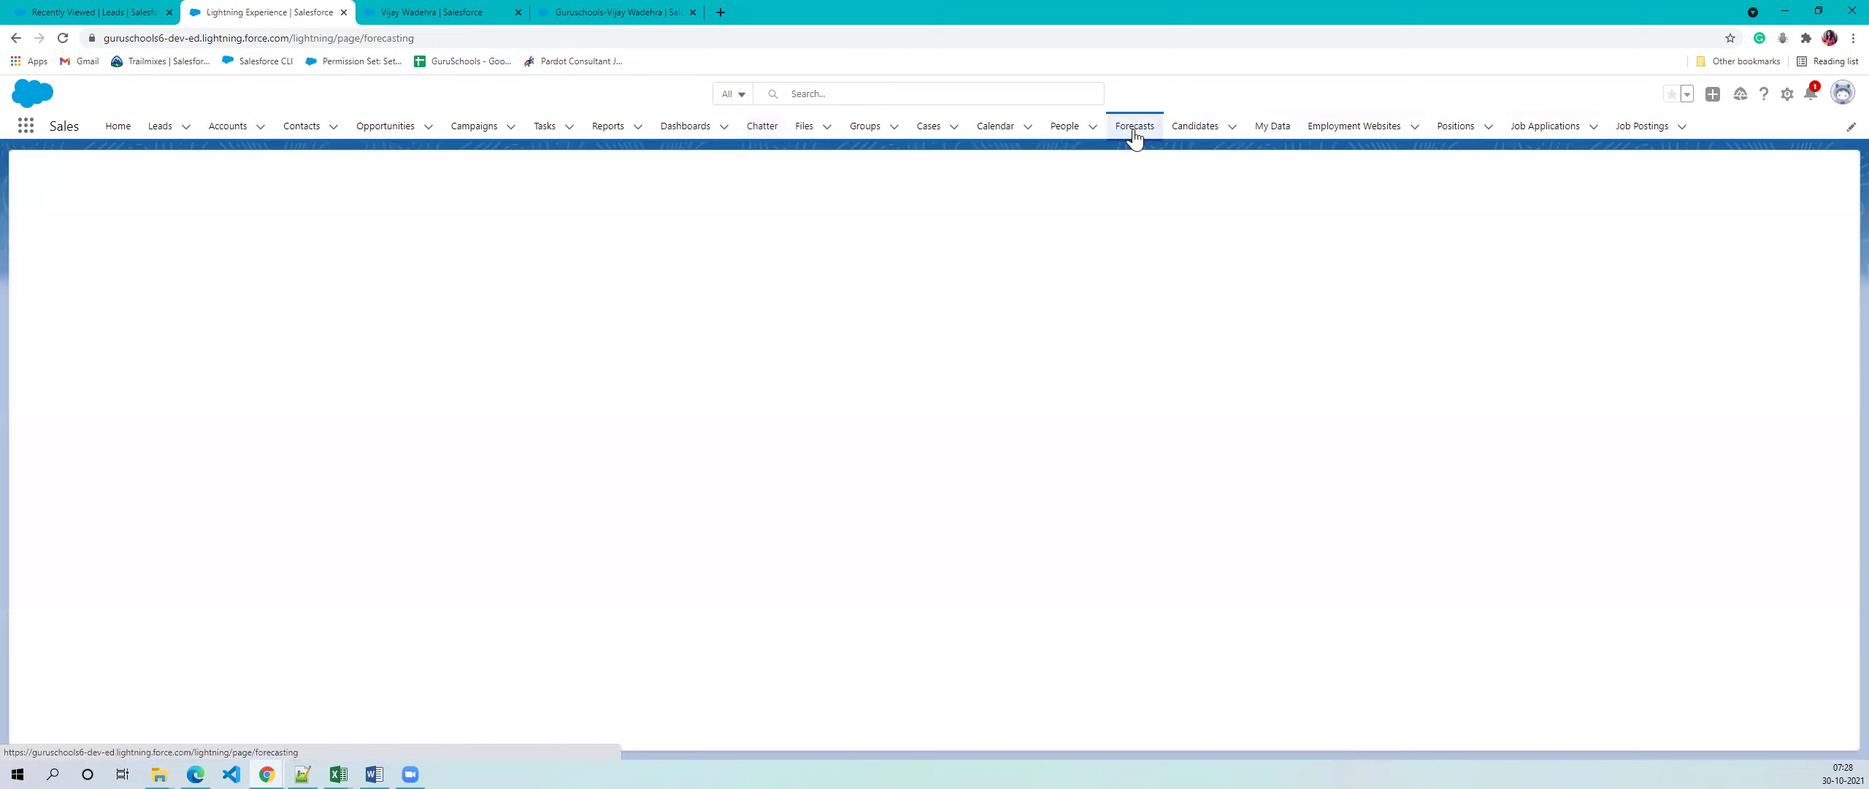
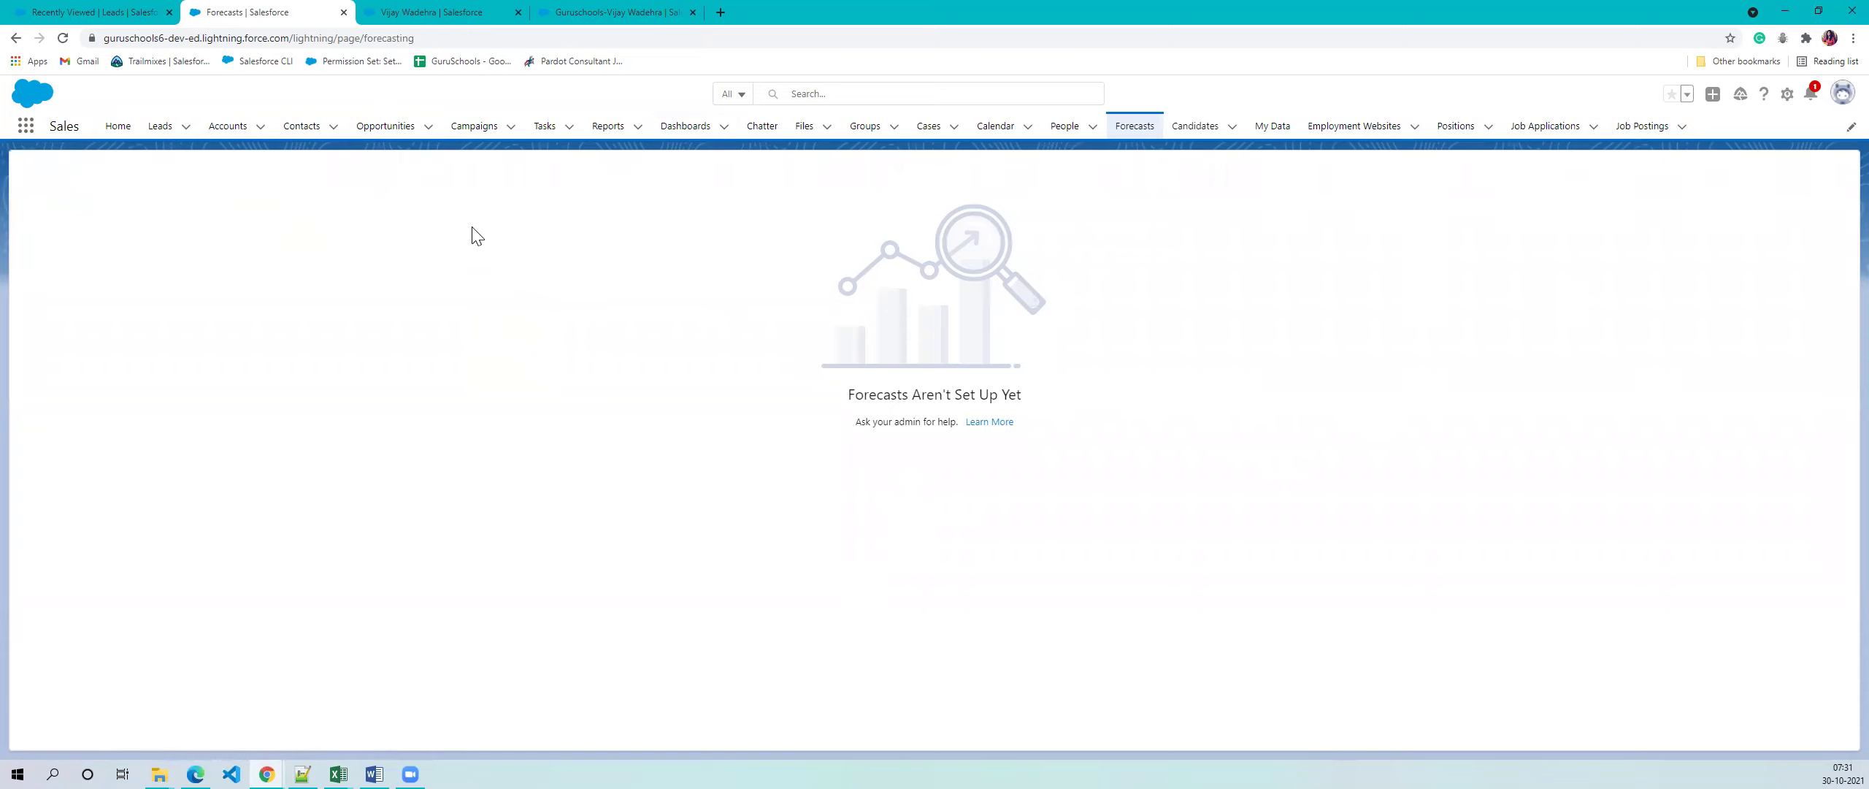
- Move from Forecasts through Tasks and the Home dashboard to the Calendar week of October 24–30, 2021
left_click(546, 129)
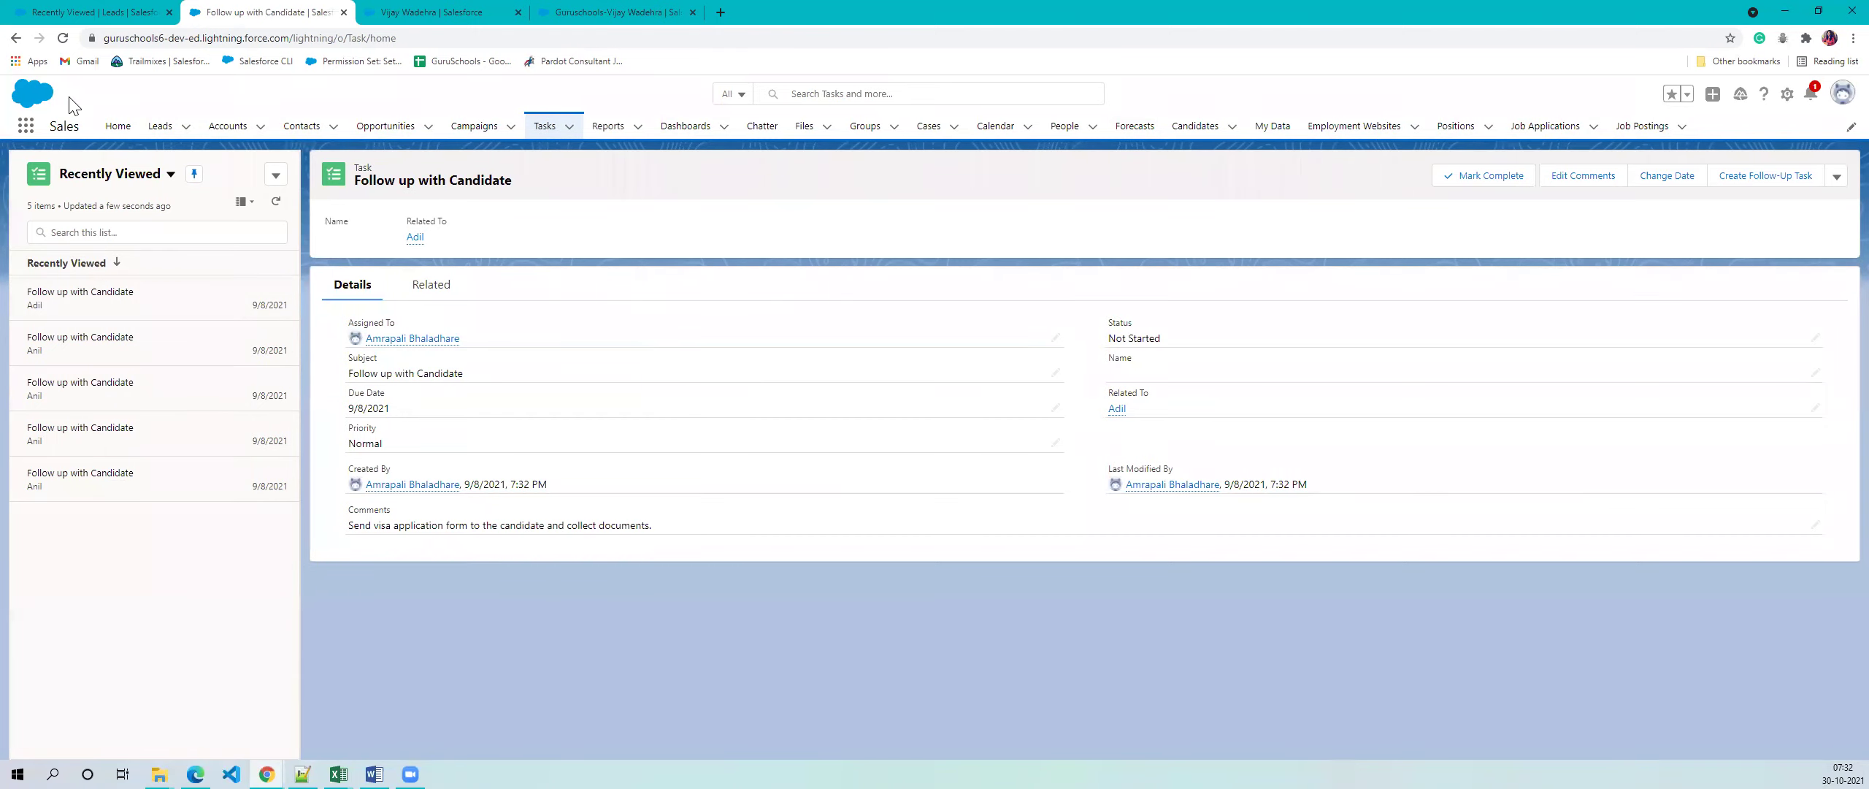
left_click(117, 127)
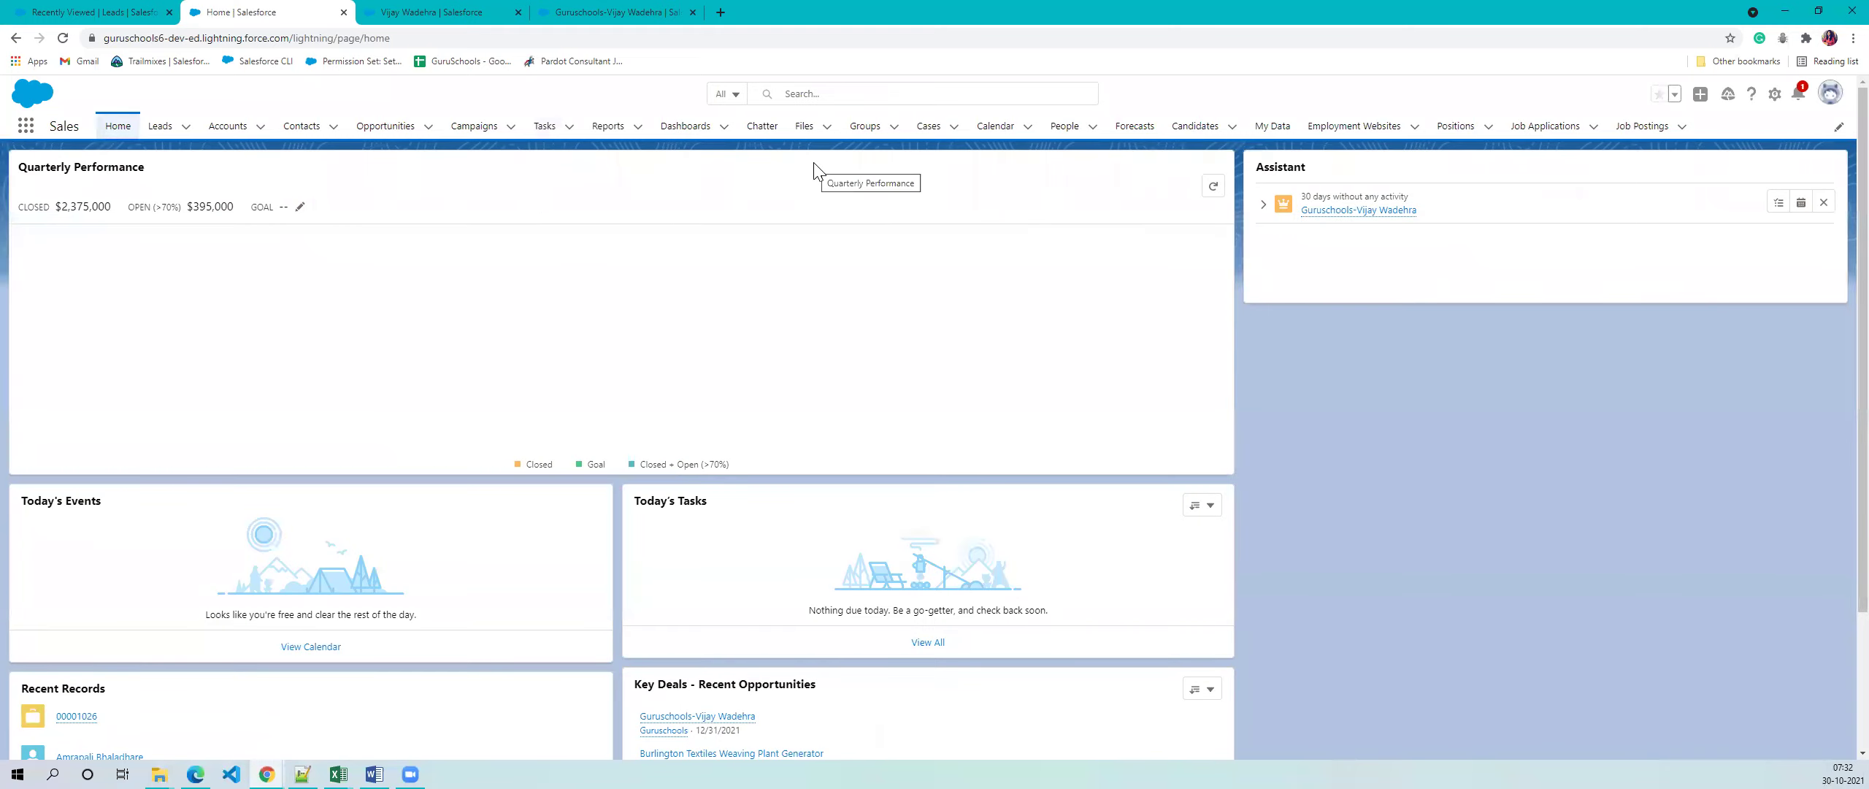
left_click(974, 139)
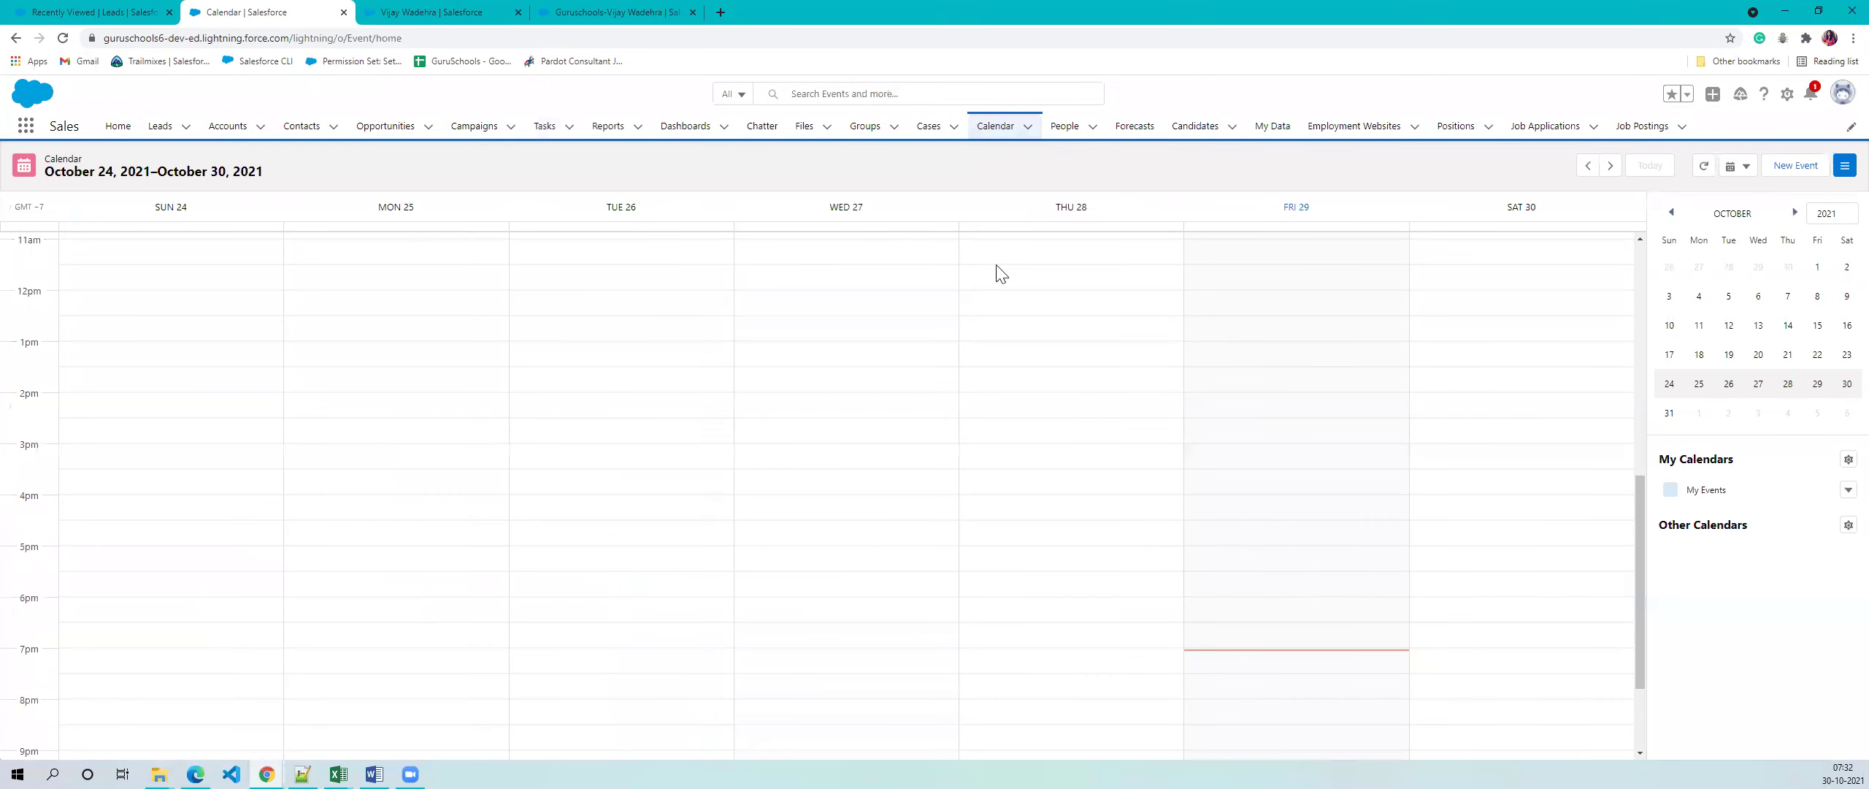
- Scroll through the October 24–30 calendar week, then show the Recently Viewed Leads list of 4 leads
scroll(712, 329, "down", 2)
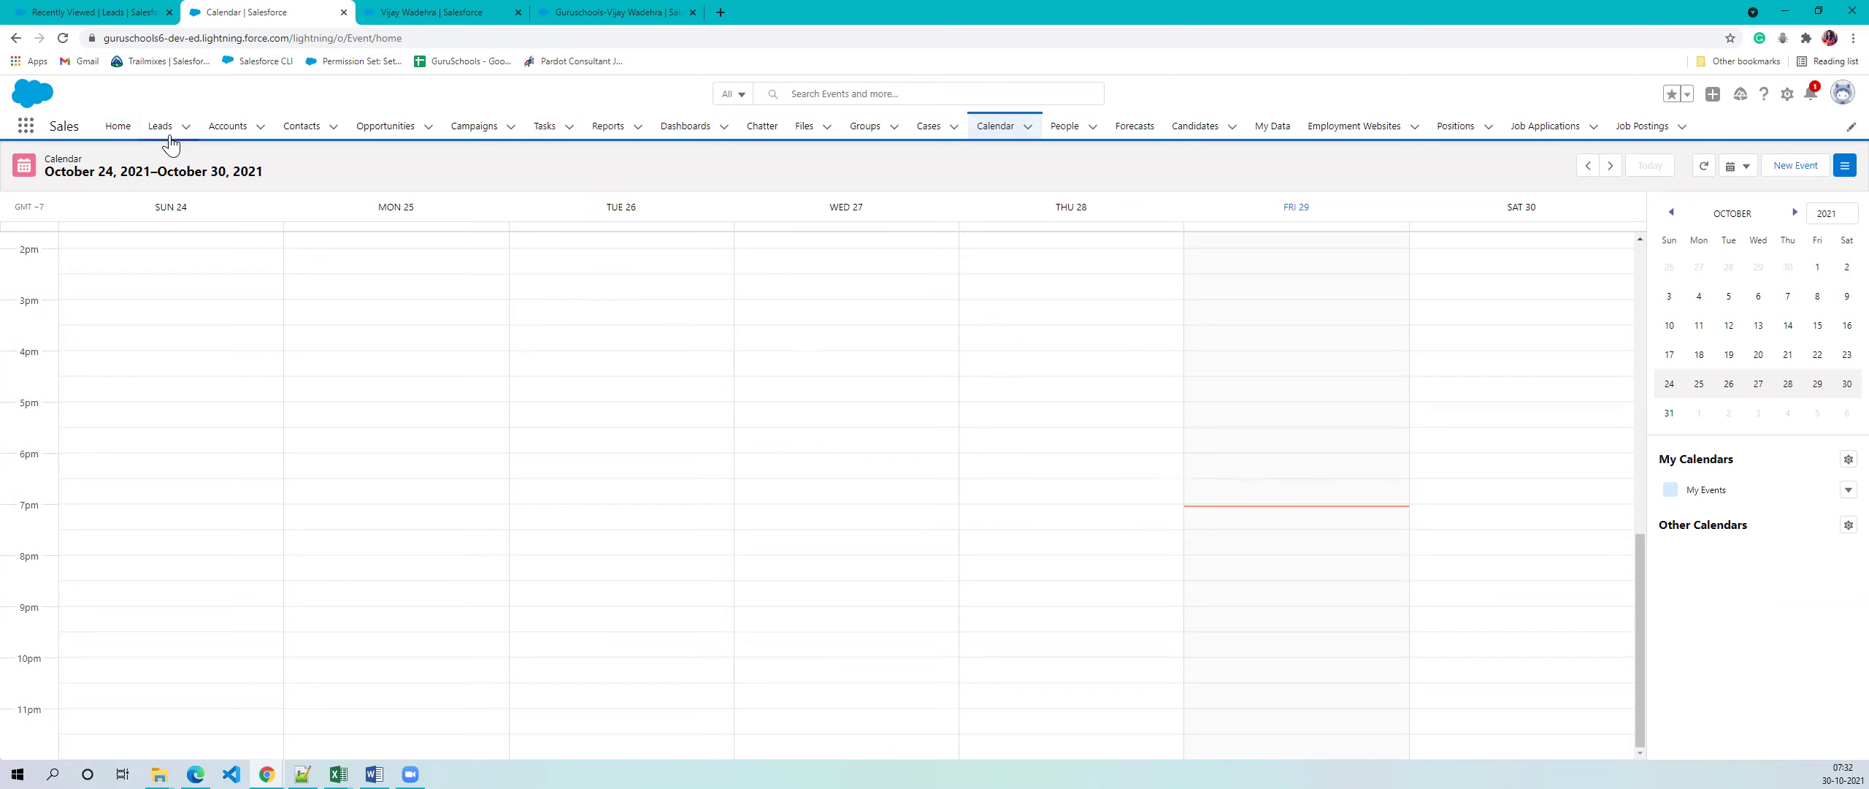
left_click(161, 127)
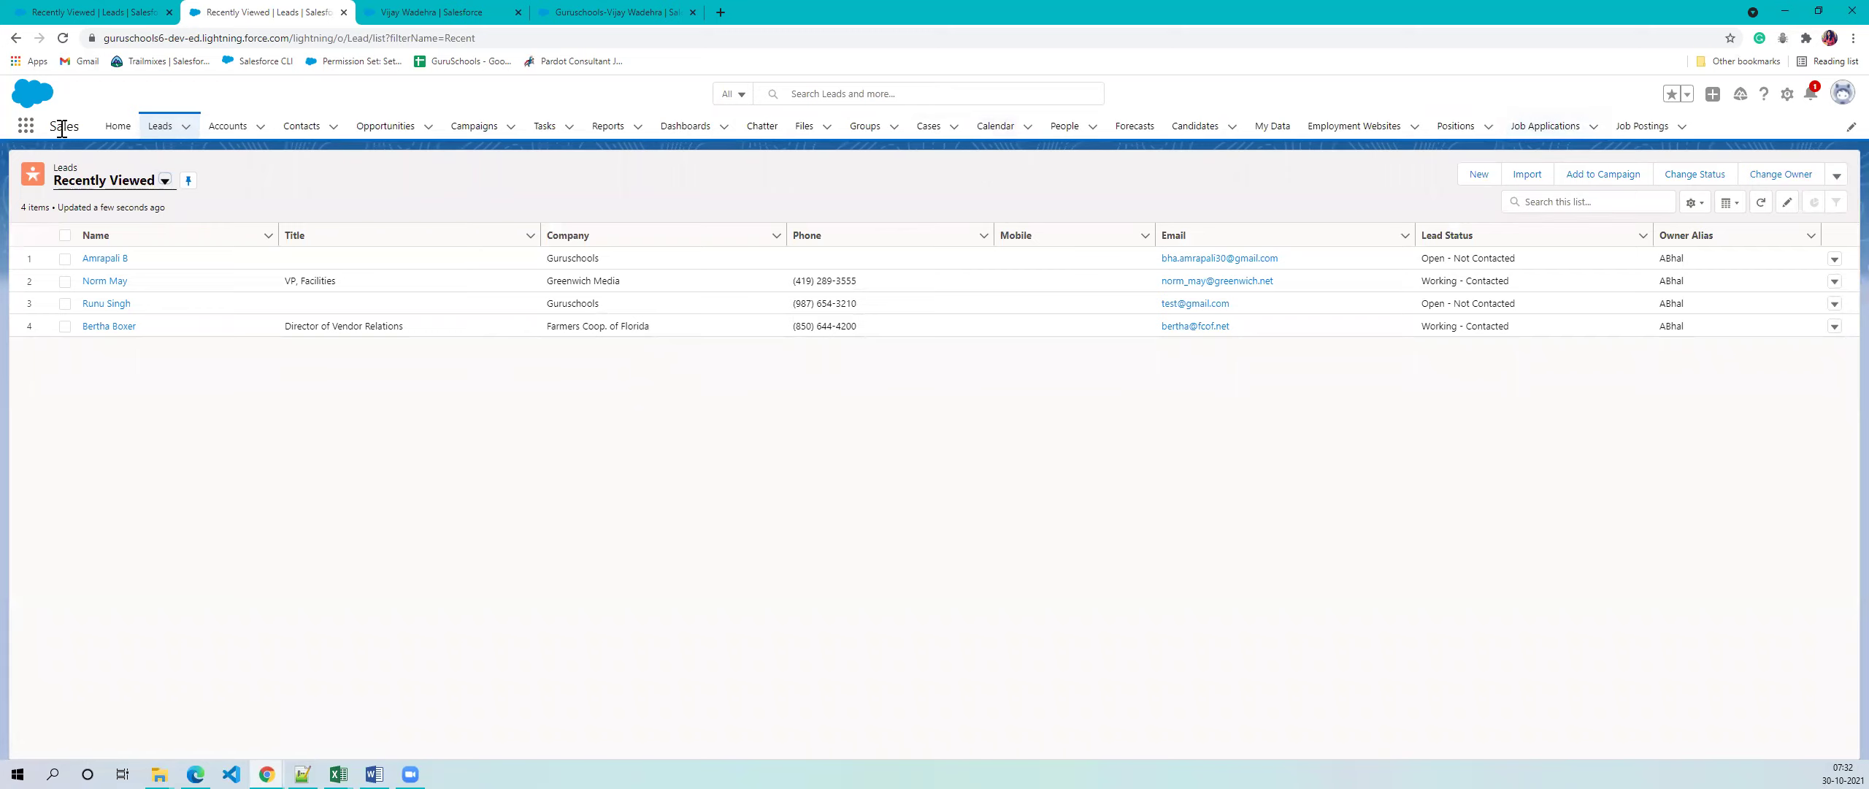
left_click(354, 185)
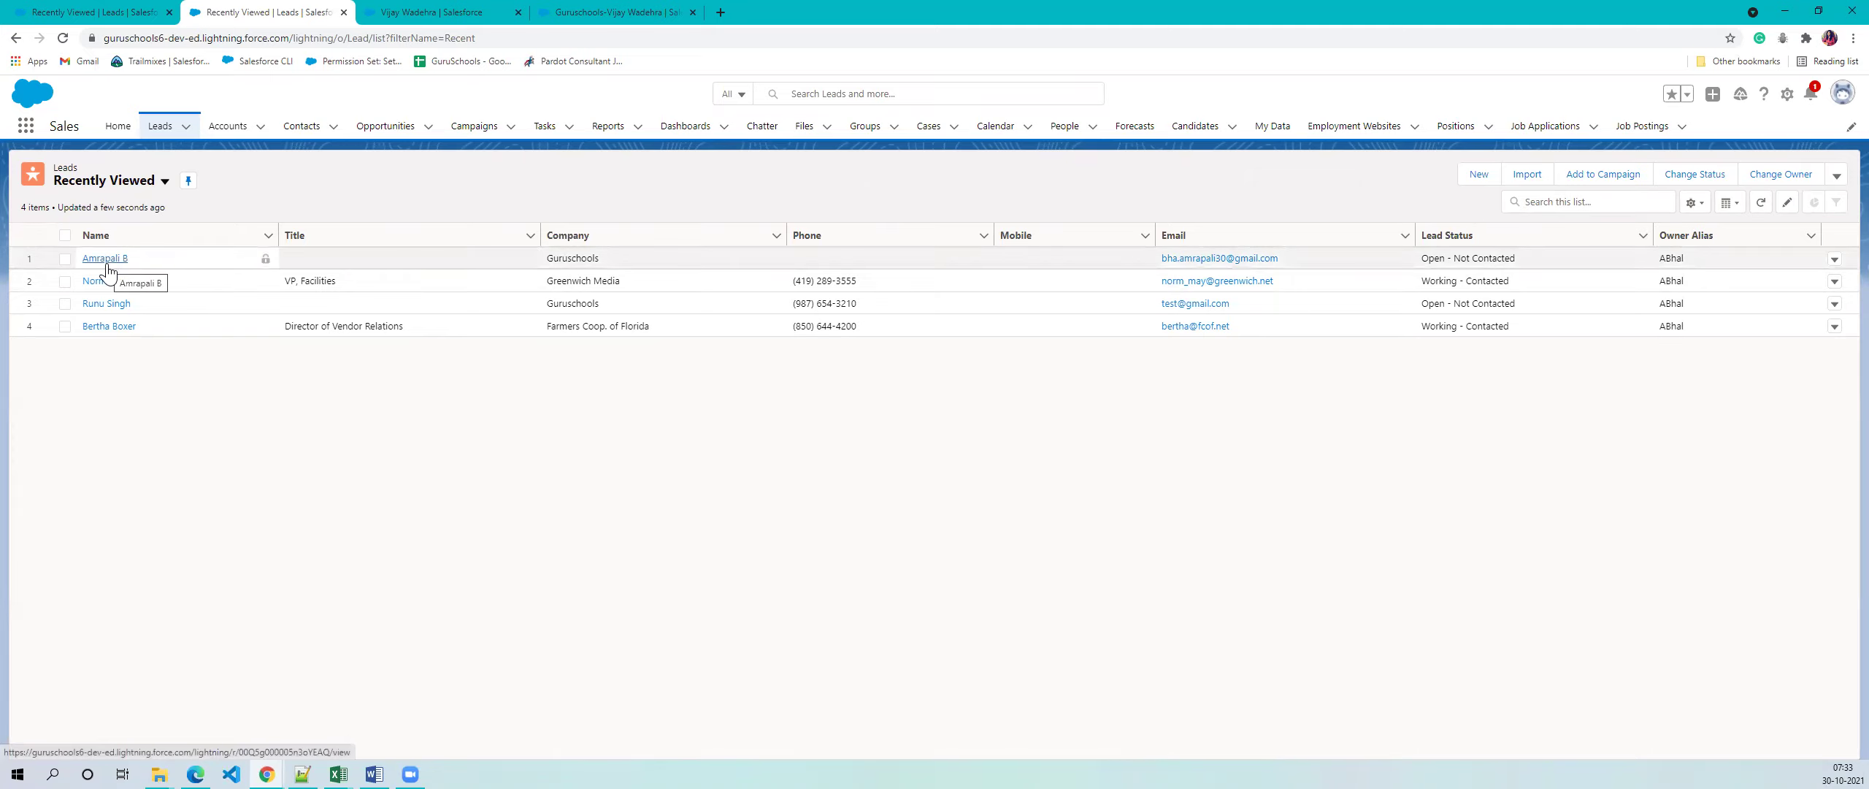
left_click(1476, 184)
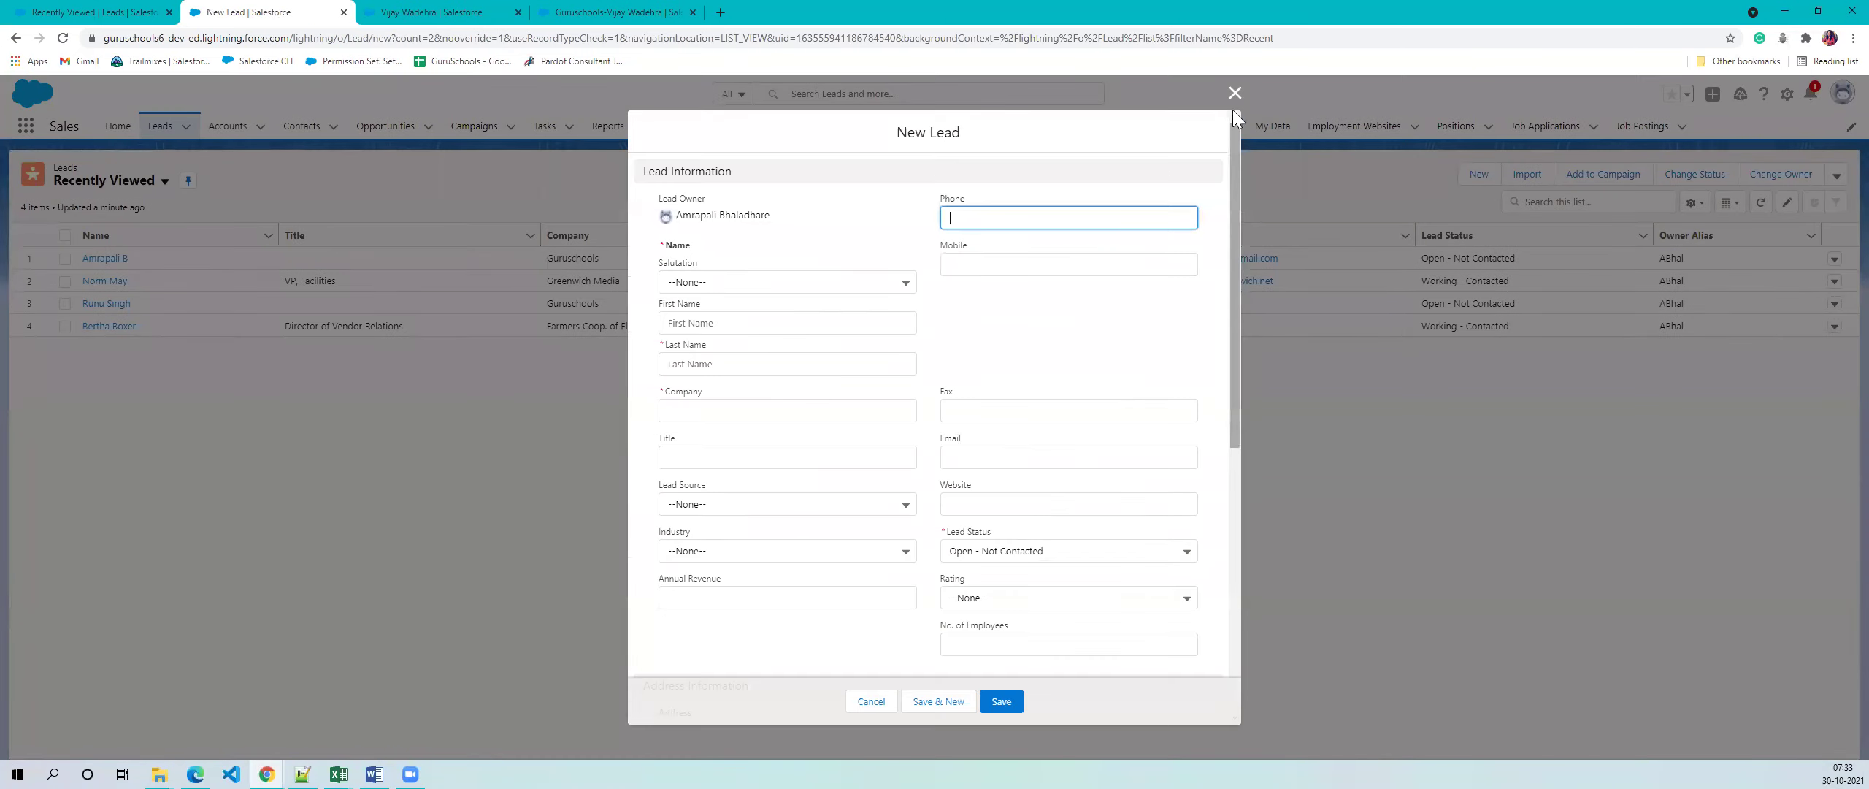
left_click(1233, 95)
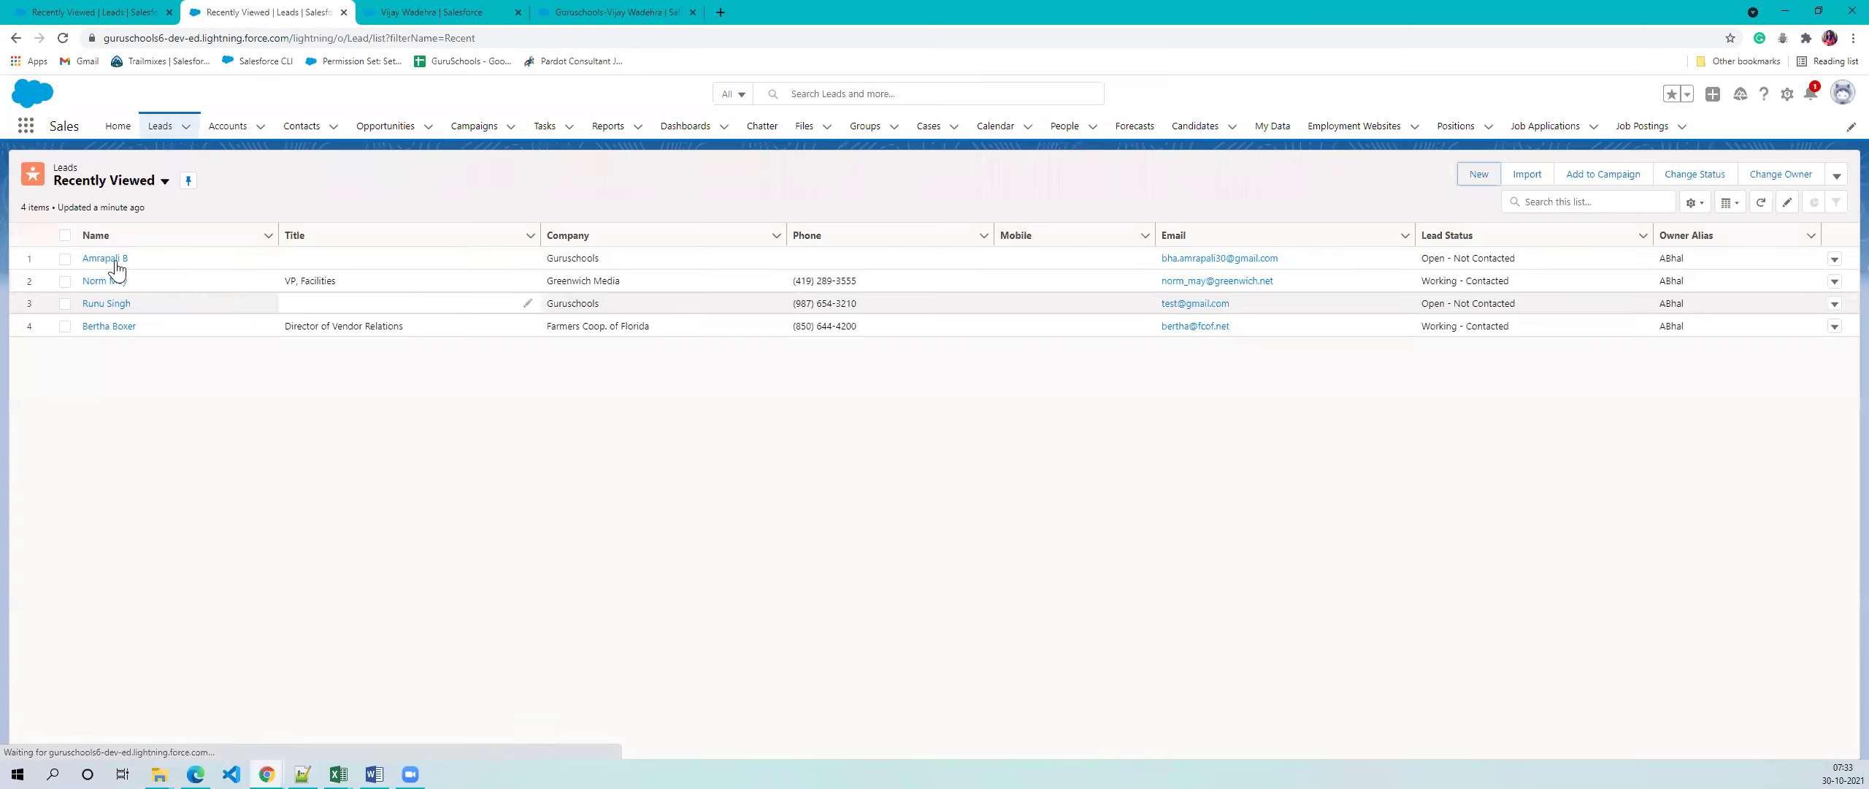
left_click(114, 260)
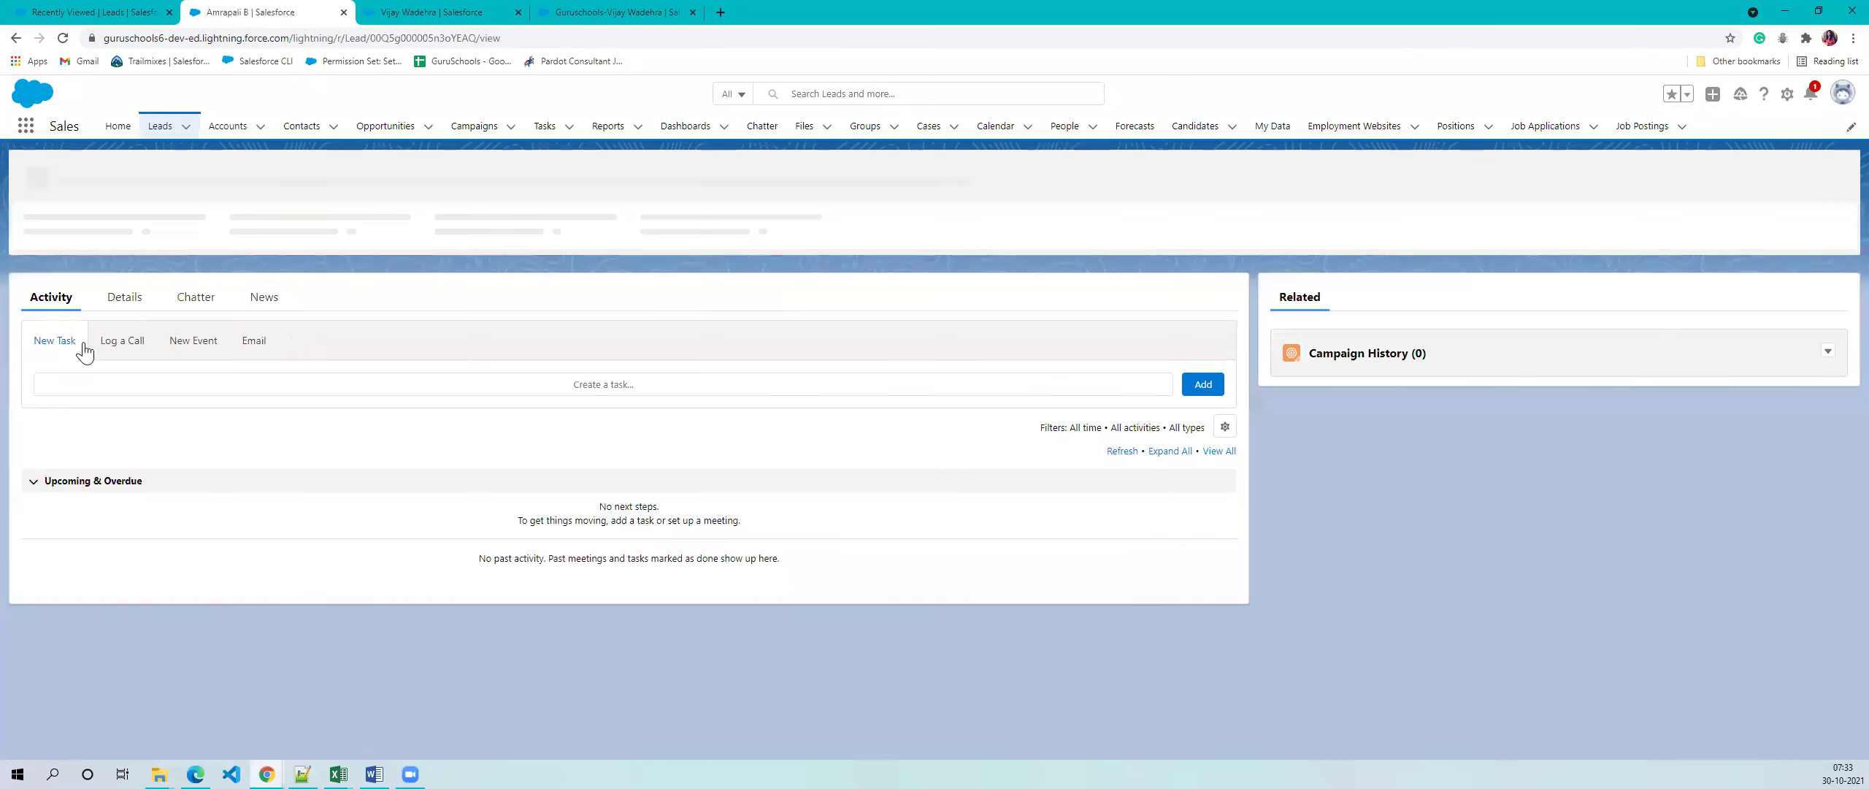
left_click(121, 303)
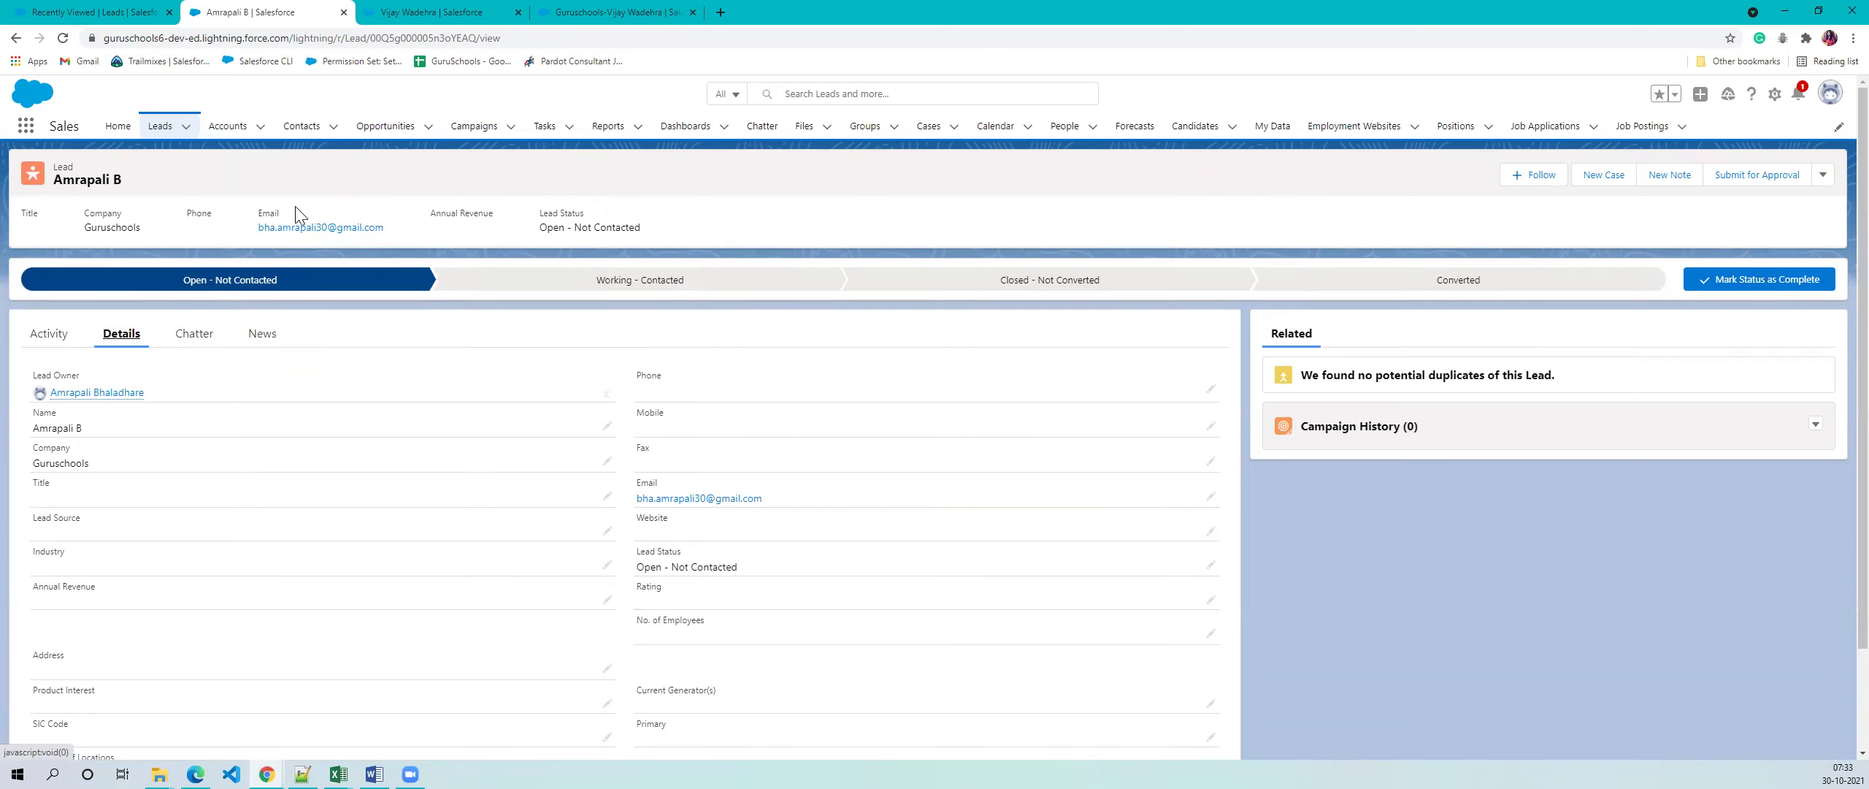
left_click(163, 132)
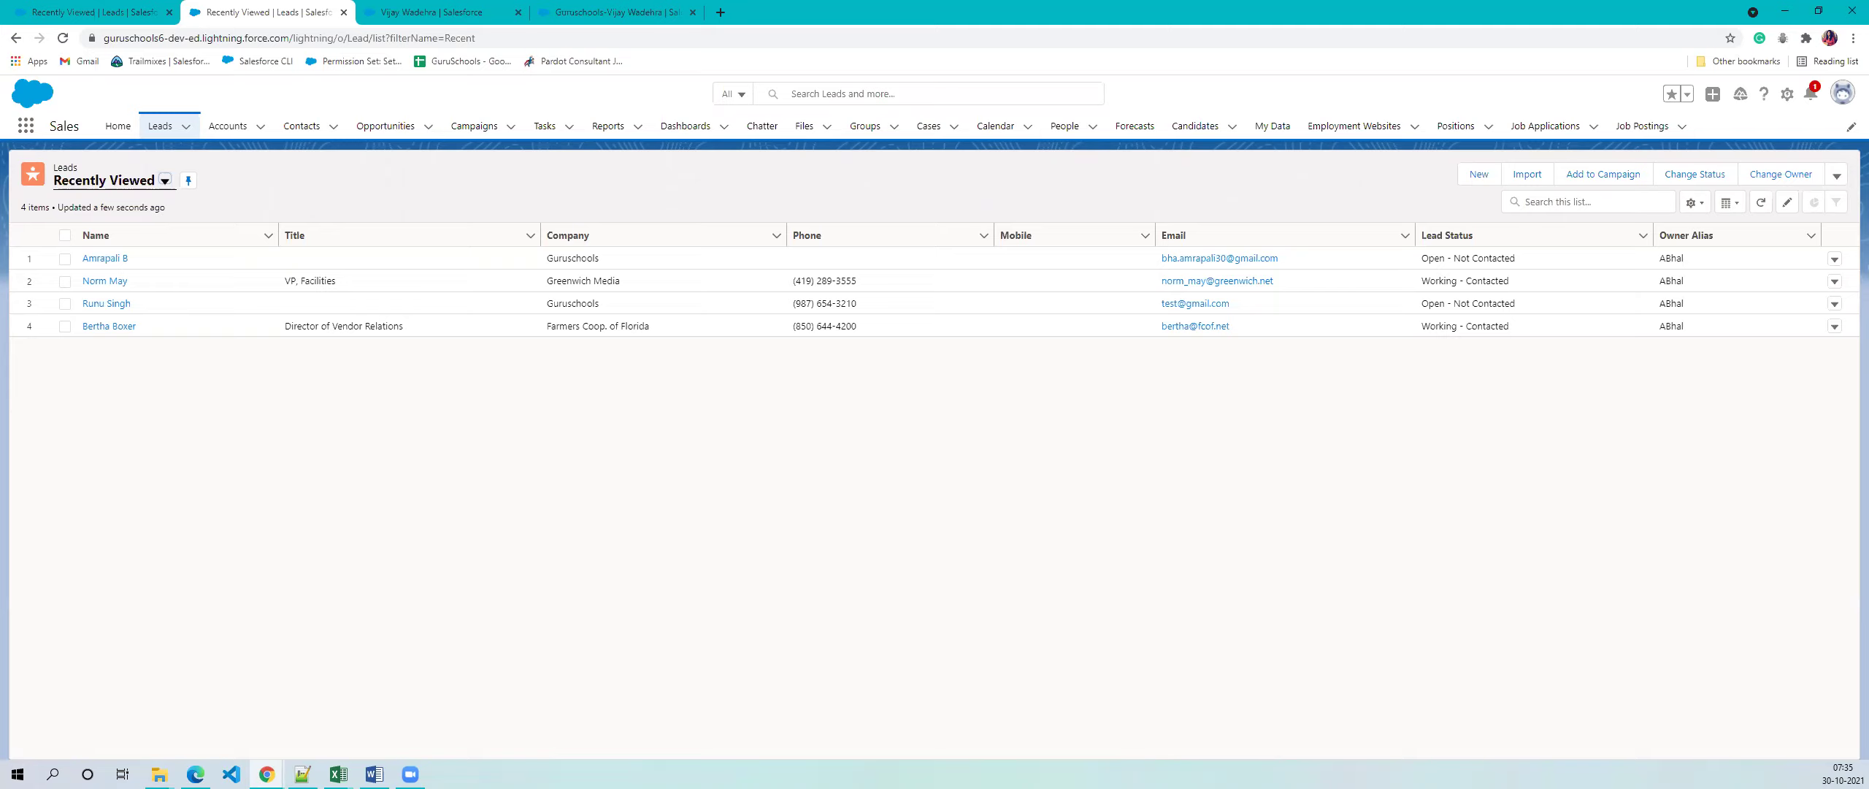
- After a detour to Word, show the App Launcher listing Service, Marketing, Community and other apps
key("alt+Tab")
left_click(24, 126)
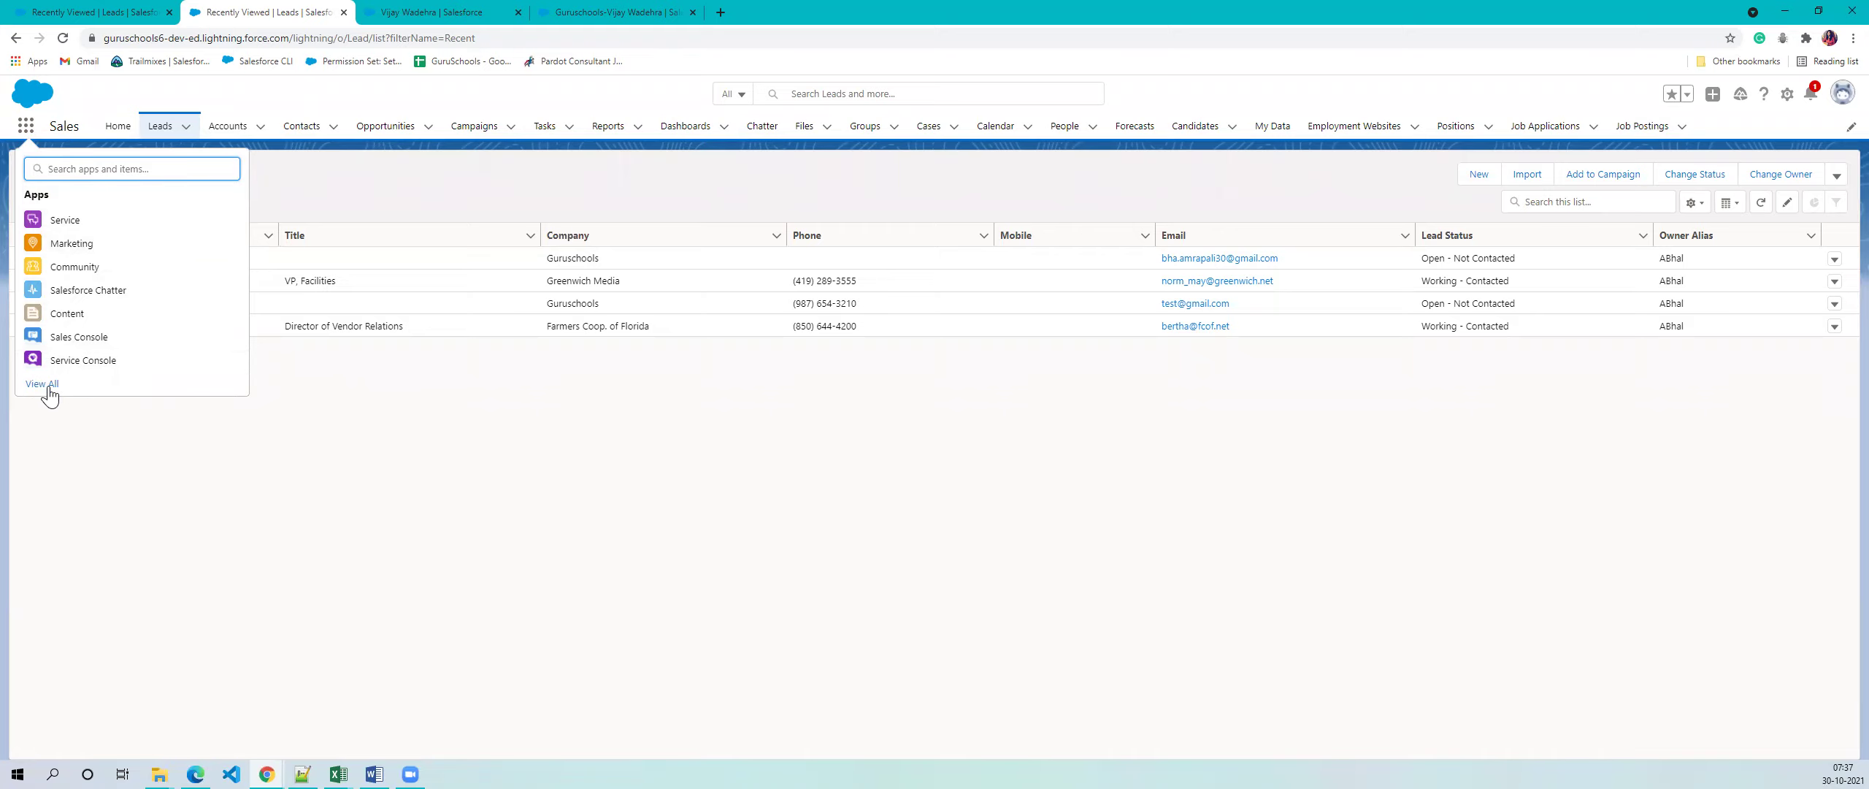
- Browse every available app and item in the App Launcher, then close it
left_click(50, 397)
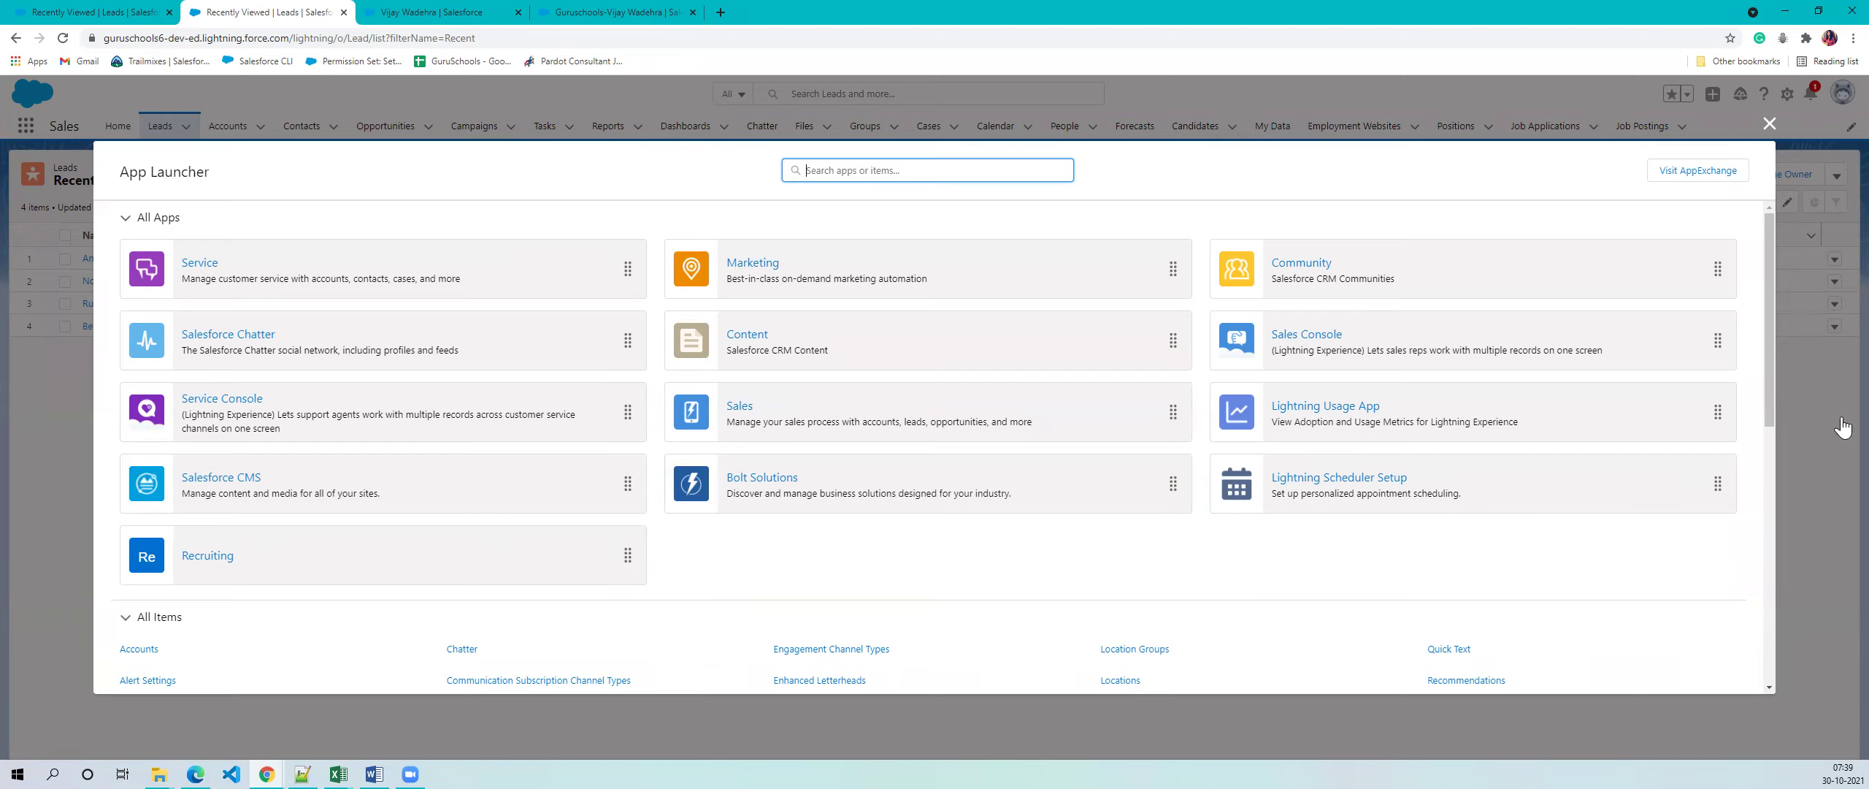
left_click(1771, 126)
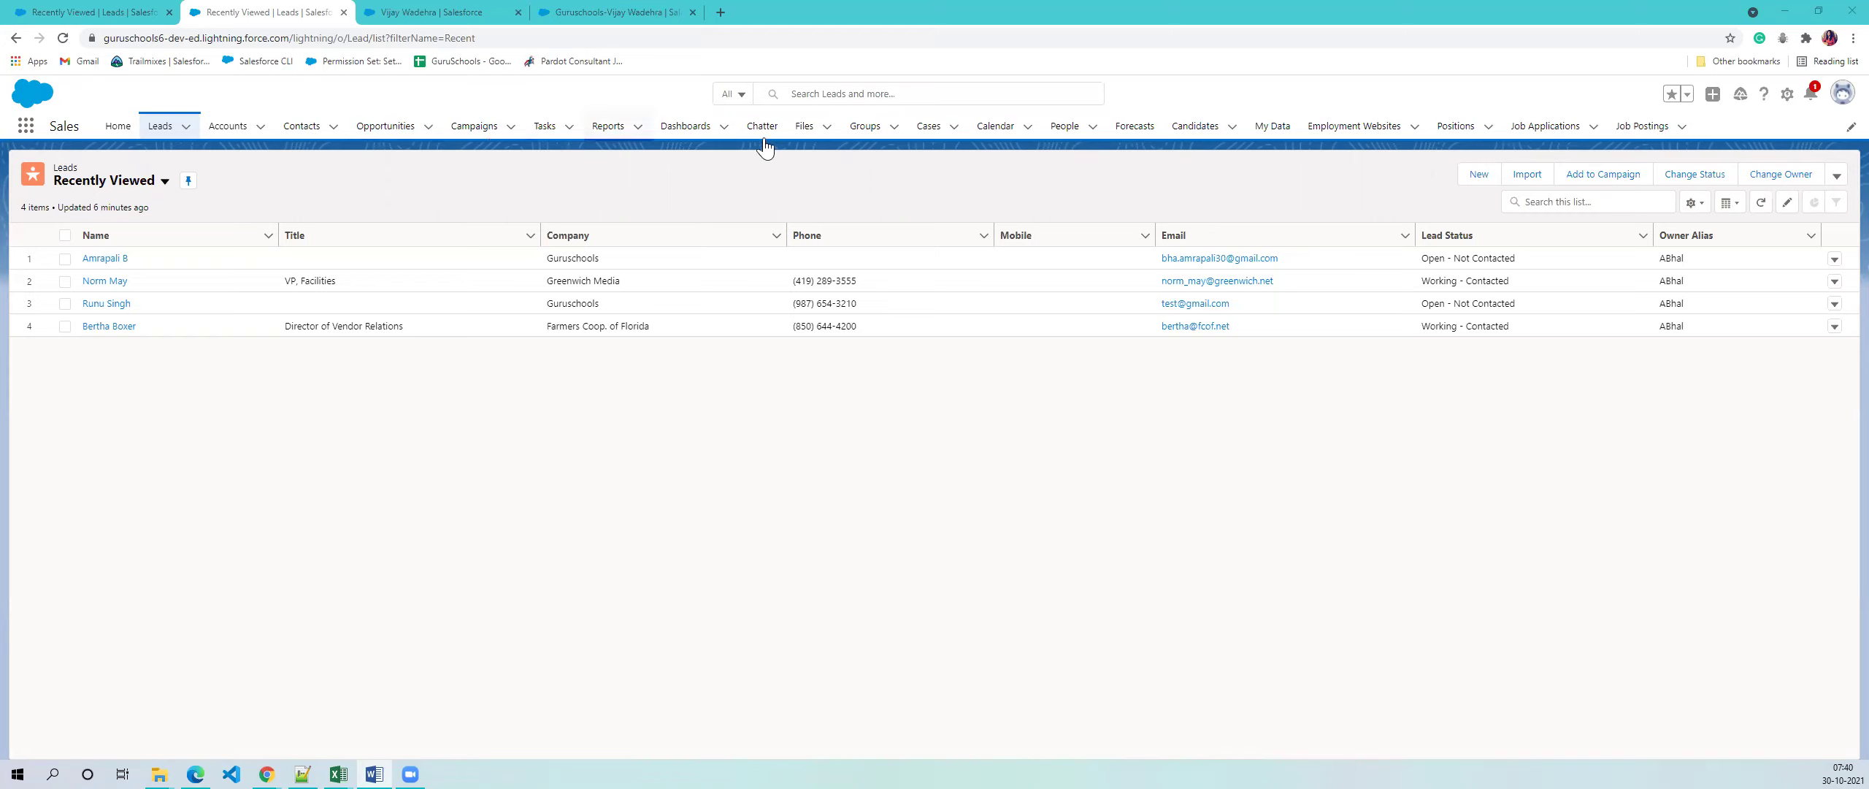
left_click(122, 423)
- Toggle the App Launcher open and shut twice, leaving the 4 Recently Viewed leads visible, then switch to Word
left_click(27, 130)
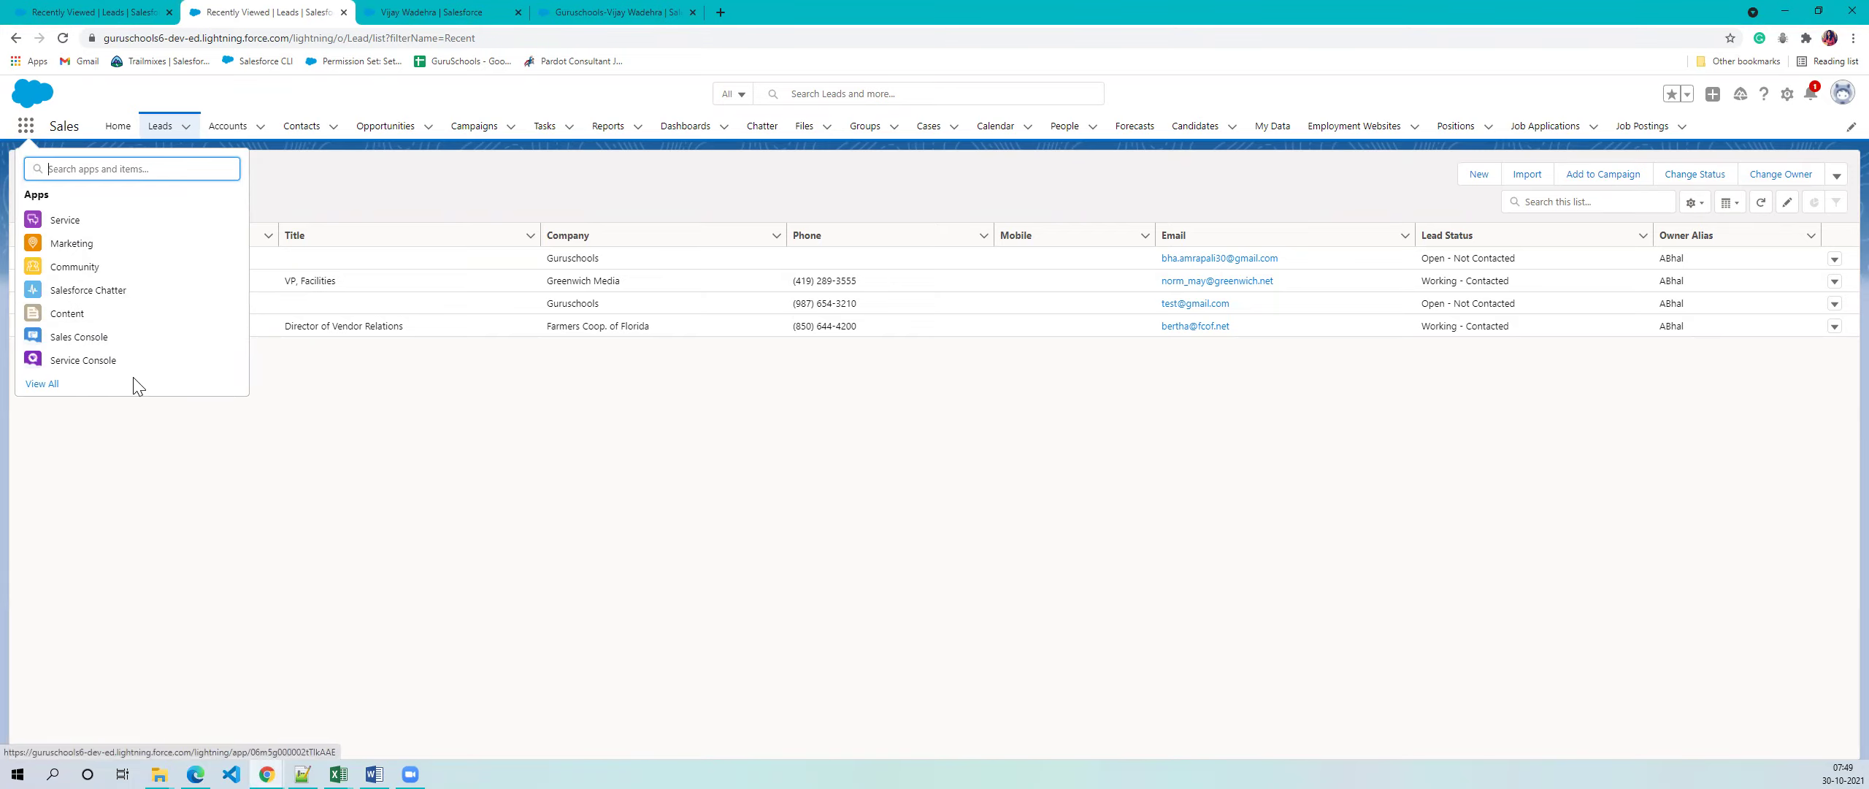
left_click(377, 171)
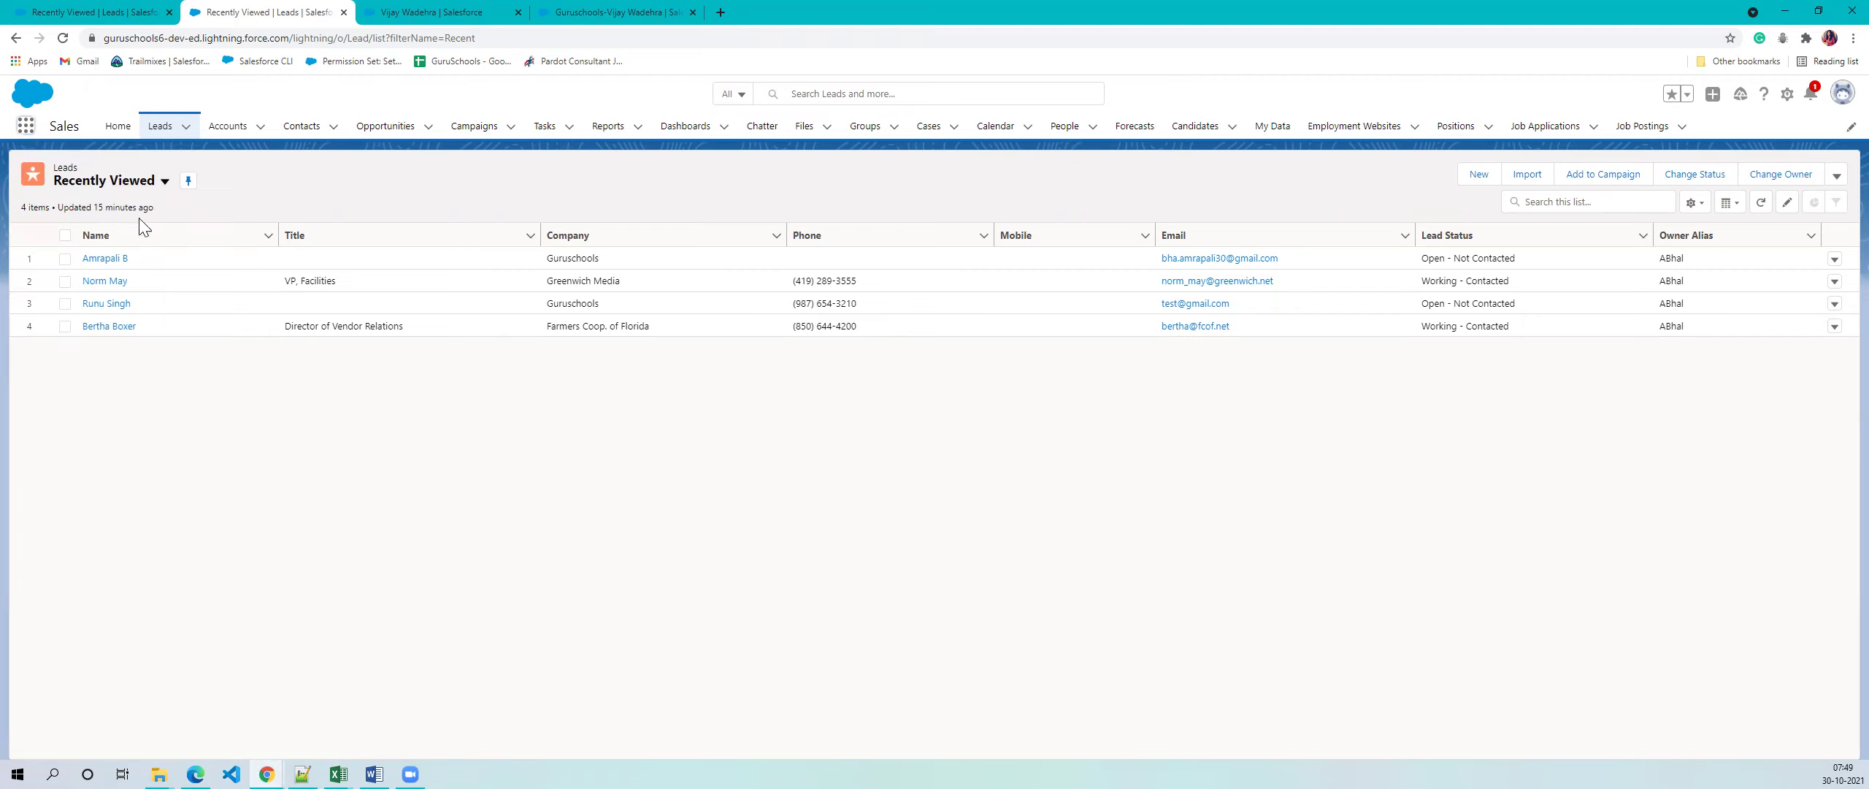
left_click(27, 130)
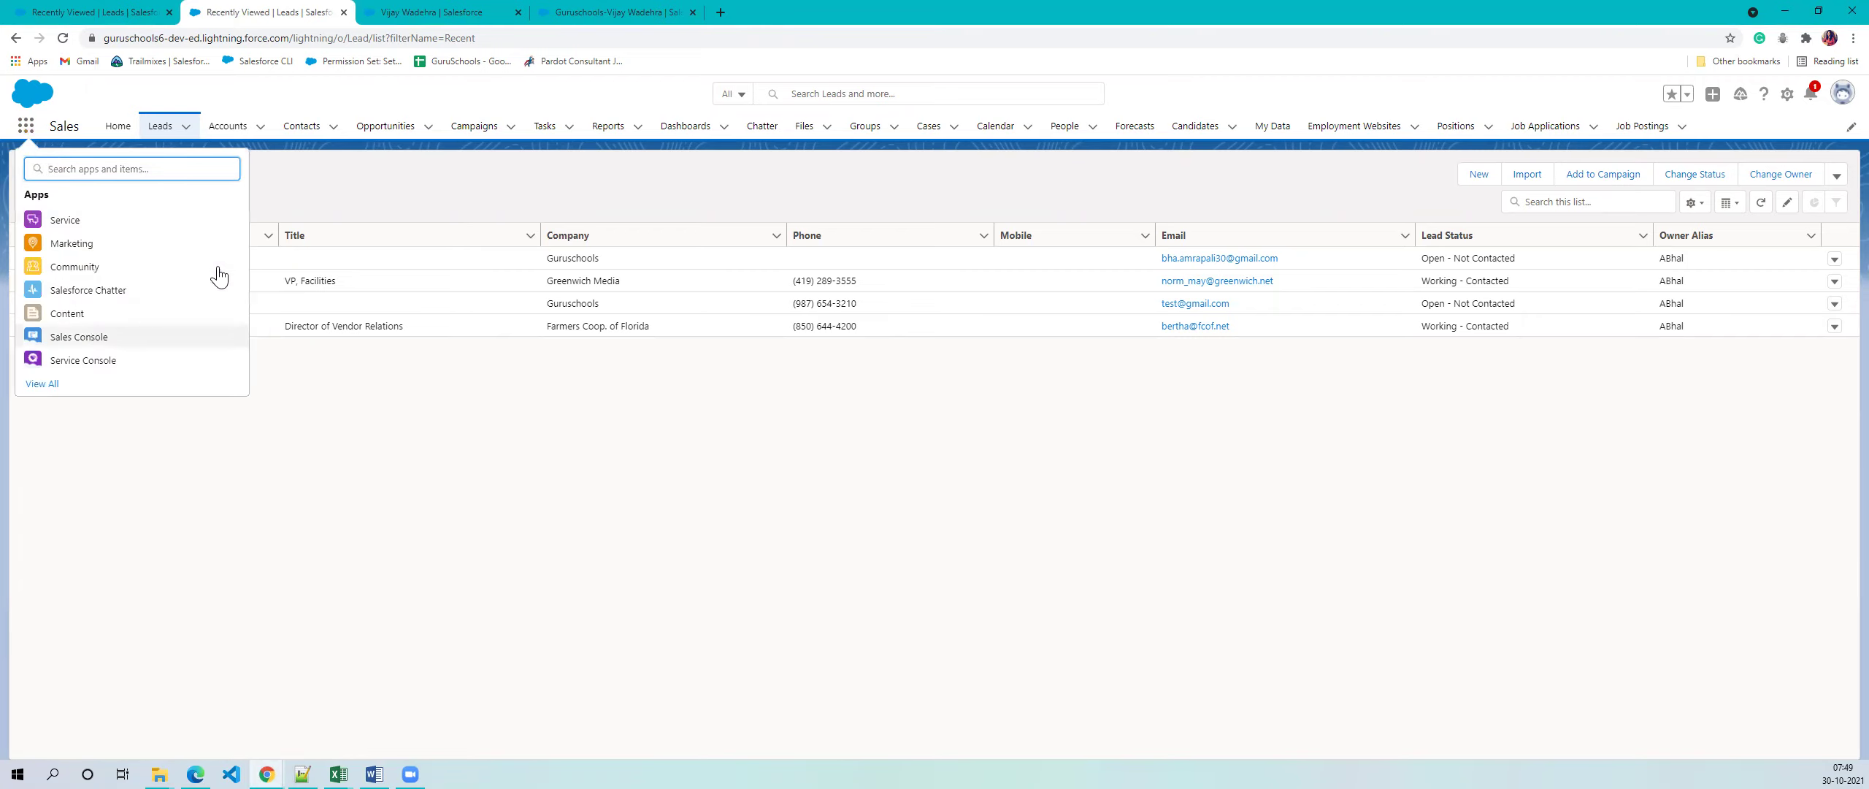
left_click(387, 182)
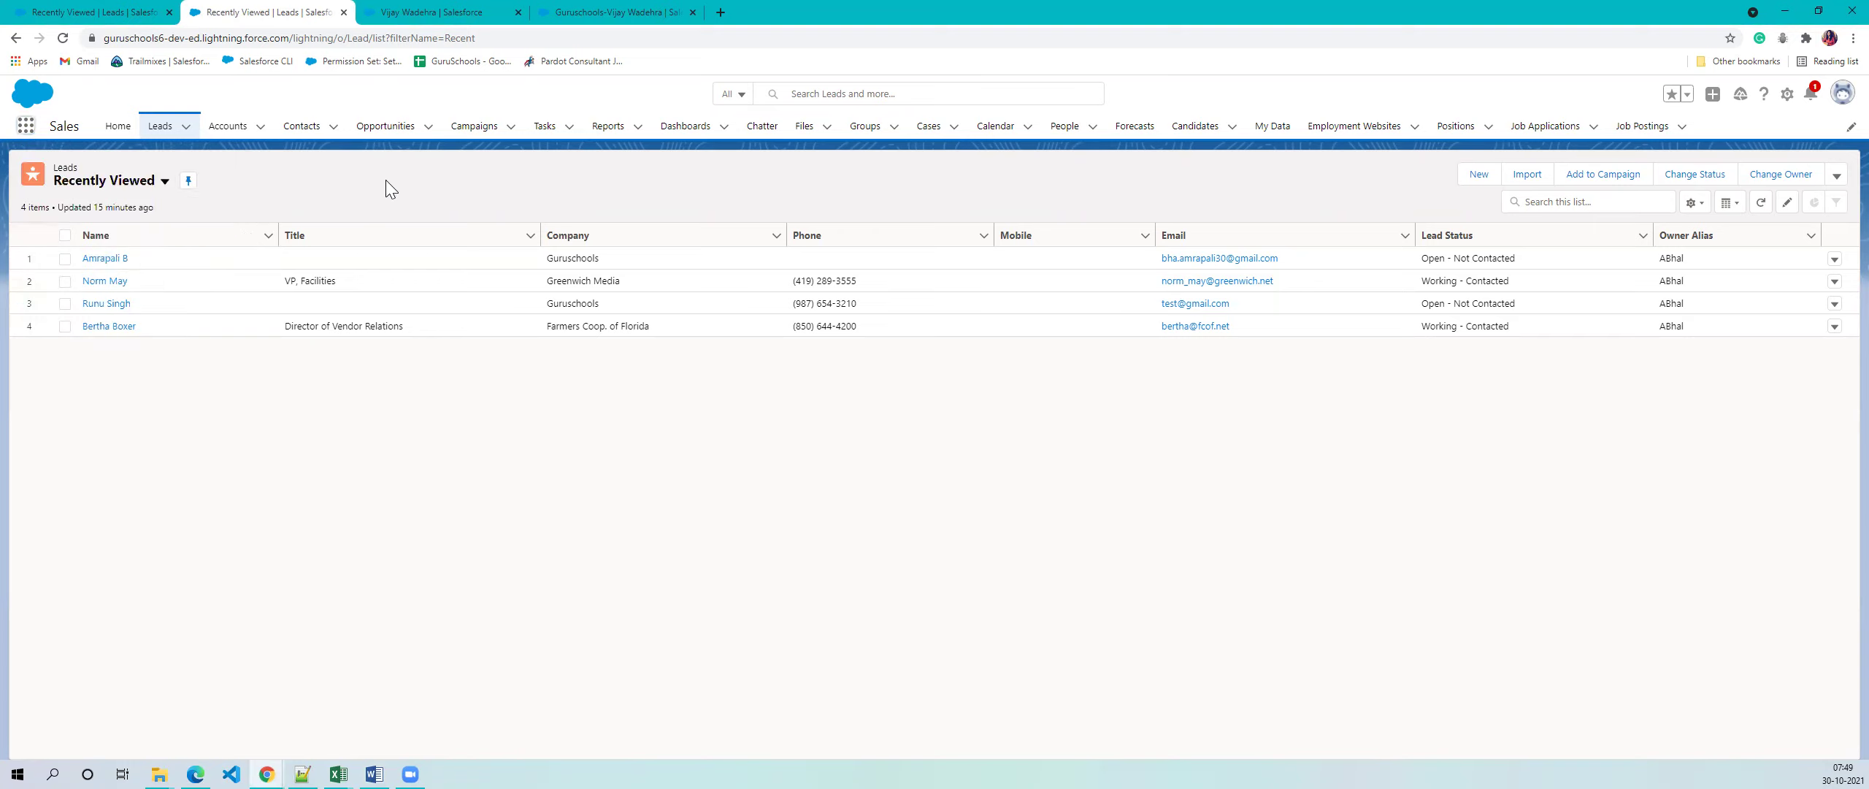
key("alt+Tab")
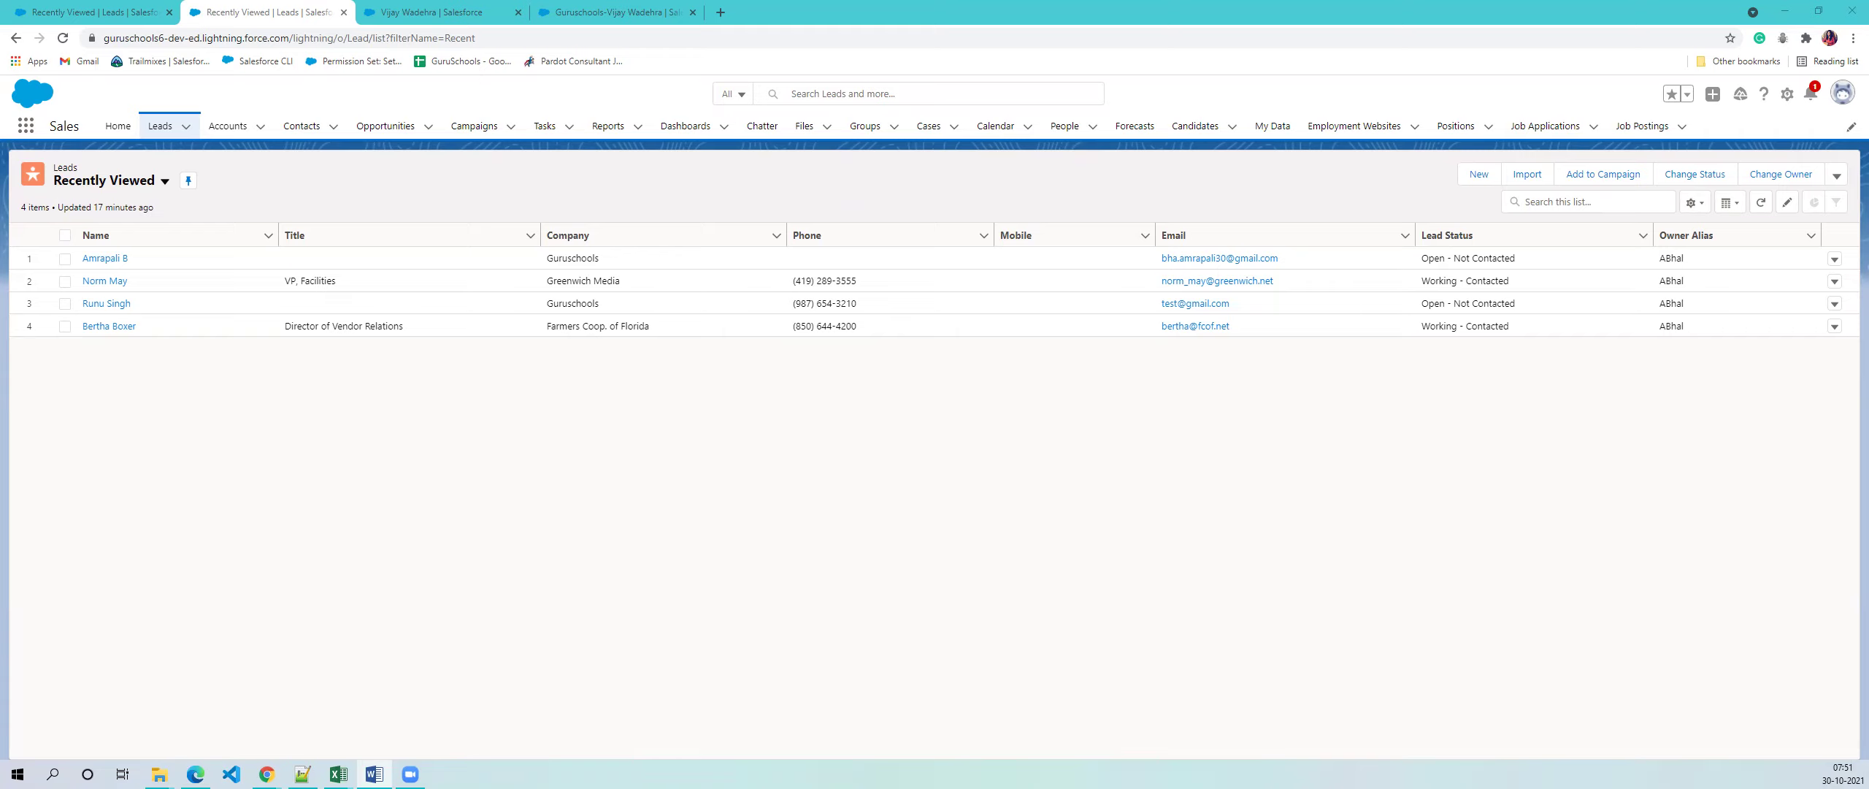
- Load the pasted Trailhead admin_intro_crm_basics module URL in a new tab, which returns a 404
left_click(721, 13)
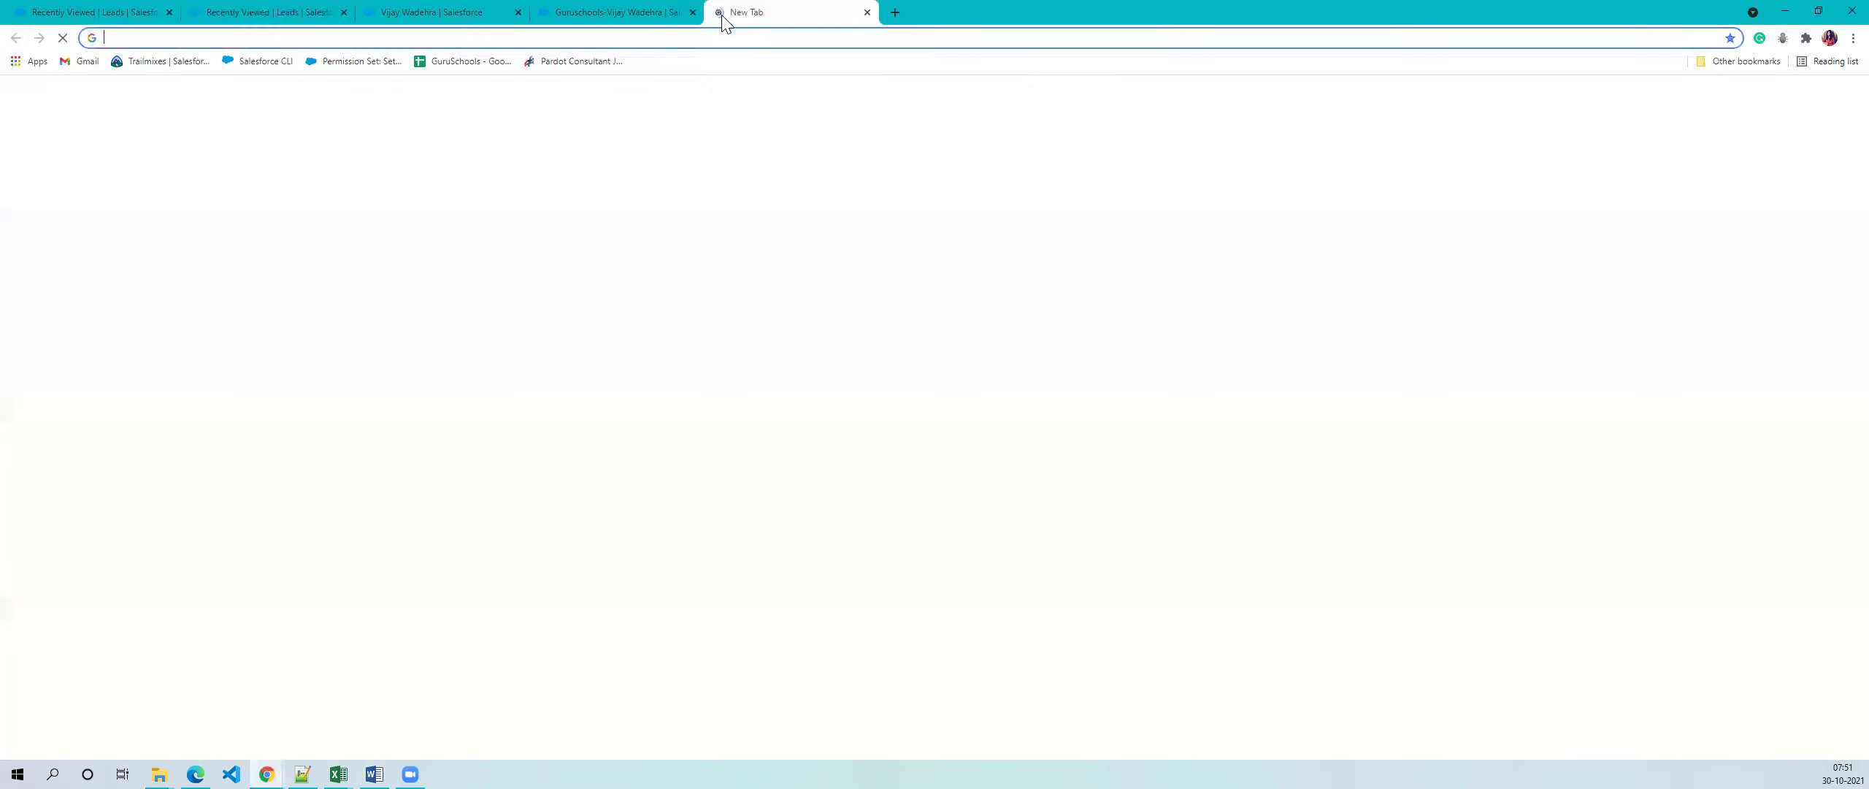
type("https://trailhead.salesforce.com/en/content/learn/modules/admin_intro_crm_basics")
key("Return")
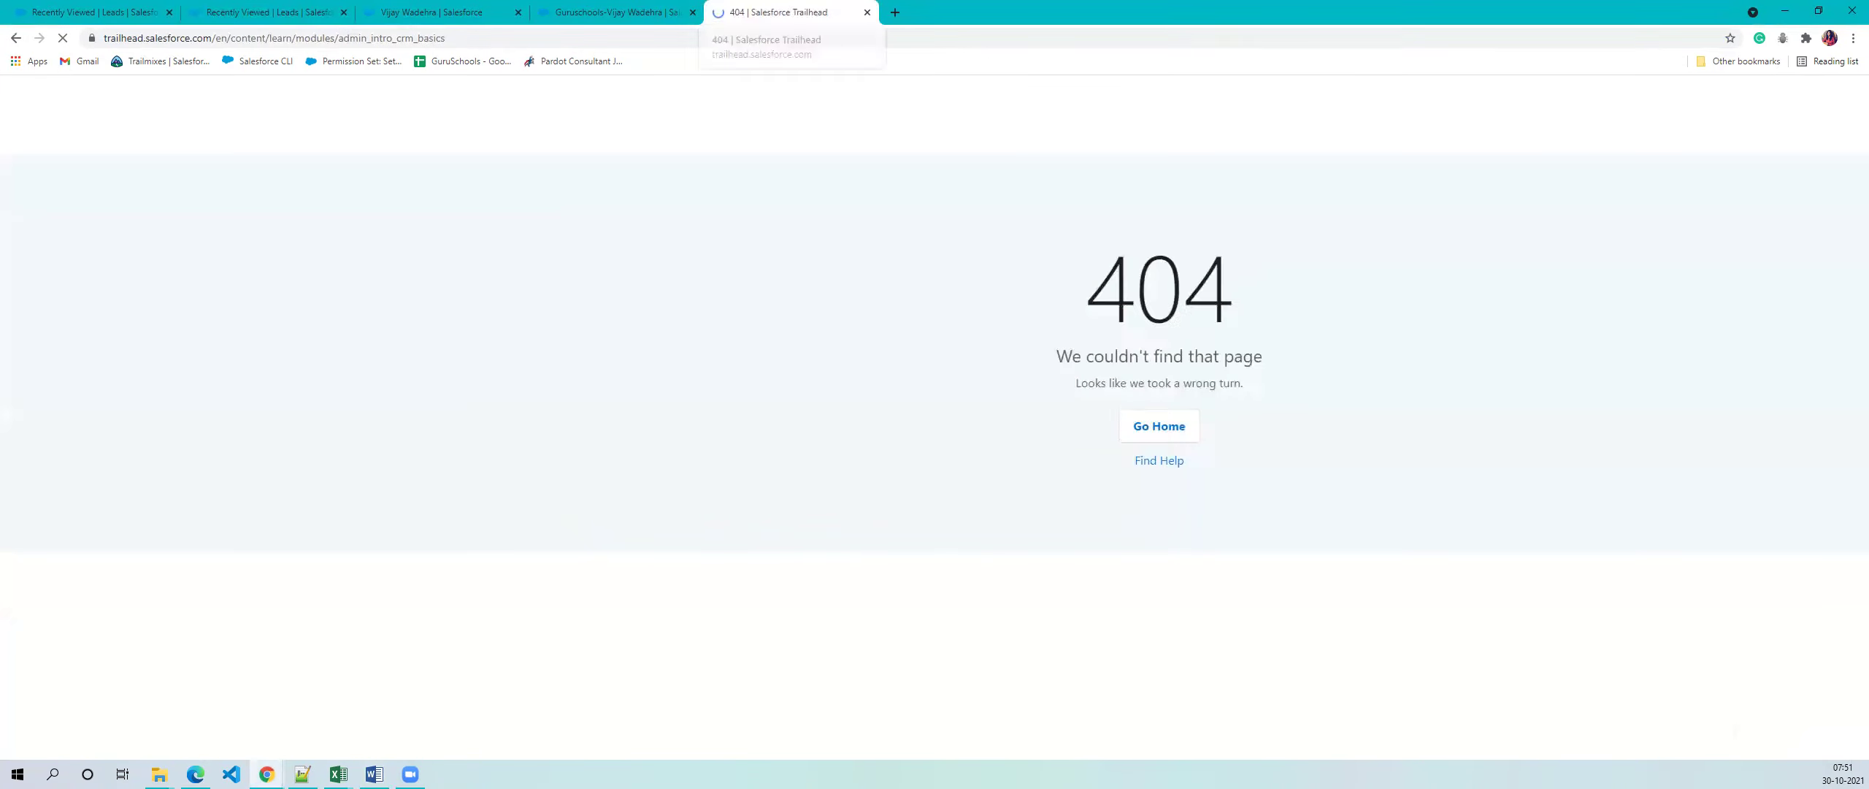